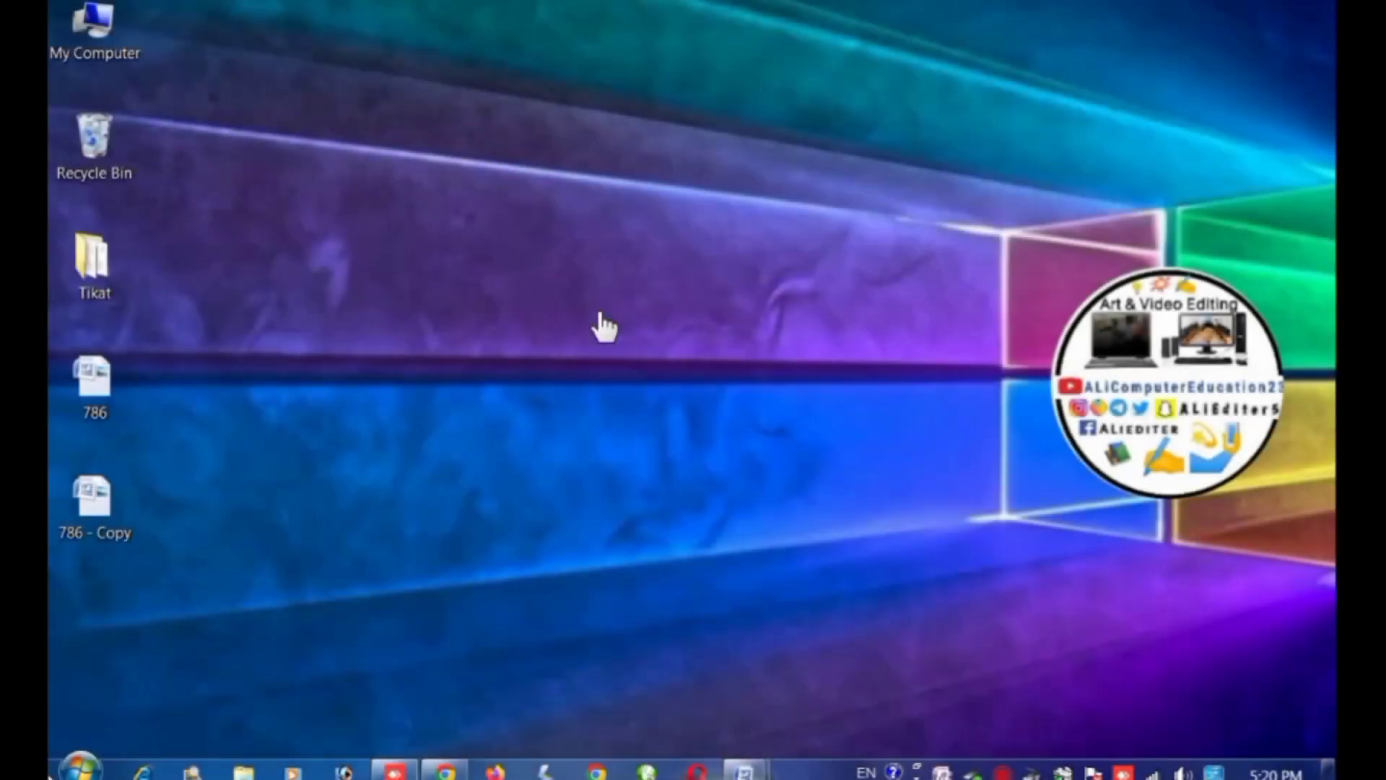
- Review the finished yellow 786 bill for reference
click(869, 674)
mouse_move(744, 769)
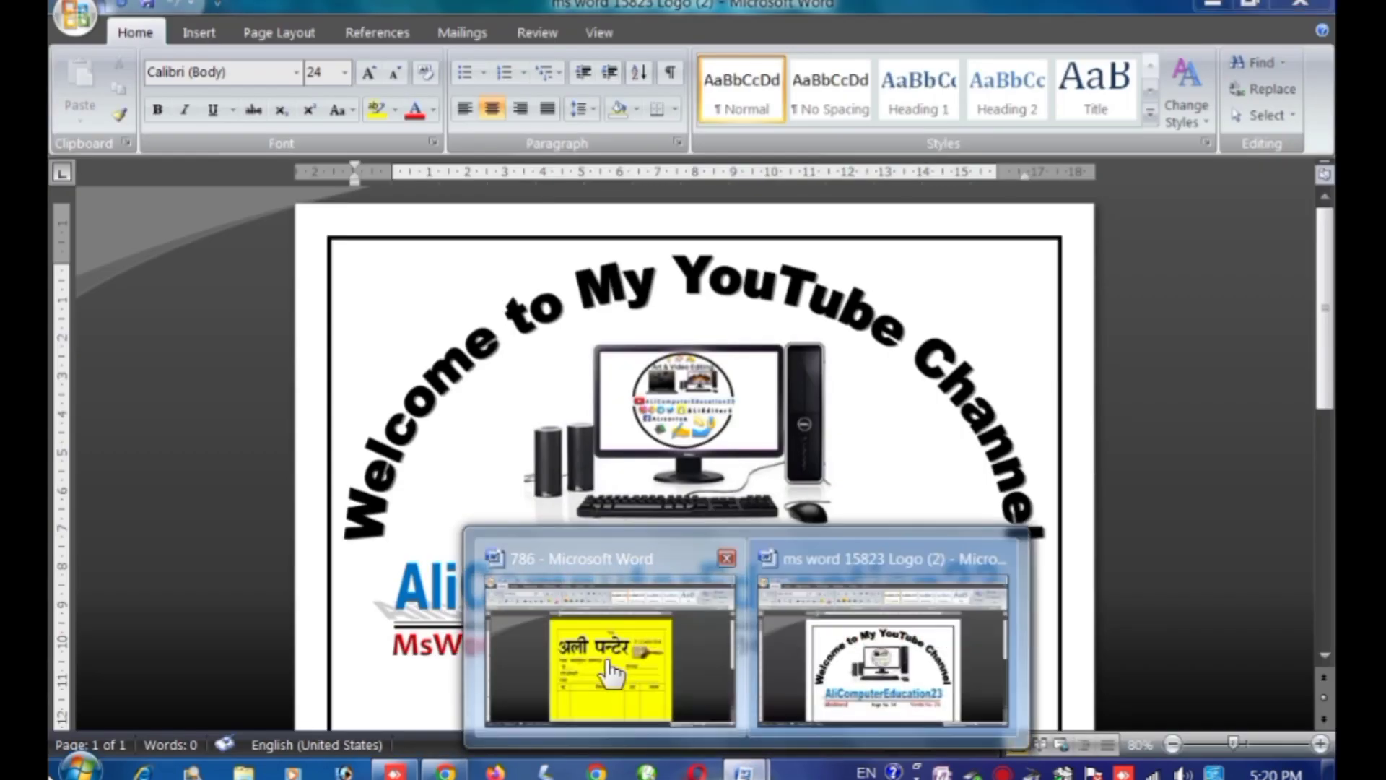
click(608, 661)
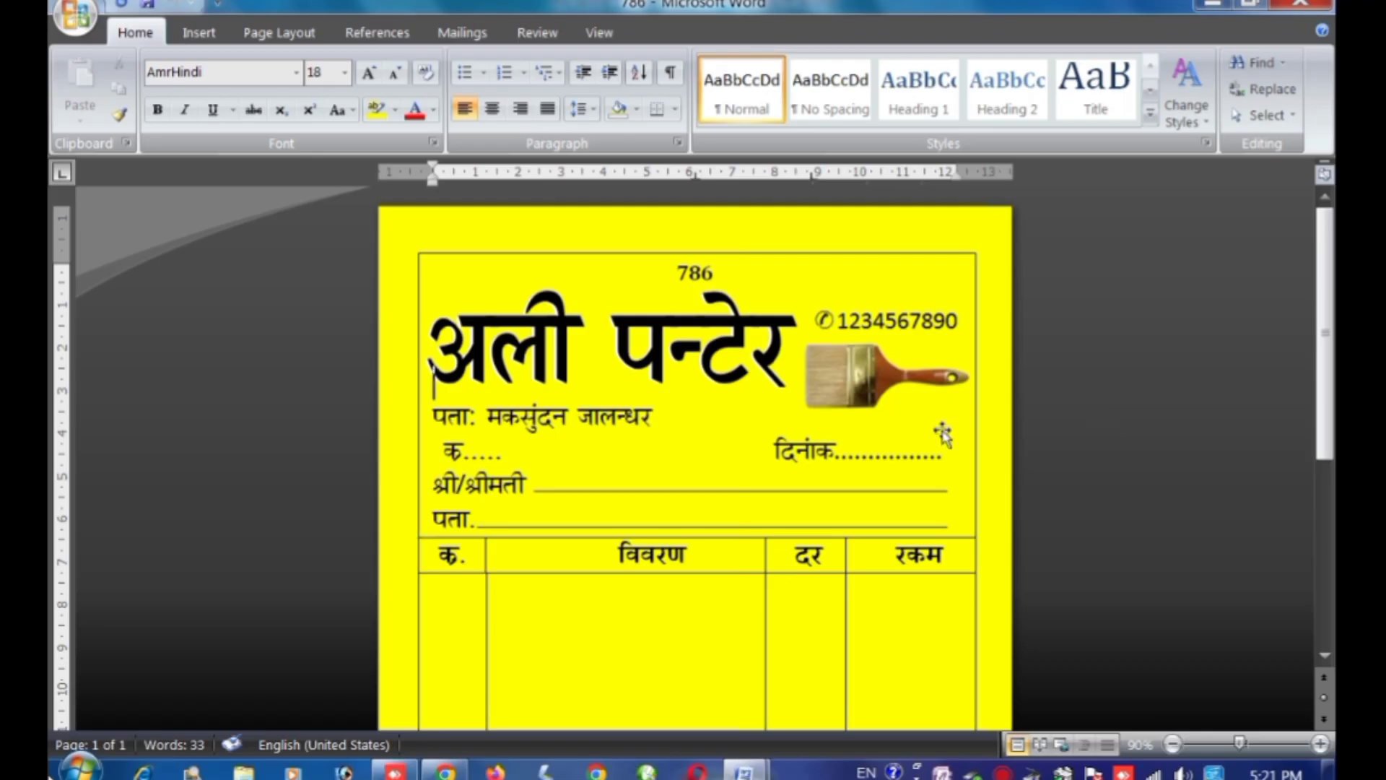
scroll(943, 433, down, 4)
scroll(943, 432, down, 6)
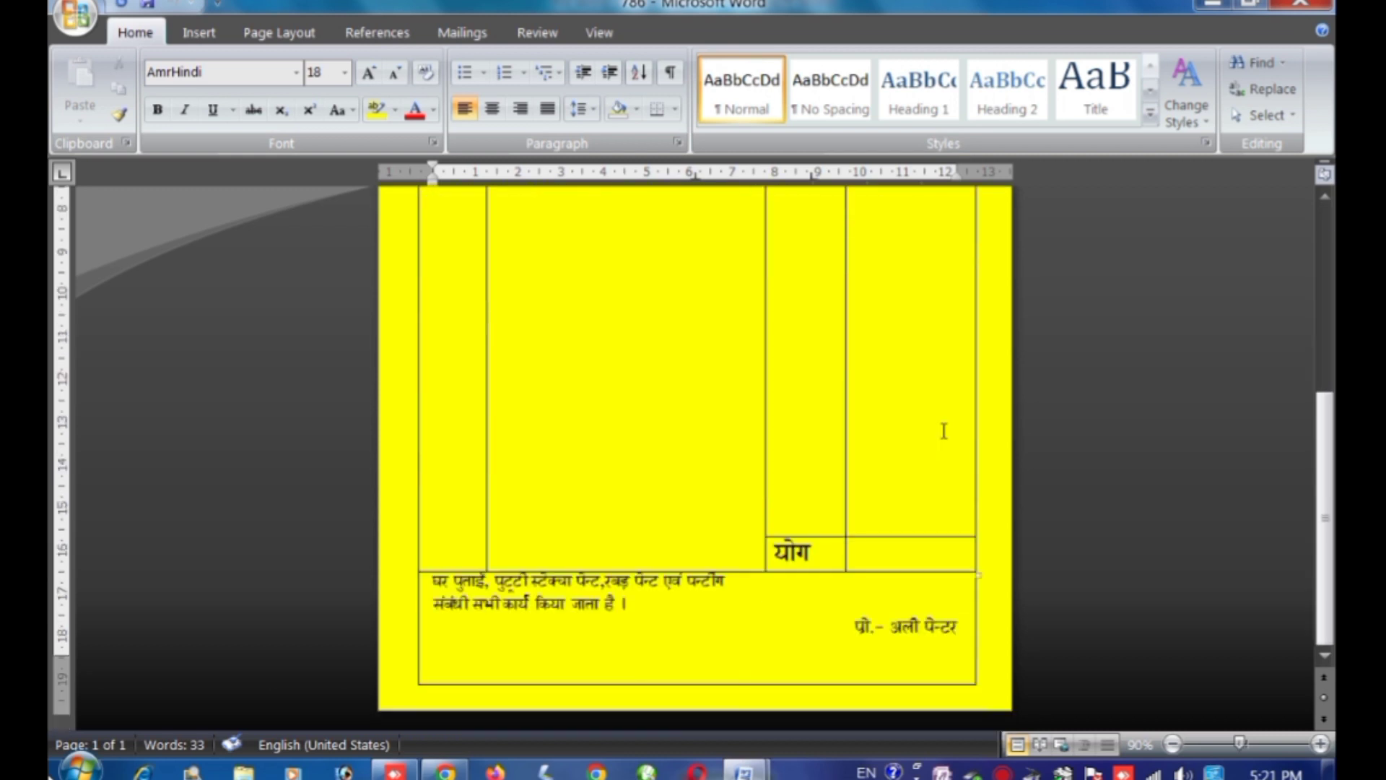
scroll(943, 432, up, 6)
scroll(943, 434, up, 3)
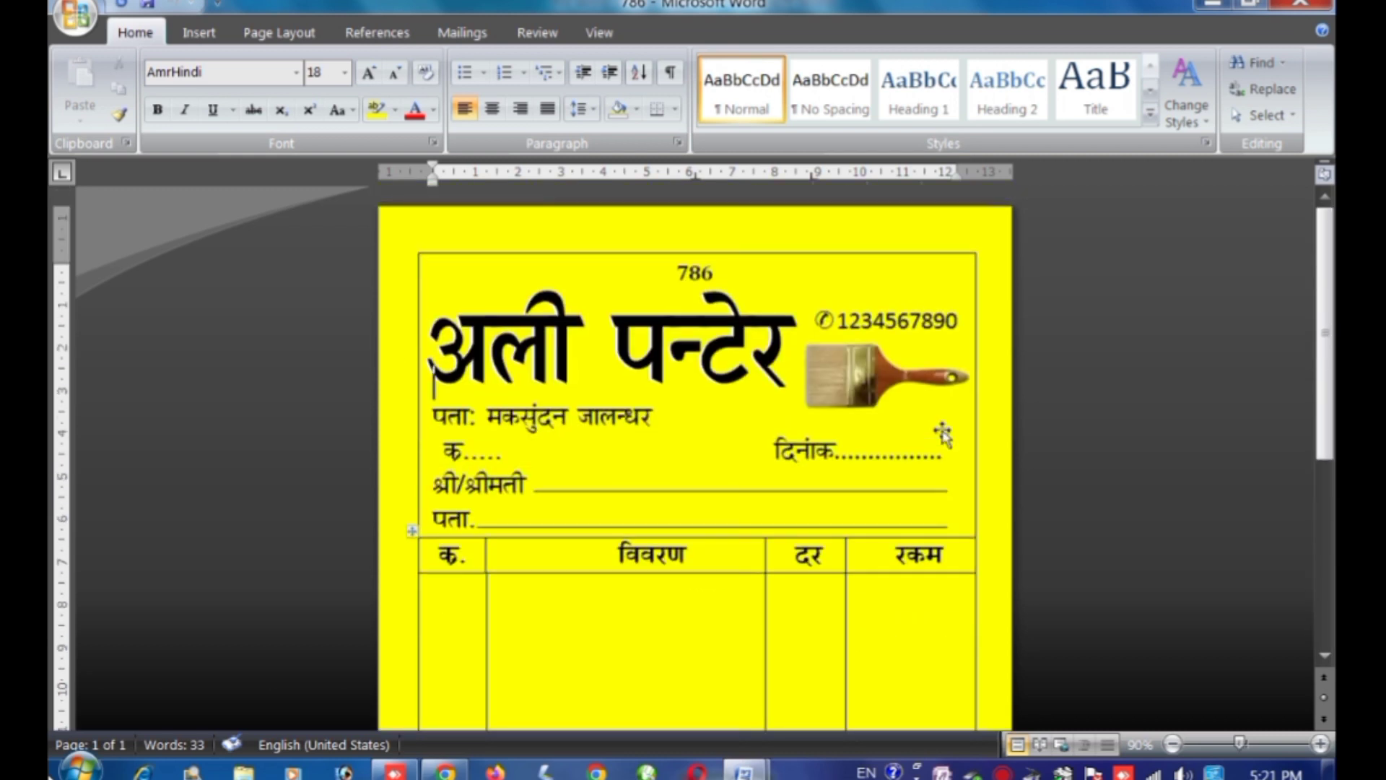
scroll(943, 433, down, 6)
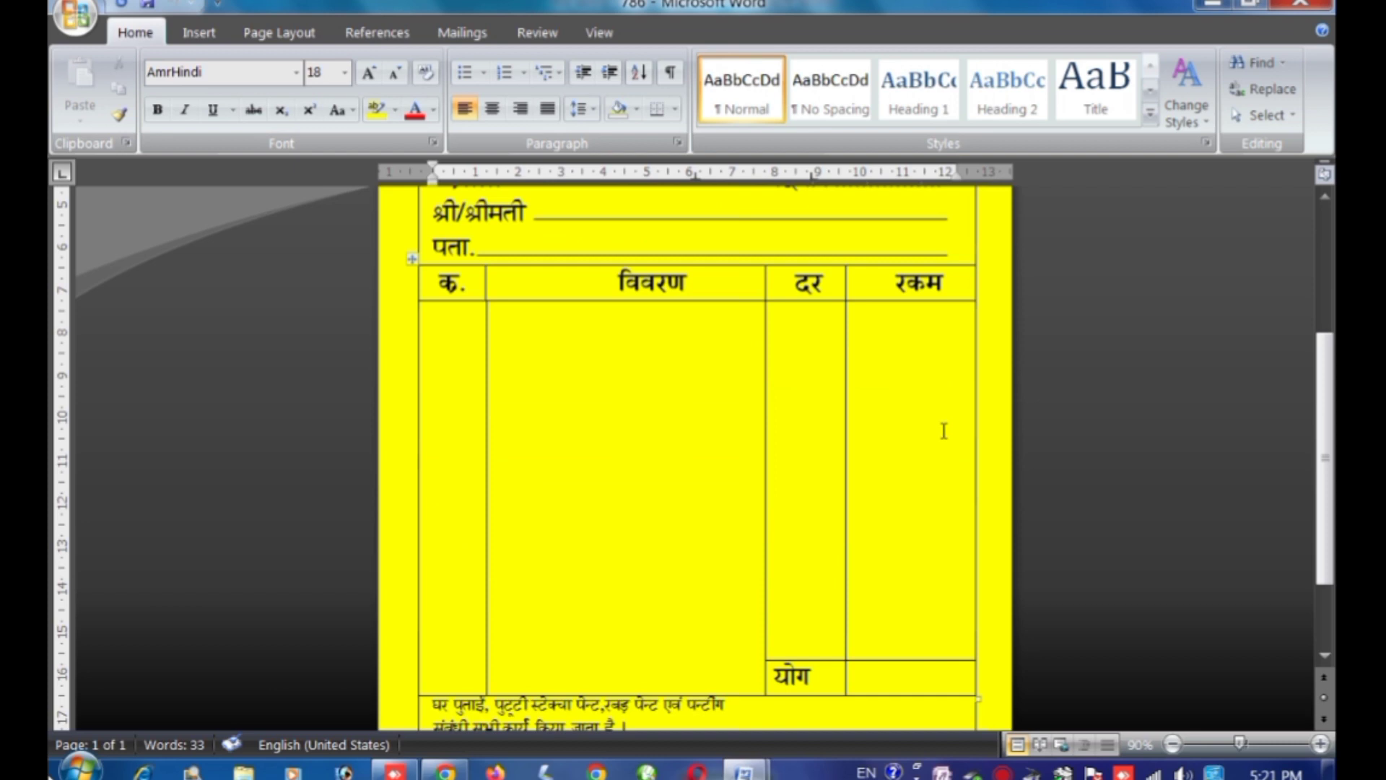
scroll(944, 431, down, 3)
scroll(943, 431, up, 6)
scroll(944, 431, up, 3)
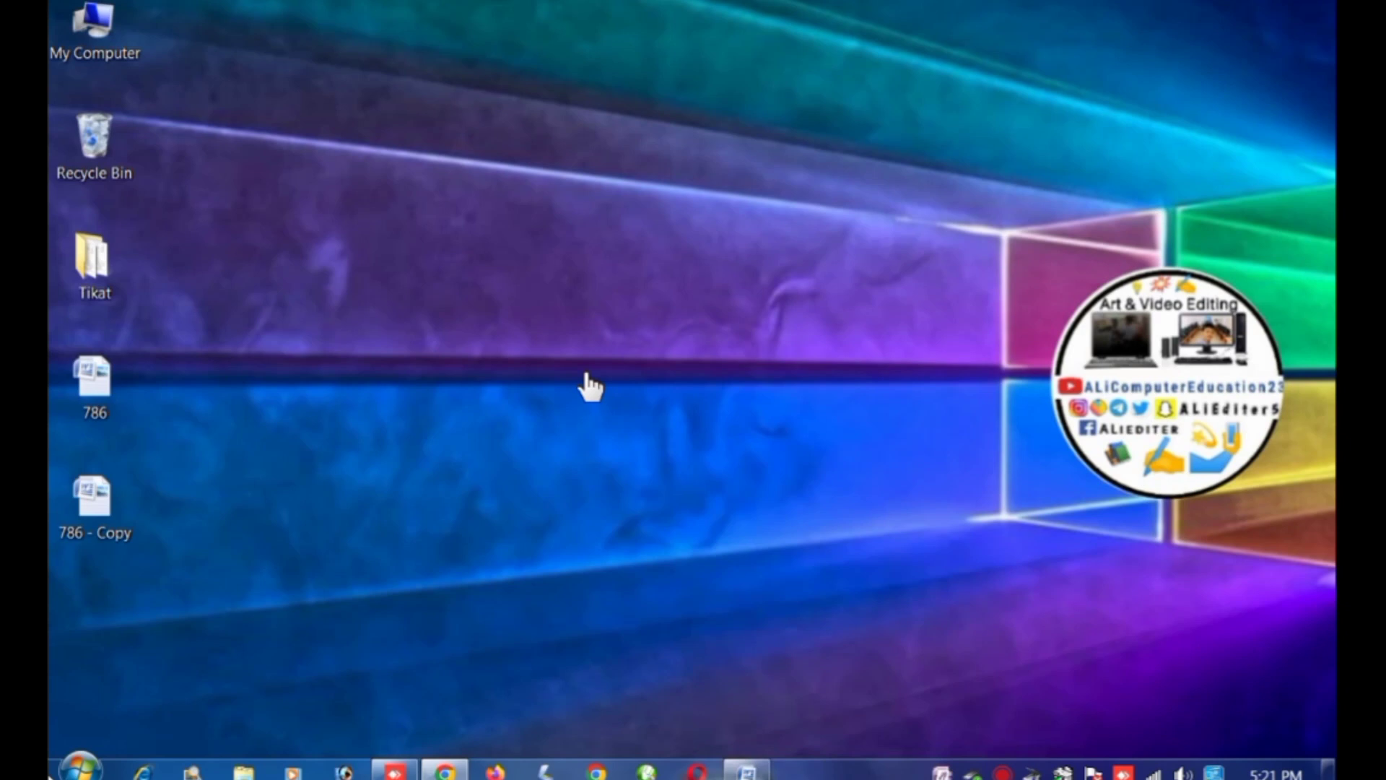
- Launch Word with winword from Run, maximize it and close the blank document
key(super+r)
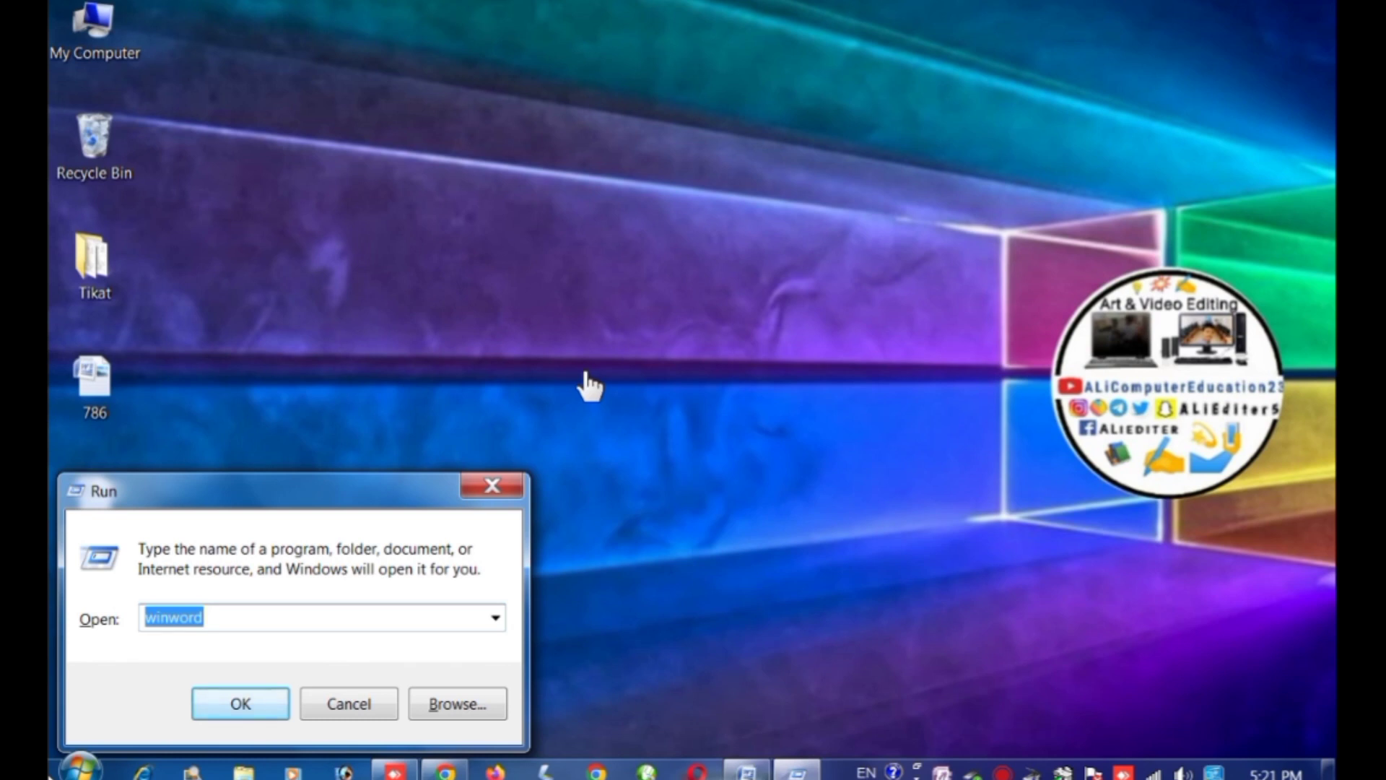
click(314, 623)
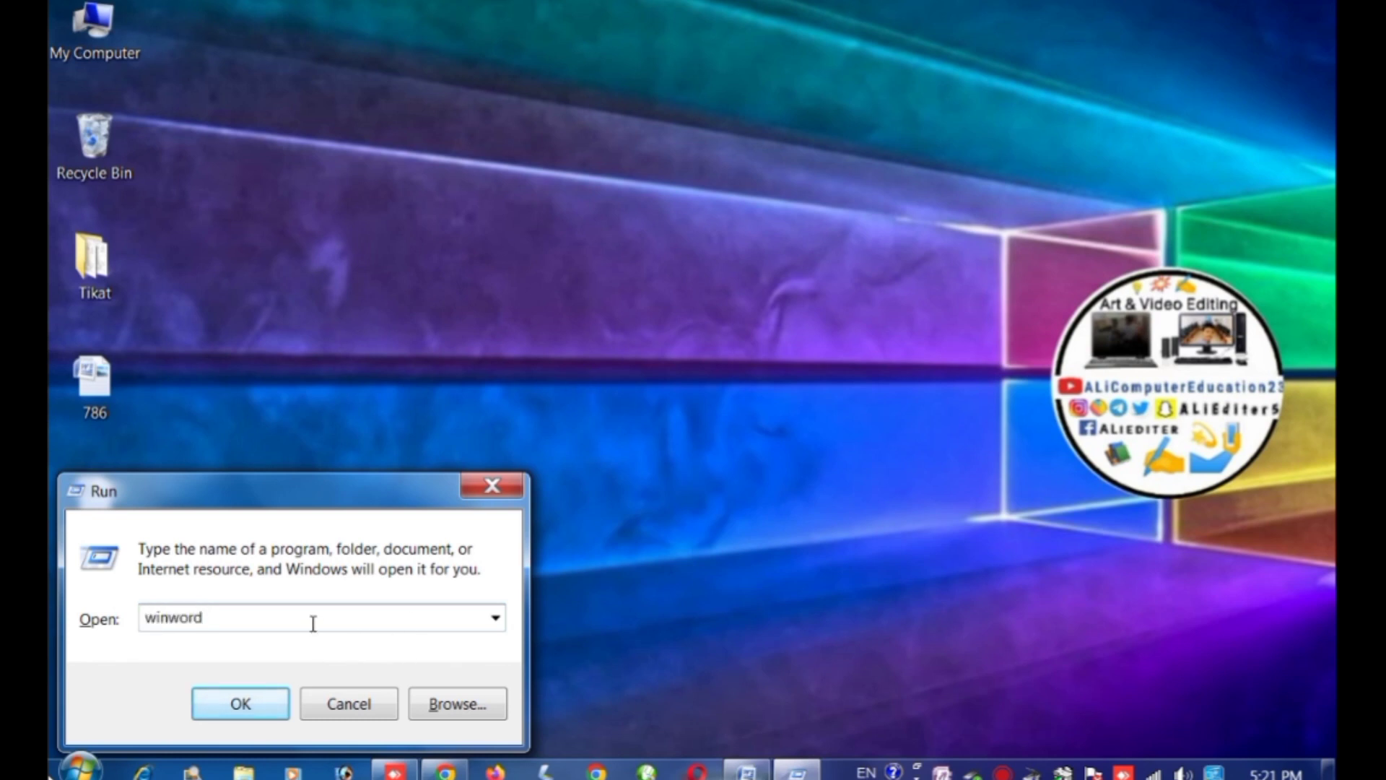
click(247, 711)
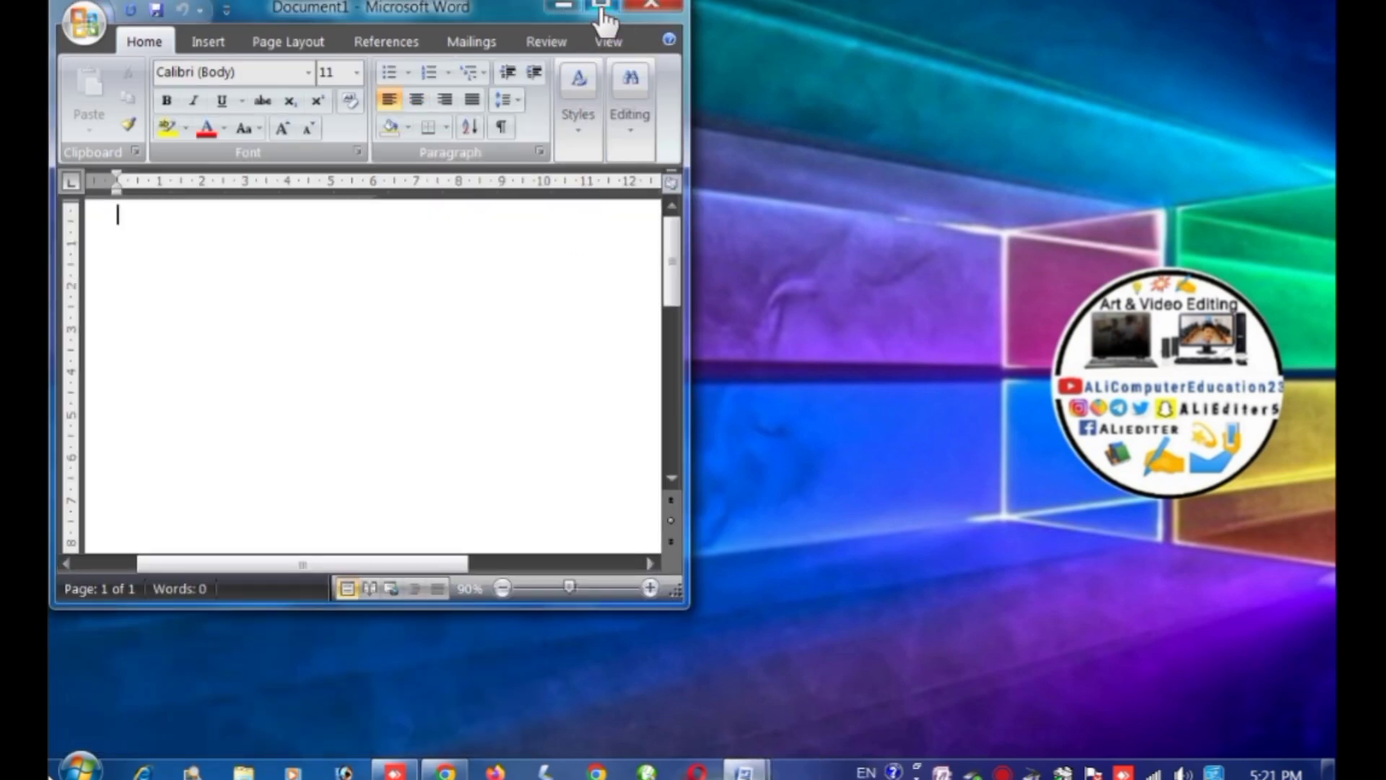
click(602, 6)
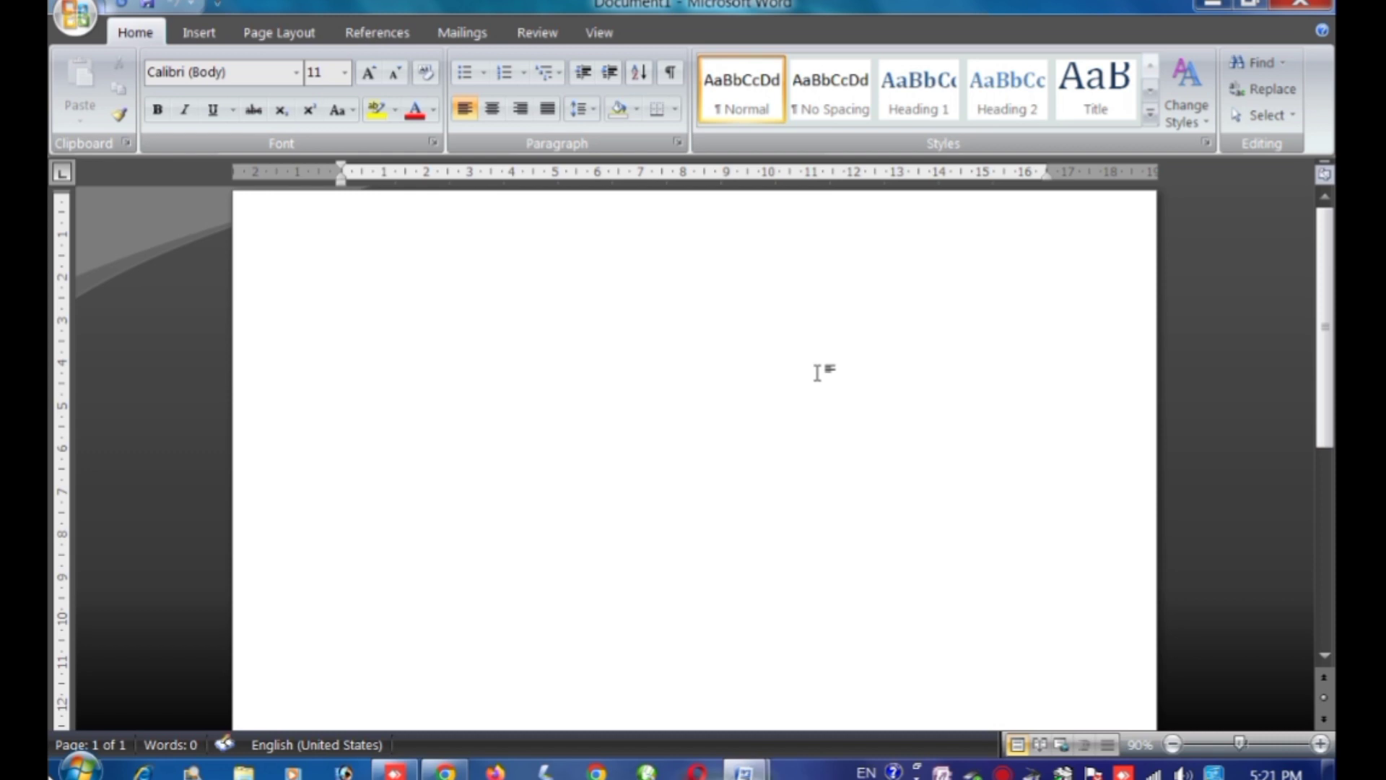
click(1300, 6)
click(747, 771)
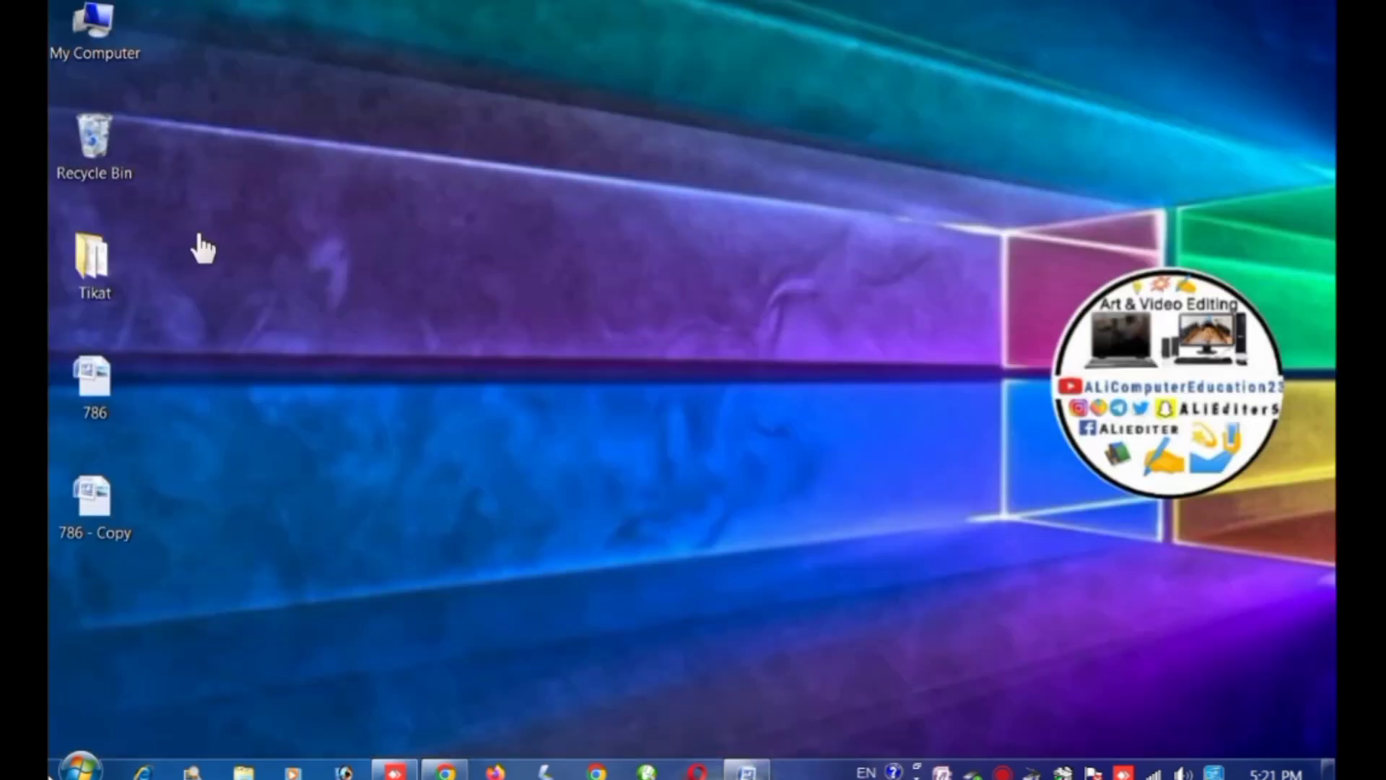
- Open the 786 - Copy file from the desktop
click(119, 523)
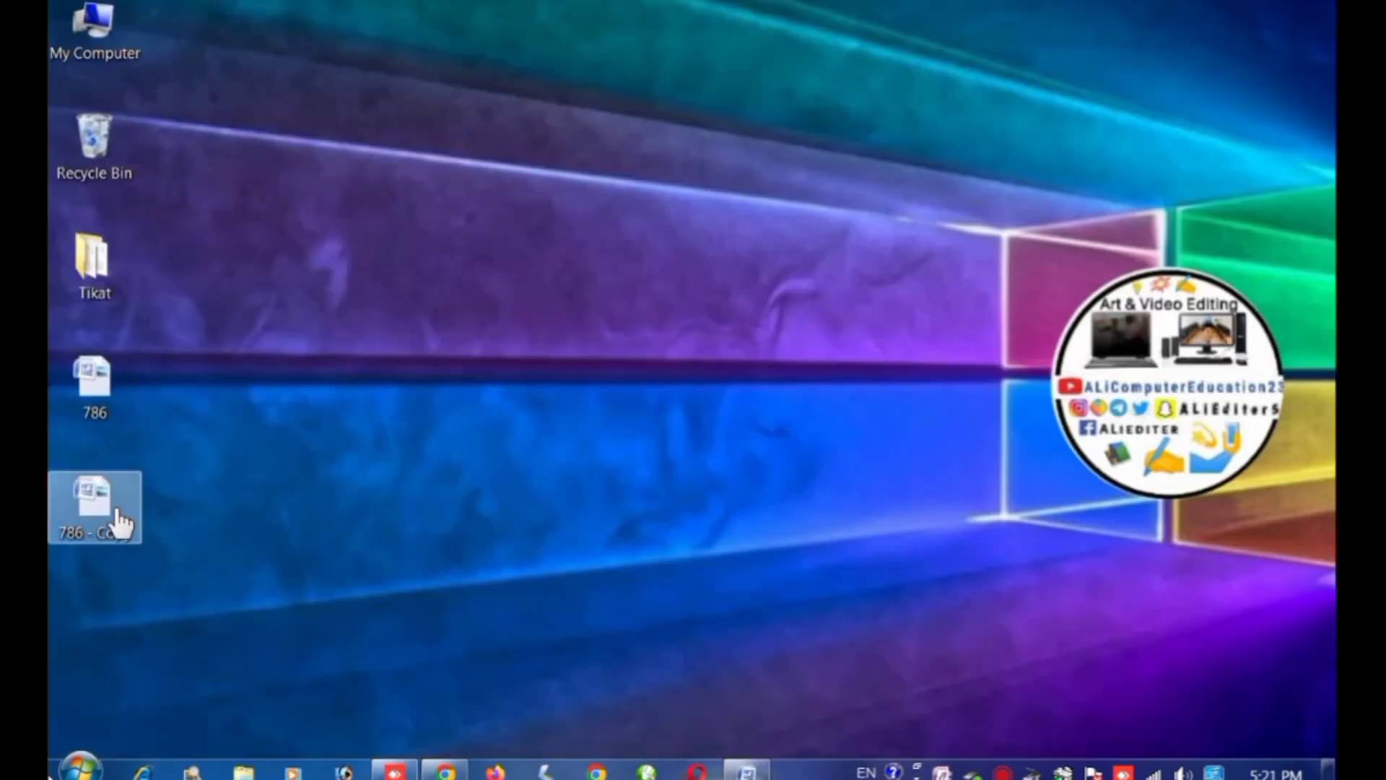
double_click(99, 529)
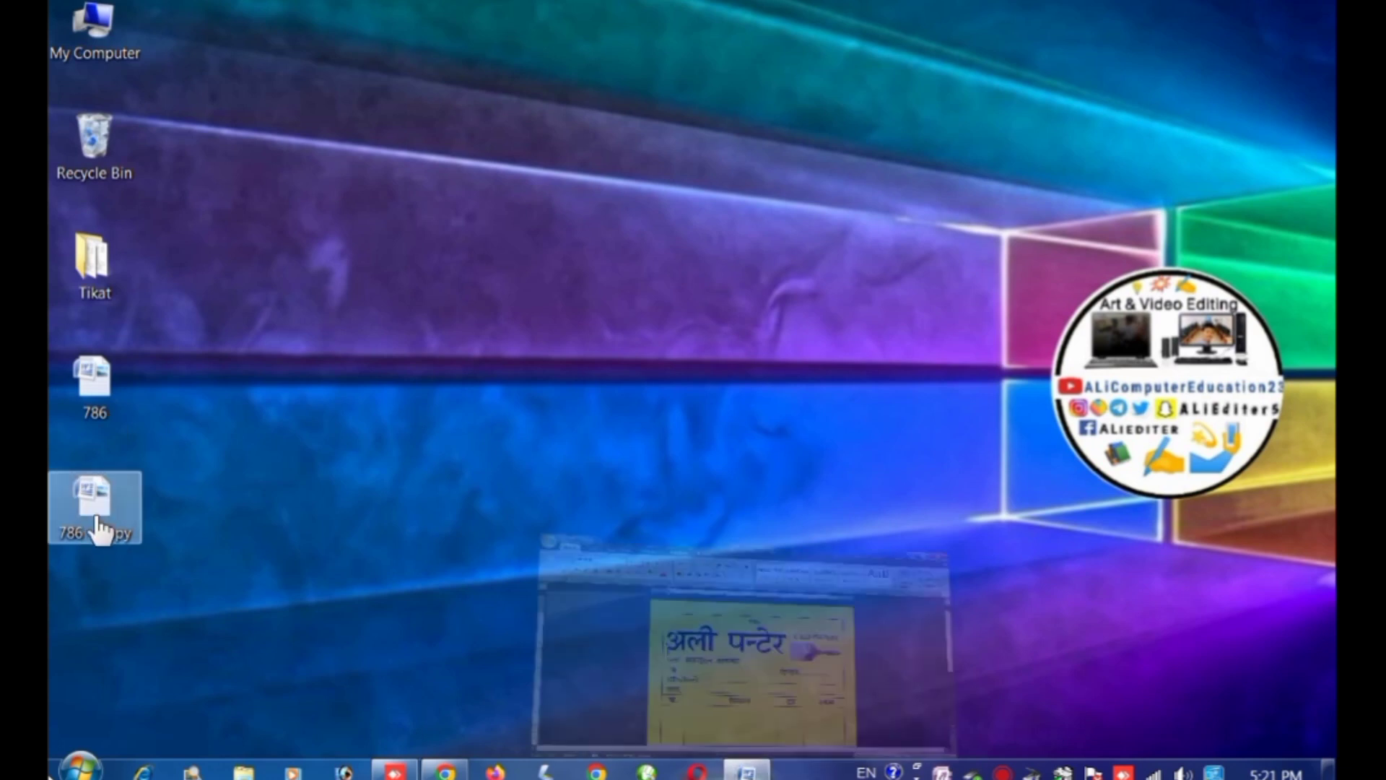
drag(1329, 350, 1331, 358)
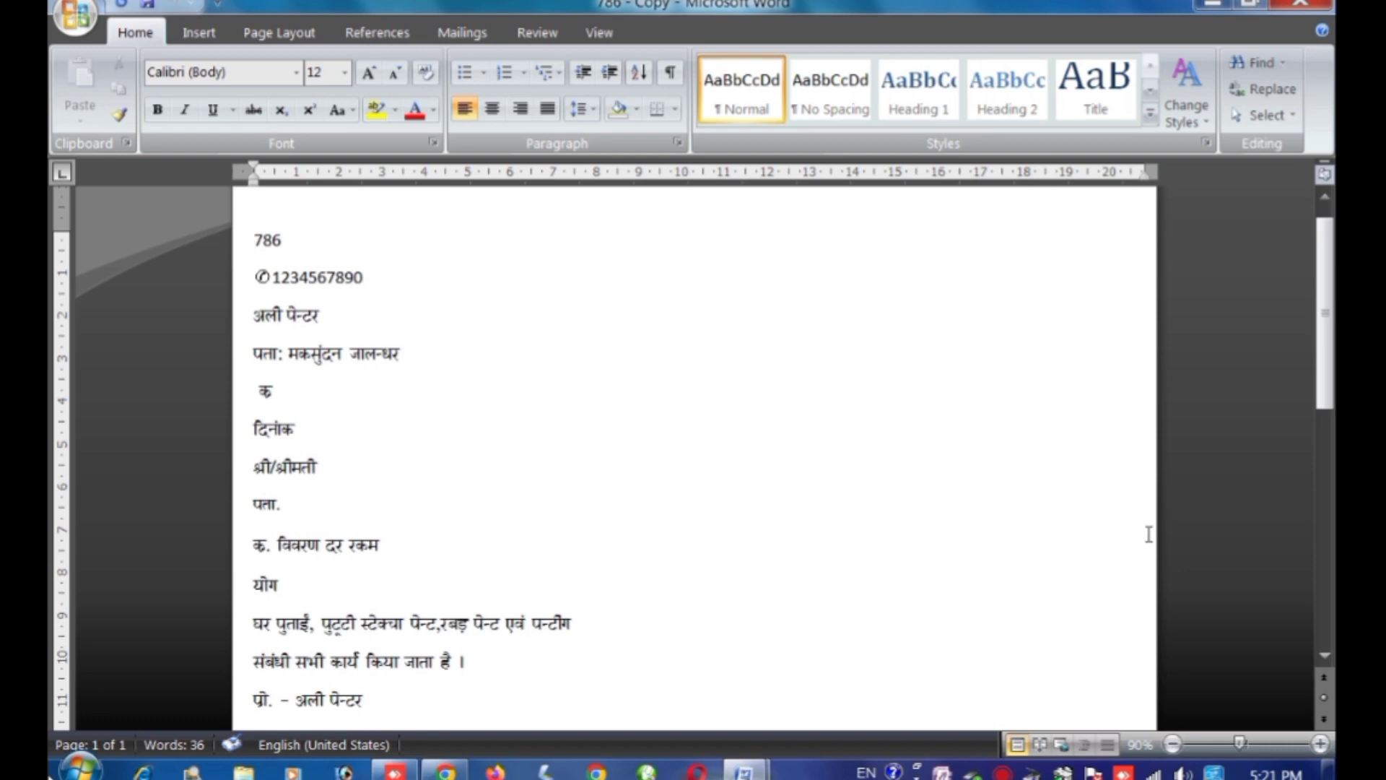
- Set the page size to A5 and apply Narrow 1.27 cm margins
click(291, 44)
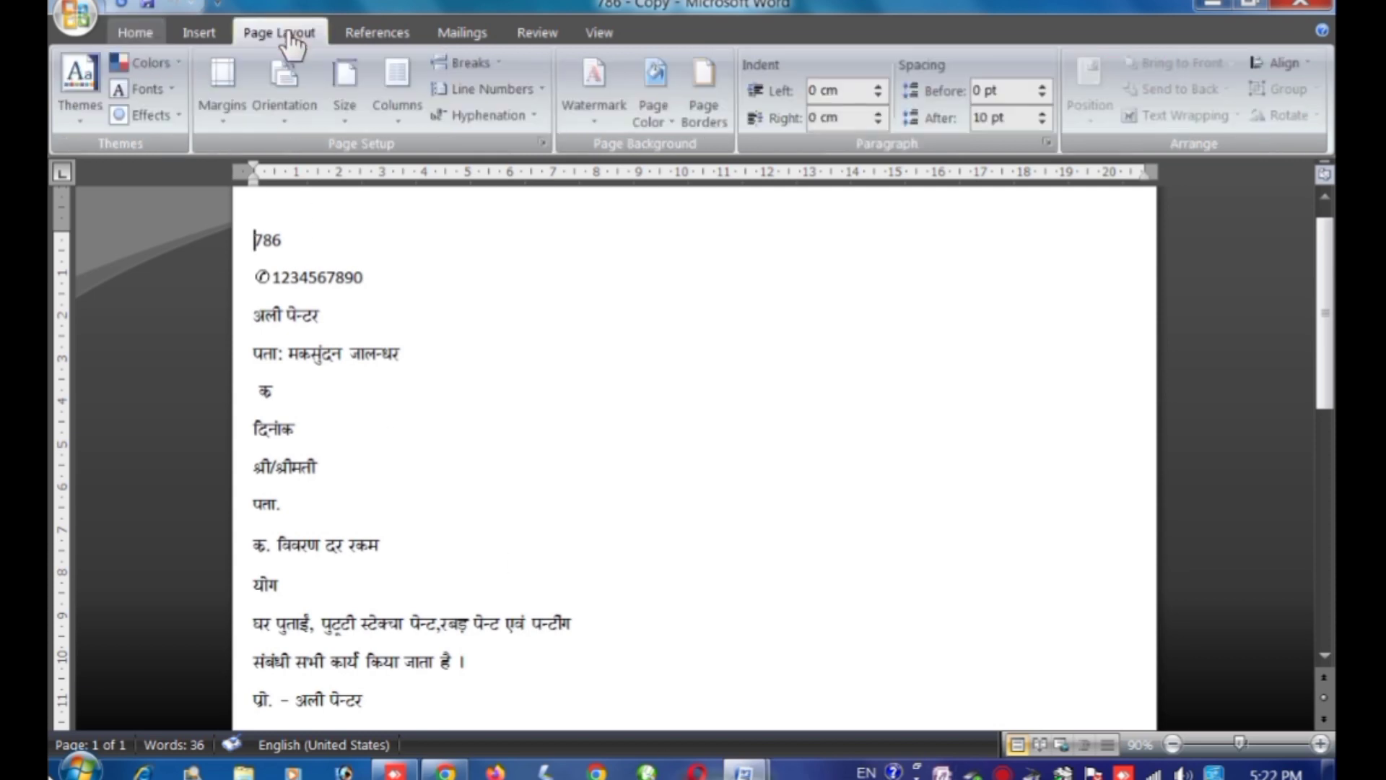
click(345, 105)
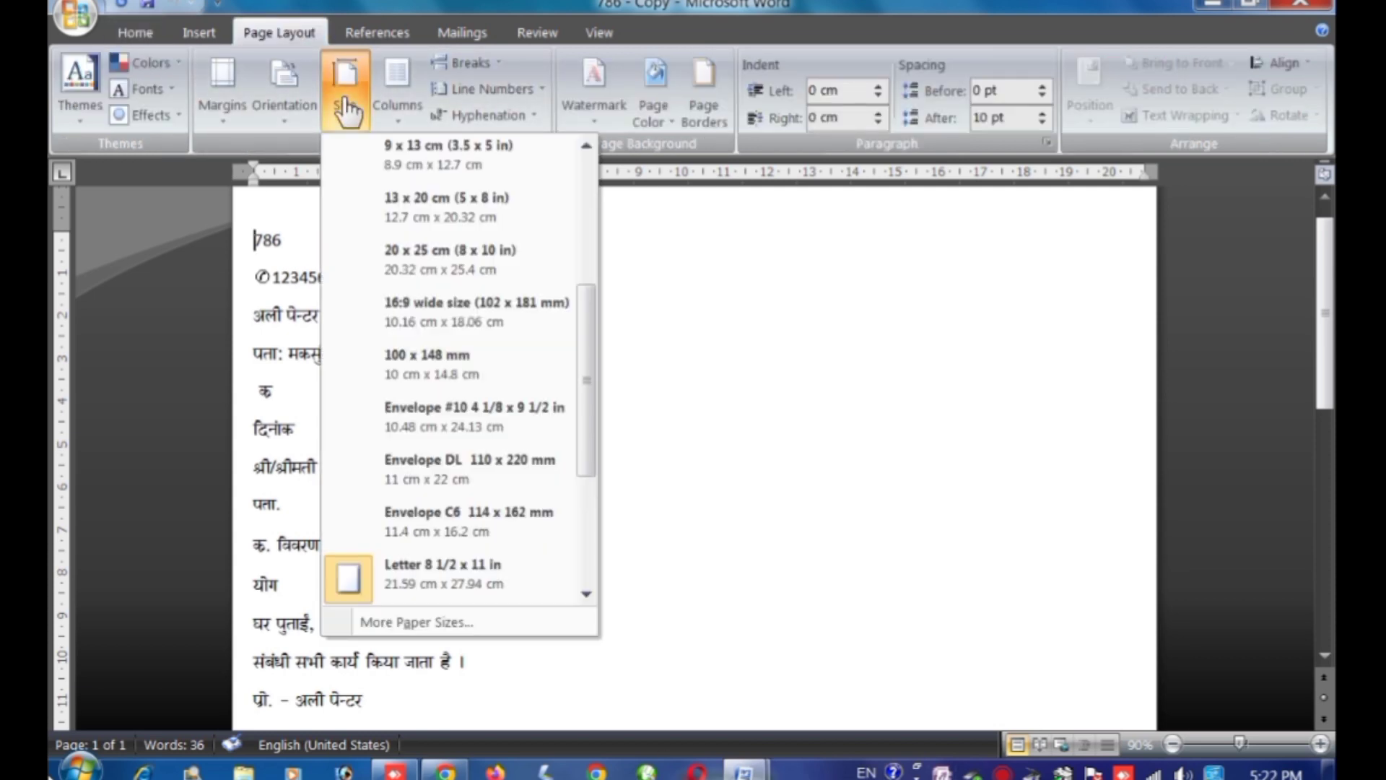
drag(587, 359, 586, 229)
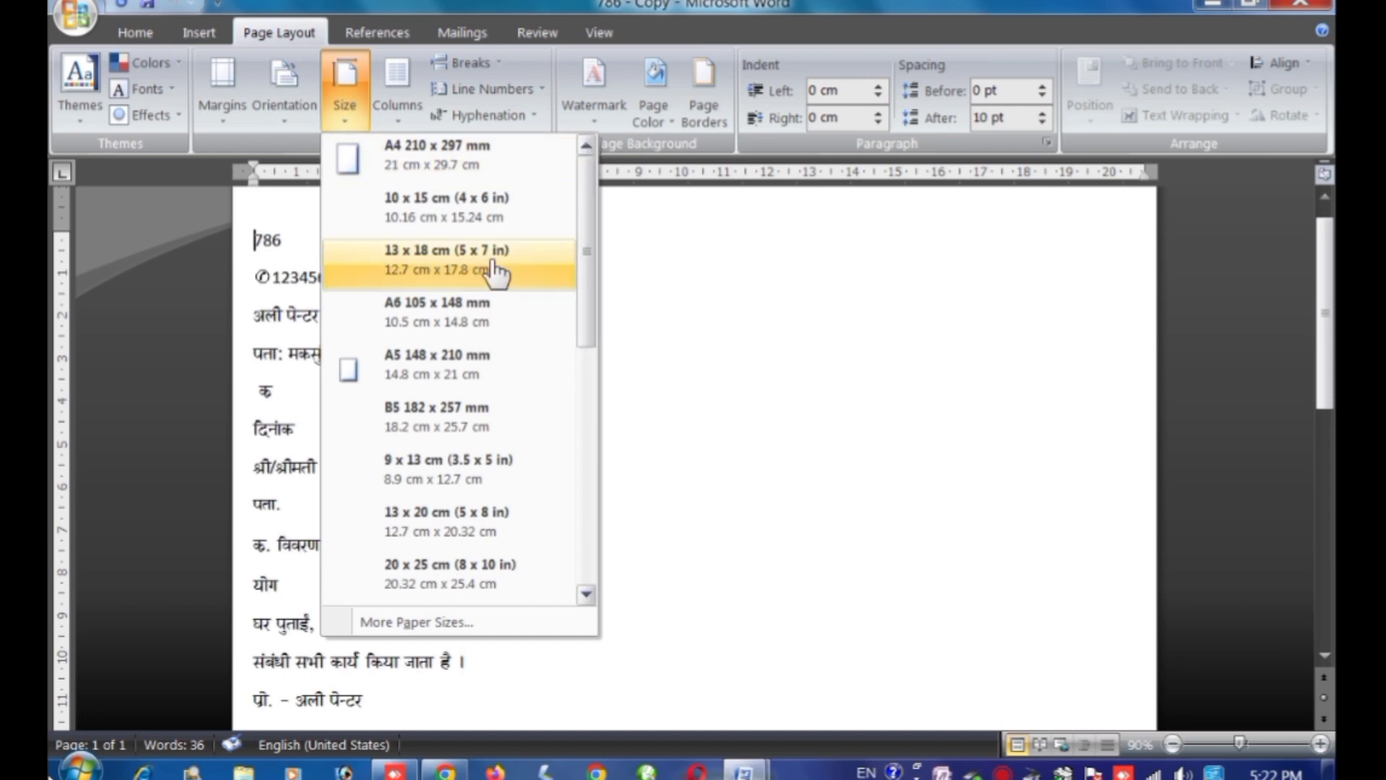
click(407, 377)
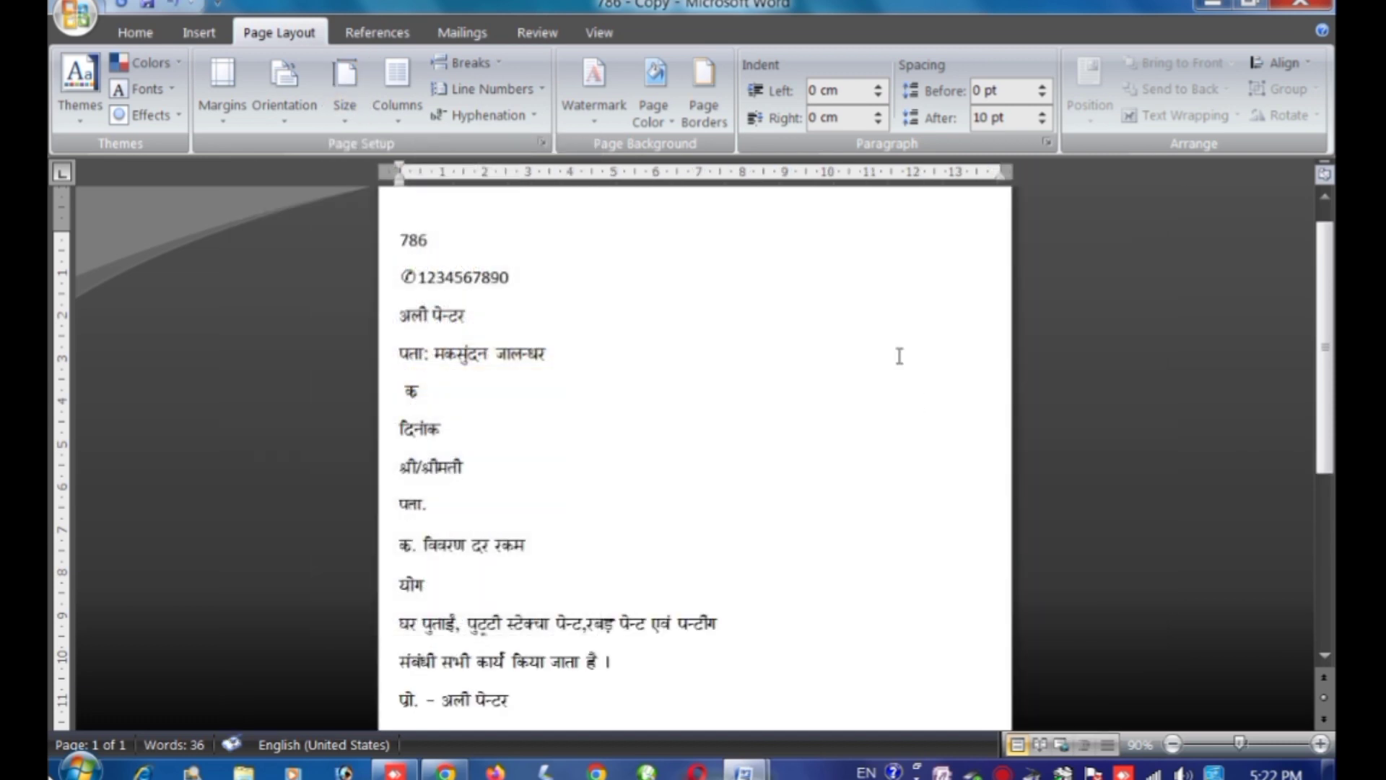
click(230, 112)
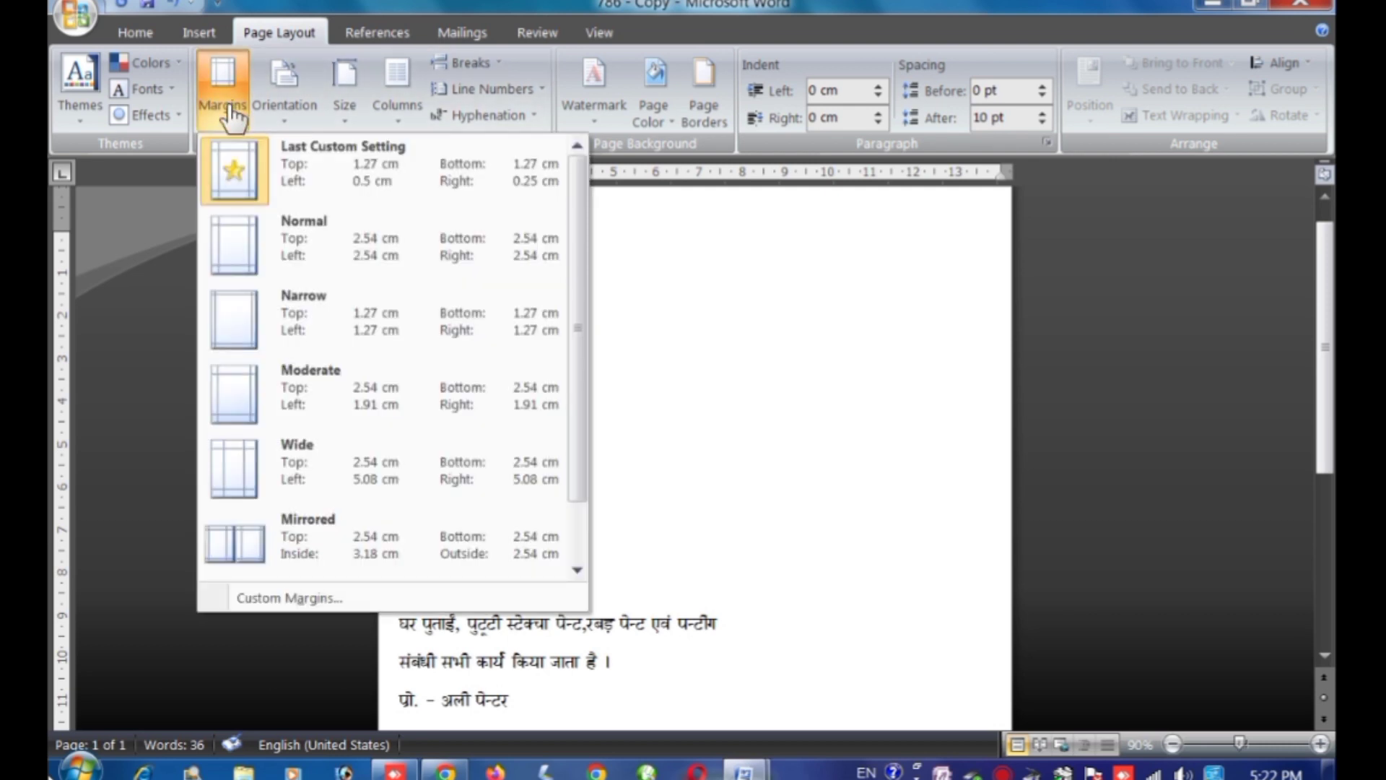
click(286, 317)
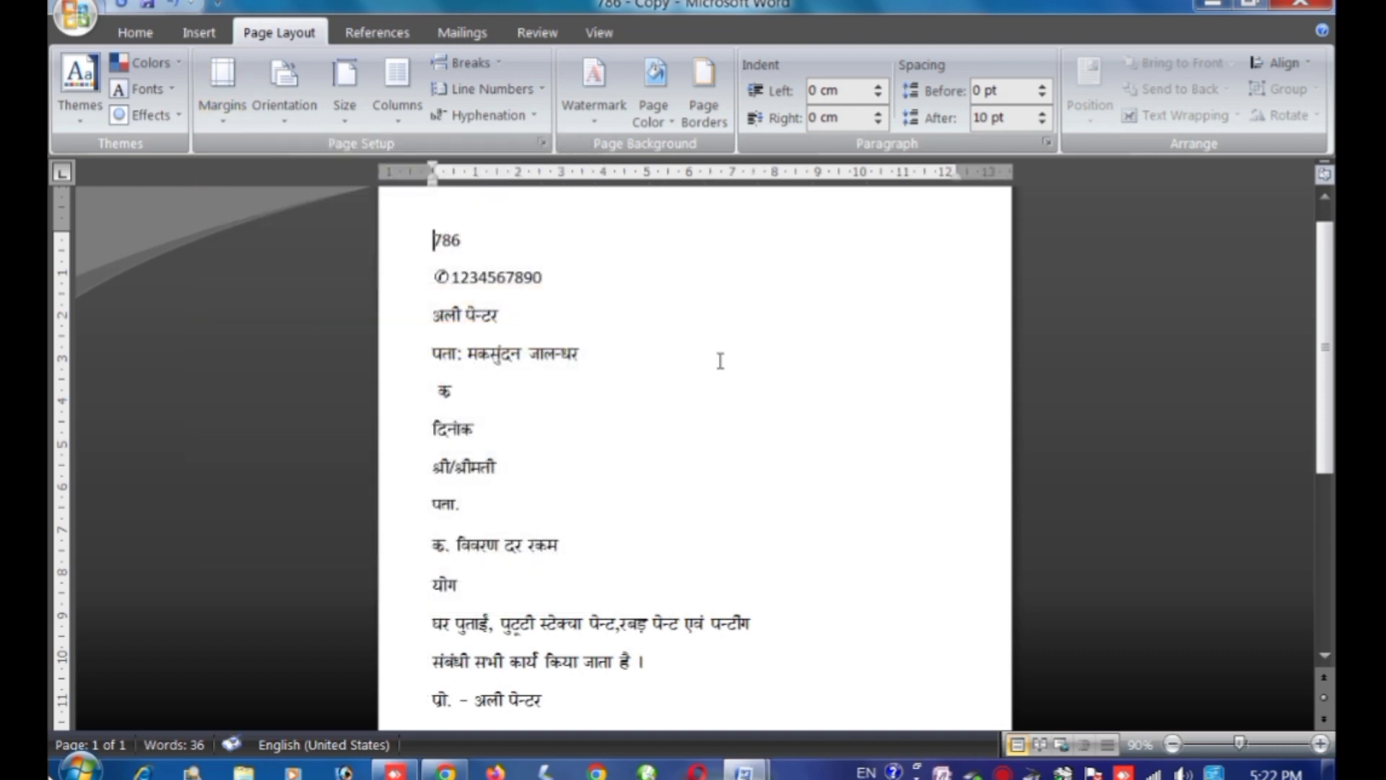
click(704, 109)
- Apply a Box page border around all sides of the page
click(846, 298)
click(811, 346)
click(933, 345)
click(897, 397)
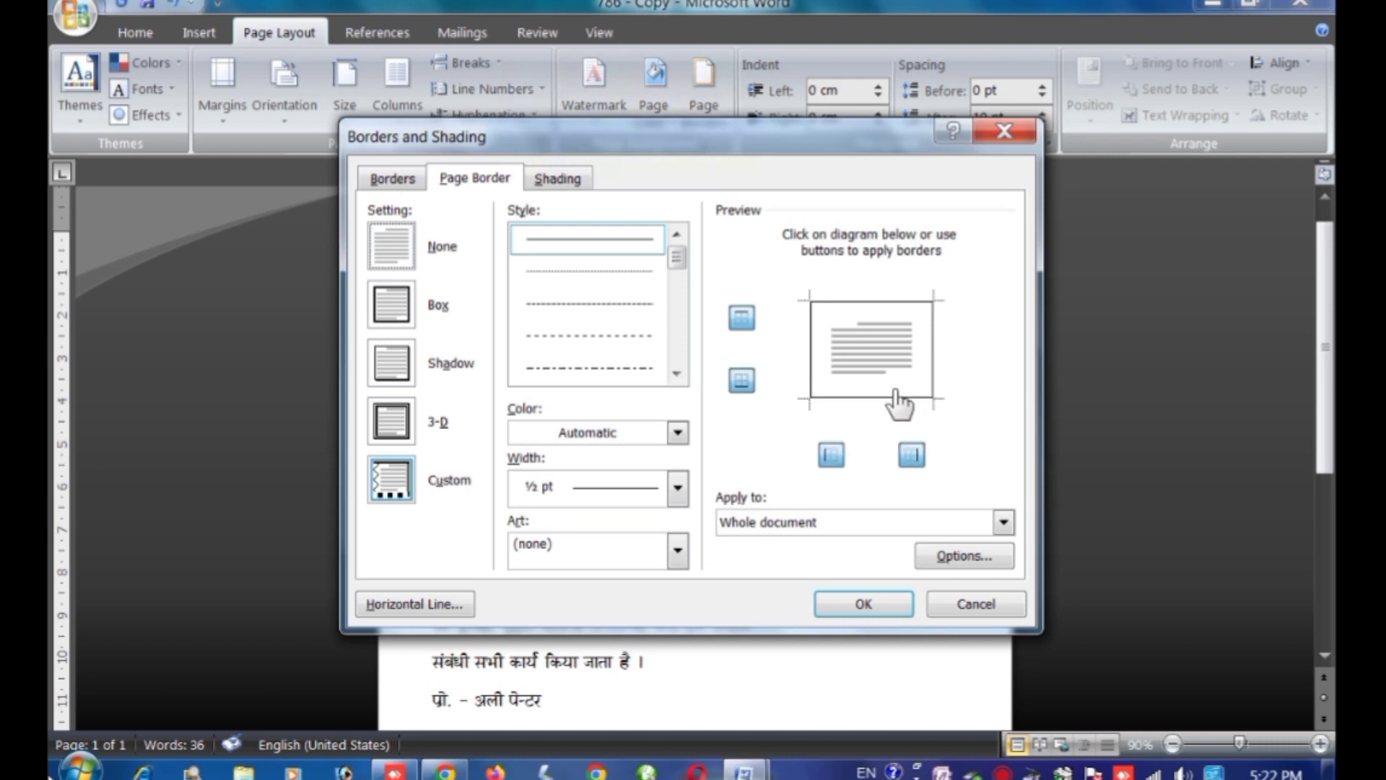
click(677, 374)
click(676, 374)
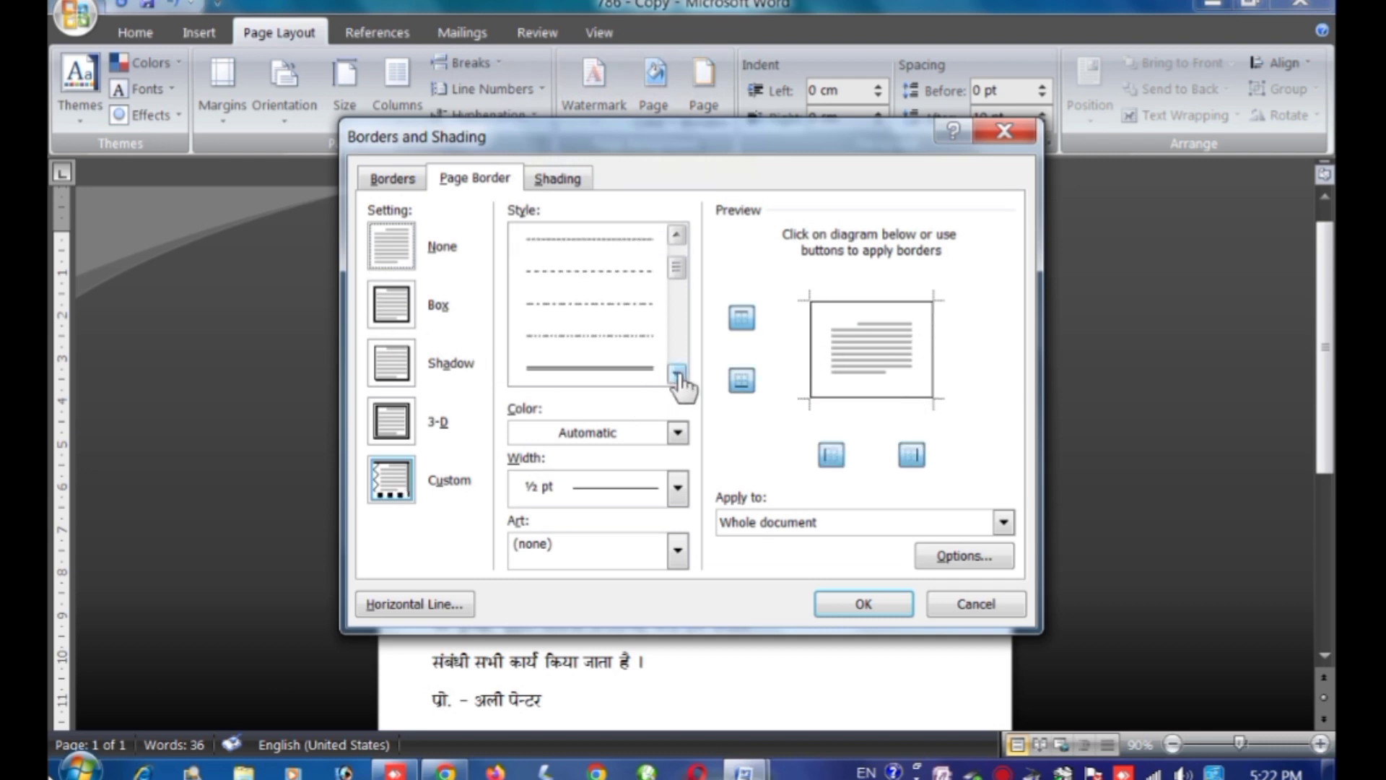
click(676, 235)
click(677, 235)
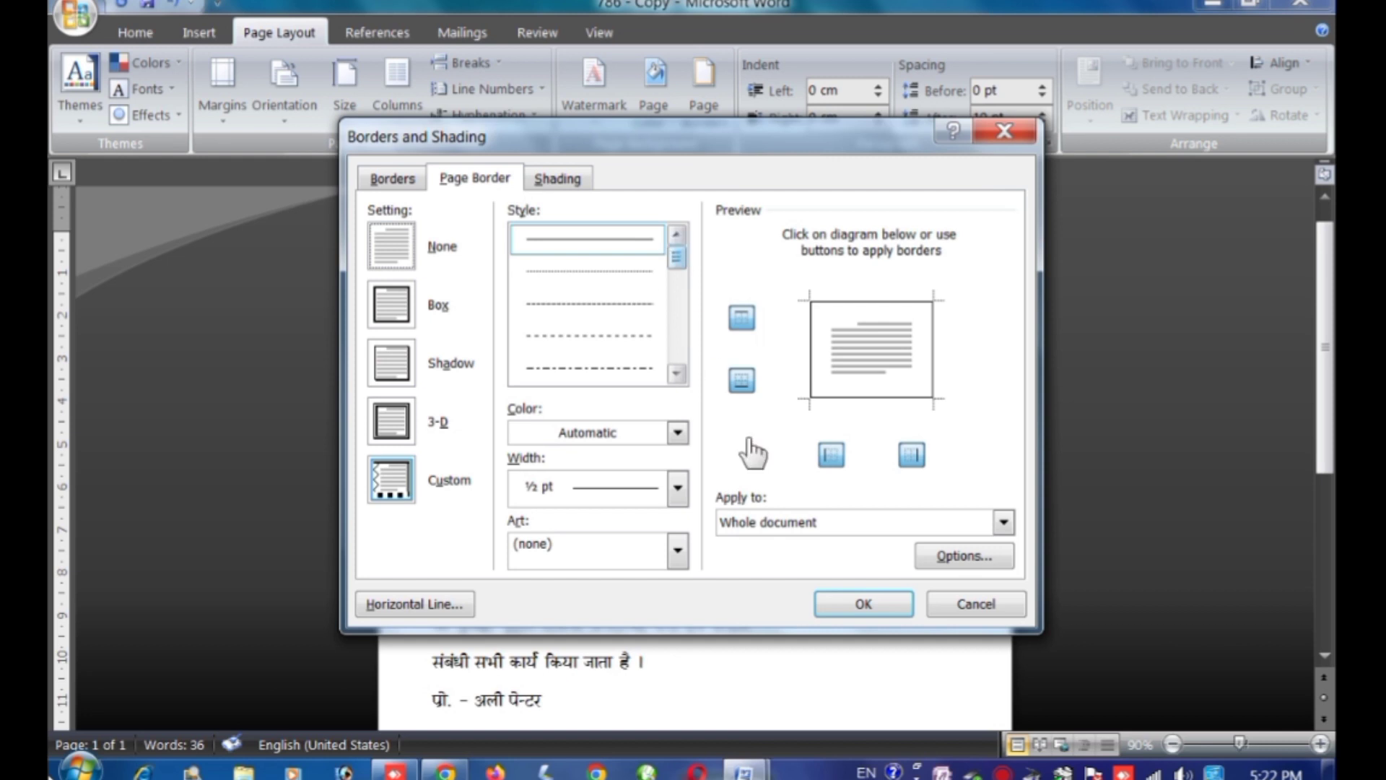
click(862, 605)
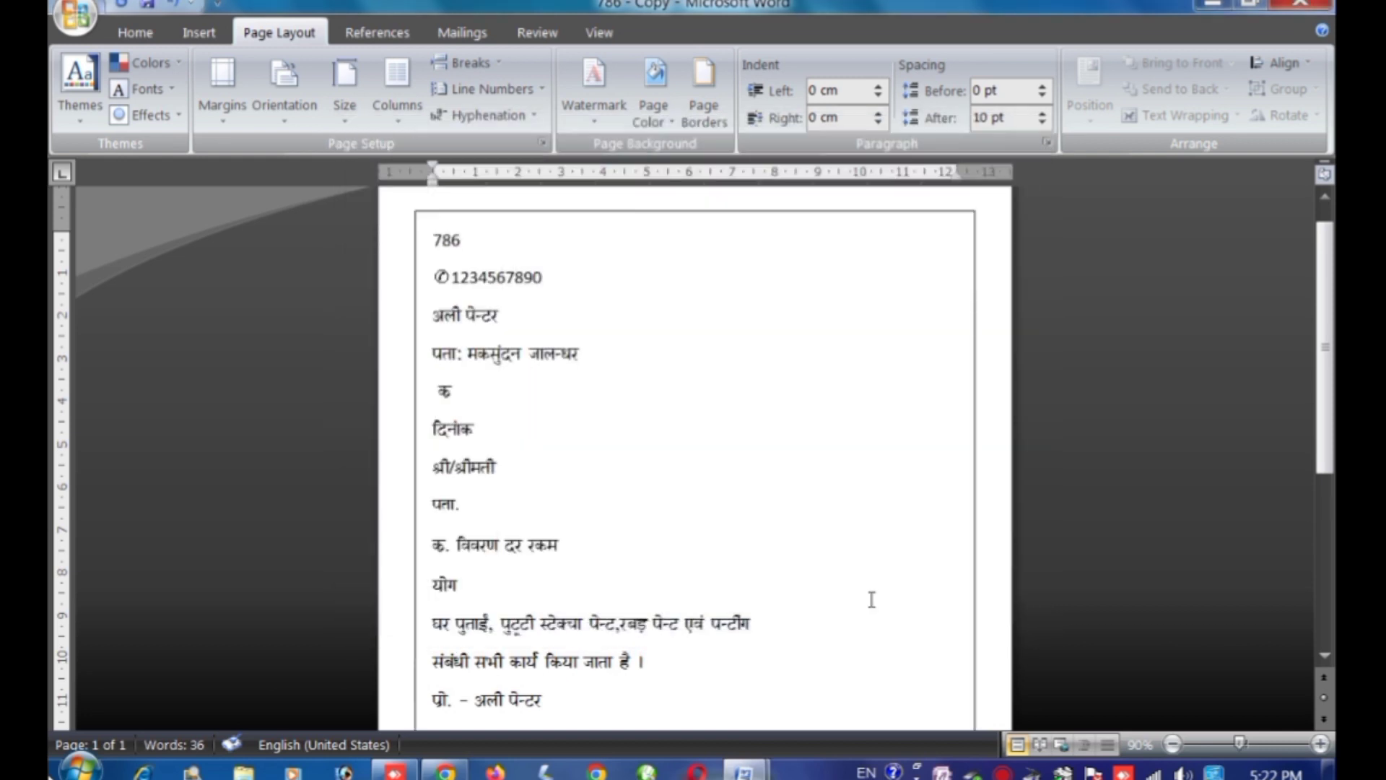
scroll(872, 600, down, 5)
scroll(872, 599, down, 4)
scroll(871, 599, up, 10)
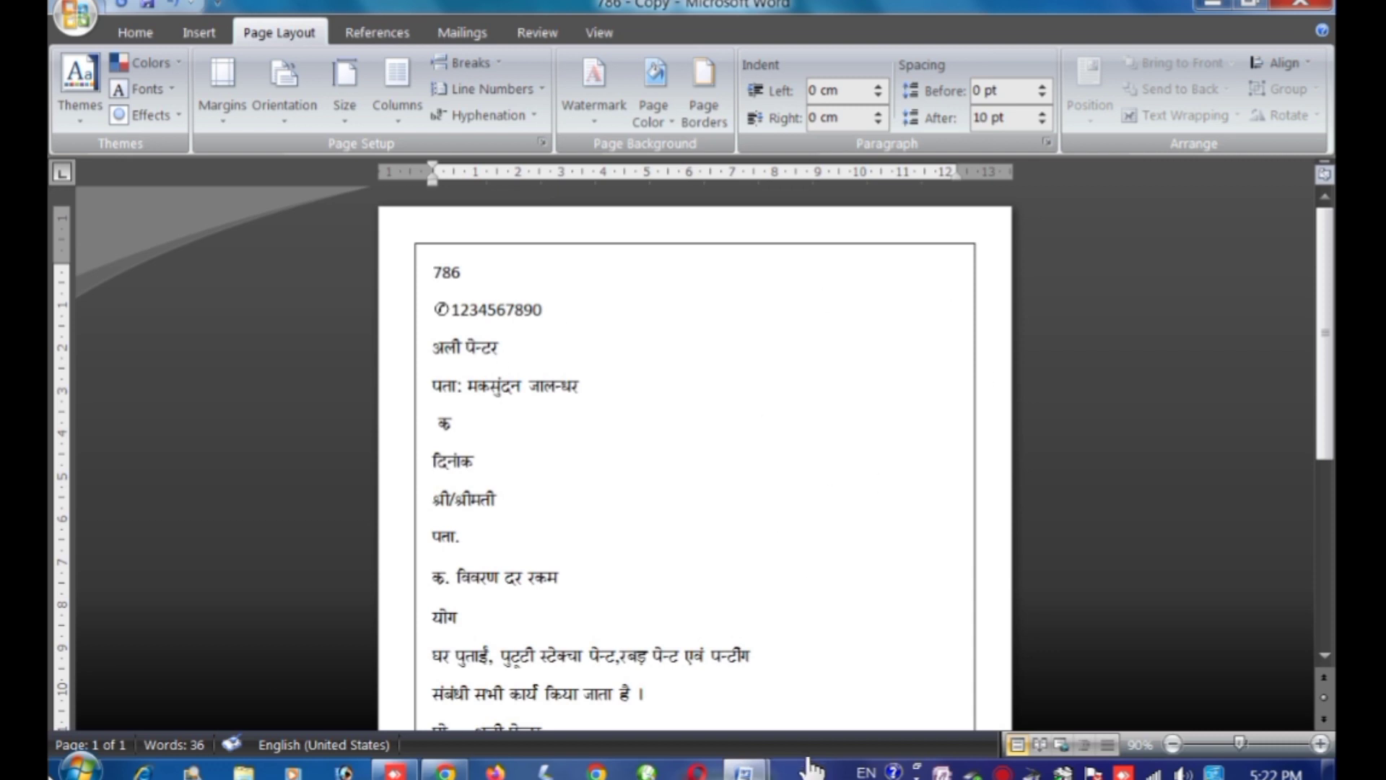
- Check the finished bill, then fill the page background yellow
click(659, 715)
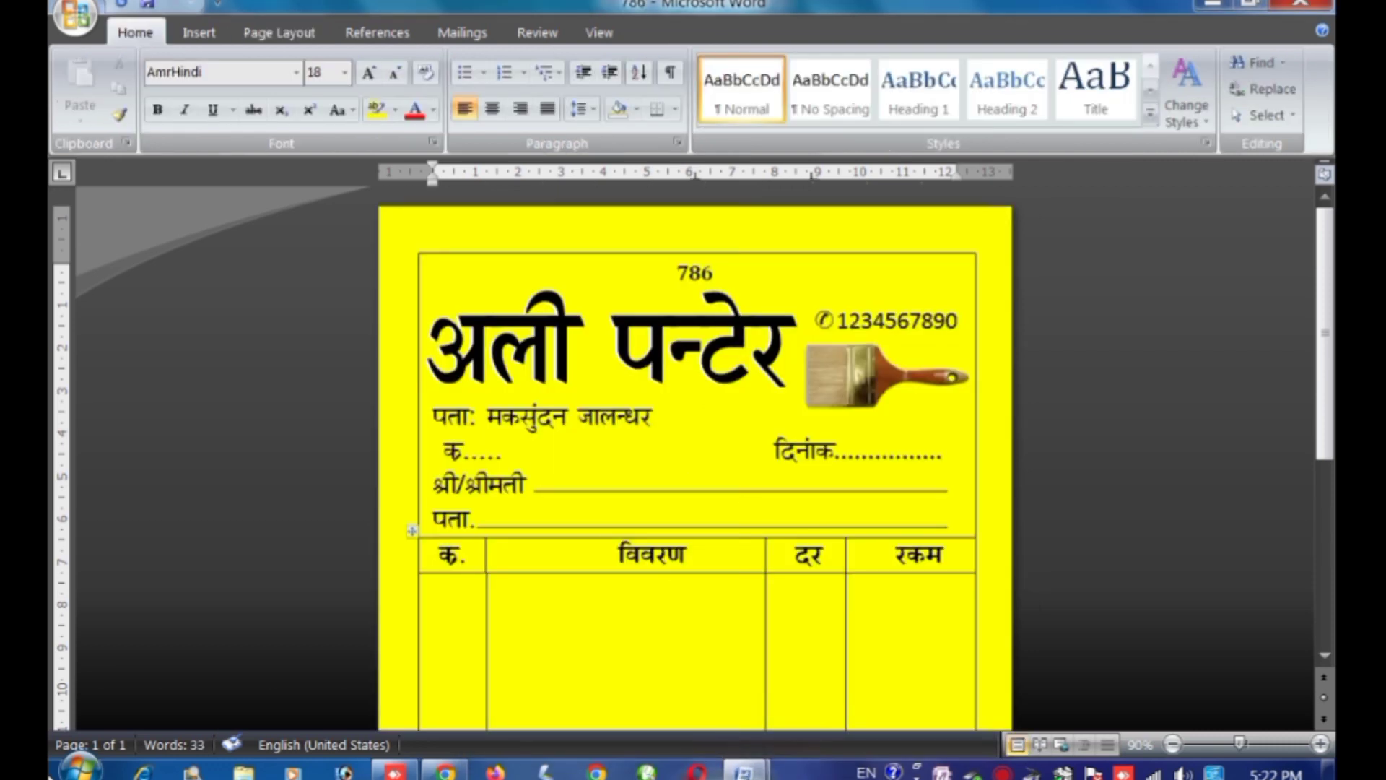
mouse_move(743, 771)
click(866, 650)
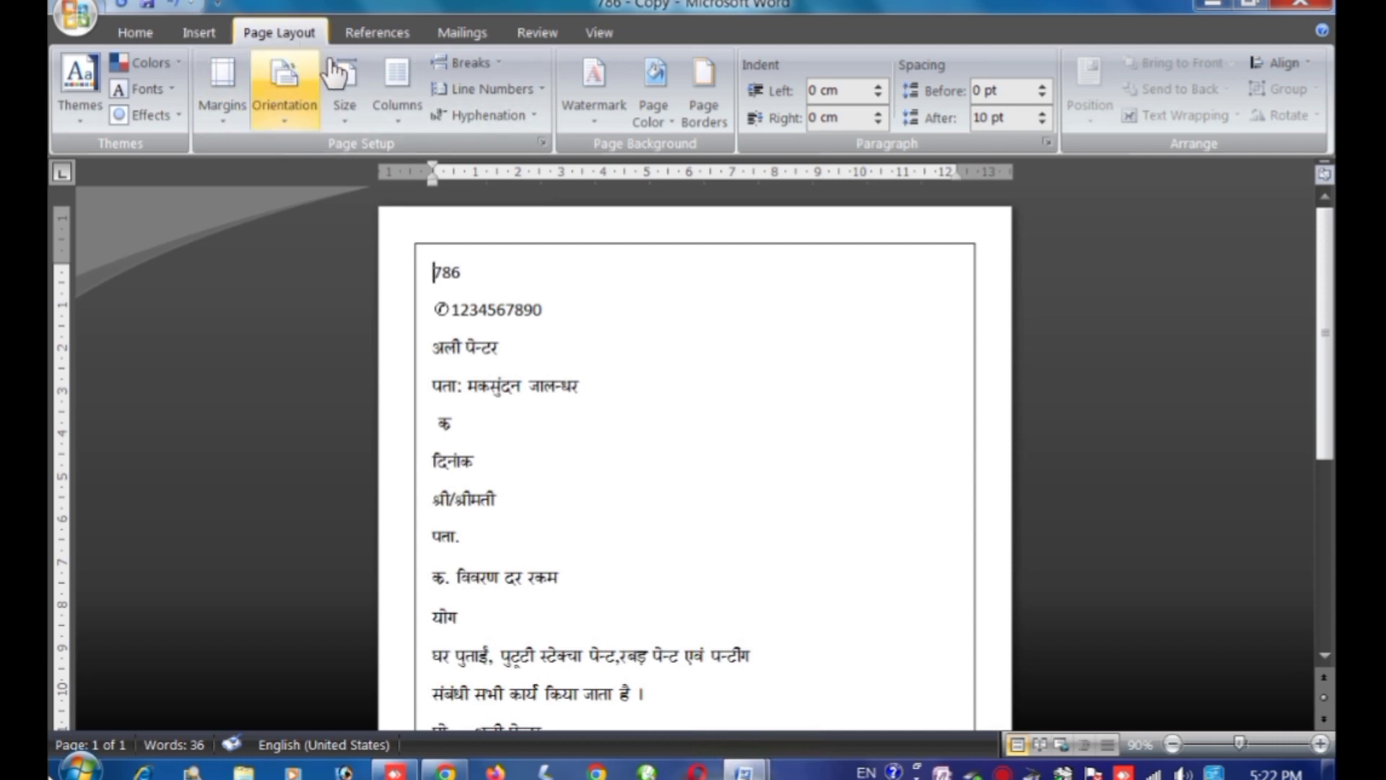
click(653, 83)
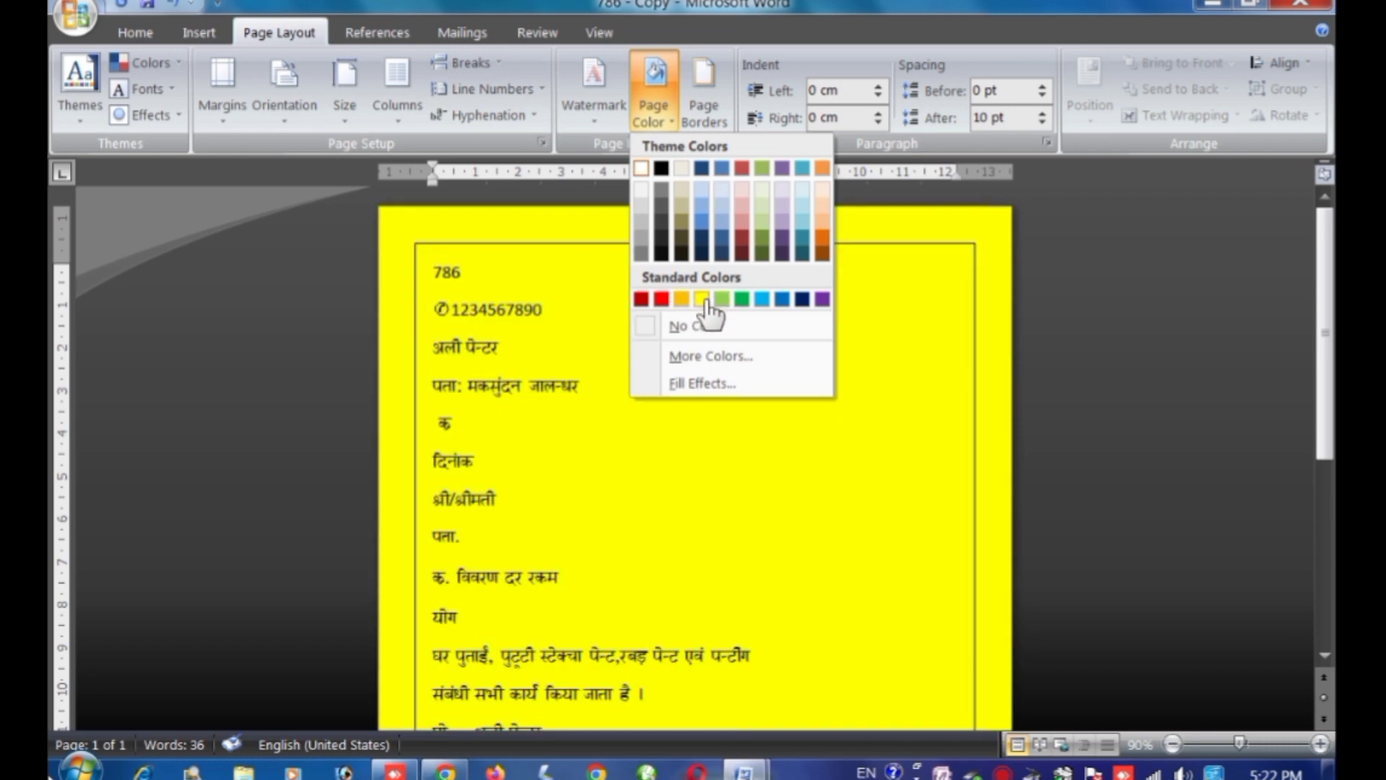
click(701, 298)
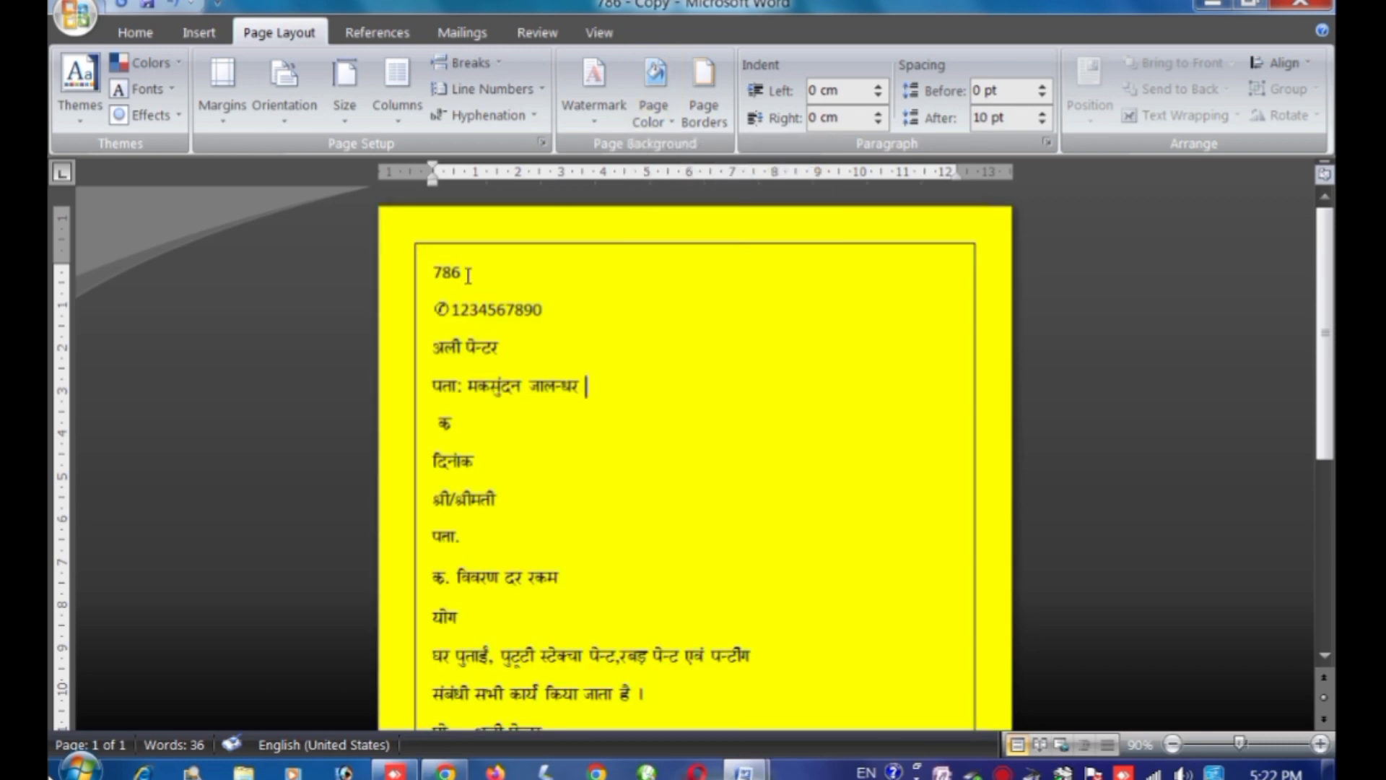
double_click(466, 275)
- Centre and bold 786, and right-align the phone number line
click(135, 32)
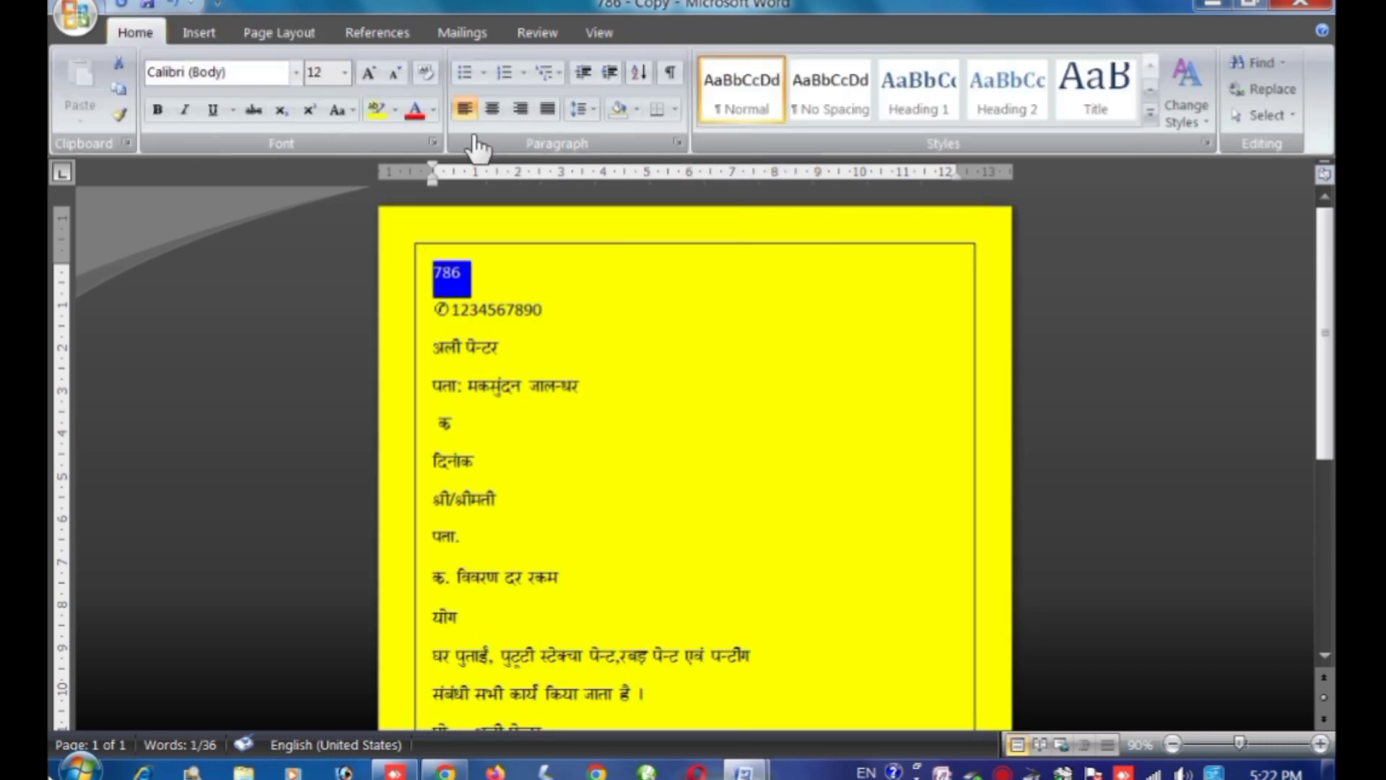
click(492, 109)
click(153, 110)
click(787, 320)
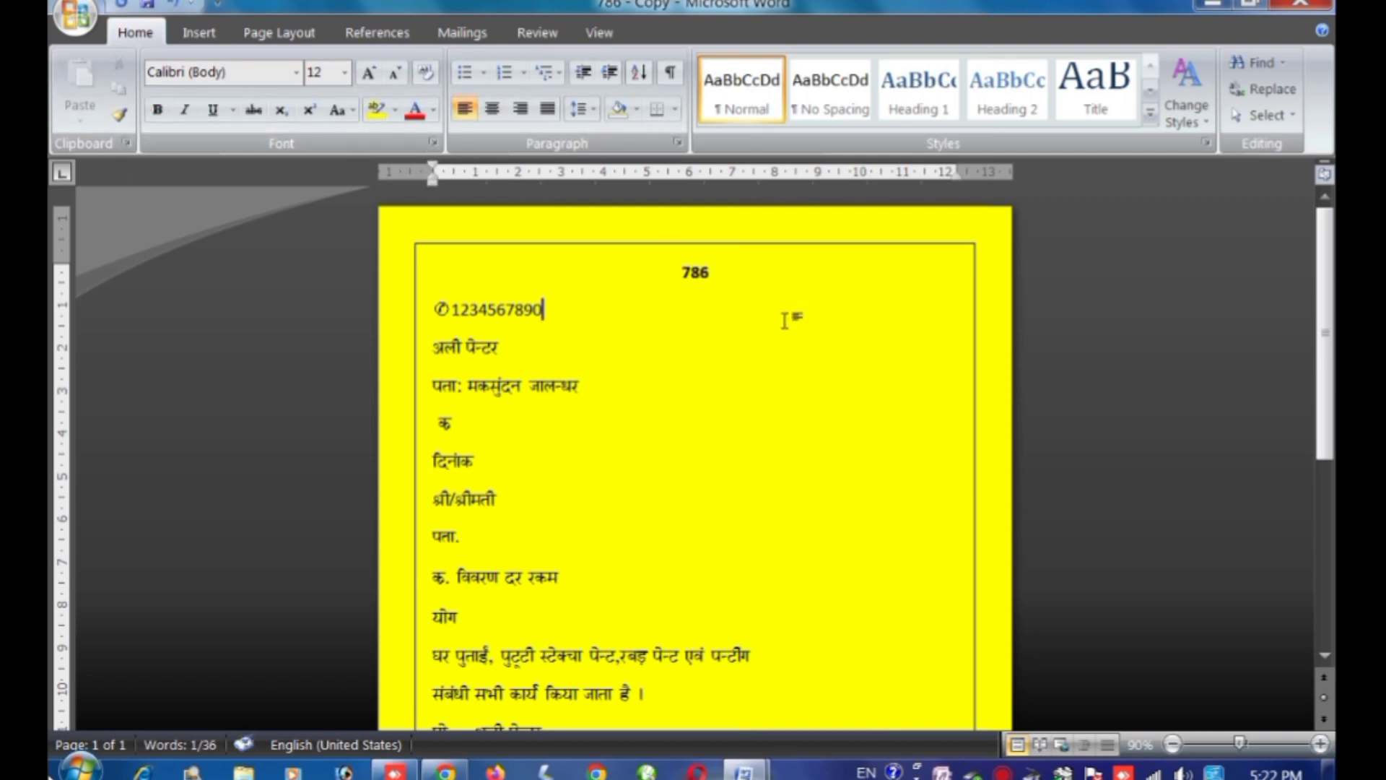
triple_click(568, 314)
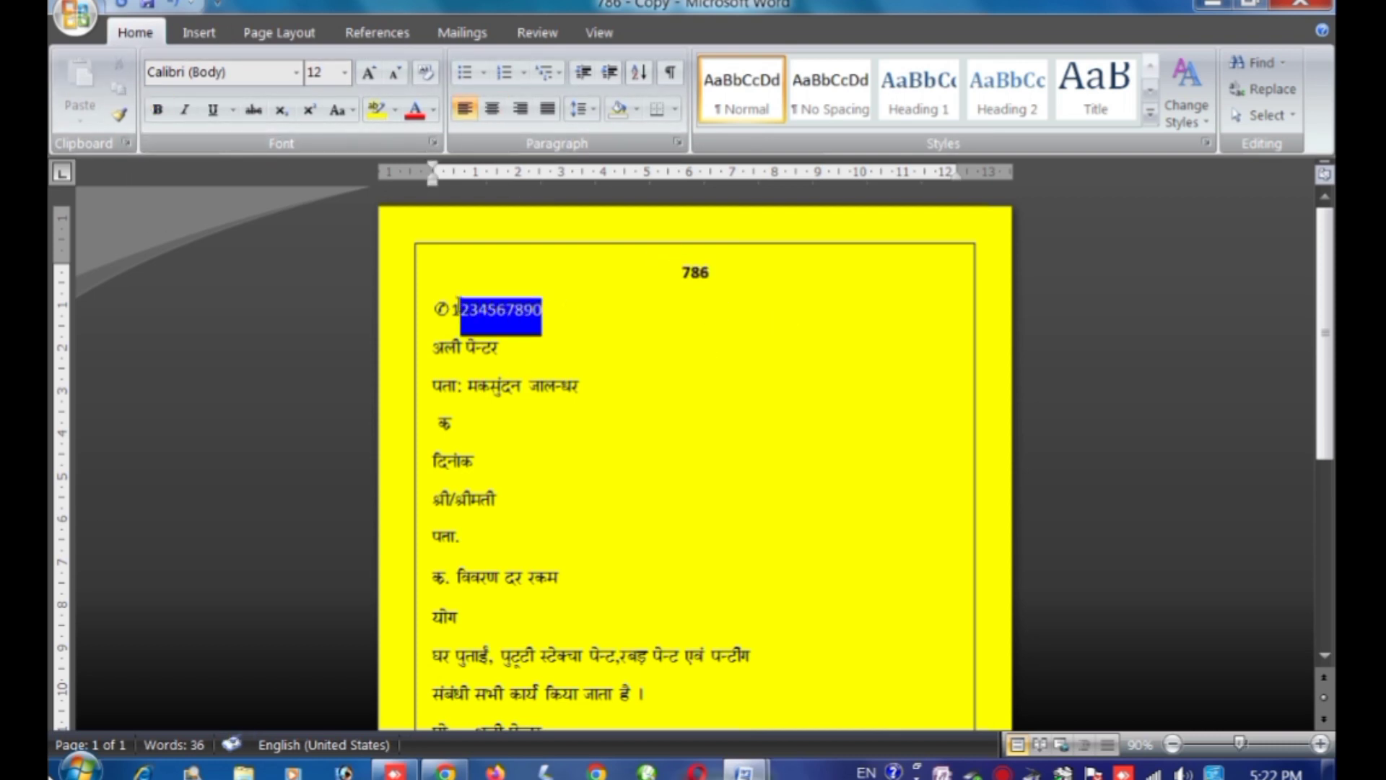
click(520, 110)
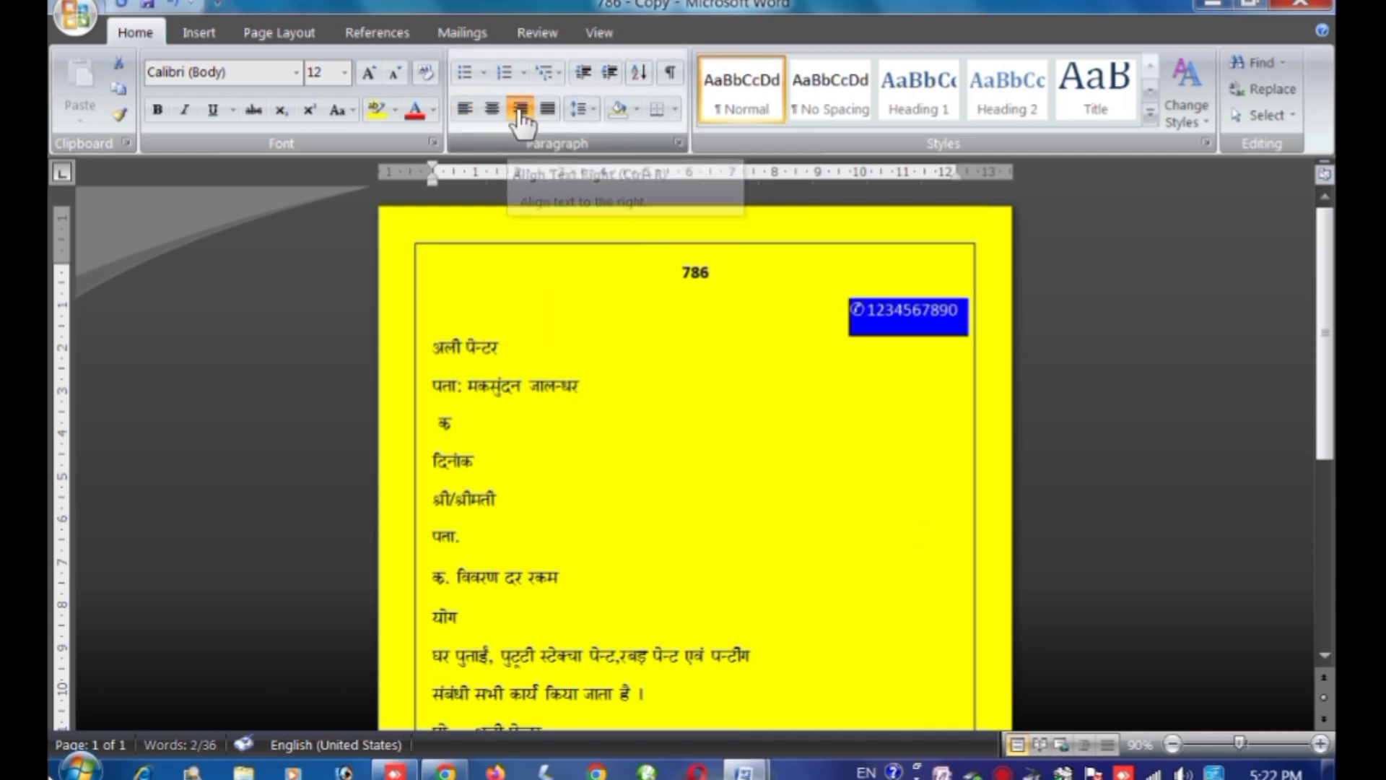
click(920, 402)
- Replace the old symbol before the phone number with ✆ using code 2706 and Alt+X
key(Up)
key(Up)
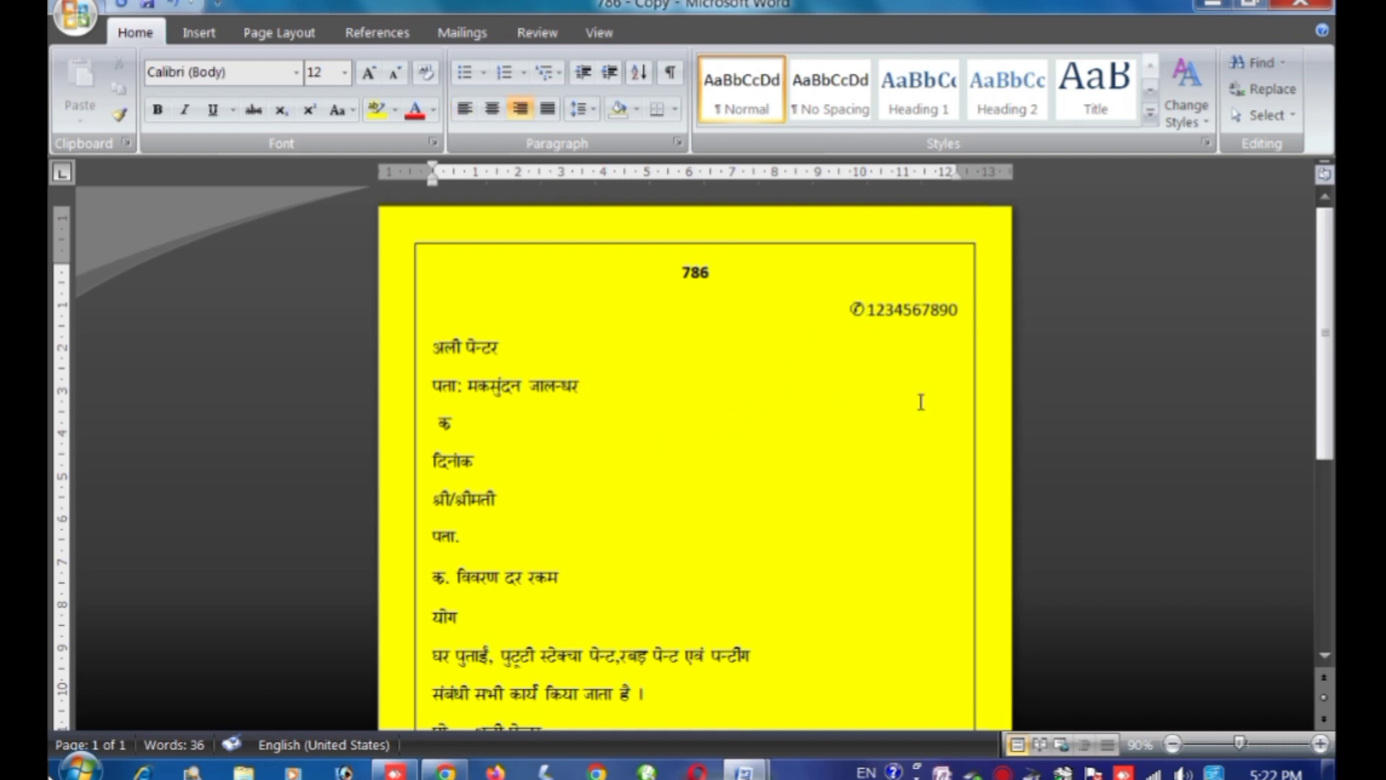
key(Delete)
ctrl+scroll(892, 418, up, 2)
ctrl+scroll(893, 417, up, 2)
ctrl+scroll(893, 417, up, 2)
ctrl+scroll(994, 431, up, 2)
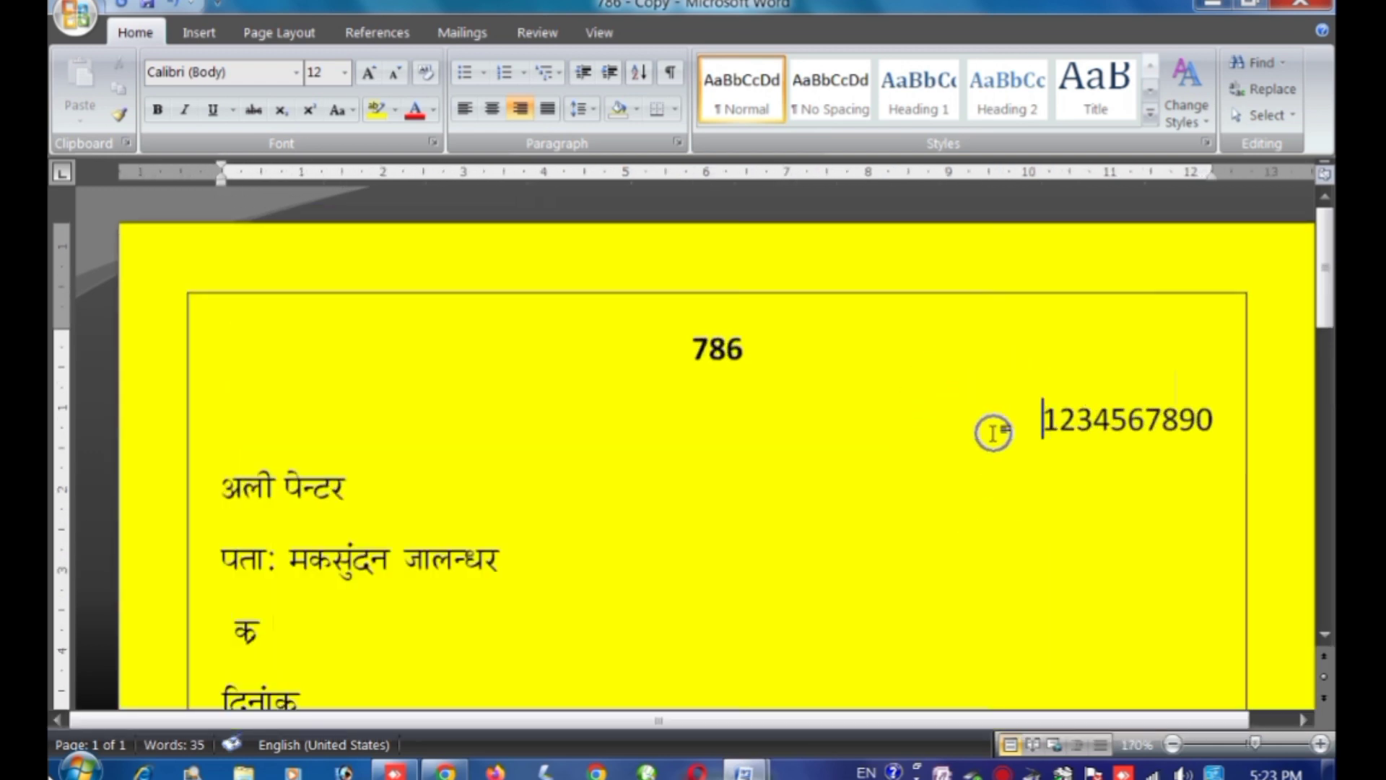
text(2706)
key(alt+x)
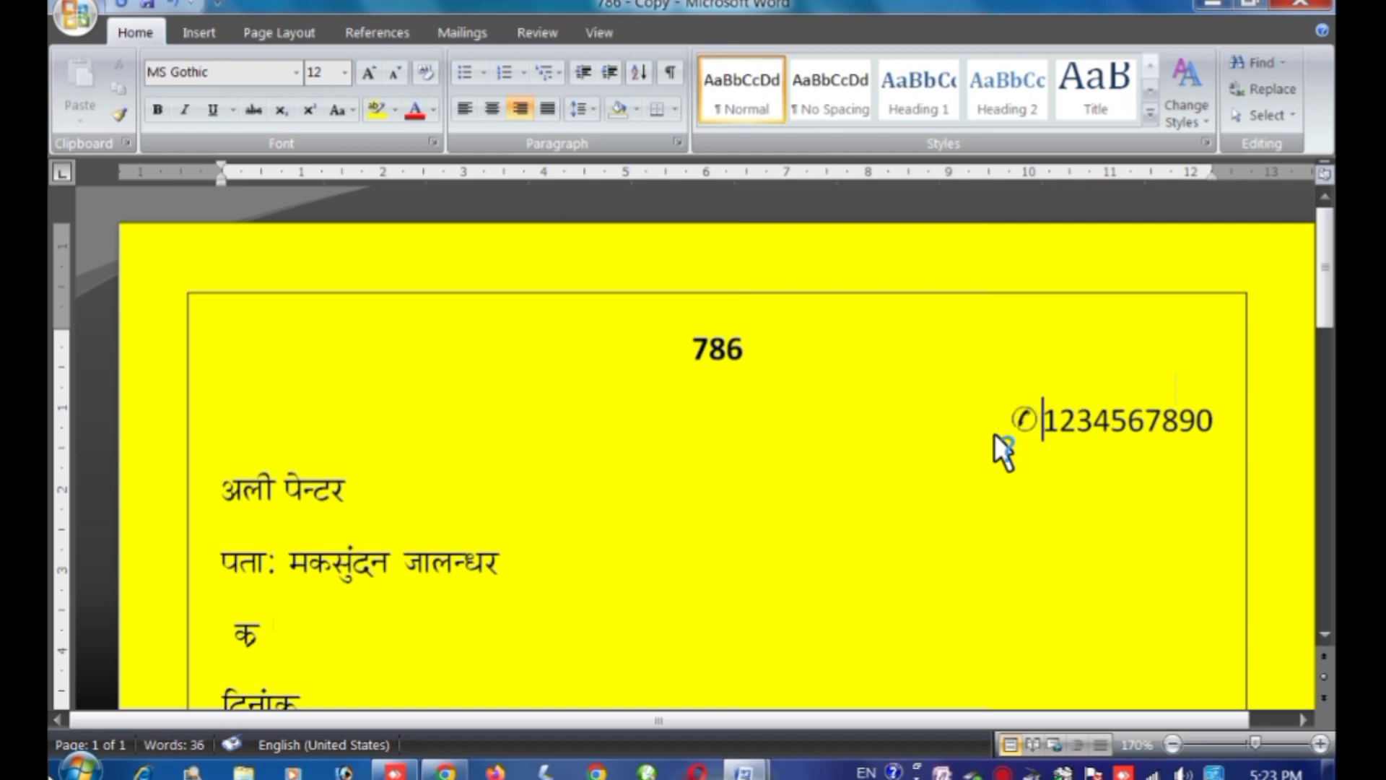
scroll(1073, 438, down, 2)
scroll(1073, 438, down, 2)
scroll(808, 393, up, 2)
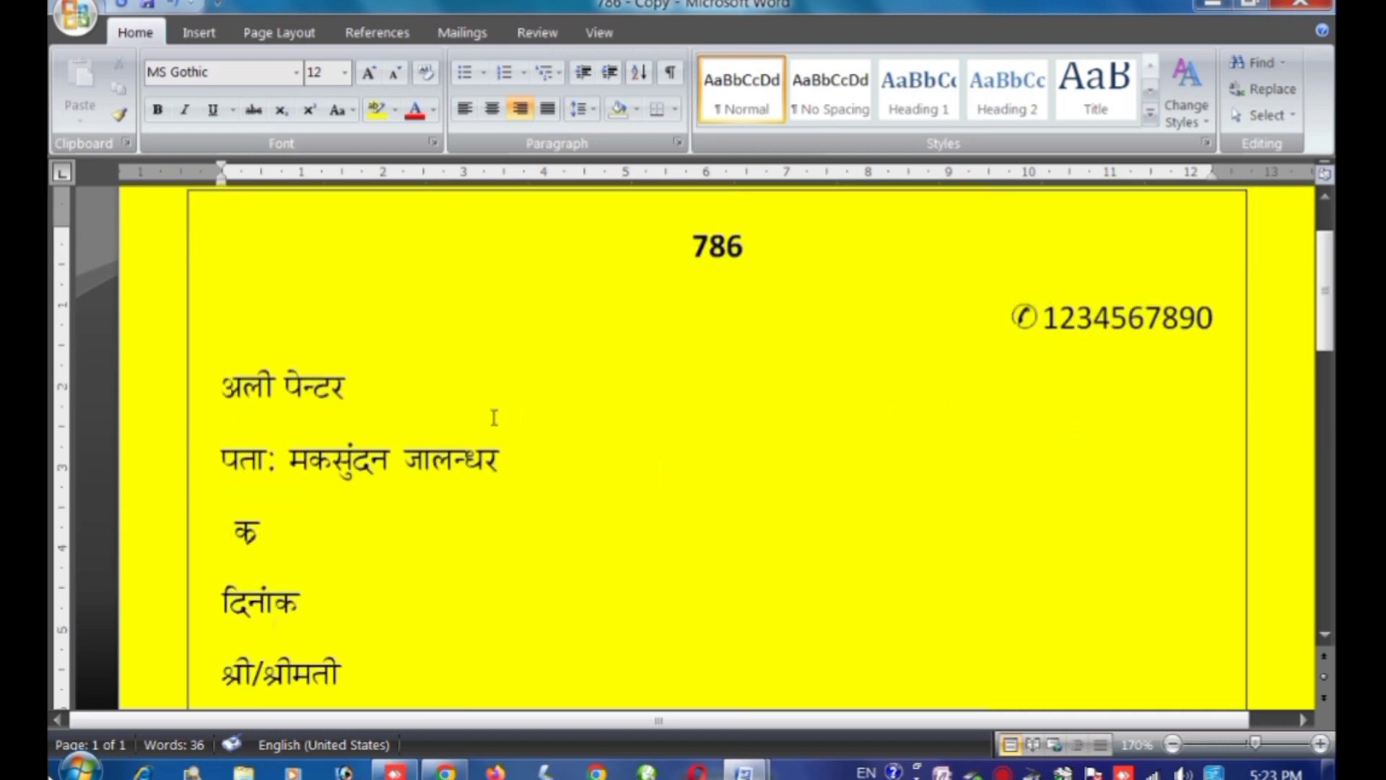
- Select the name अली पेन्टर
drag(368, 400, 203, 364)
click(374, 392)
drag(374, 392, 217, 384)
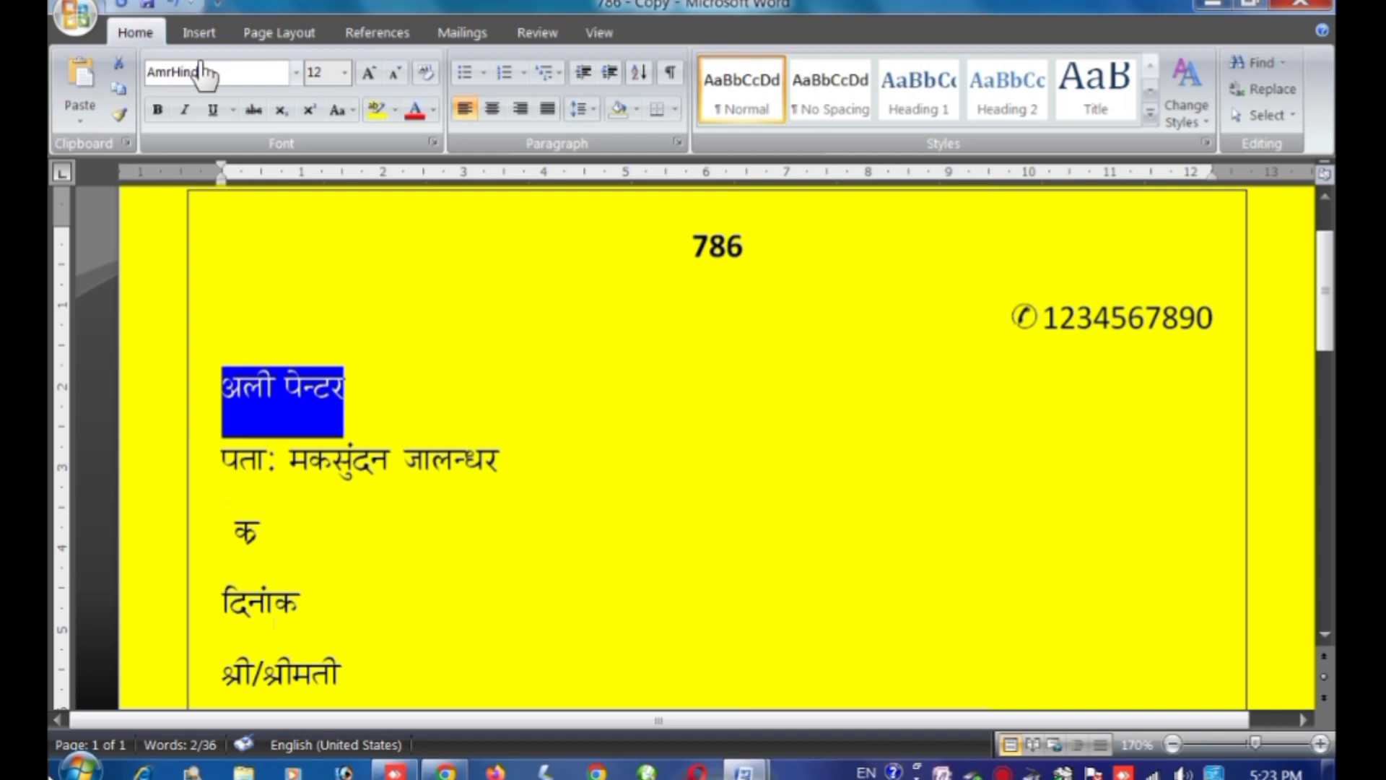
- Insert WordArt in a chosen style and paste the name अली पेन्टर into it
click(200, 34)
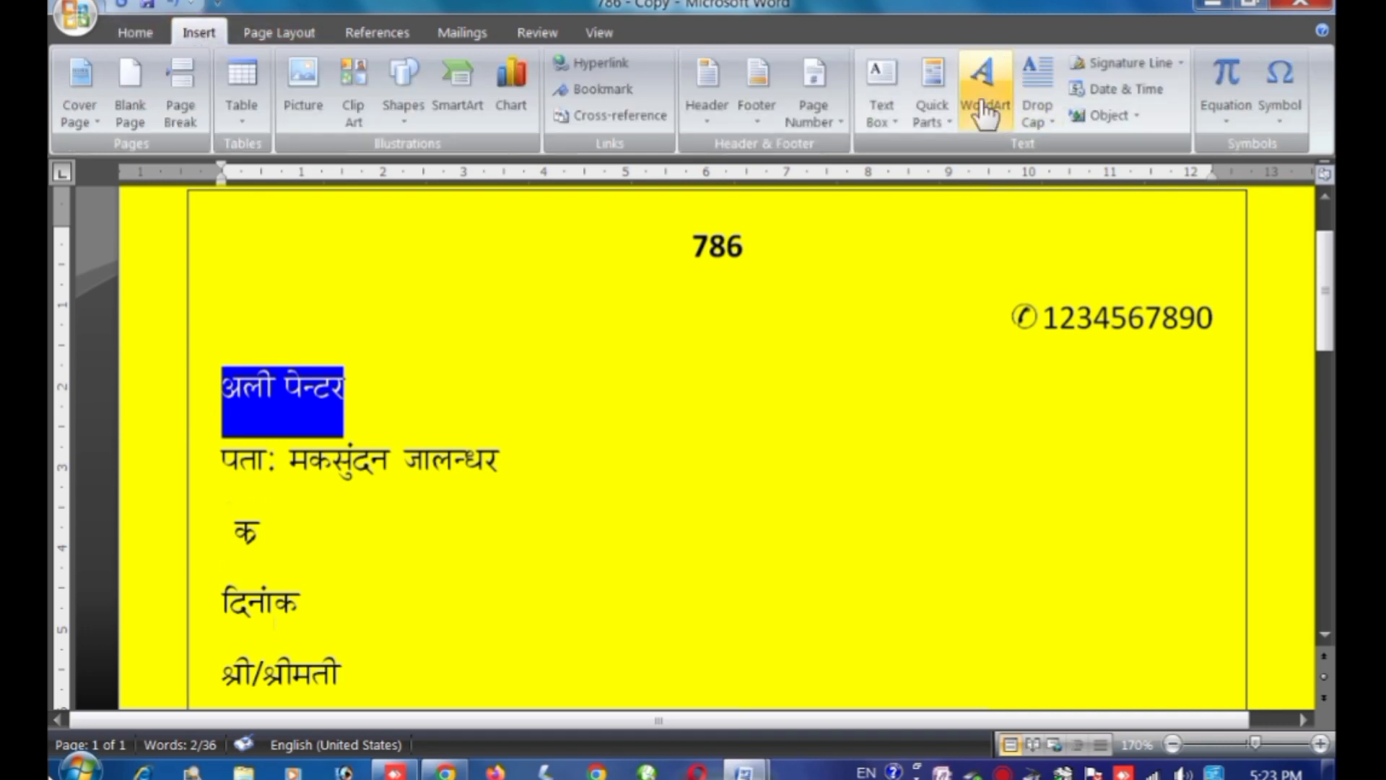
click(985, 79)
click(847, 163)
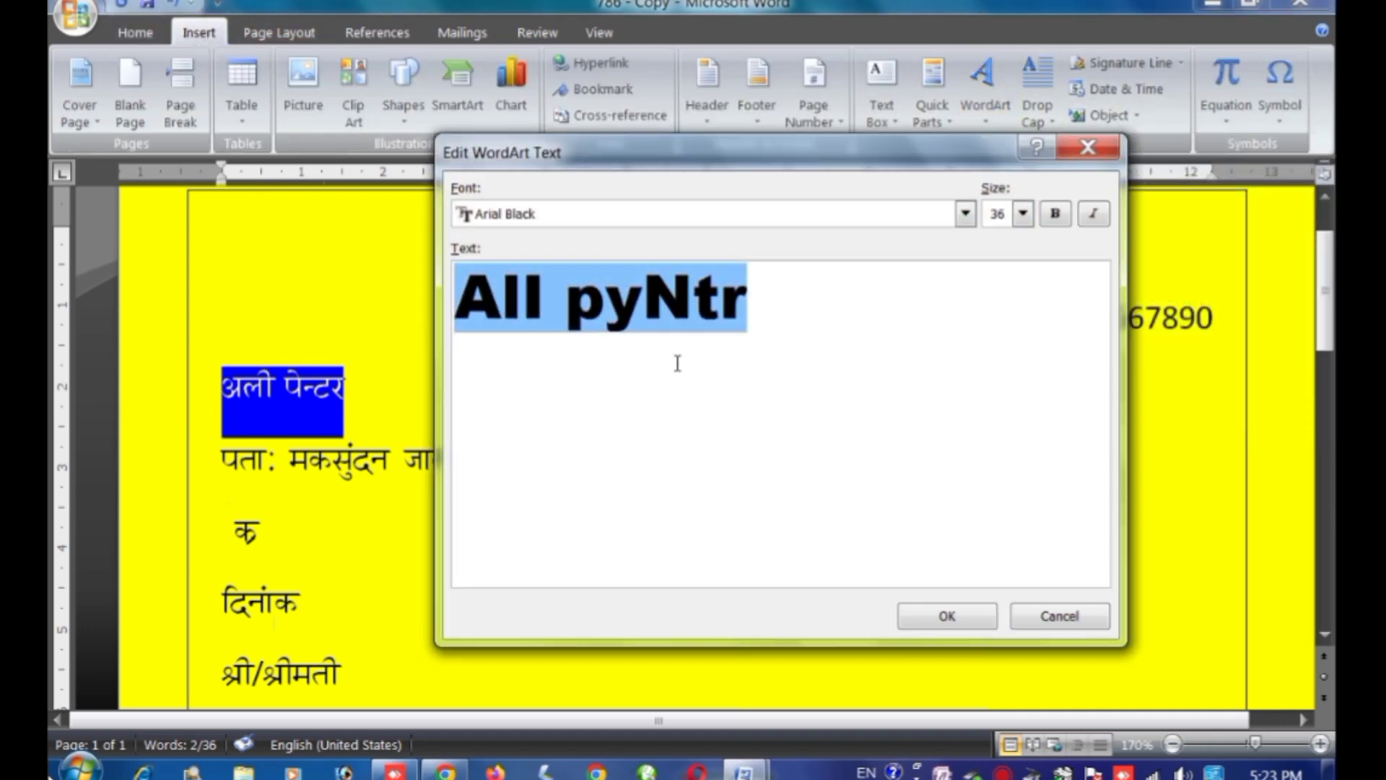
drag(751, 310, 396, 288)
key(super+c)
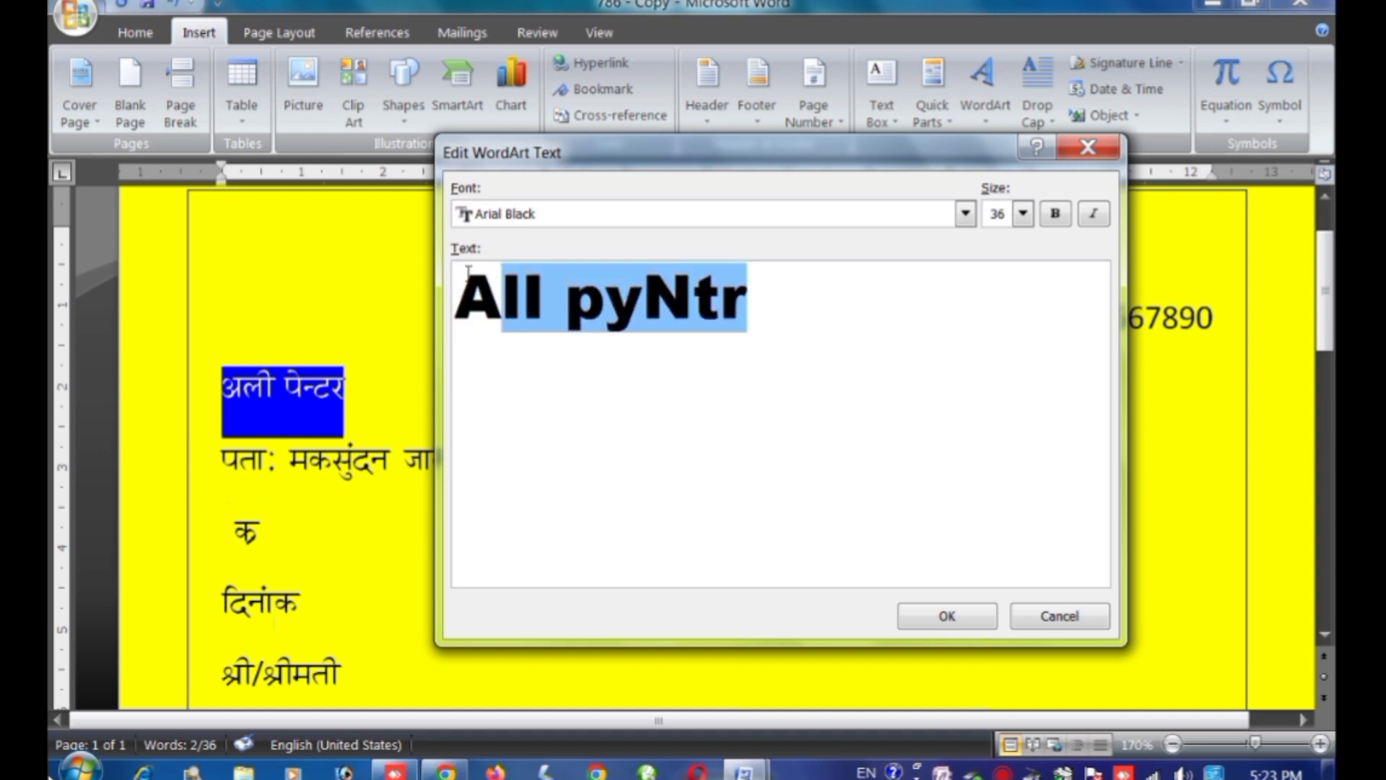
key(Delete)
right_click(514, 281)
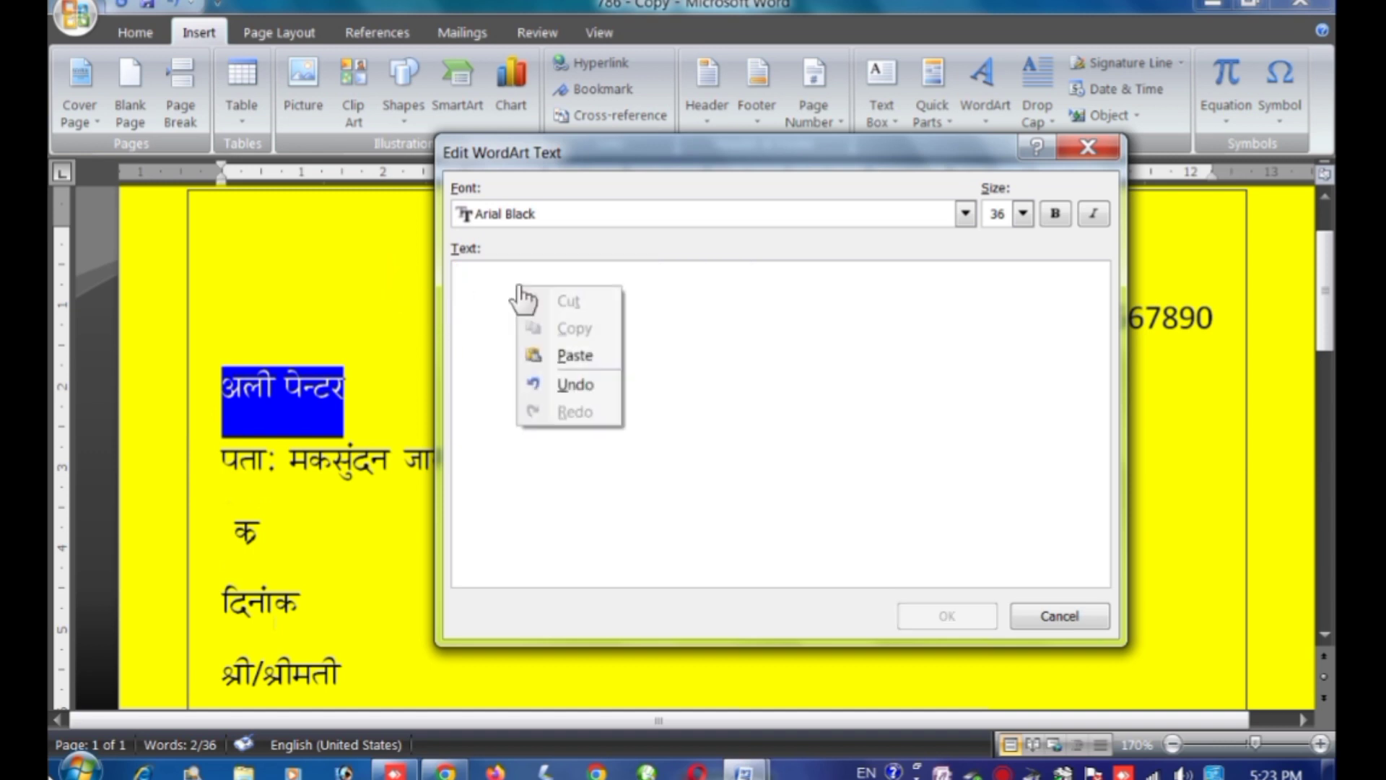
click(563, 356)
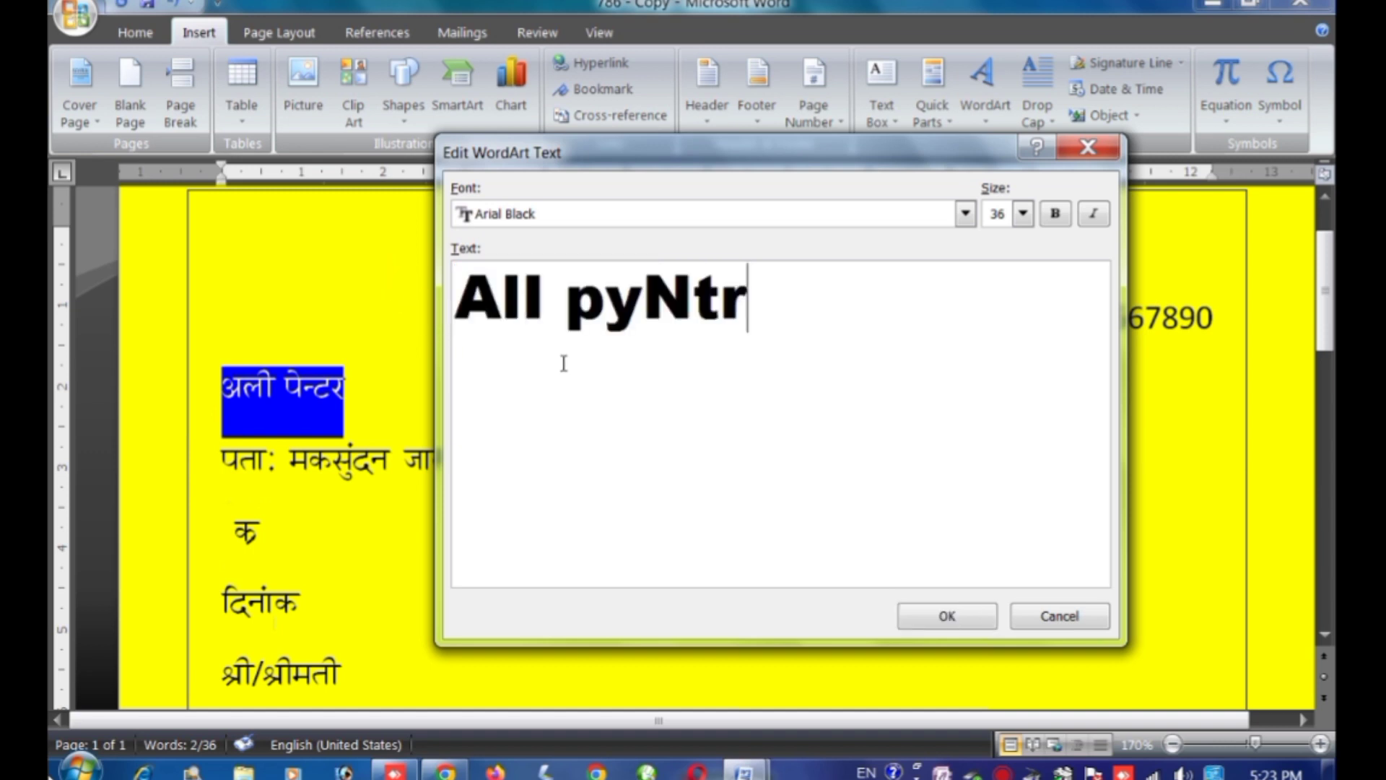
- Set the WordArt font to bold AmrHindi at size 36 and place it in the bill
click(966, 214)
scroll(762, 340, down, 1)
scroll(592, 354, down, 1)
scroll(597, 356, down, 1)
scroll(542, 364, down, 1)
scroll(542, 361, down, 1)
scroll(538, 300, up, 6)
scroll(538, 300, up, 3)
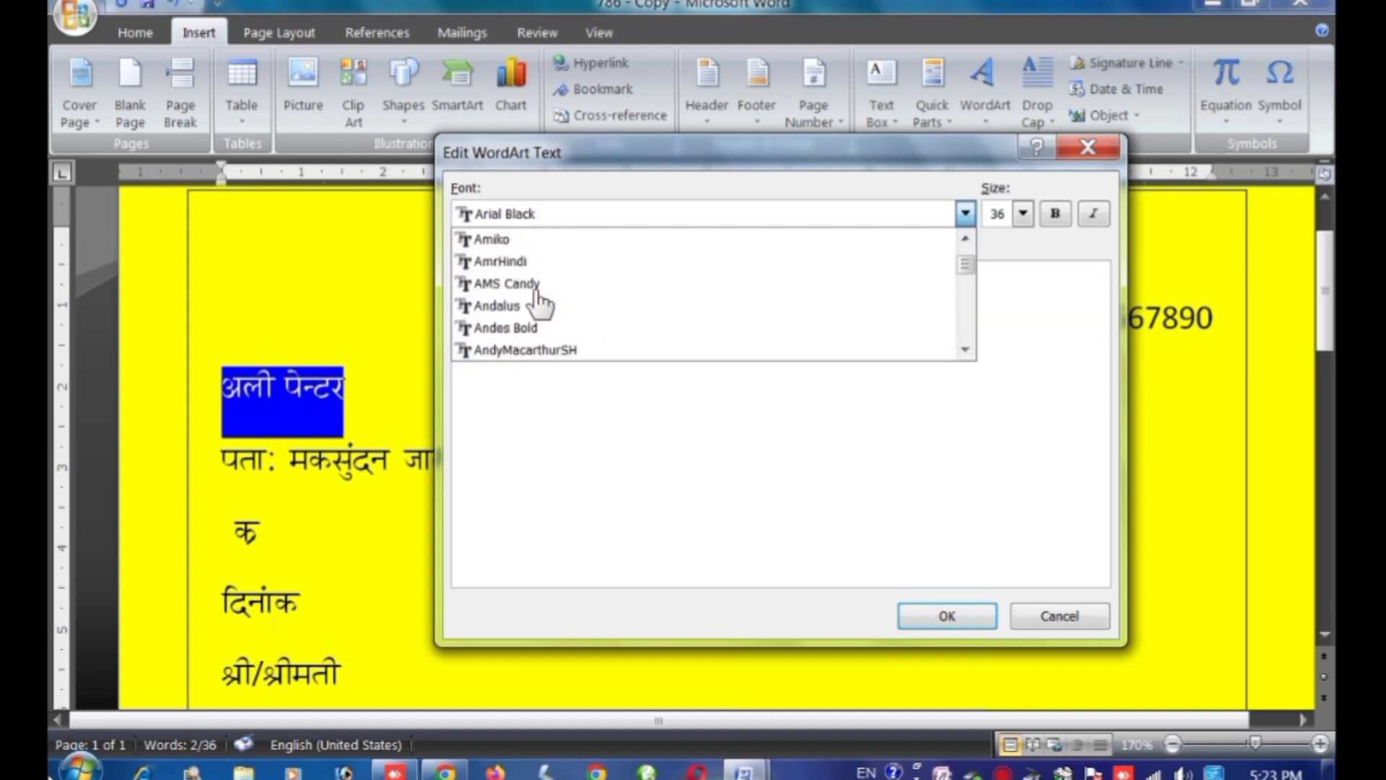
click(527, 263)
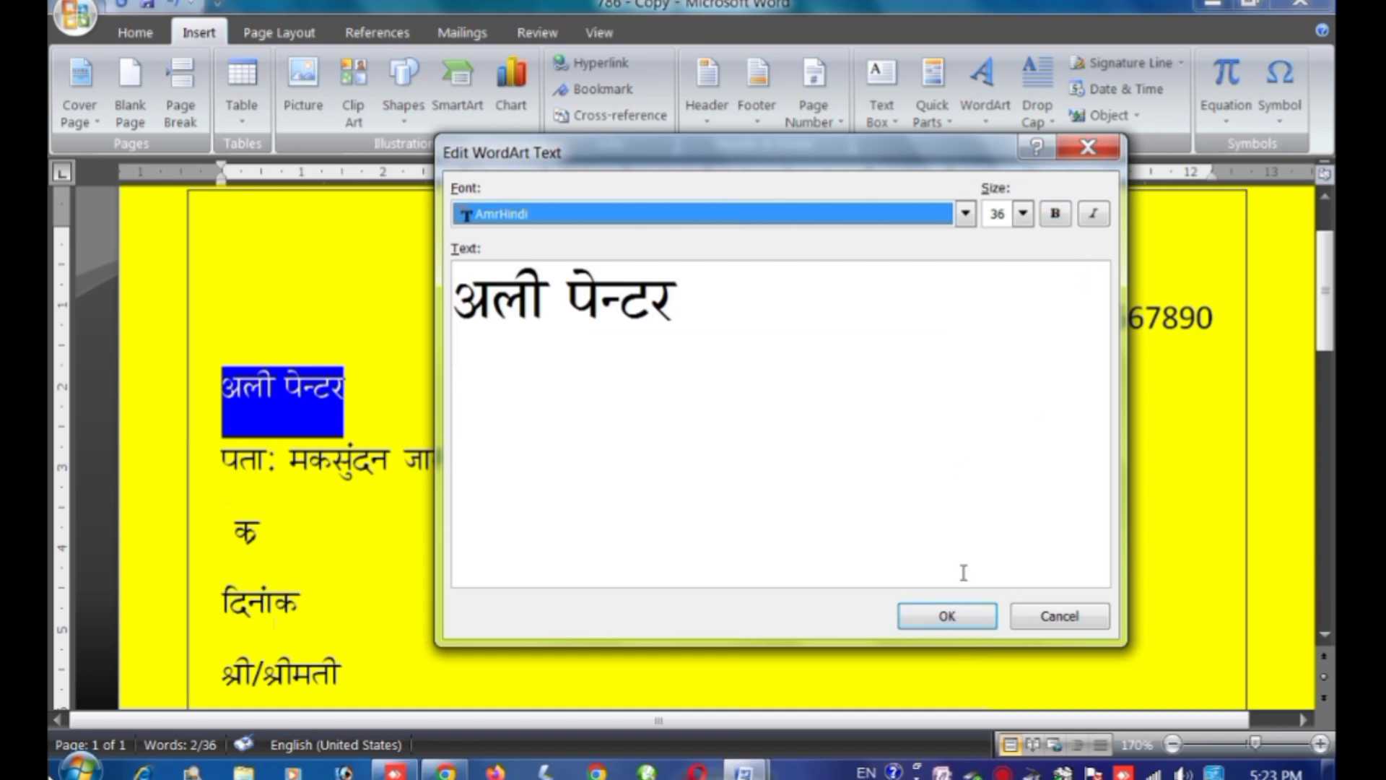
click(1066, 221)
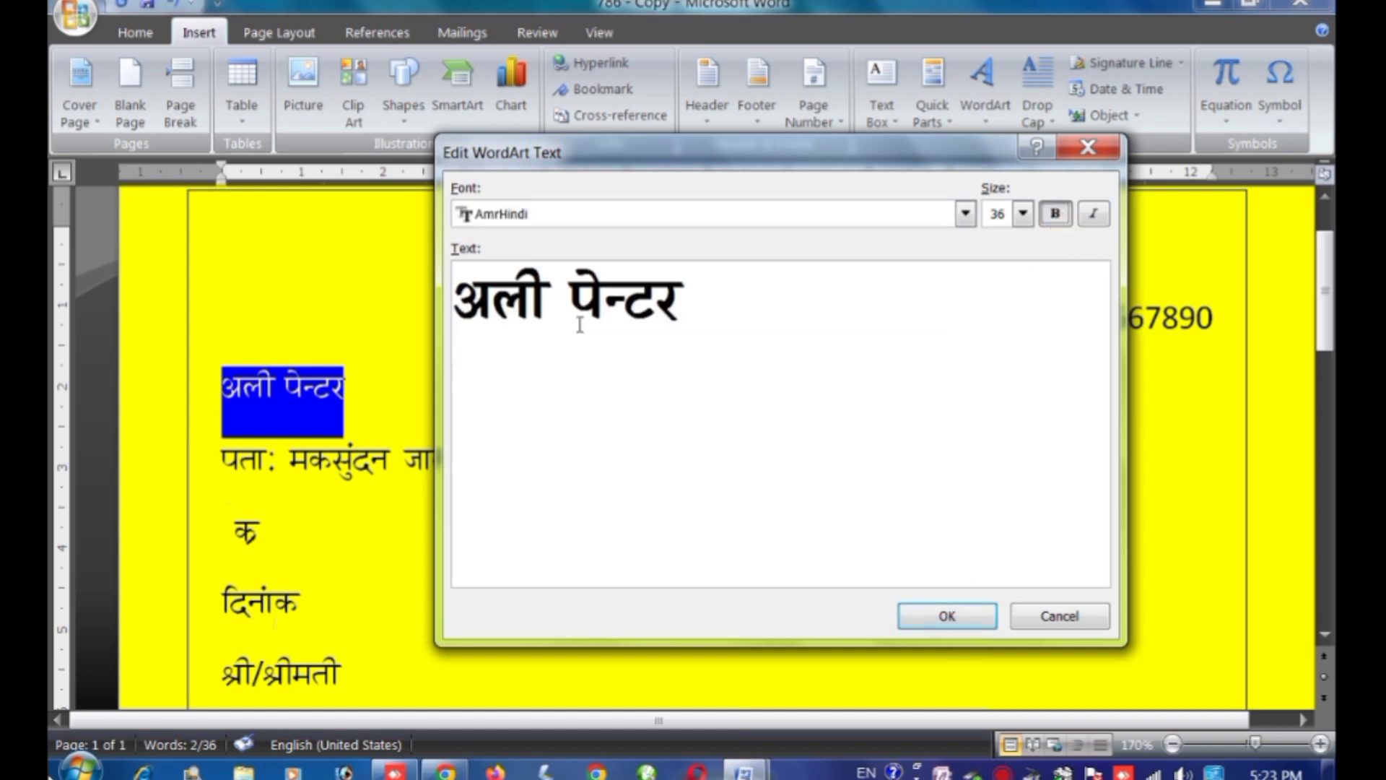
click(968, 625)
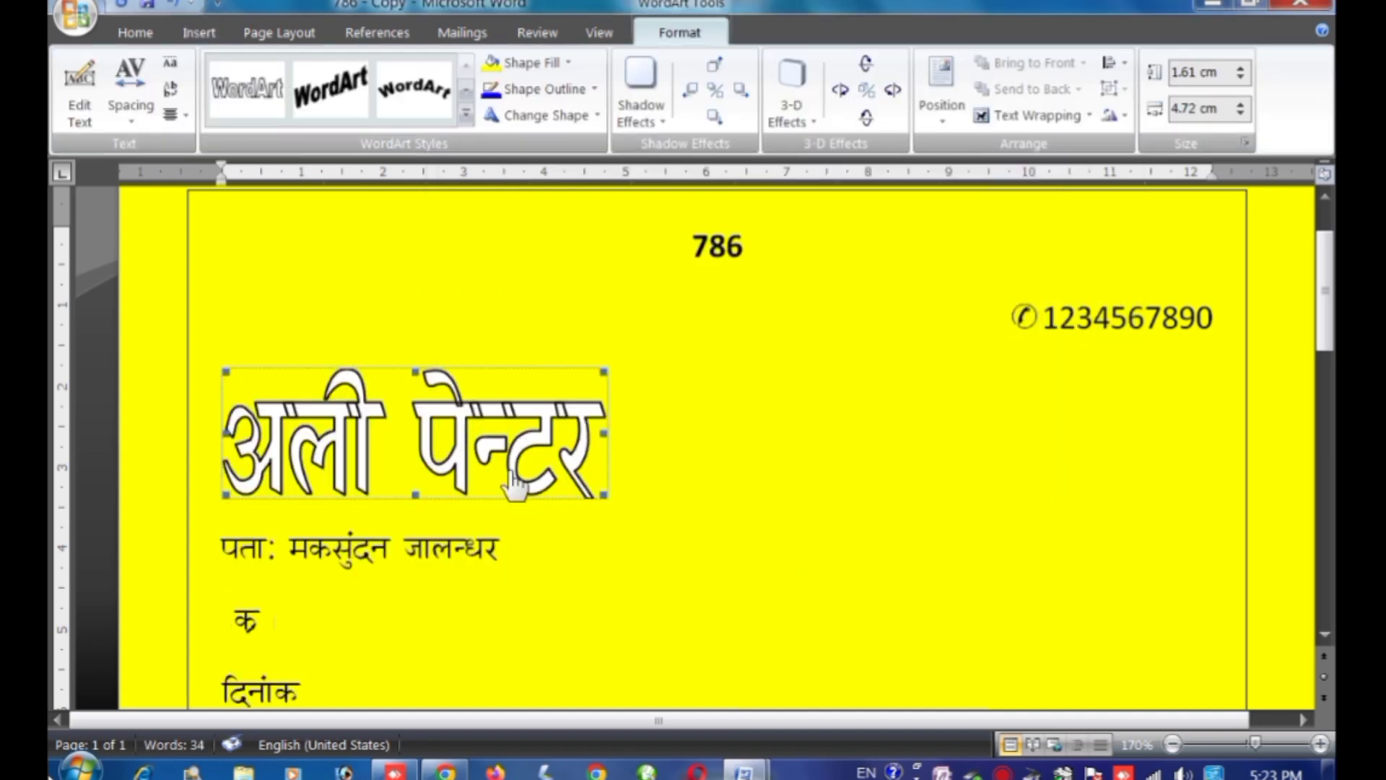
- Set the WordArt to Behind Text wrapping with a solid black fill
click(1034, 116)
click(1049, 322)
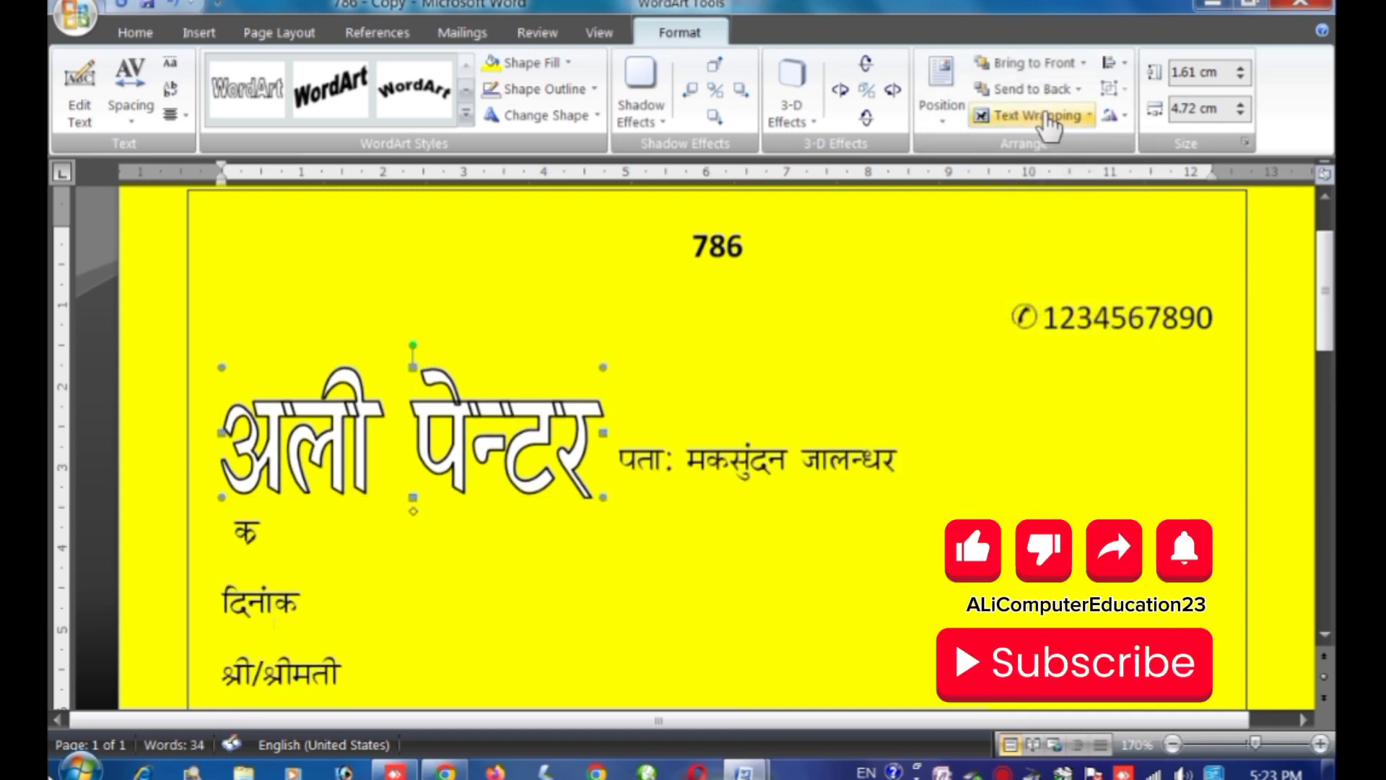
click(1029, 115)
click(1024, 230)
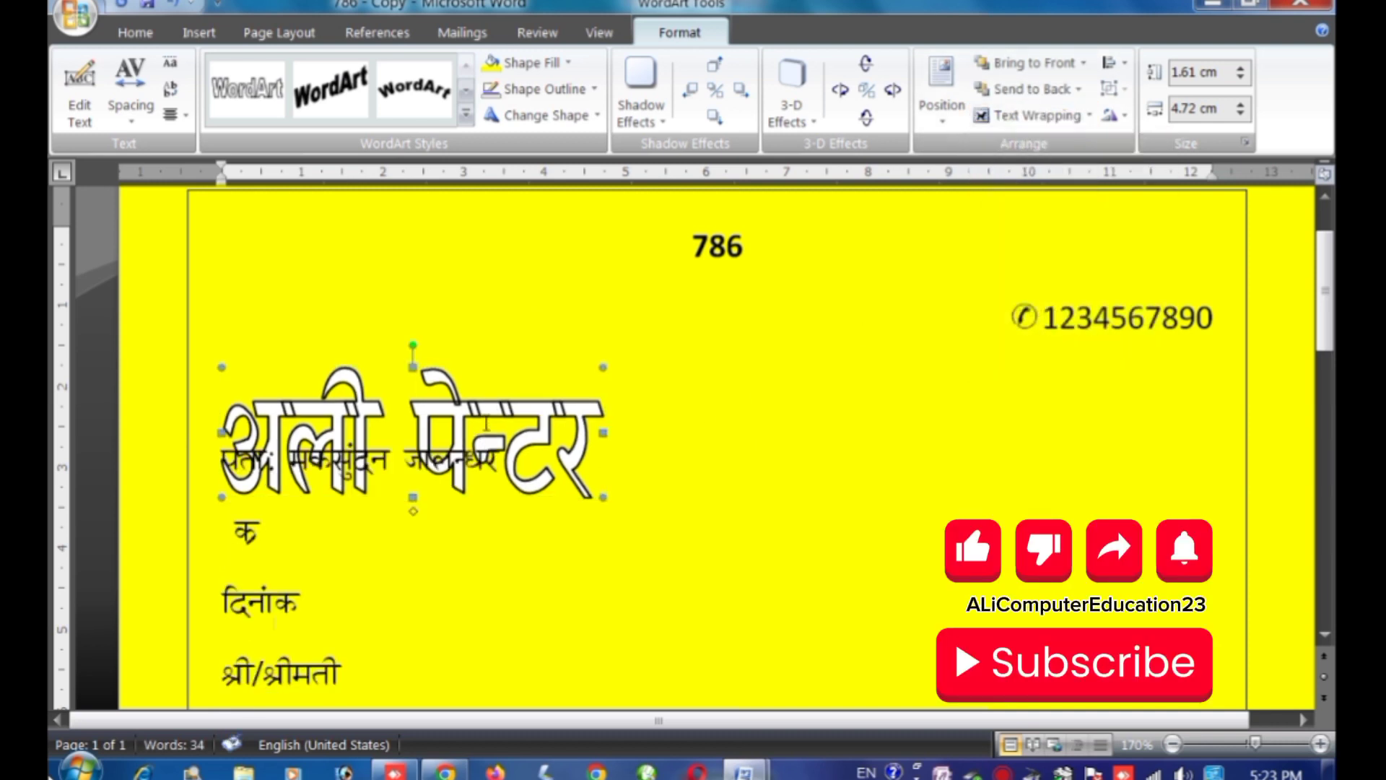
click(532, 63)
click(511, 116)
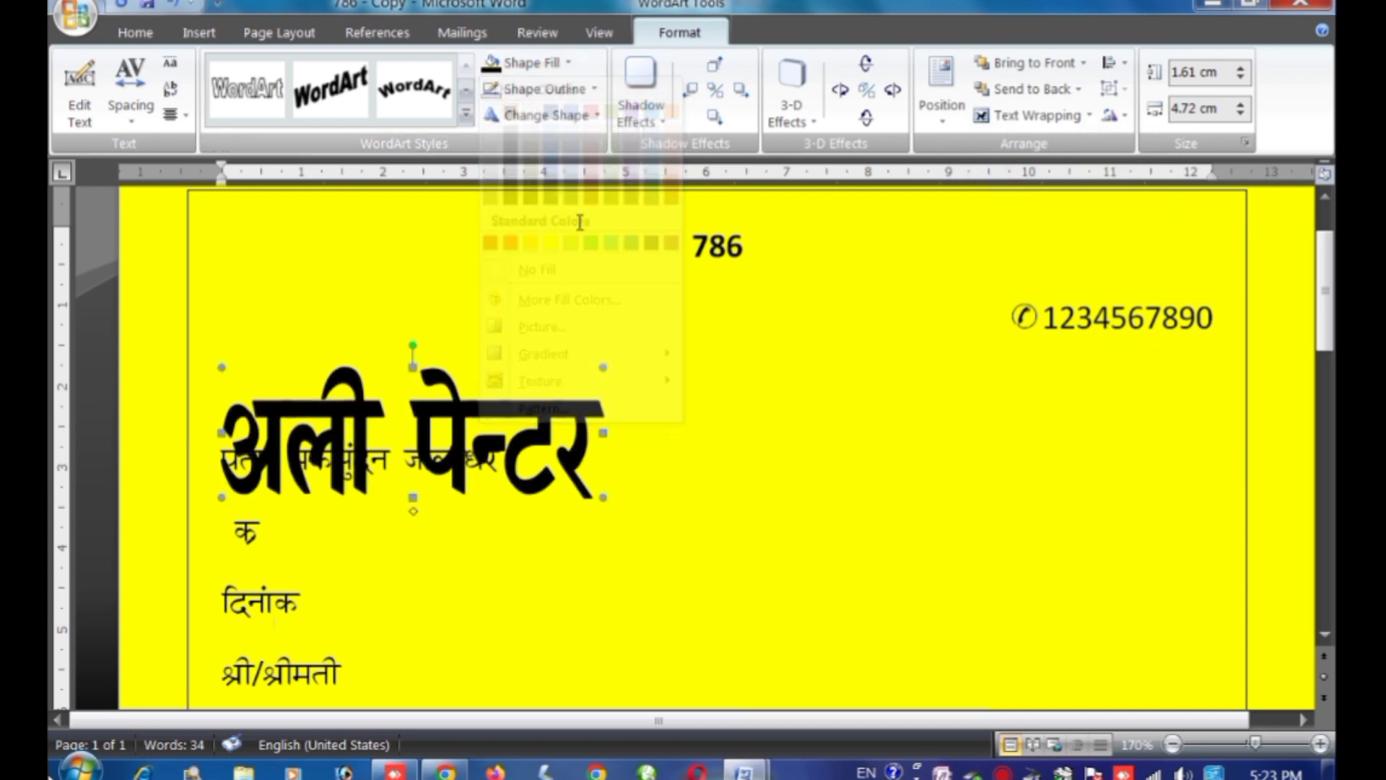
- Drag the WordArt above the address line and push the address down one line
drag(545, 408, 574, 320)
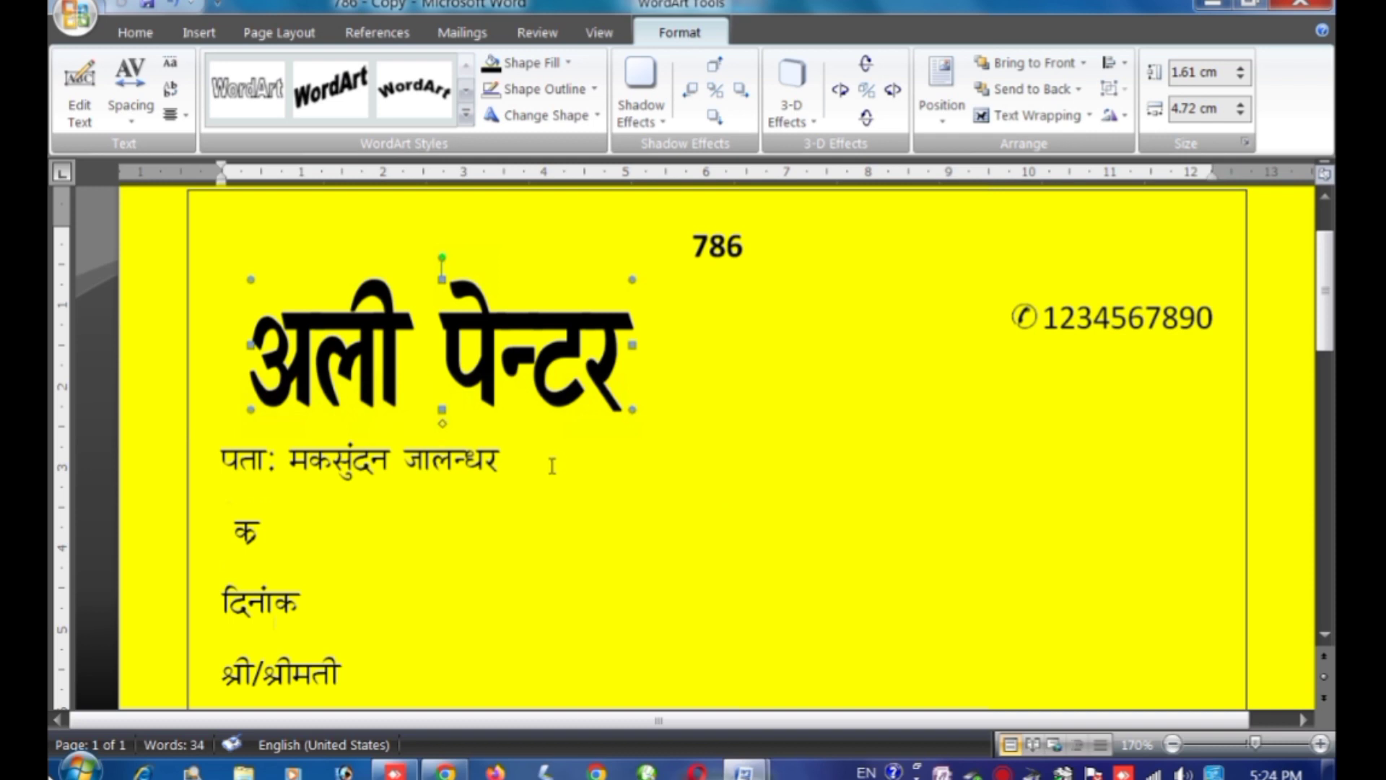
key(Escape)
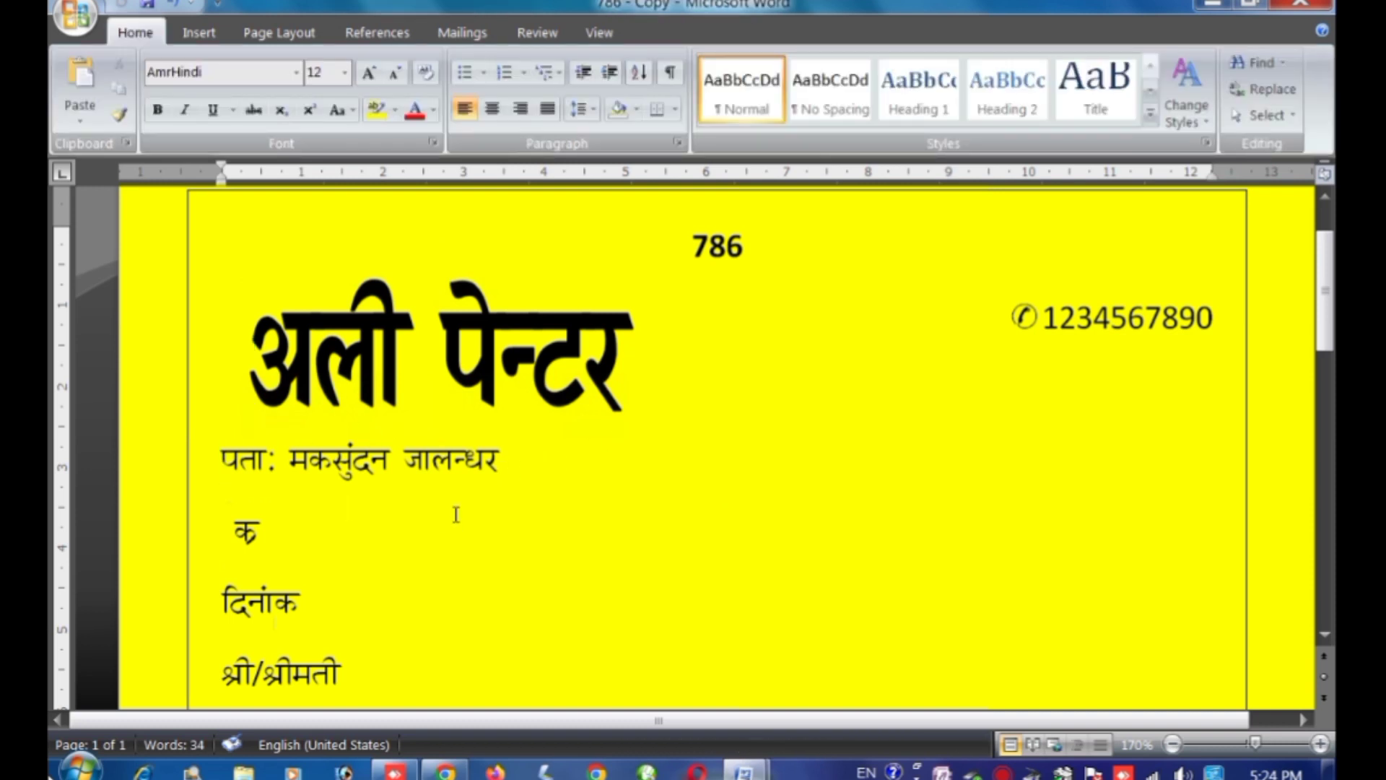
key(Return)
scroll(694, 508, up, 3)
- Switch to object selection and stretch the अली पेन्टर WordArt wider and taller
click(1112, 420)
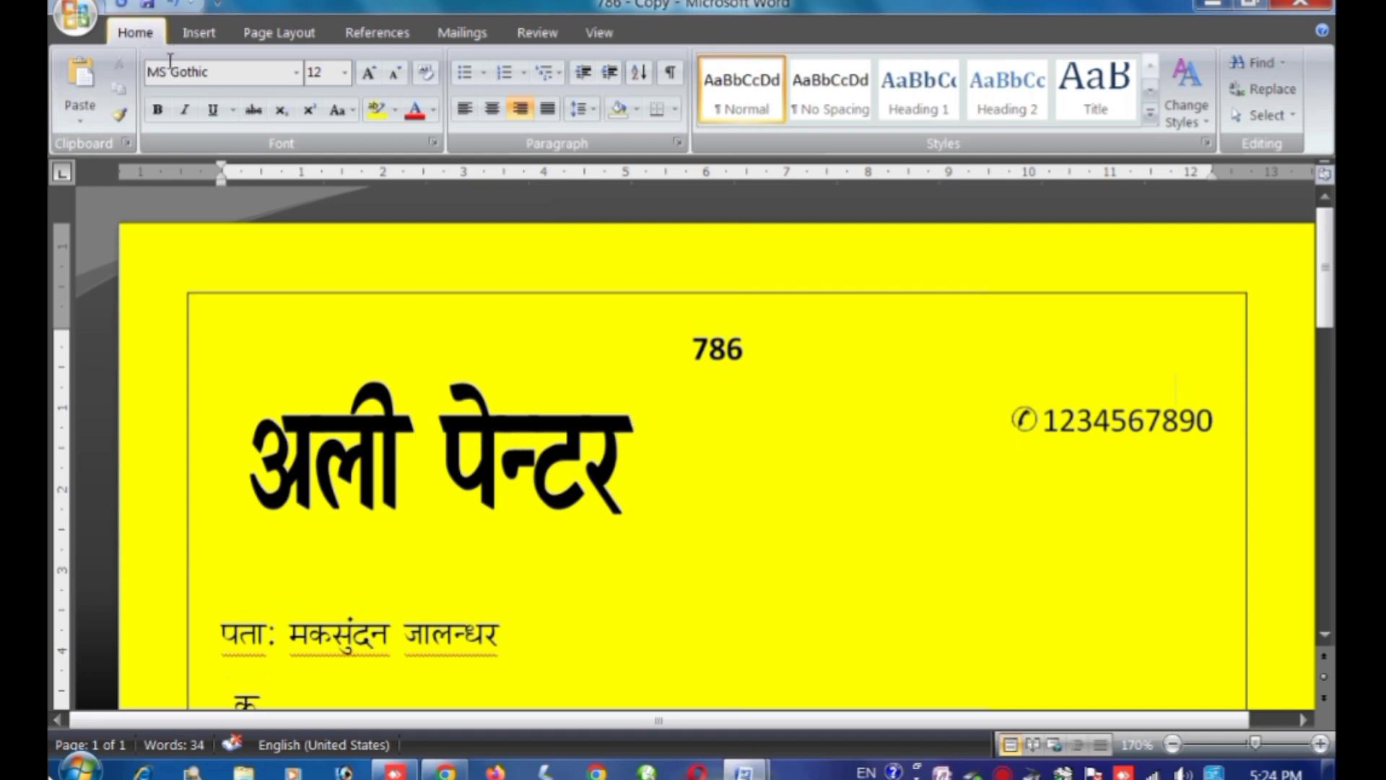
click(1264, 121)
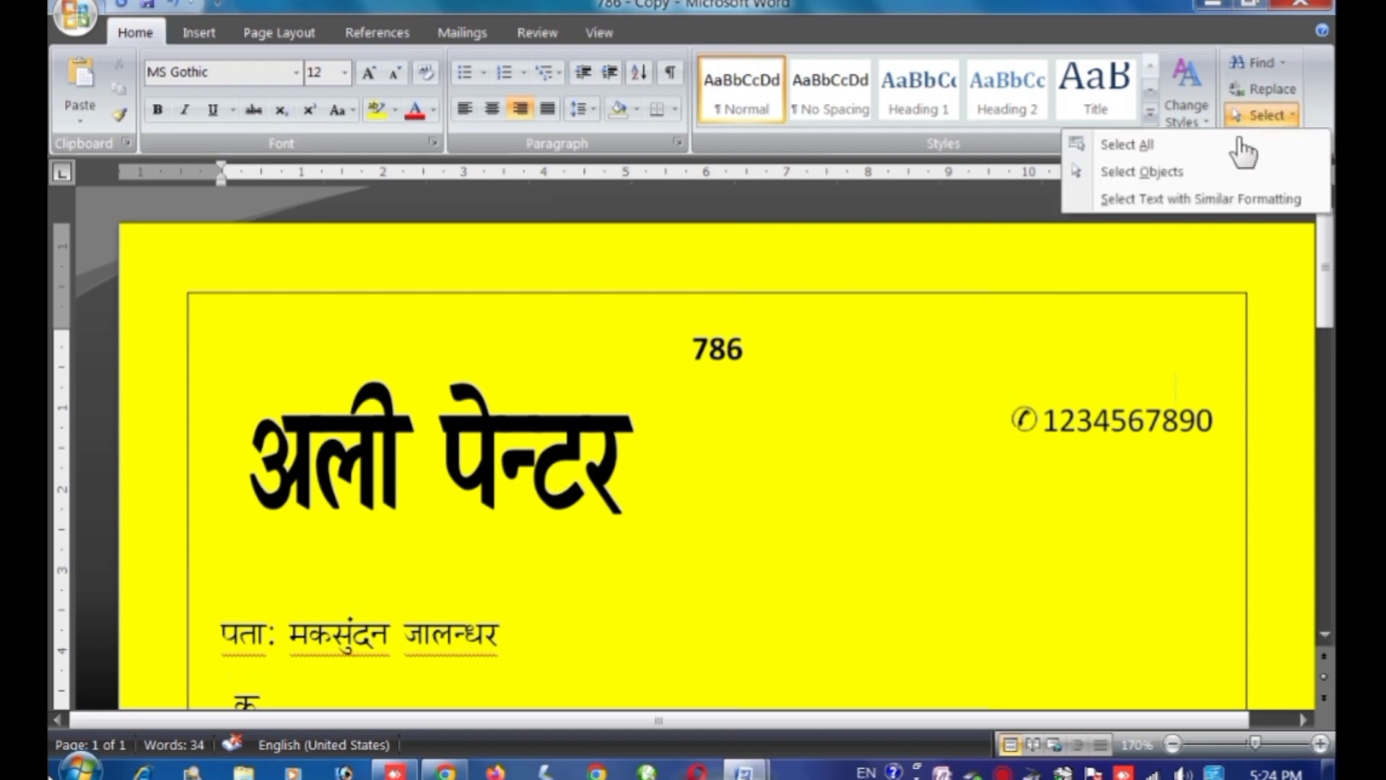
click(1124, 179)
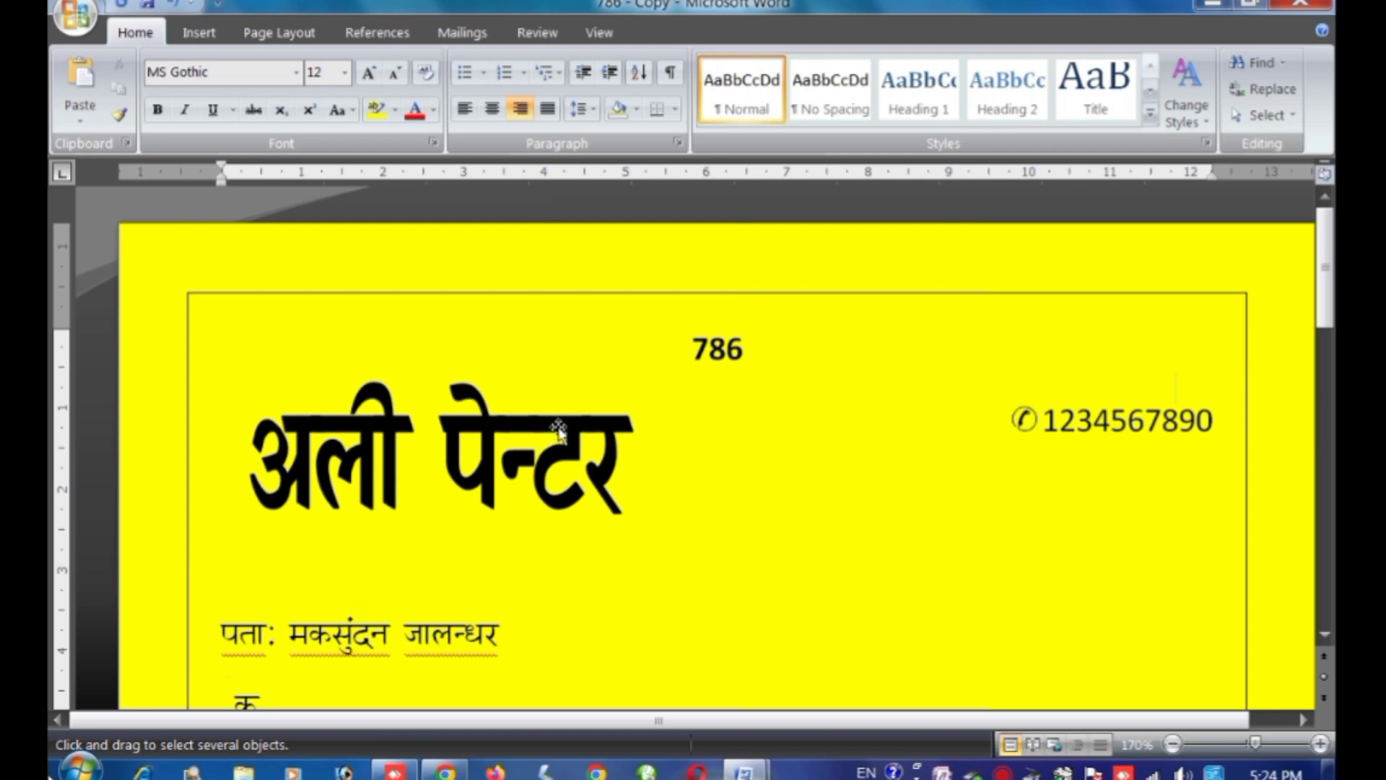
click(559, 429)
drag(633, 446, 805, 456)
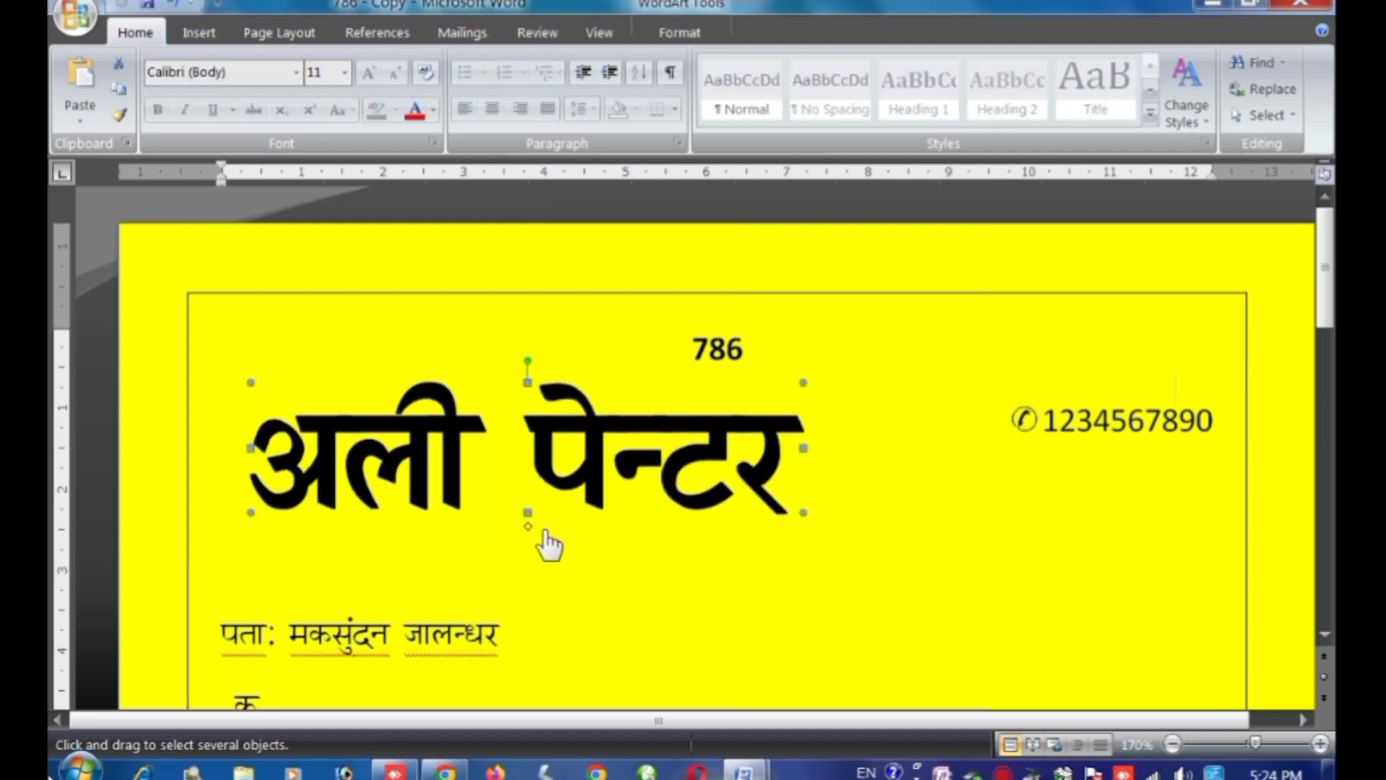
drag(528, 513, 530, 542)
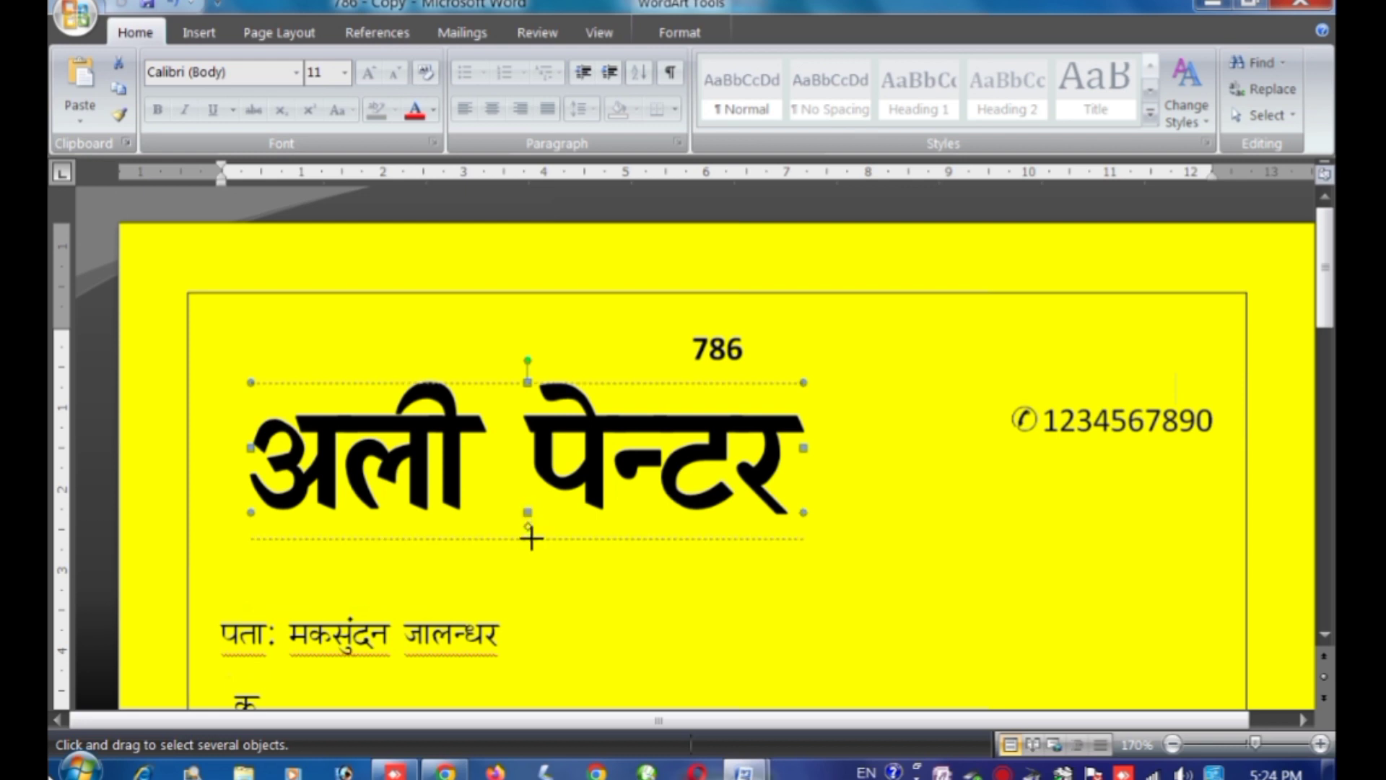
drag(803, 542, 970, 543)
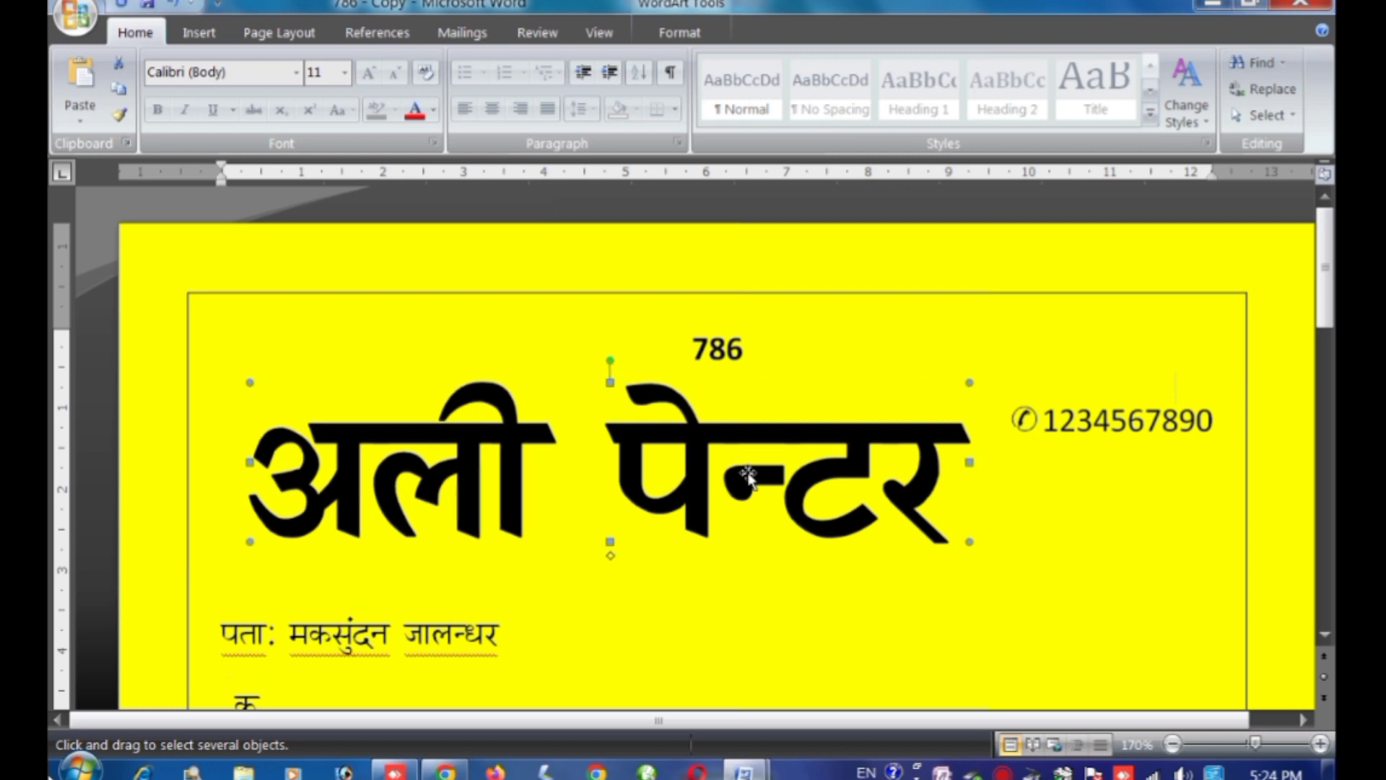
- Nudge the WordArt left and compare it against the original 786 document
key(Left)
key(Left)
key(Left)
key(Left)
key(Left)
key(Left)
click(1019, 572)
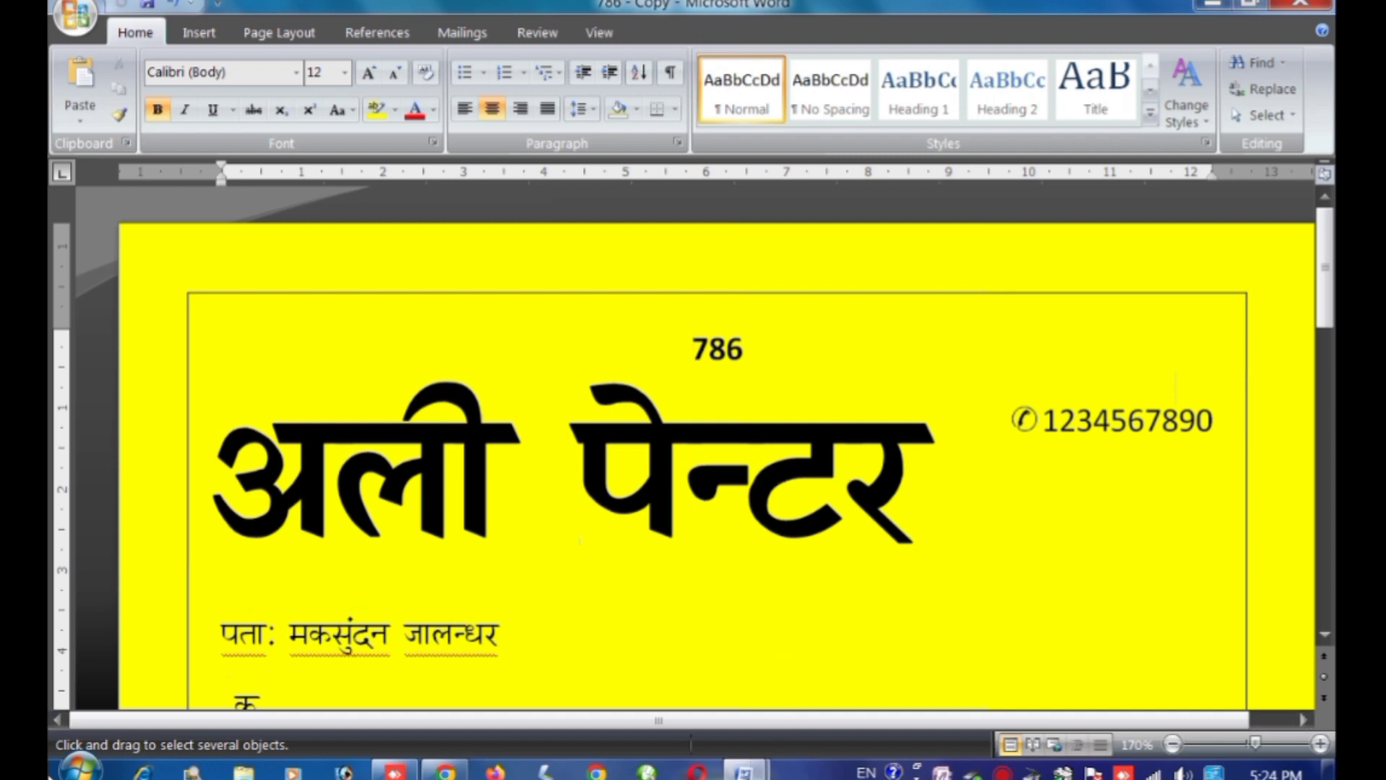
click(626, 672)
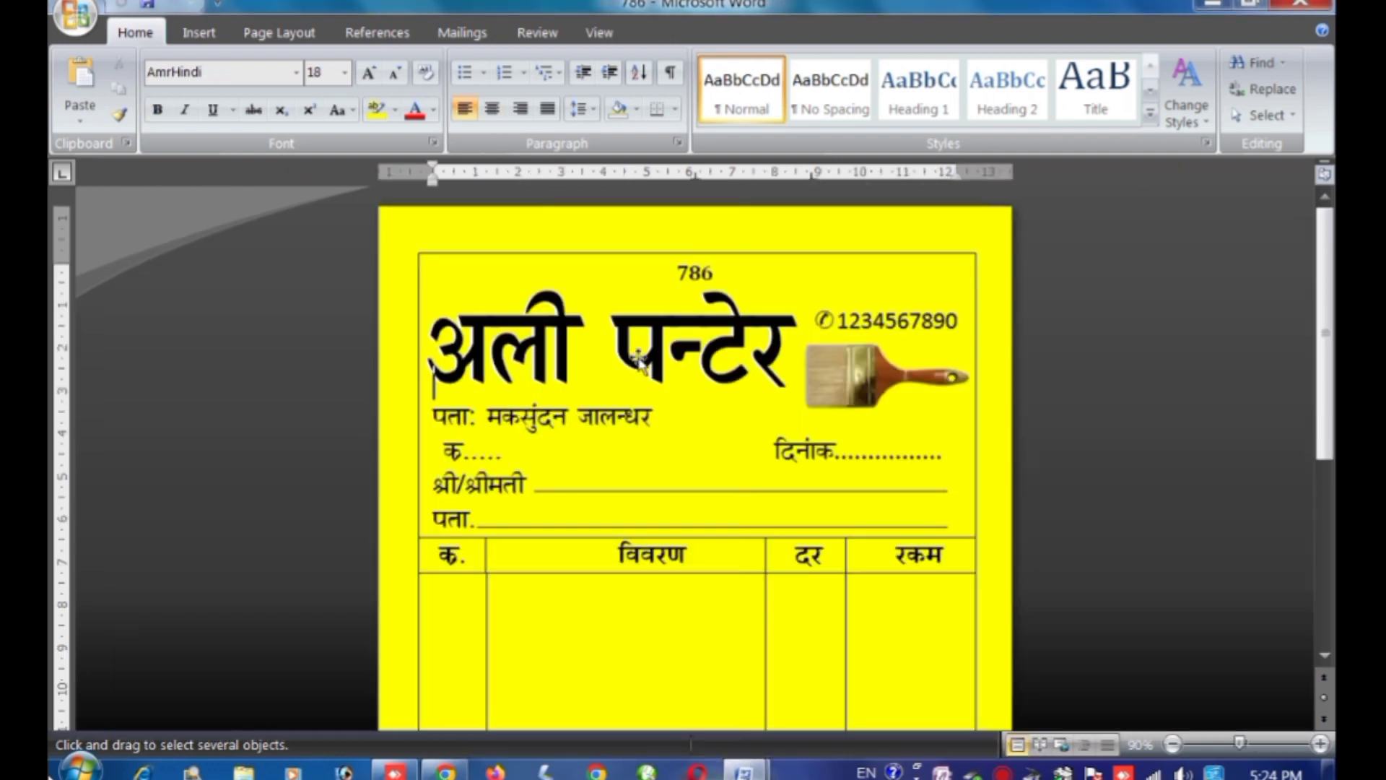
click(751, 767)
click(851, 681)
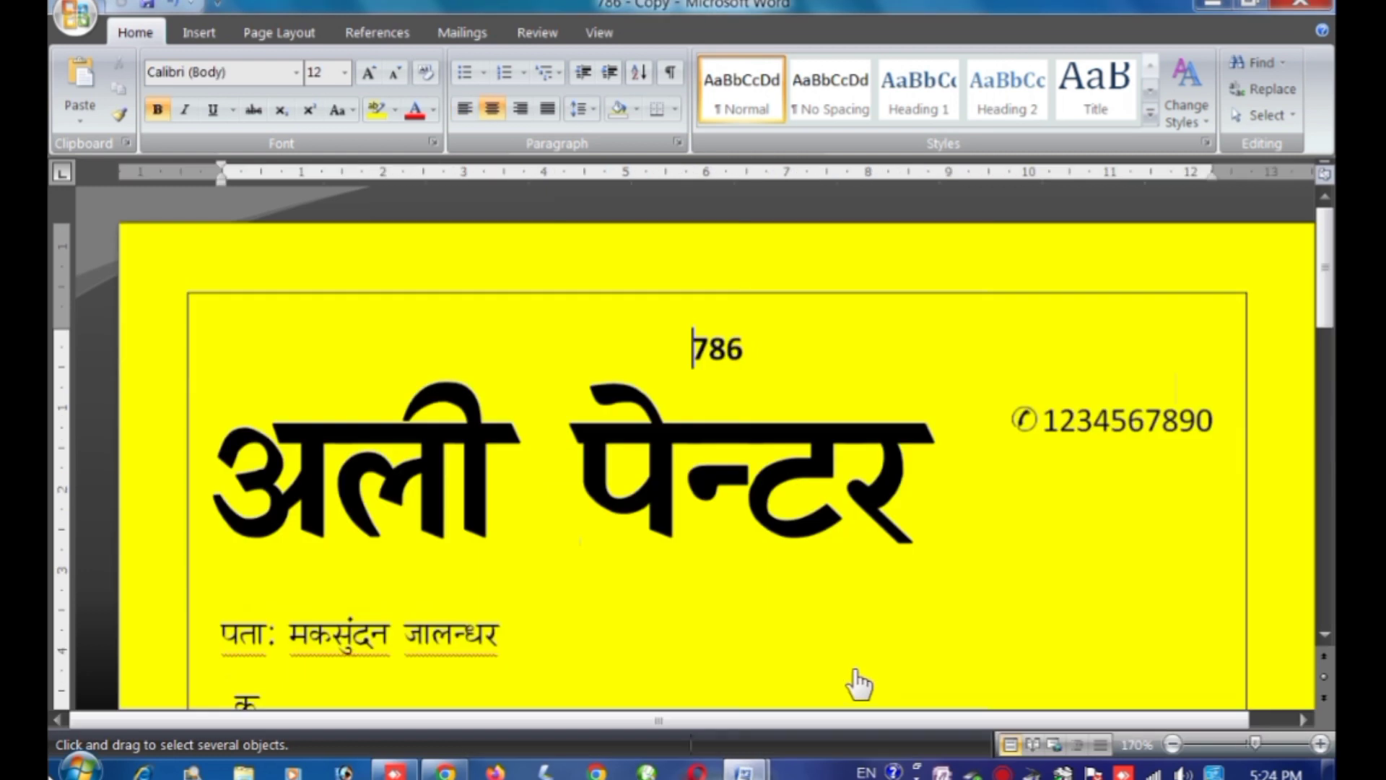
click(655, 456)
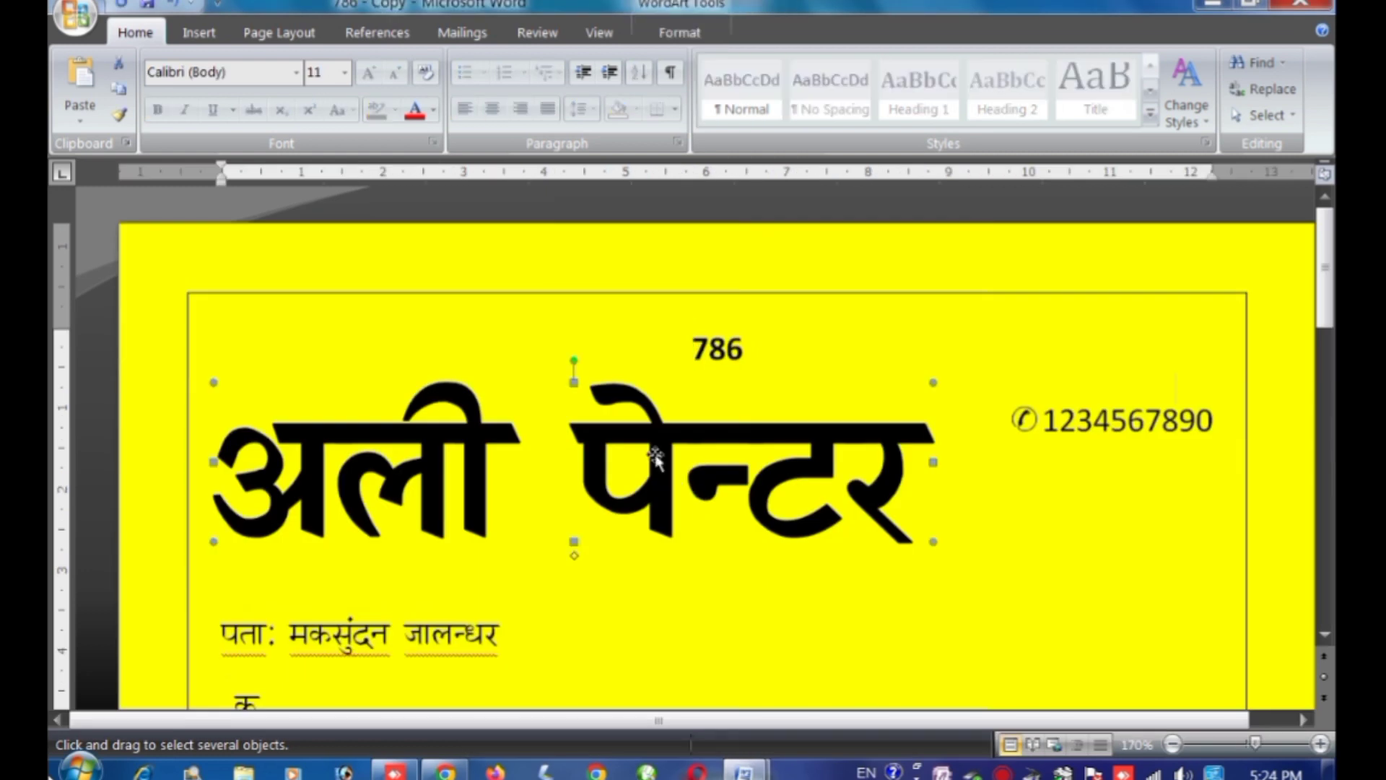
- Turn on the WordArt title's drop shadow and set the shadow colour to white
click(679, 33)
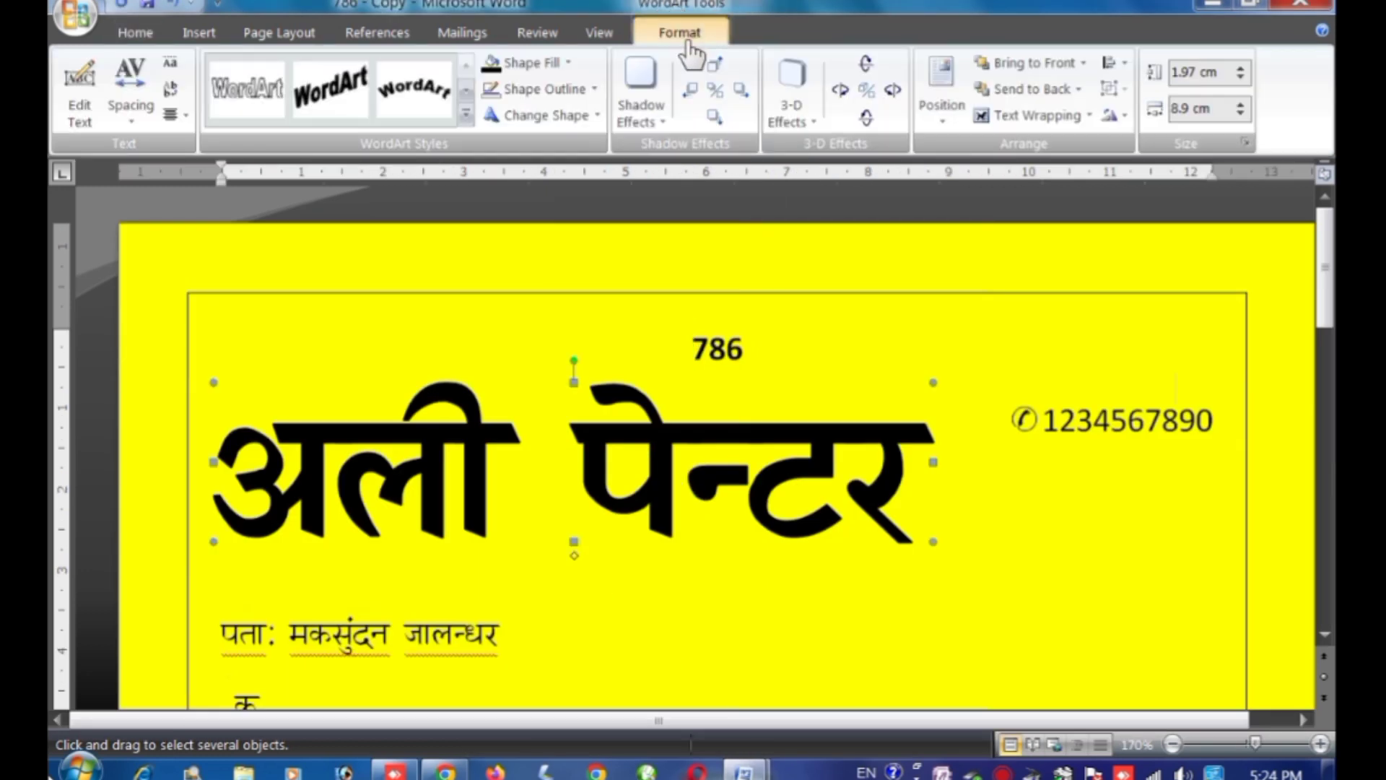
click(714, 118)
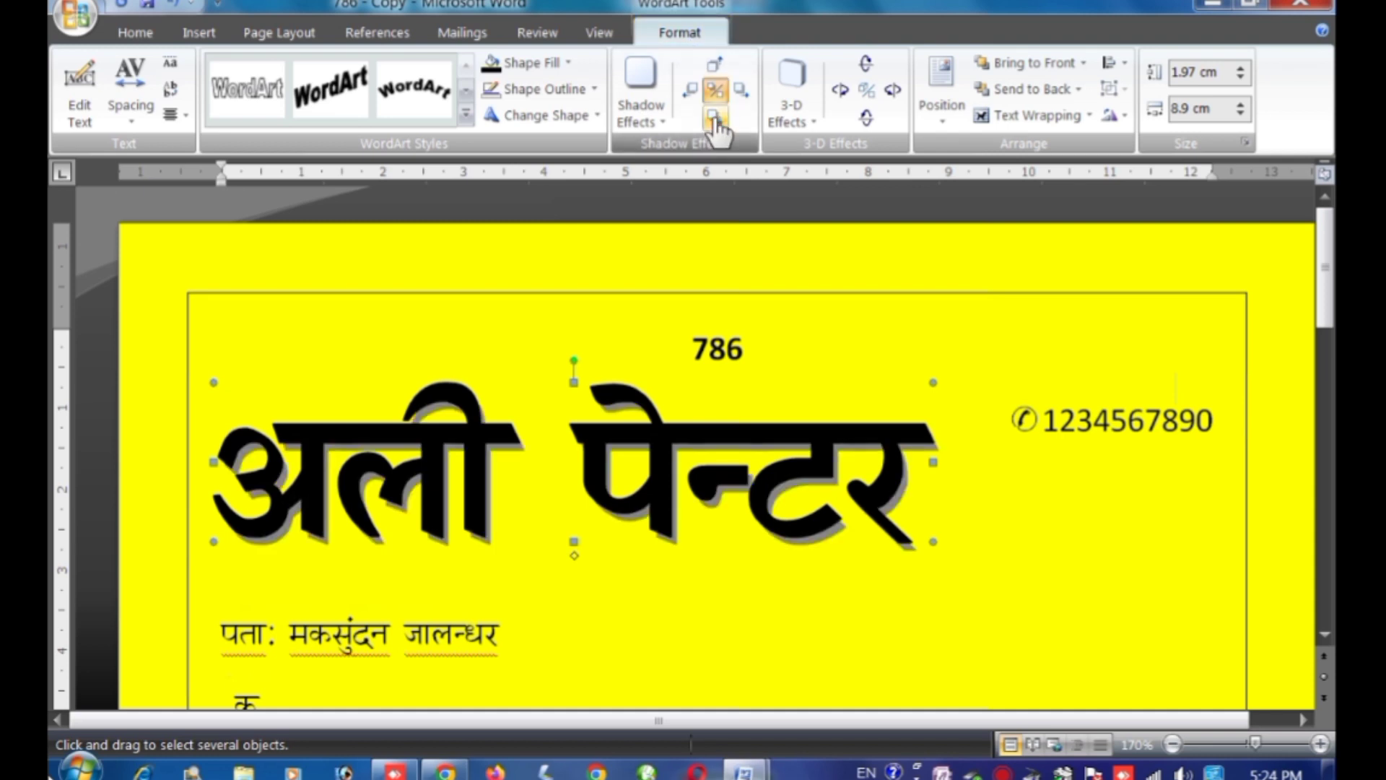
click(1108, 576)
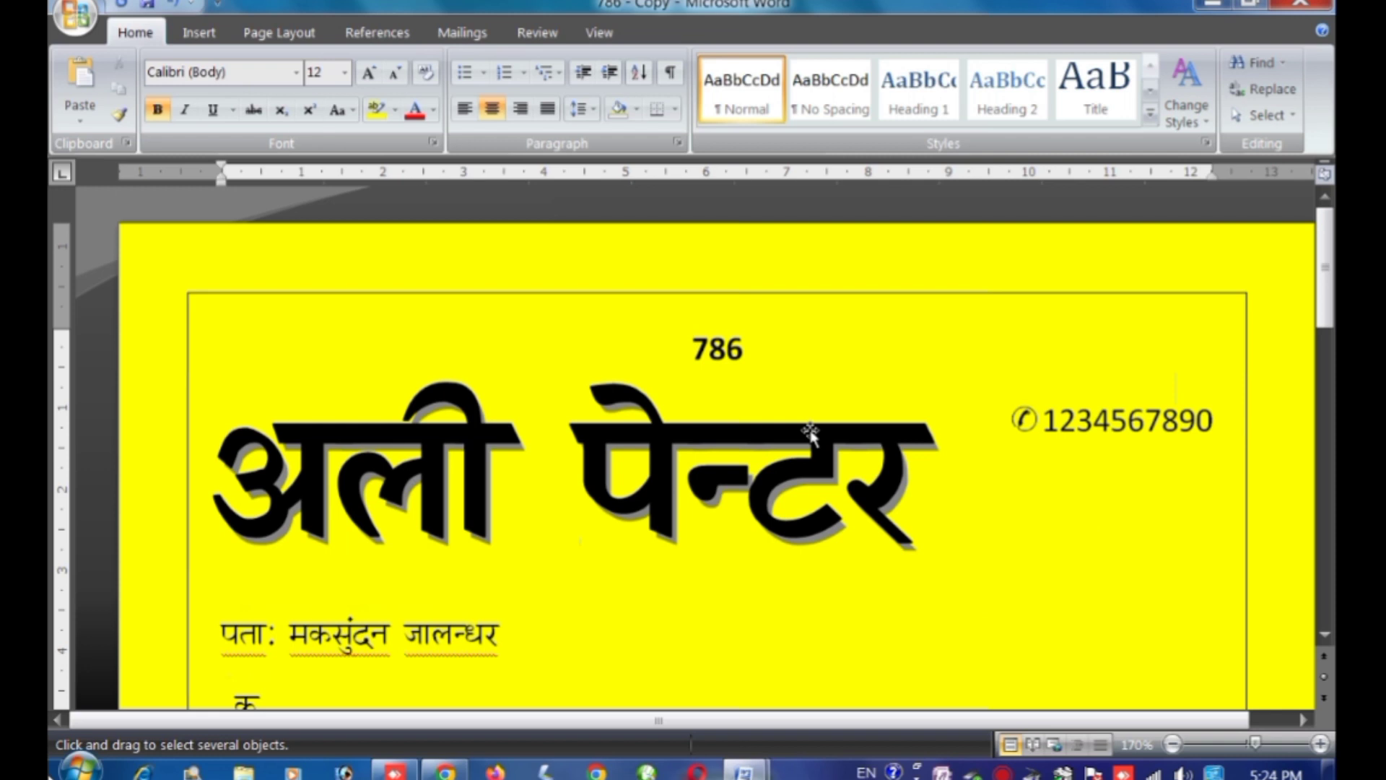
click(811, 433)
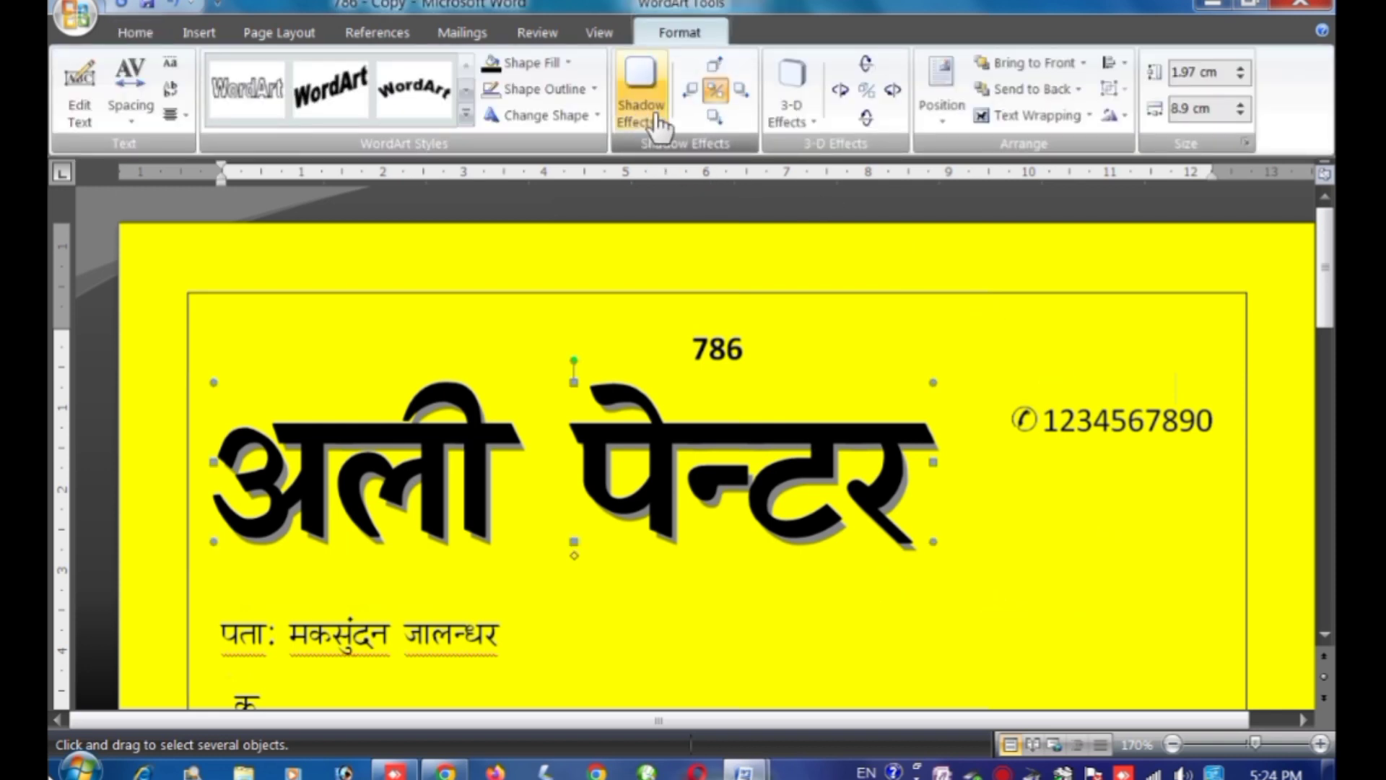
click(643, 109)
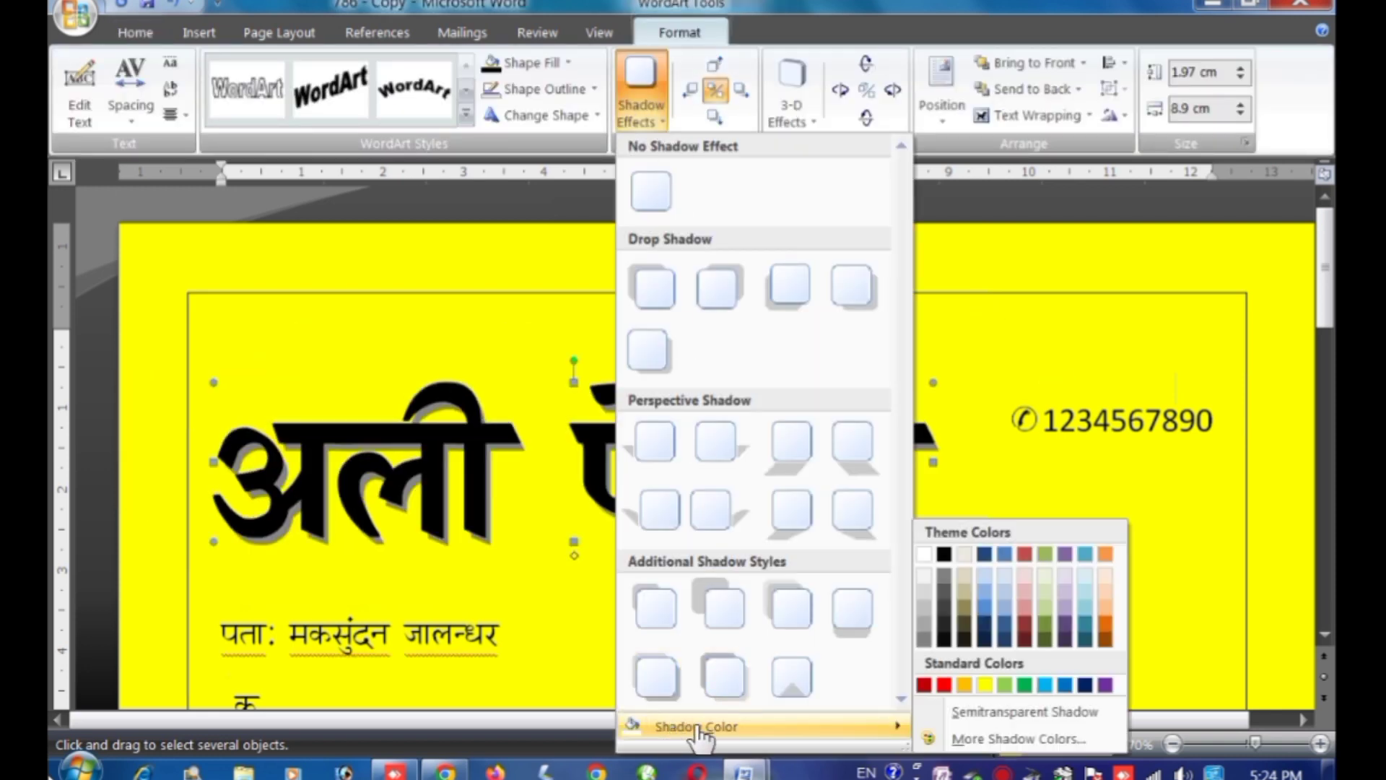
click(926, 582)
click(1089, 594)
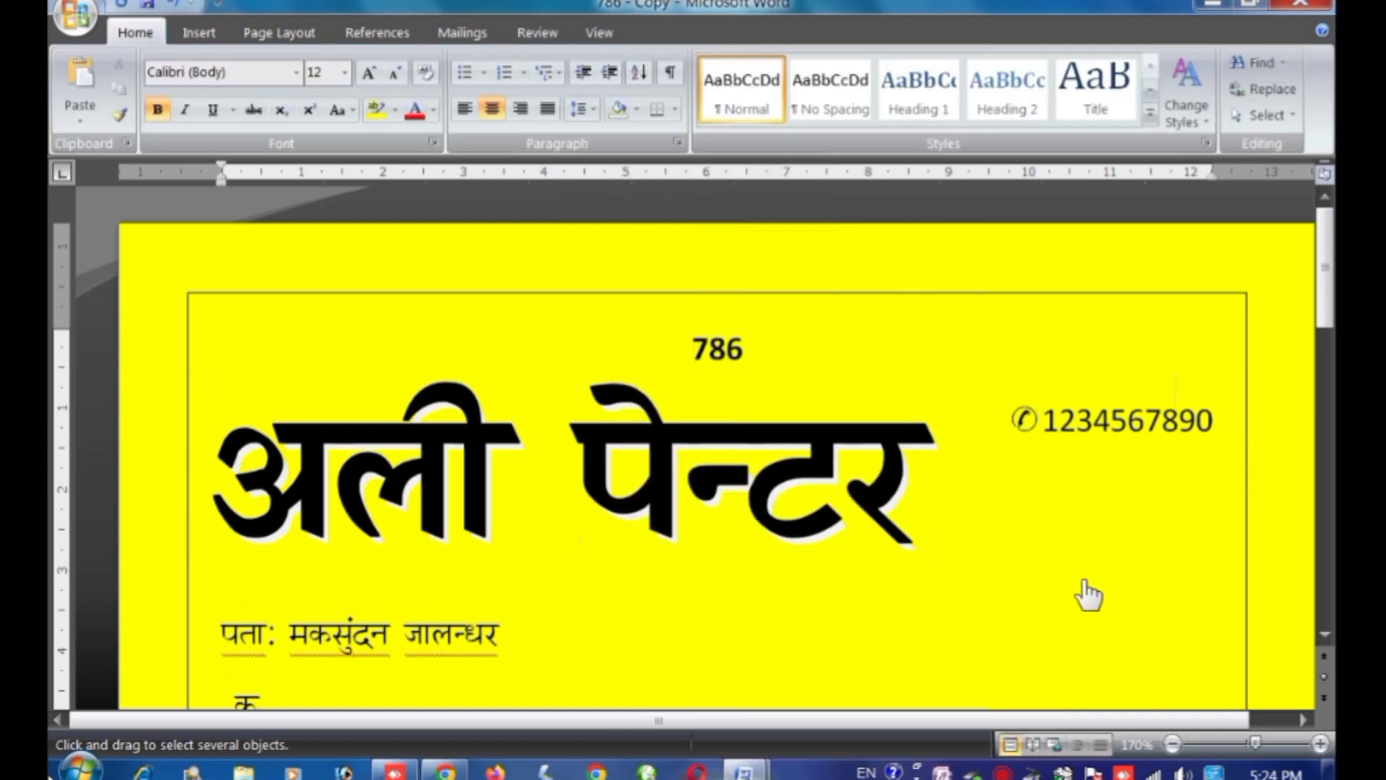
- Zoom out to view the whole bill page
click(1173, 744)
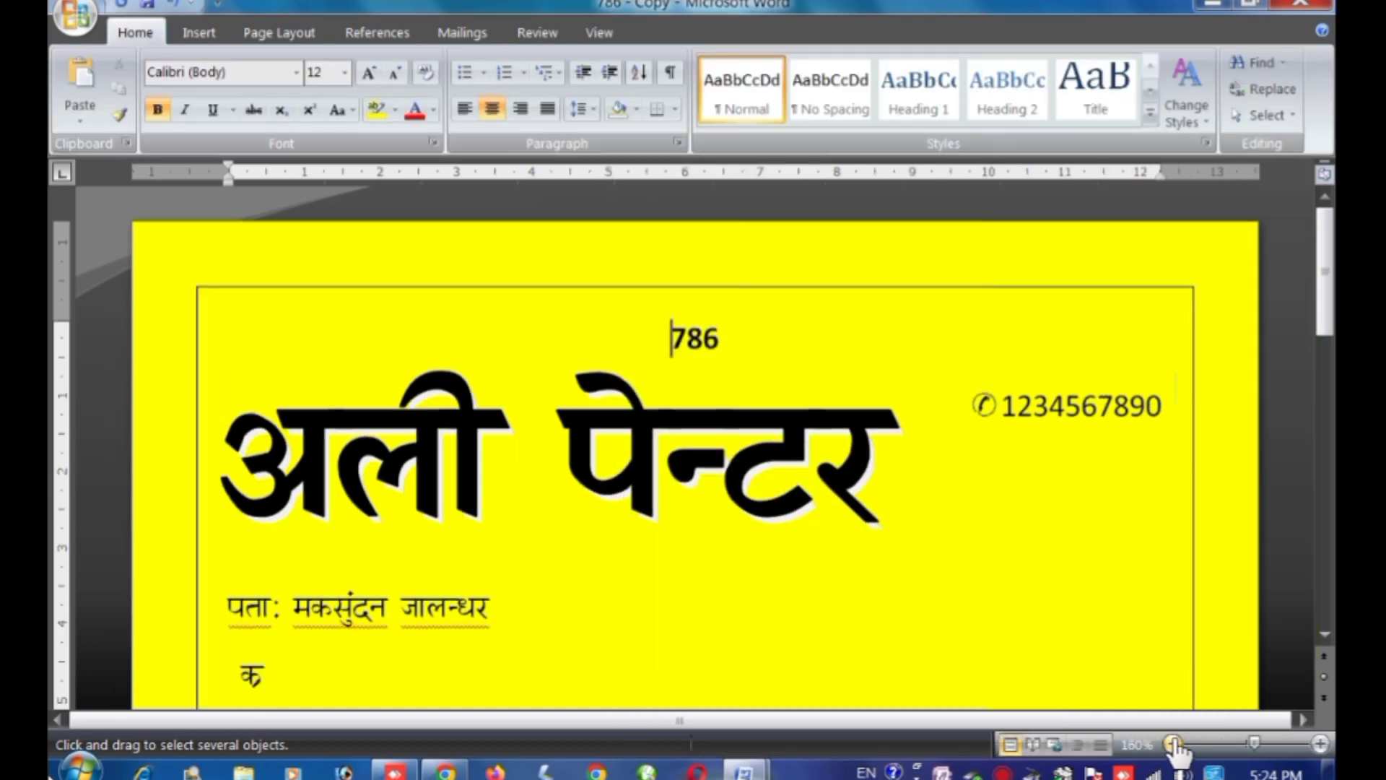
click(1173, 745)
click(1173, 744)
click(1173, 745)
scroll(942, 578, down, 3)
scroll(458, 439, down, 1)
scroll(465, 408, up, 1)
scroll(335, 433, up, 1)
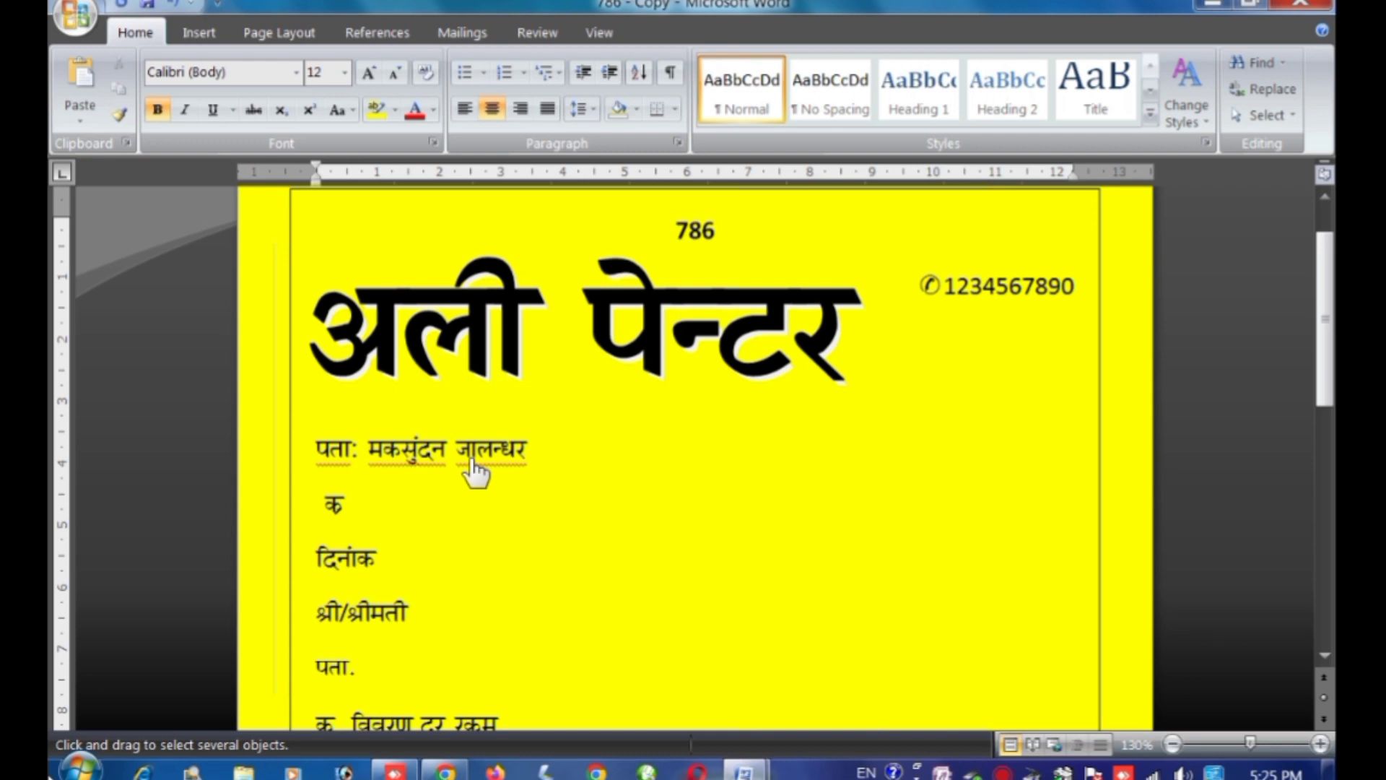
scroll(592, 533, down, 1)
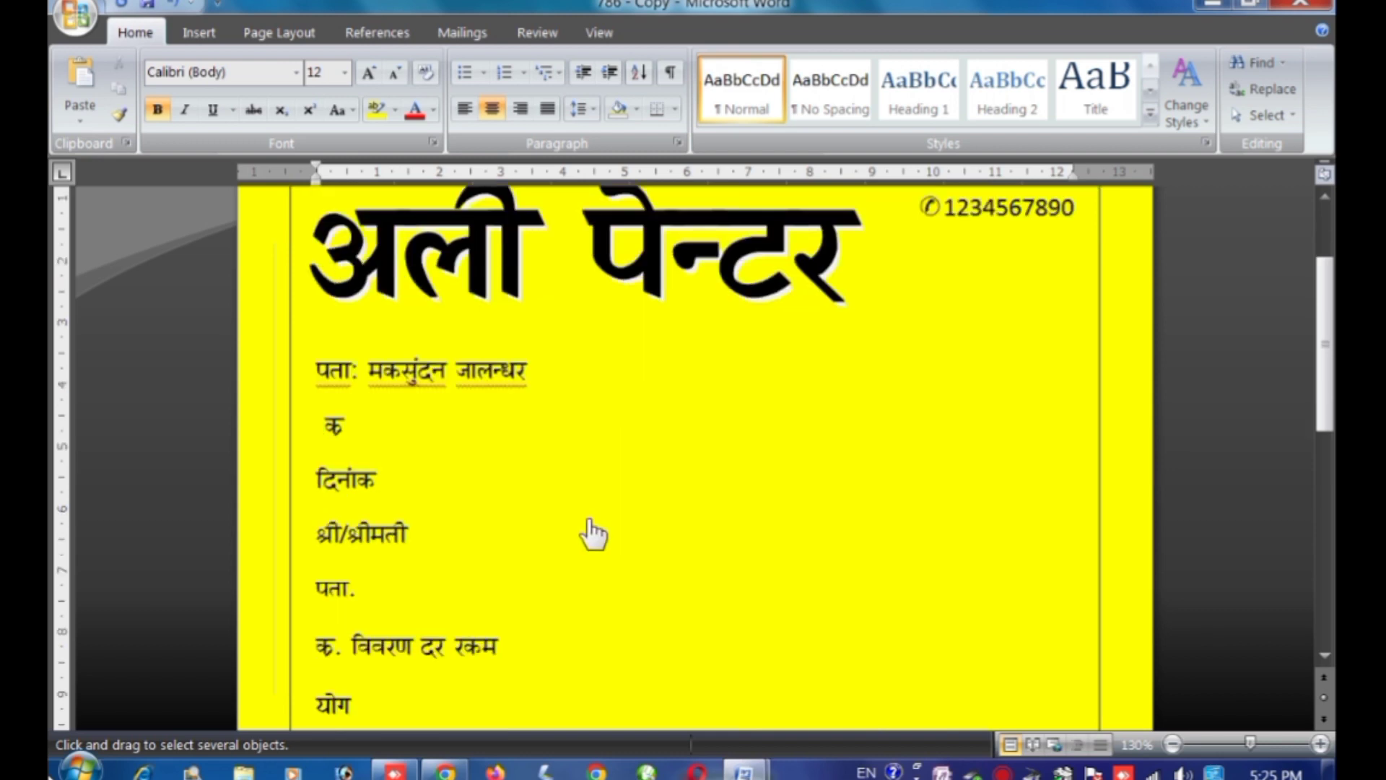
scroll(594, 534, up, 2)
scroll(505, 559, down, 3)
- Join दिनांक onto the क line and tab it toward the right edge
click(438, 383)
key(End)
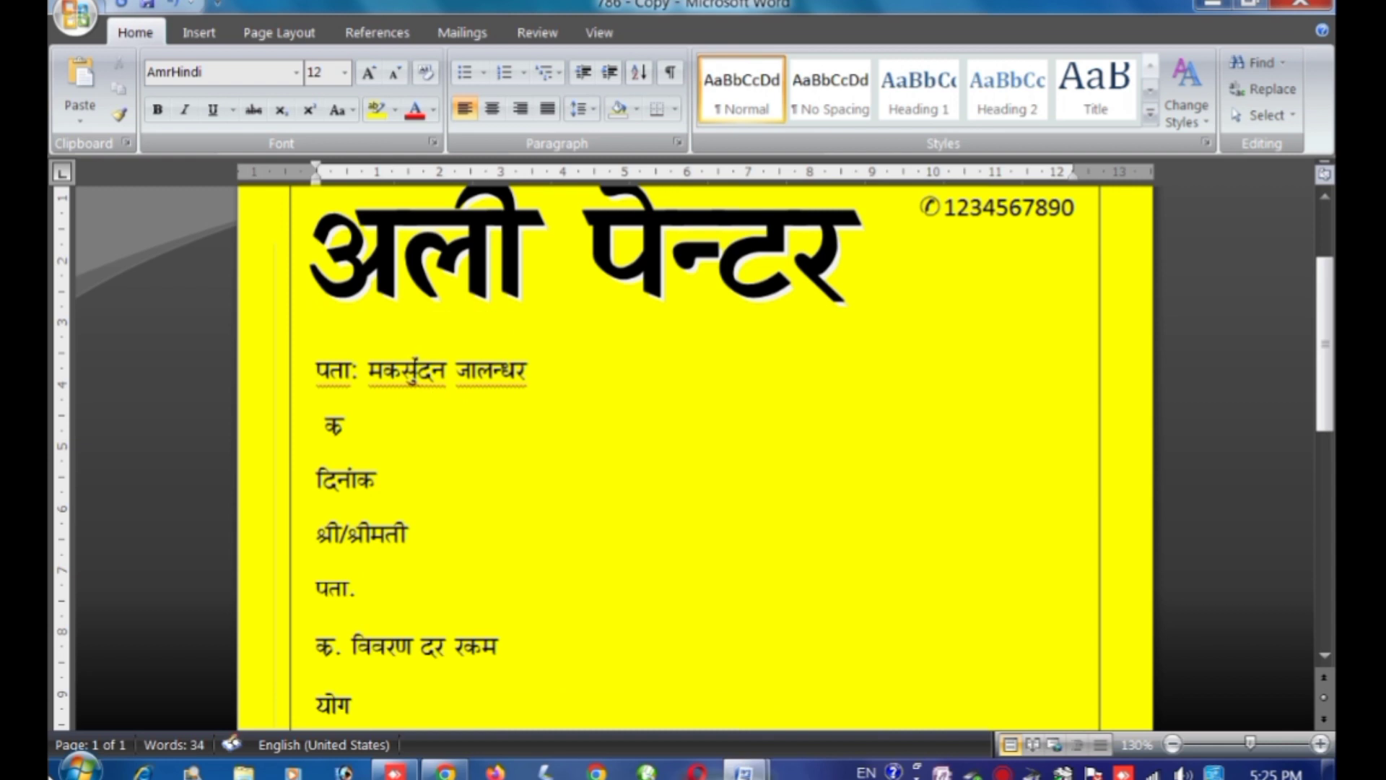
click(387, 335)
click(712, 480)
click(1173, 743)
click(1173, 743)
scroll(541, 520, down, 2)
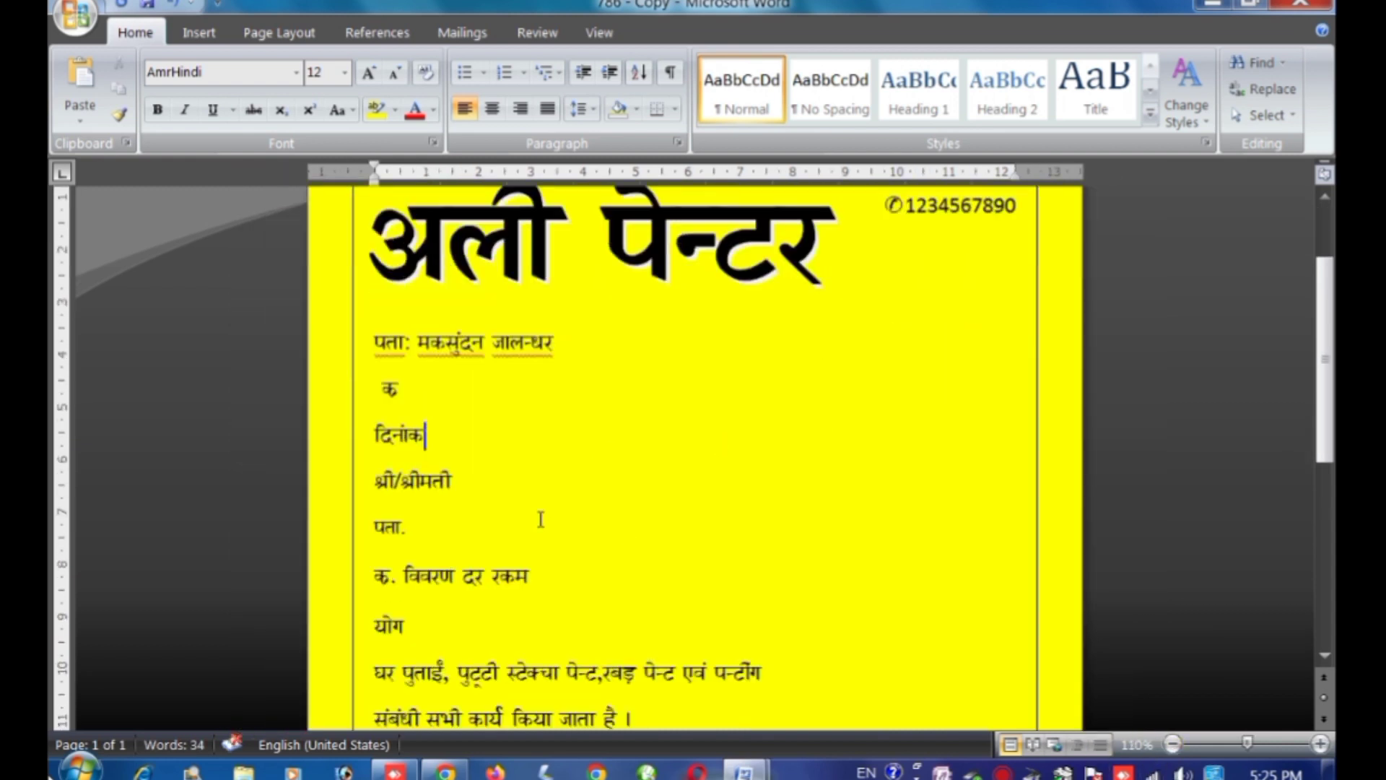
click(371, 442)
click(362, 451)
key(BackSpace)
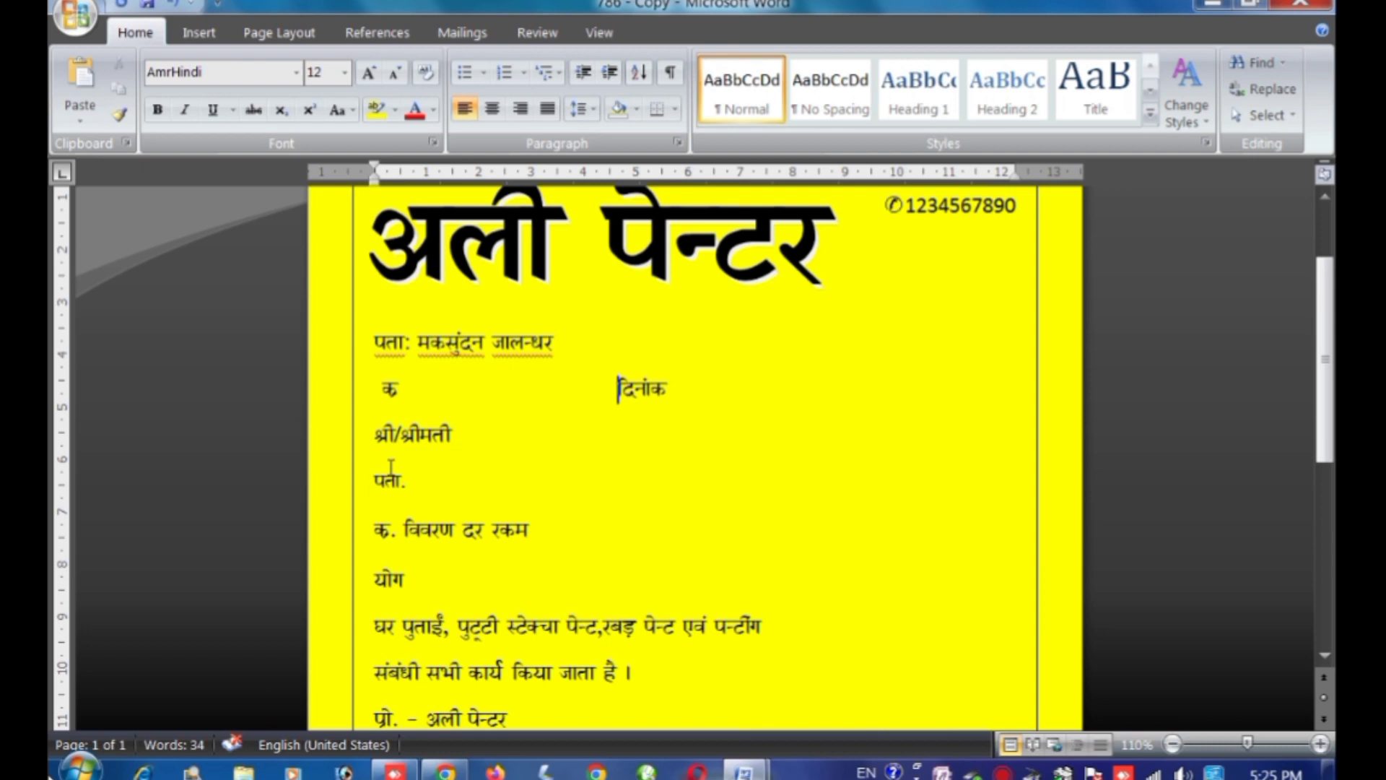
key(Tab)
key(Tab)
key(Tab)
key(Tab)
key(Tab)
key(BackSpace)
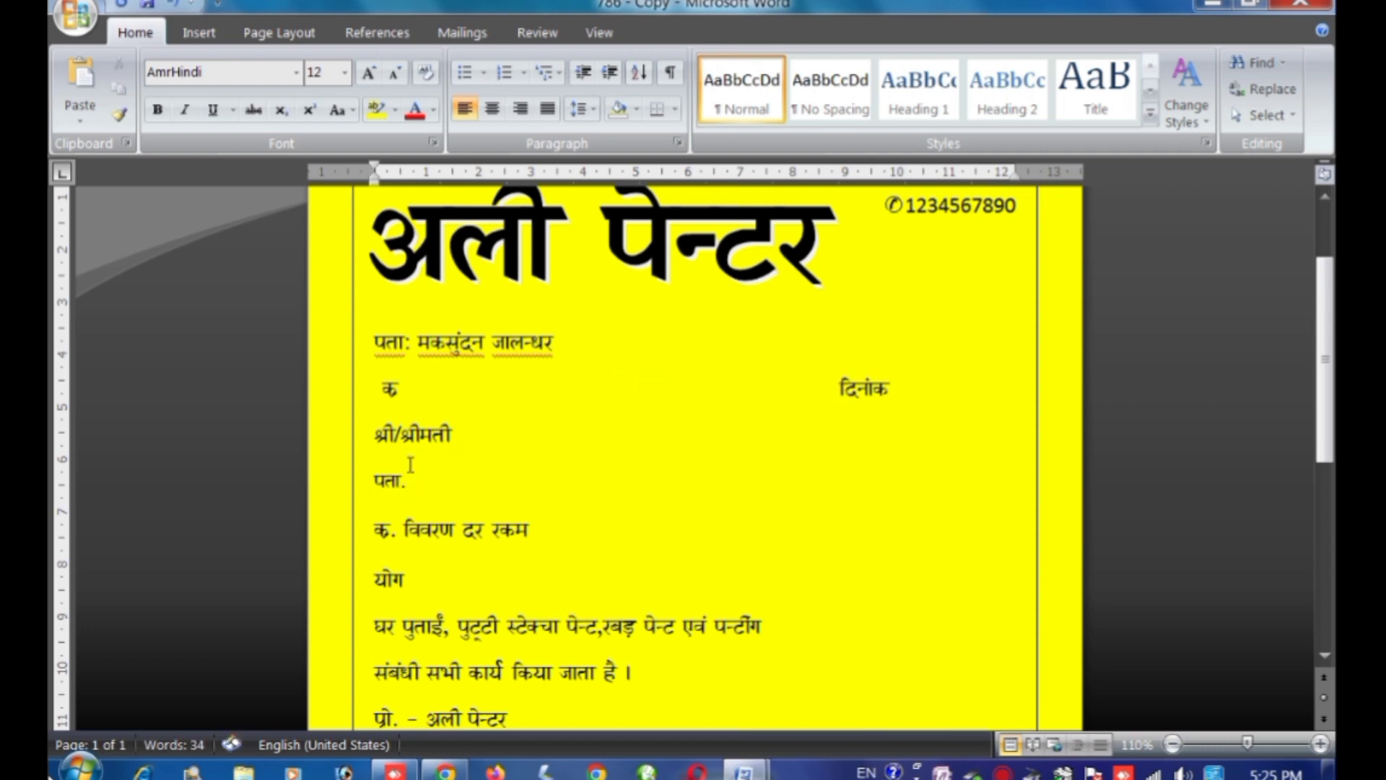
key(Tab)
click(945, 480)
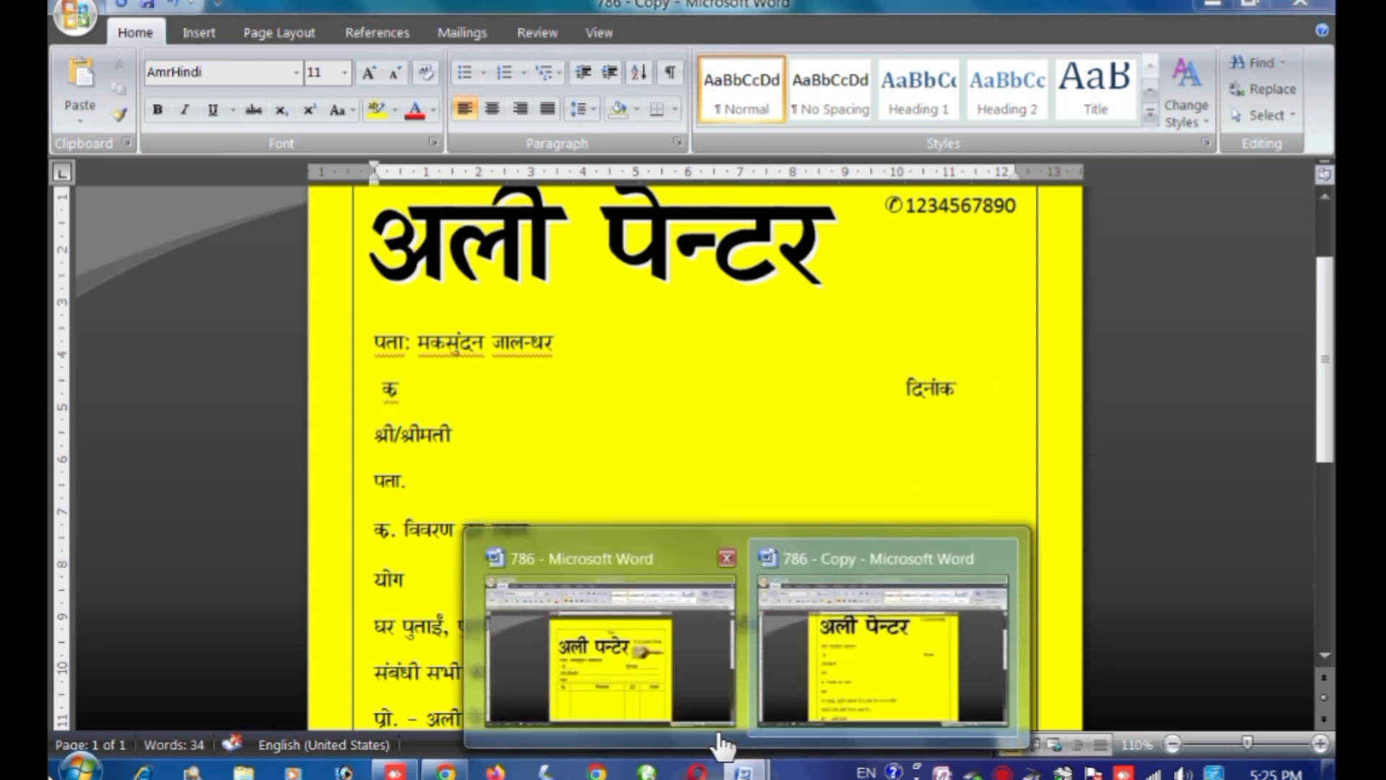
- After checking the original 786 bill, draw a short straight line right after क and nudge it down
click(627, 697)
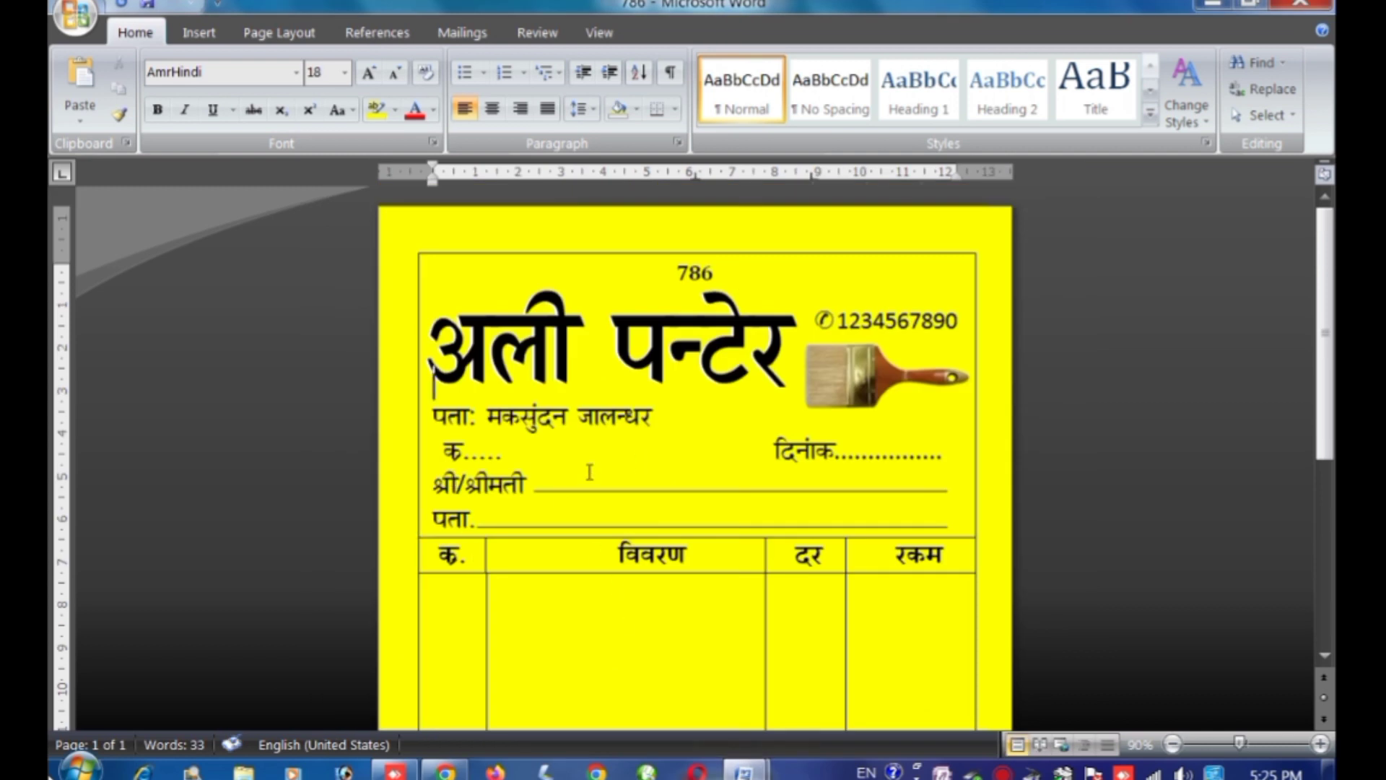
mouse_move(743, 772)
click(823, 687)
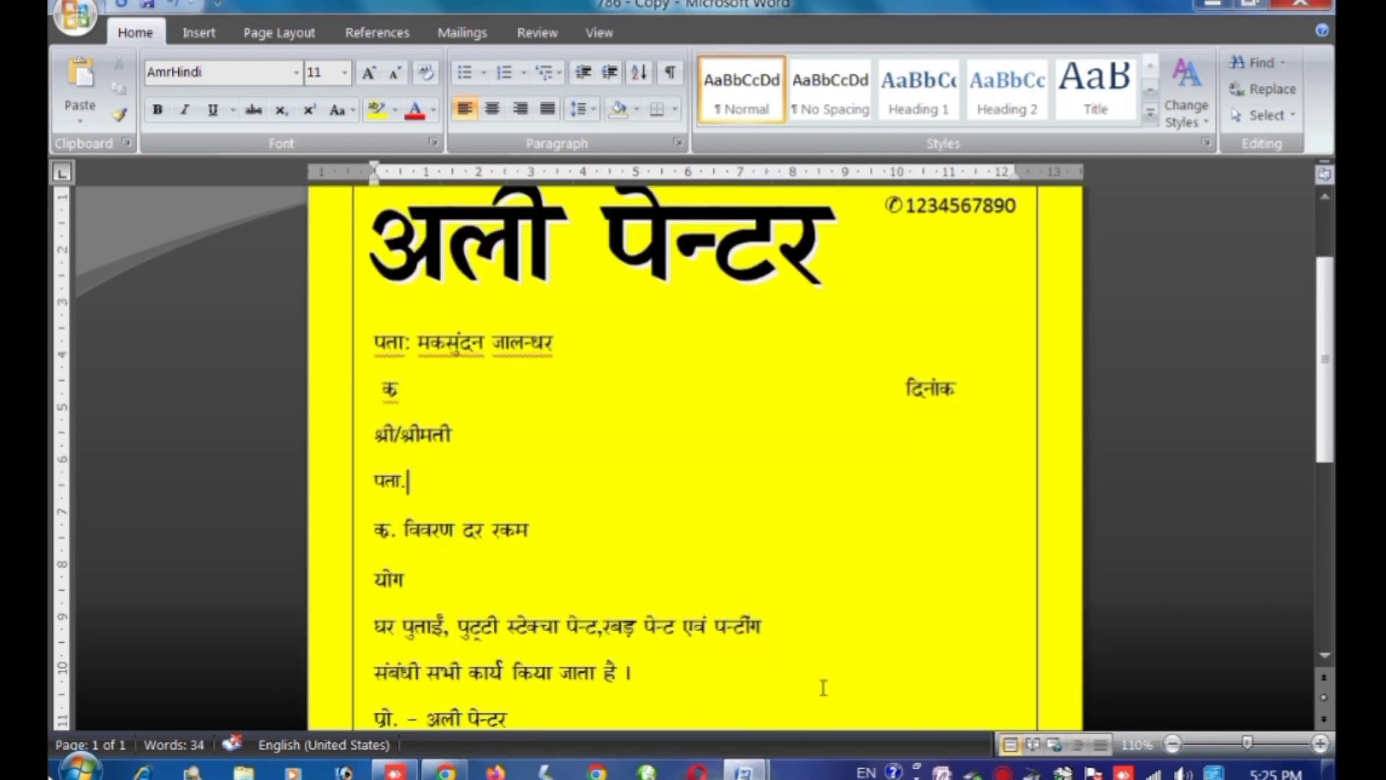
click(196, 34)
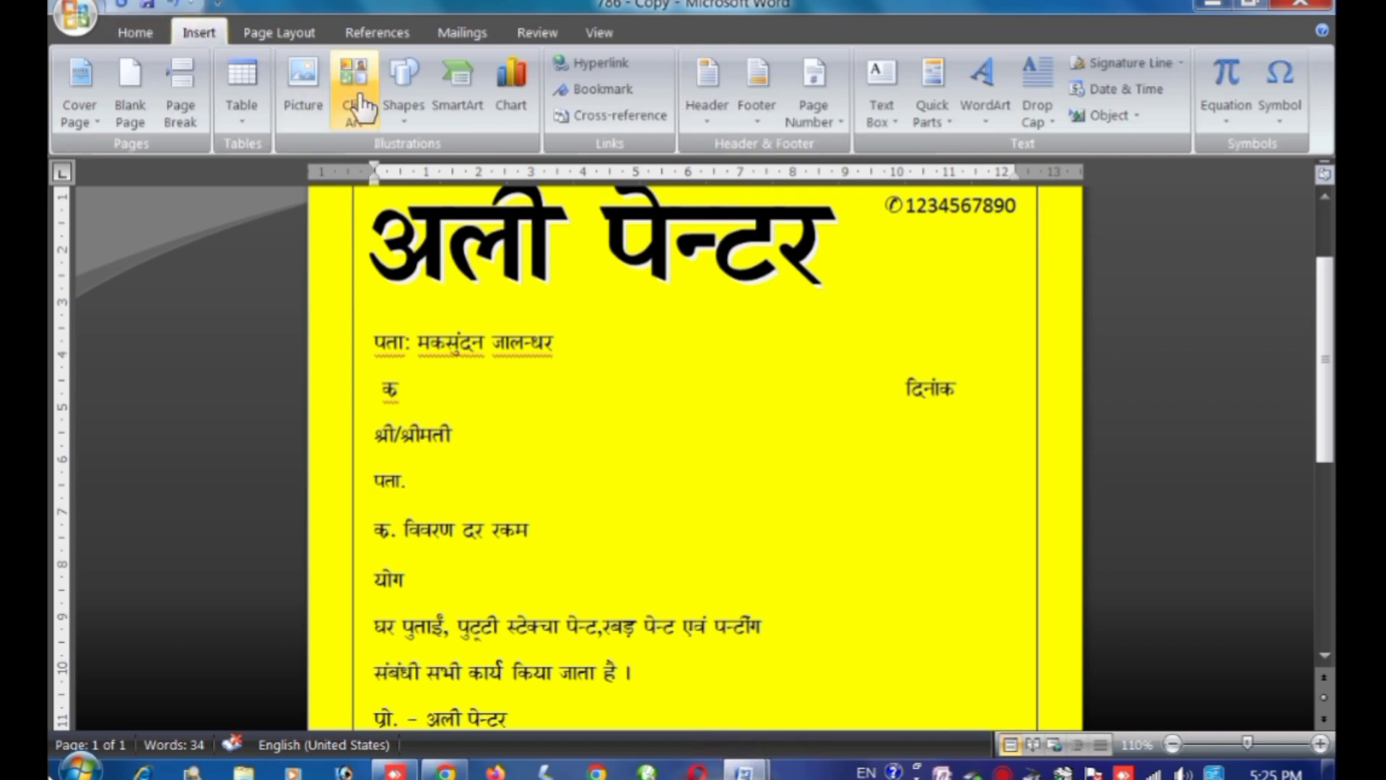
click(406, 94)
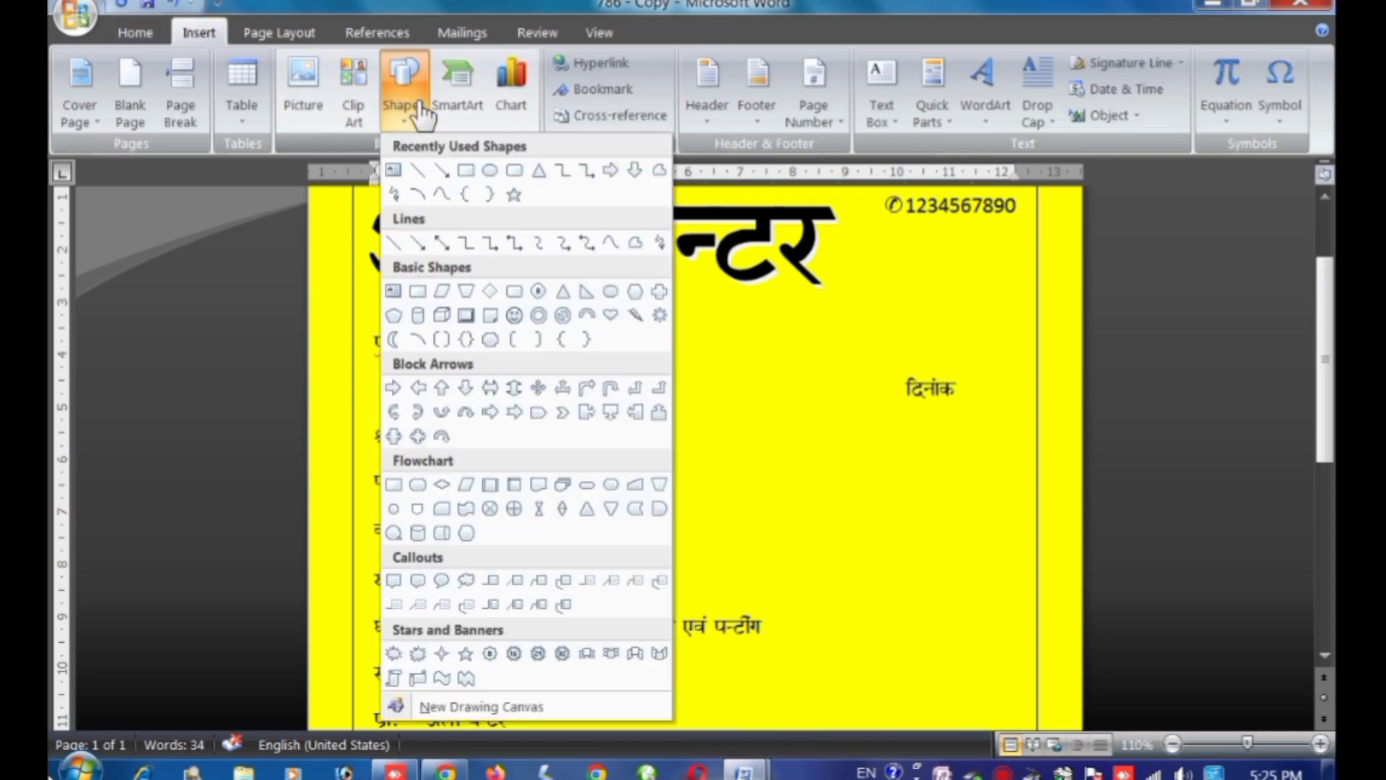
click(419, 173)
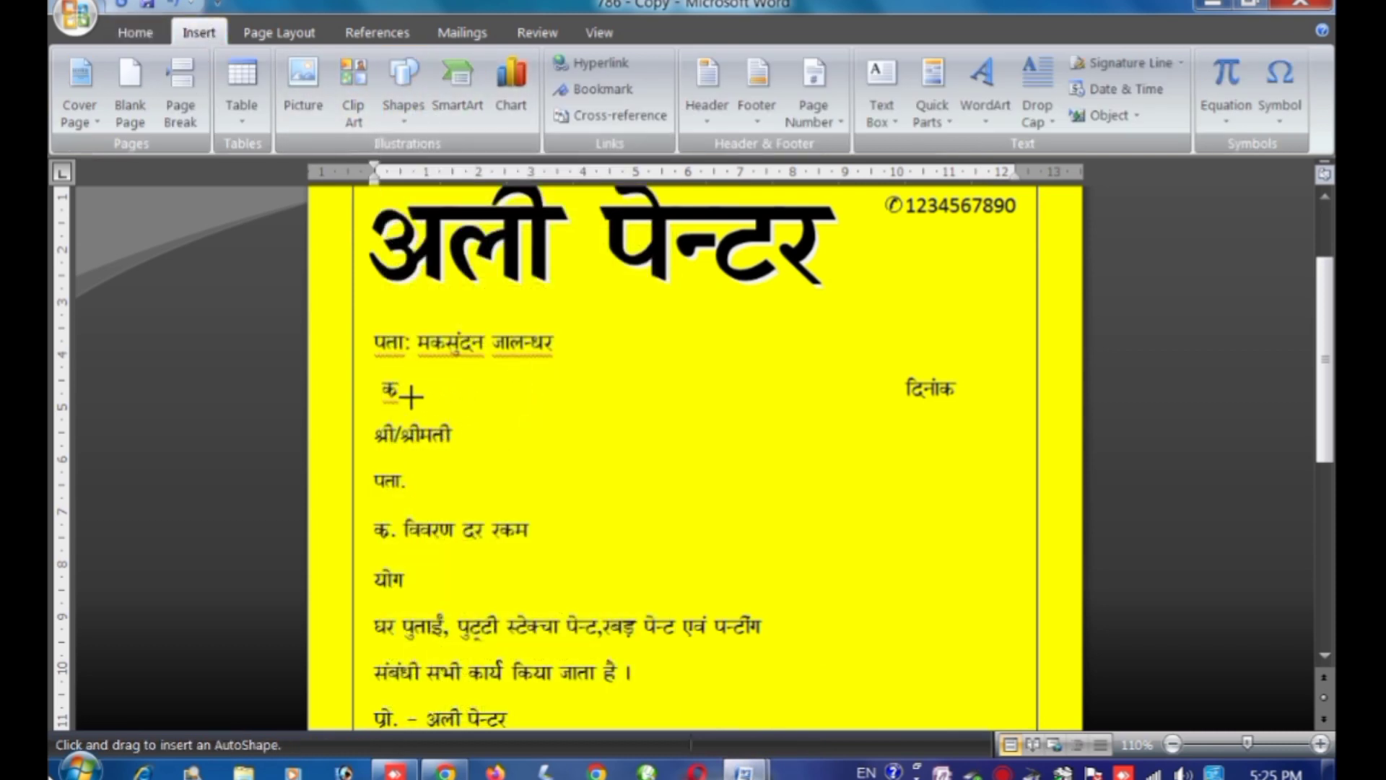
drag(395, 392, 454, 392)
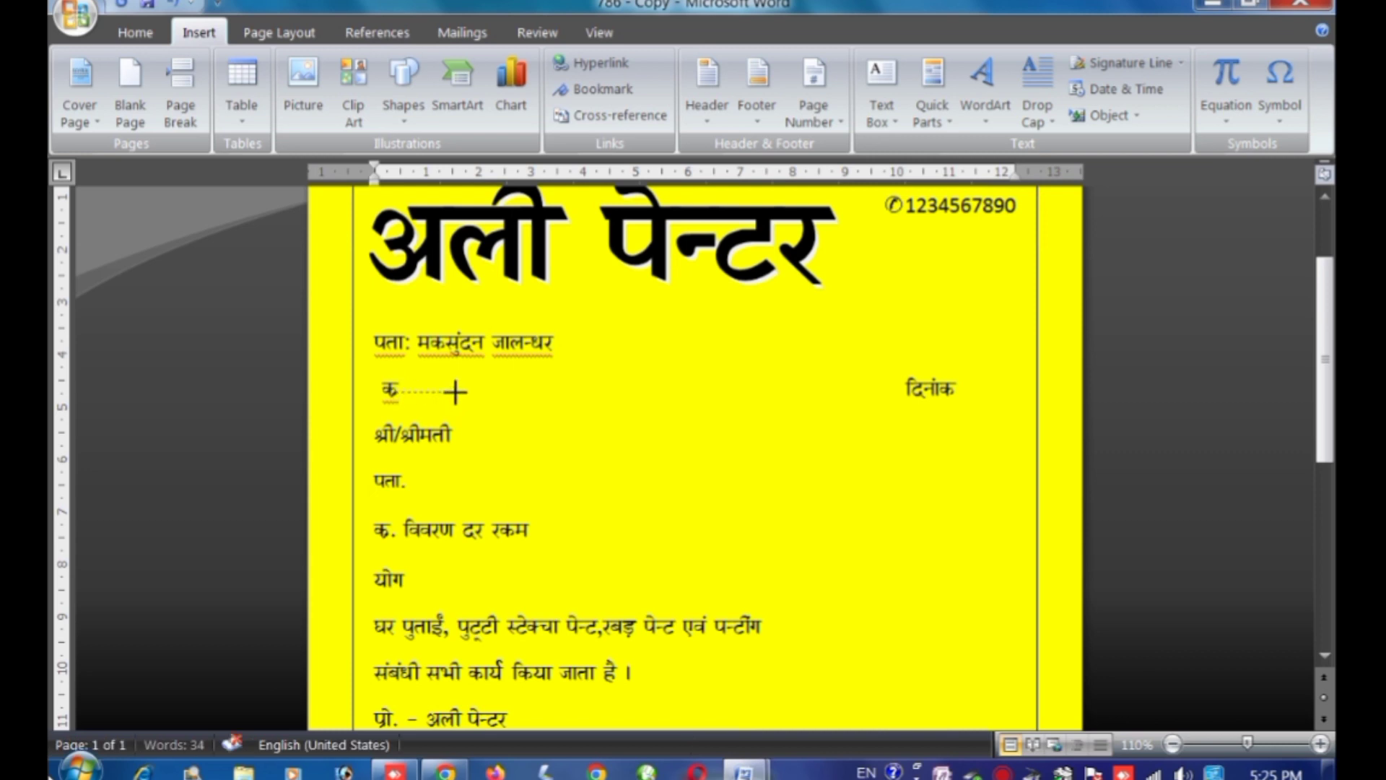
drag(455, 391, 457, 392)
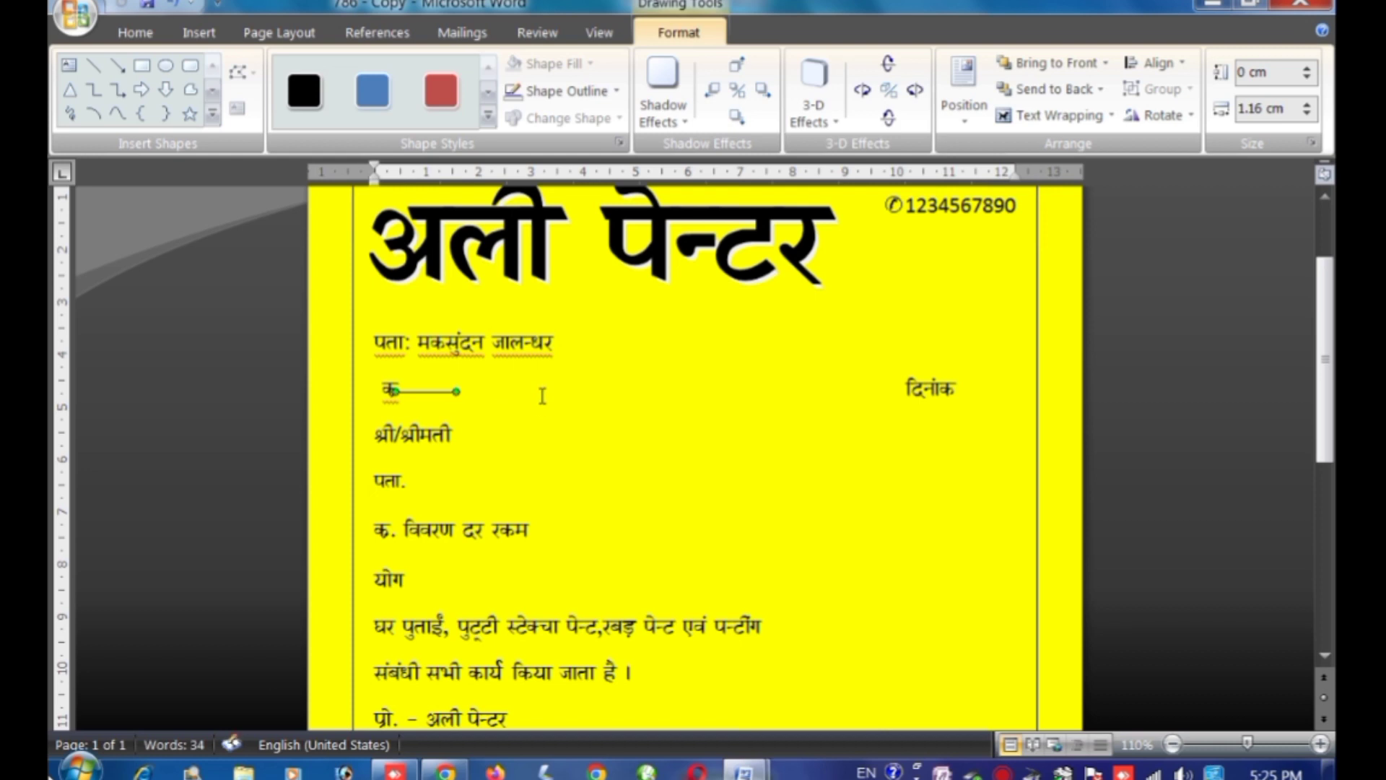
key(ctrl+Down)
click(734, 506)
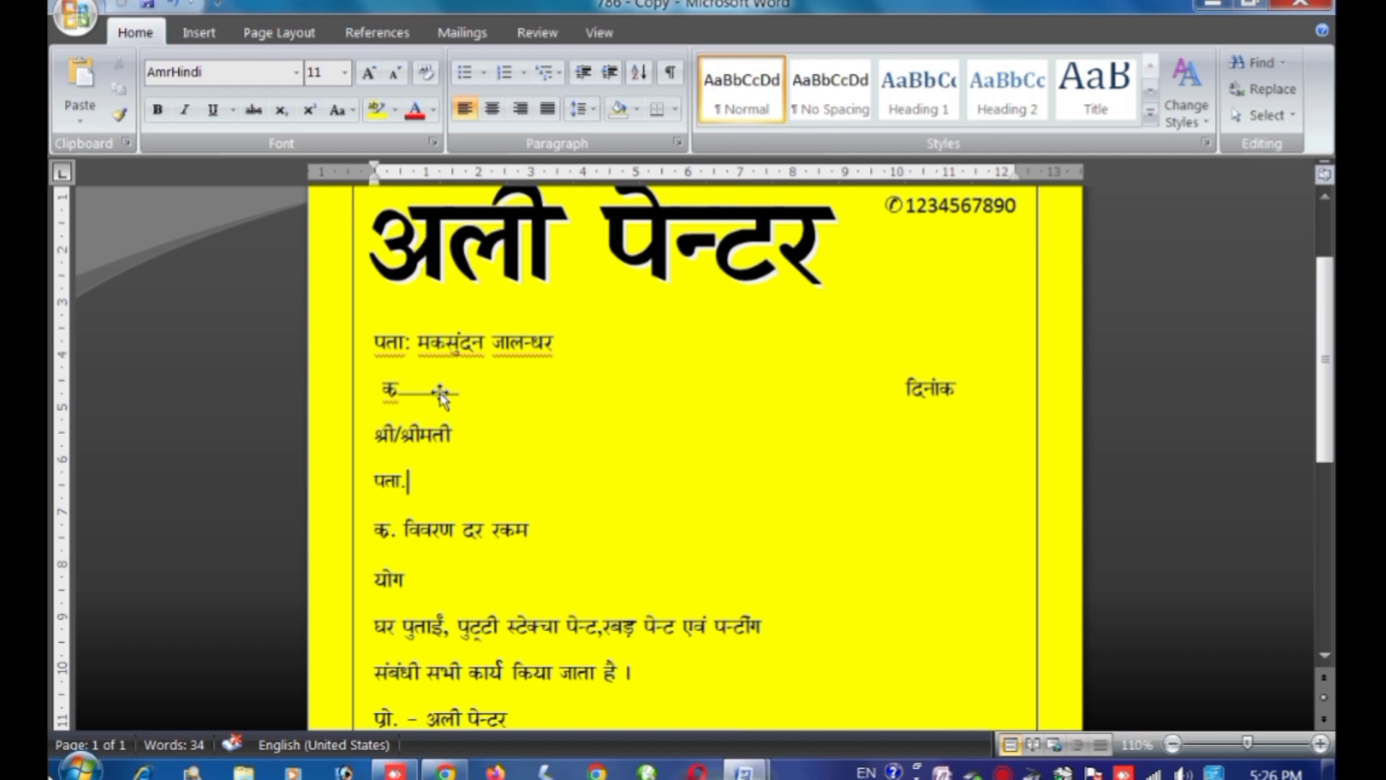
- Give the short line after क a 1 pt weight and a Round Dot dash style
click(442, 396)
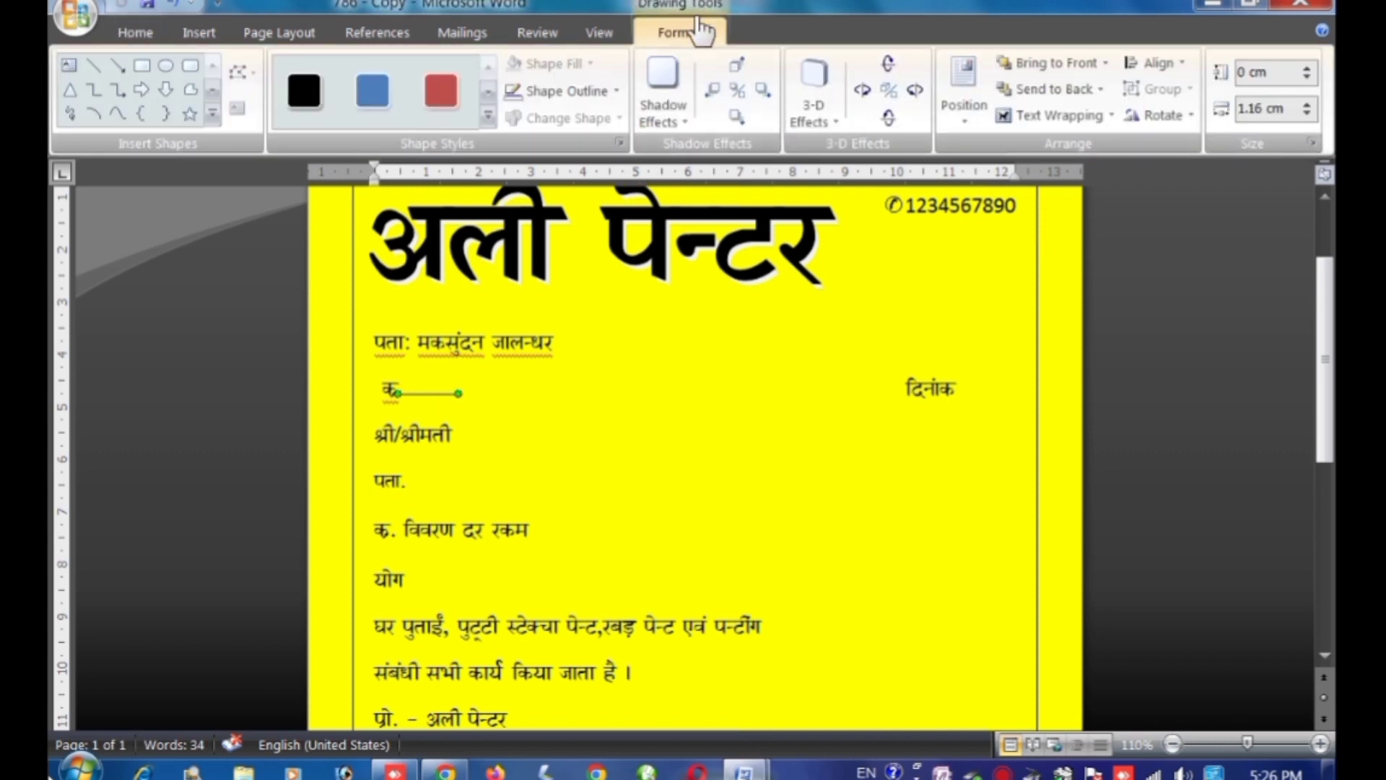
click(613, 531)
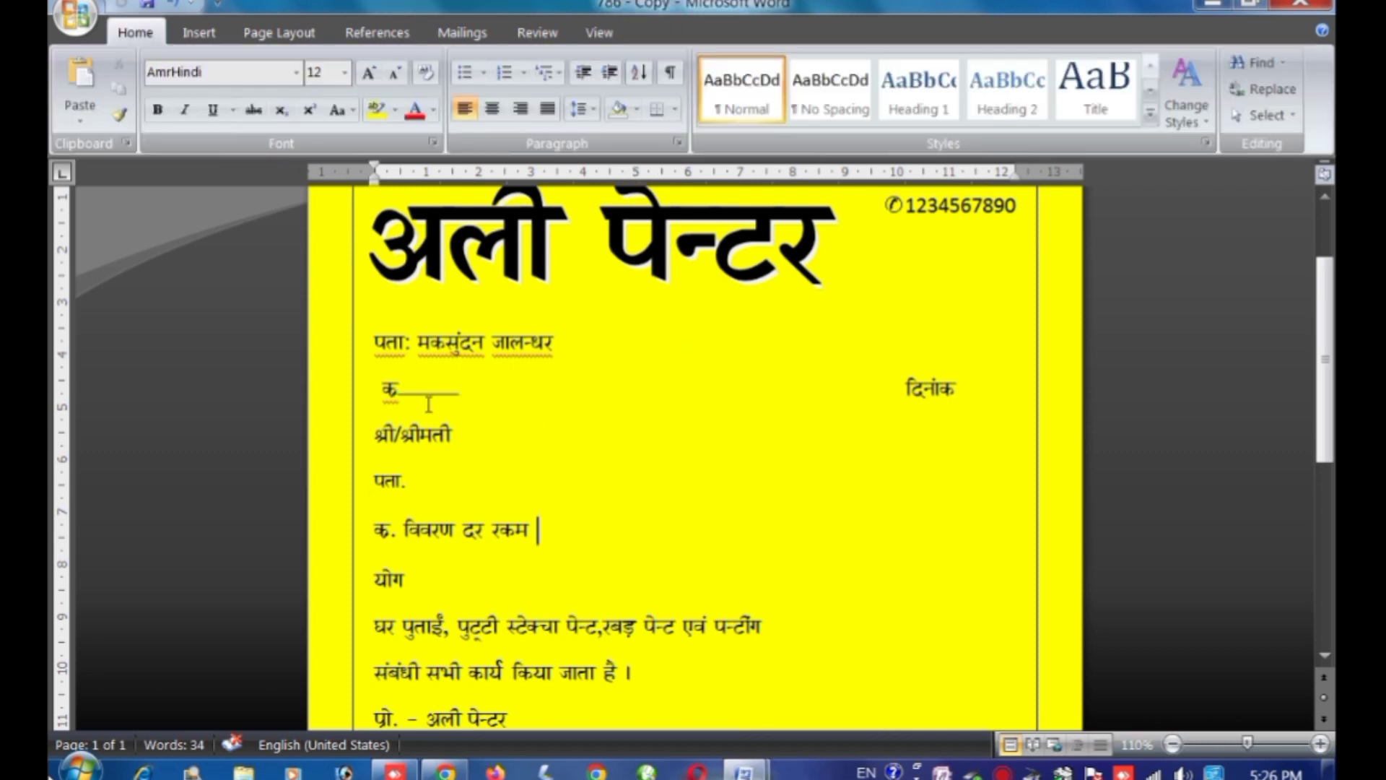
click(441, 392)
click(681, 34)
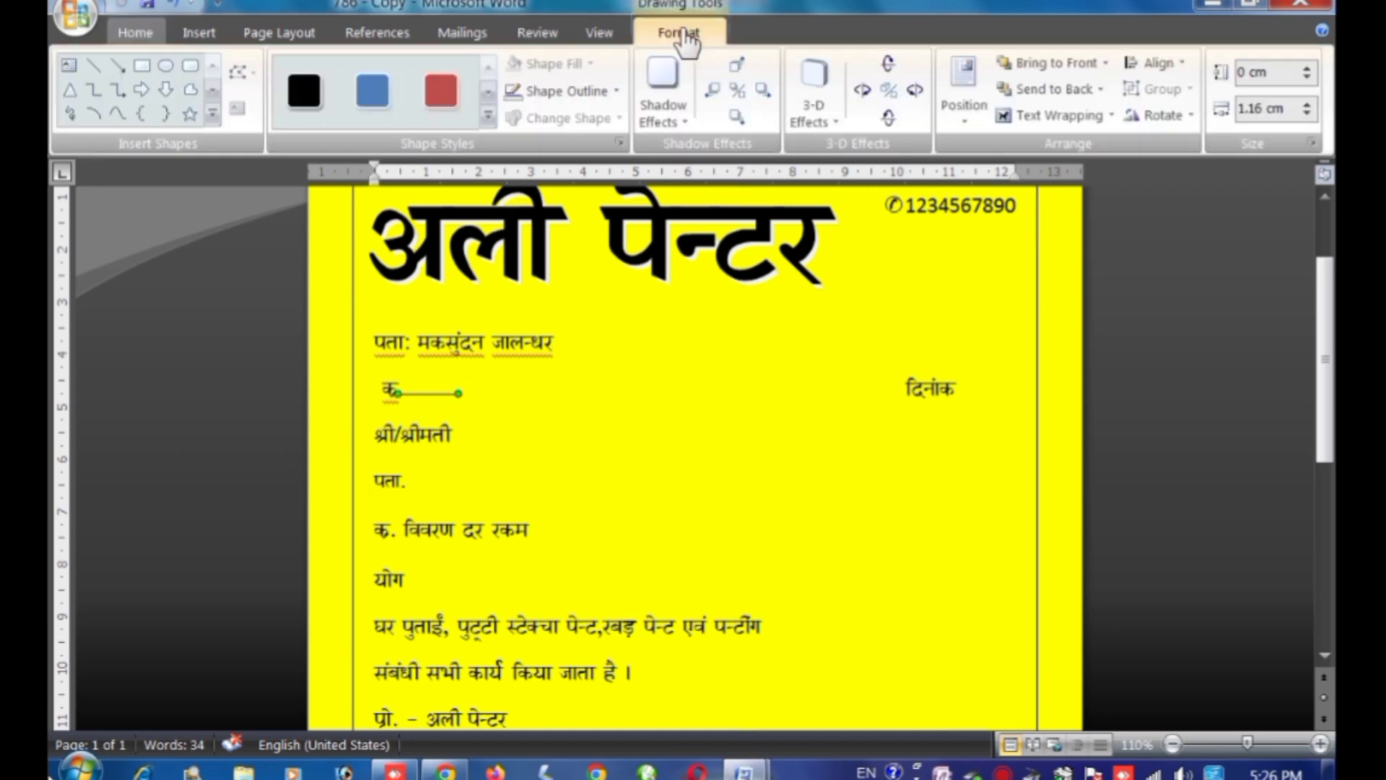
click(574, 92)
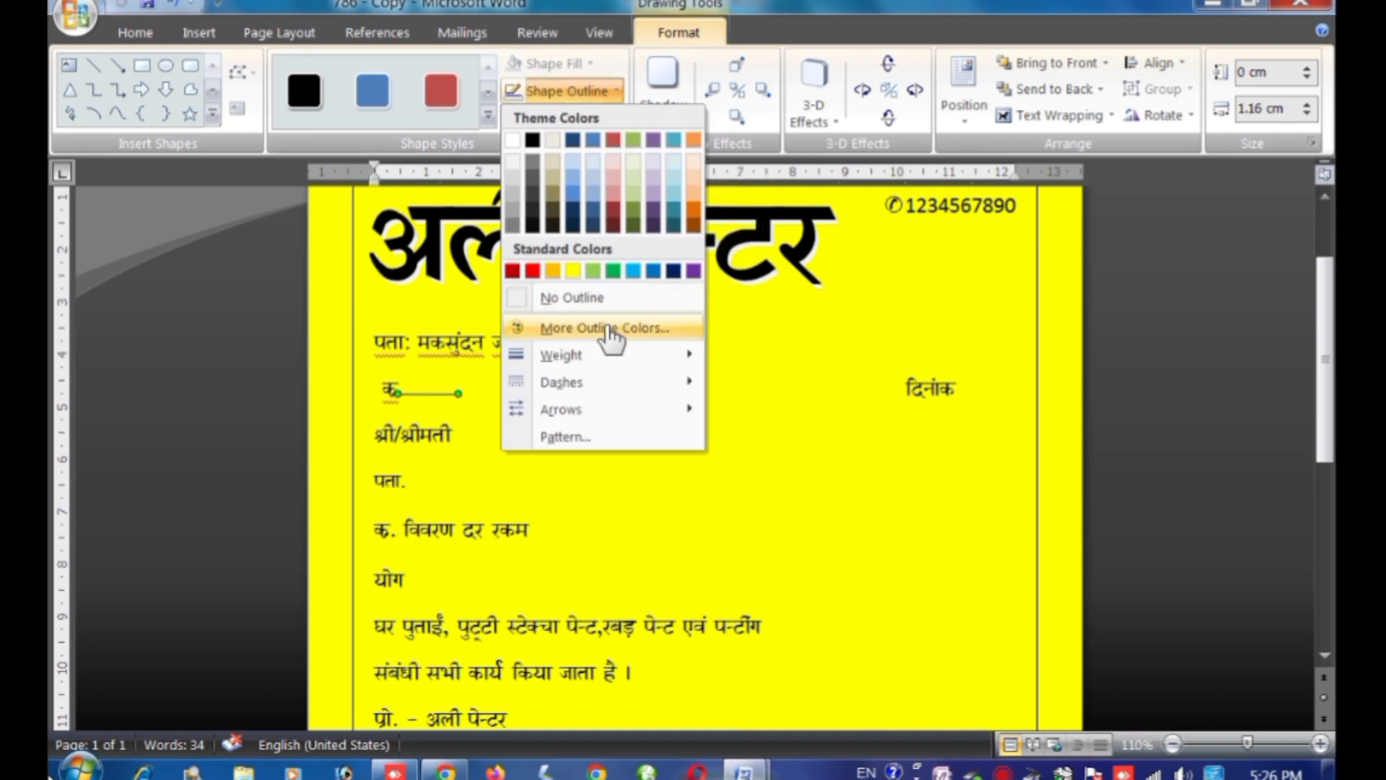
mouse_move(585, 354)
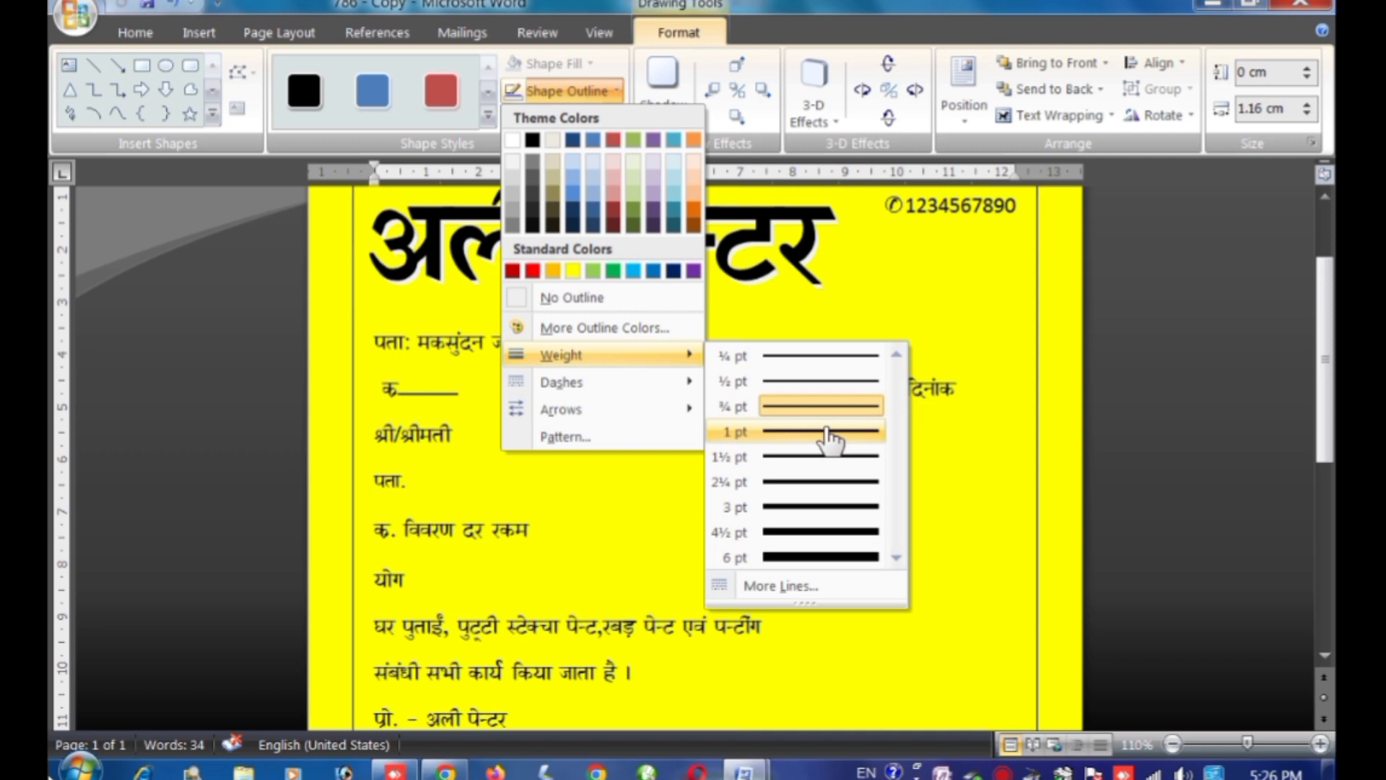
click(828, 432)
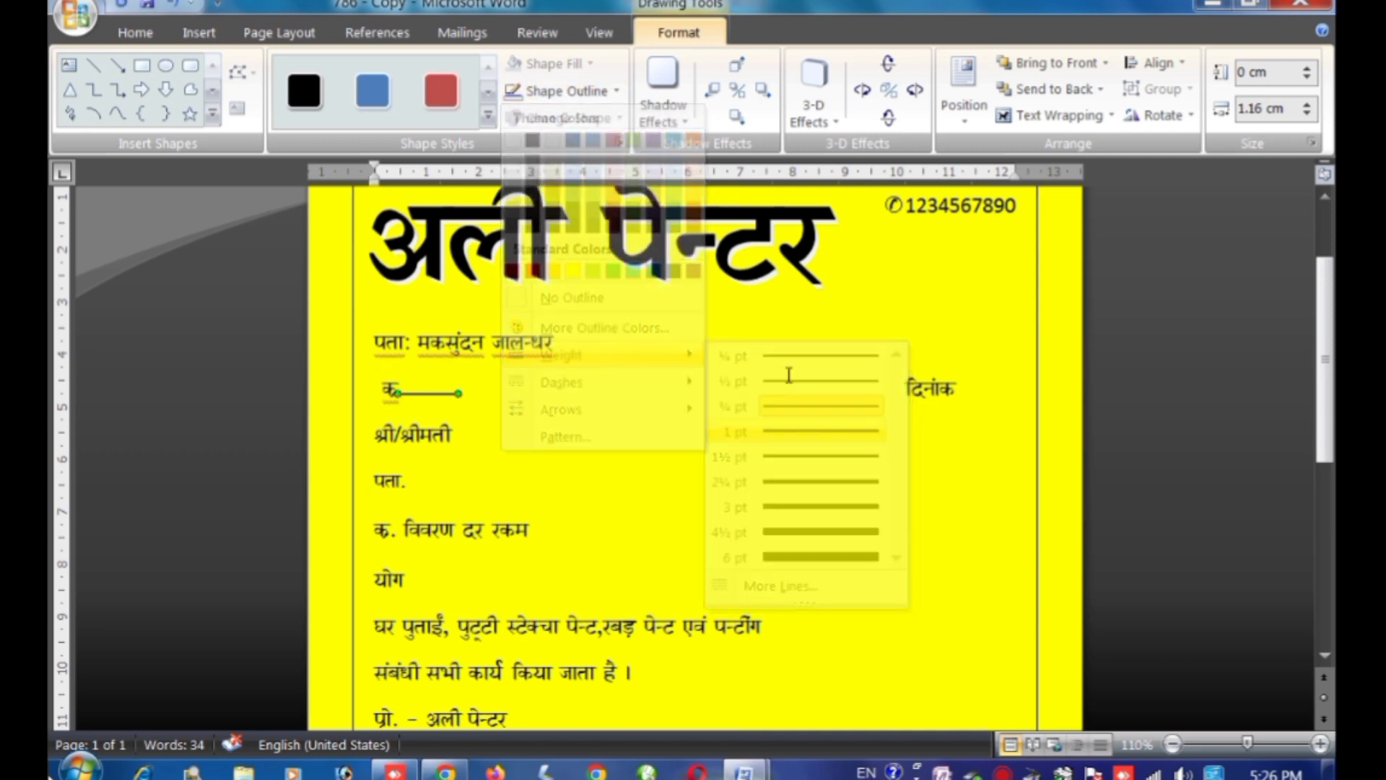
click(571, 91)
mouse_move(593, 382)
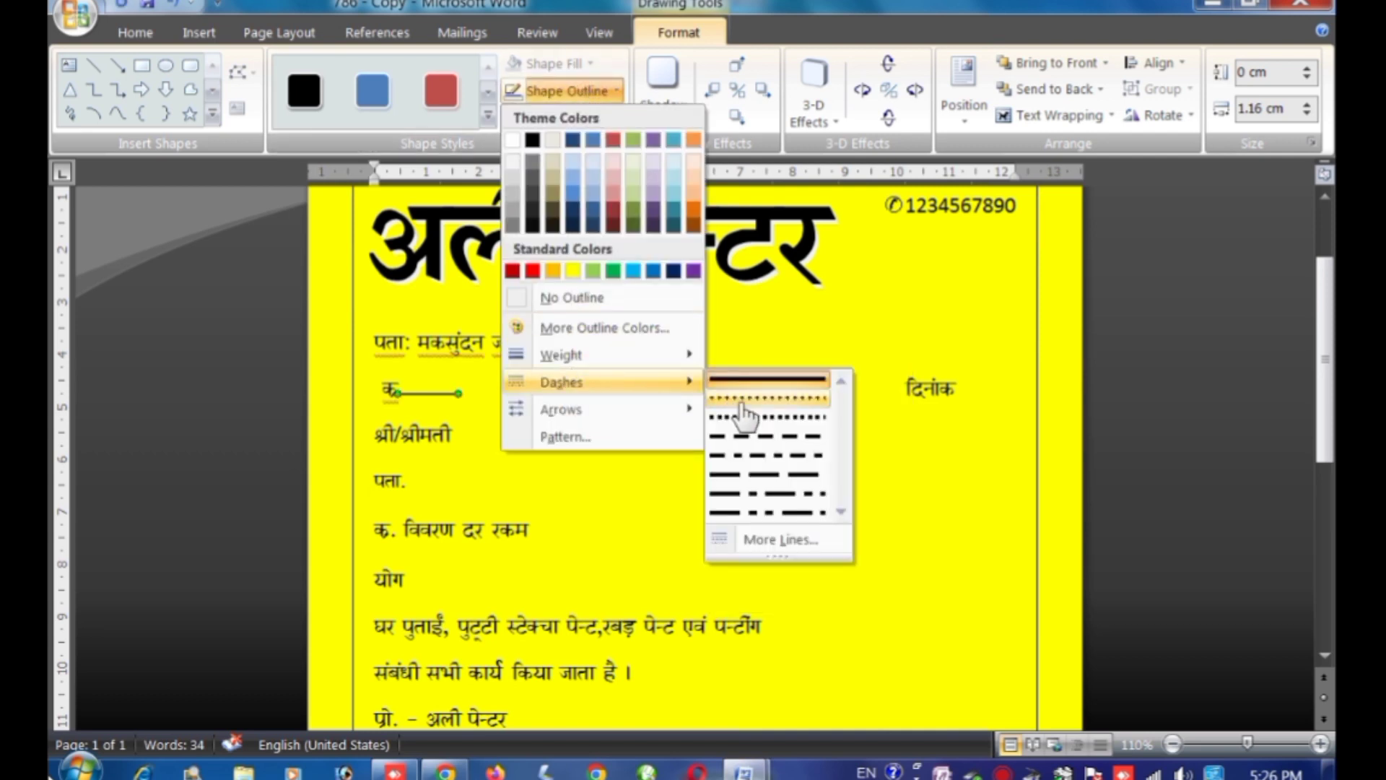
click(744, 398)
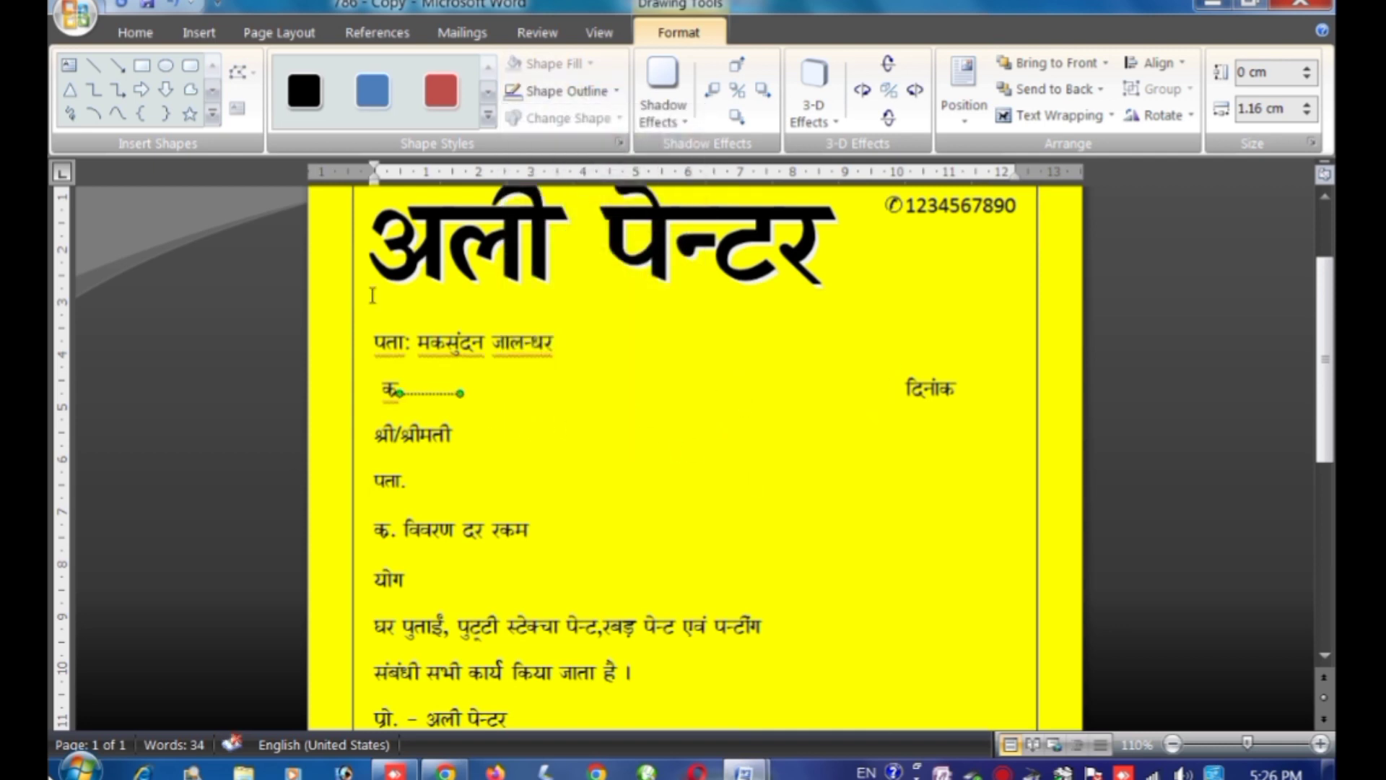
- Copy the dotted line and paste a duplicate
click(135, 33)
click(118, 89)
click(79, 79)
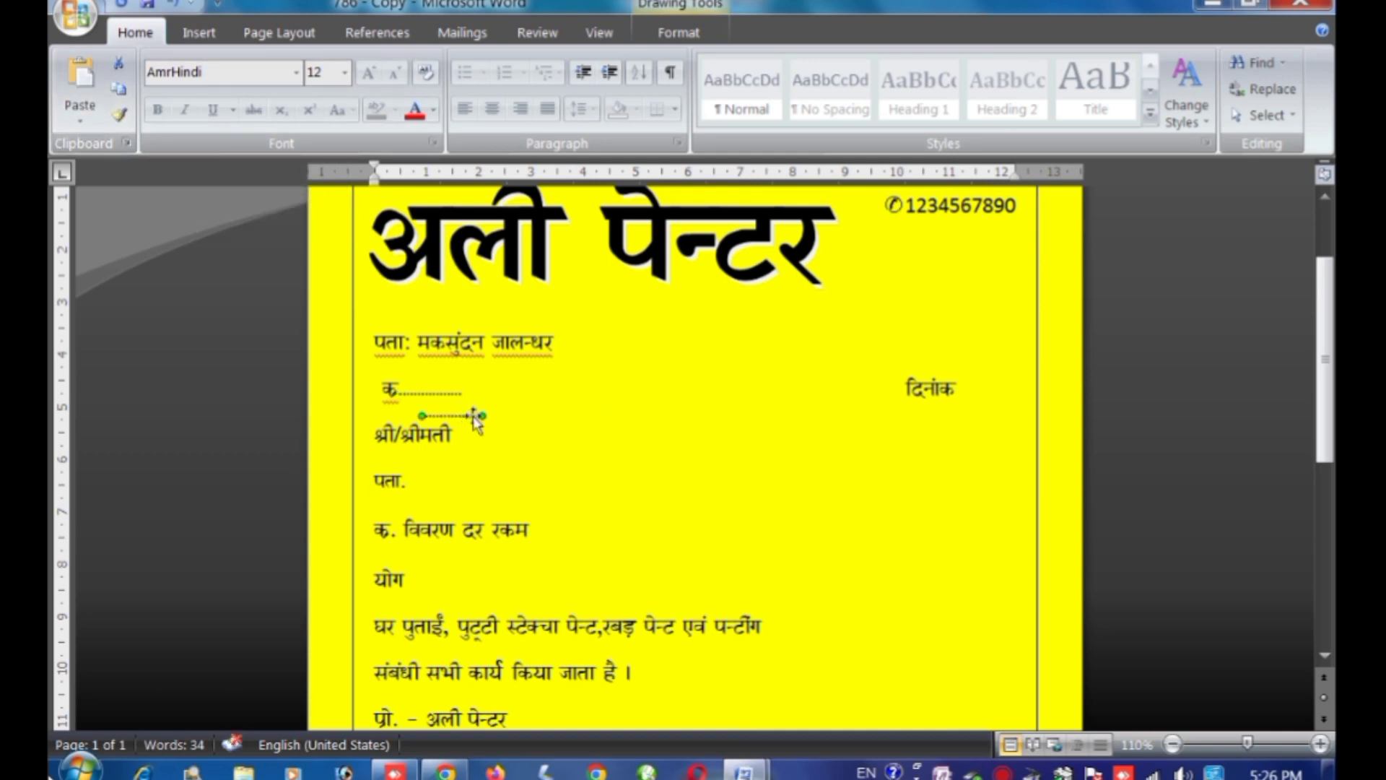
- Move the pasted dotted line to sit right after दिनांक
drag(476, 419, 991, 392)
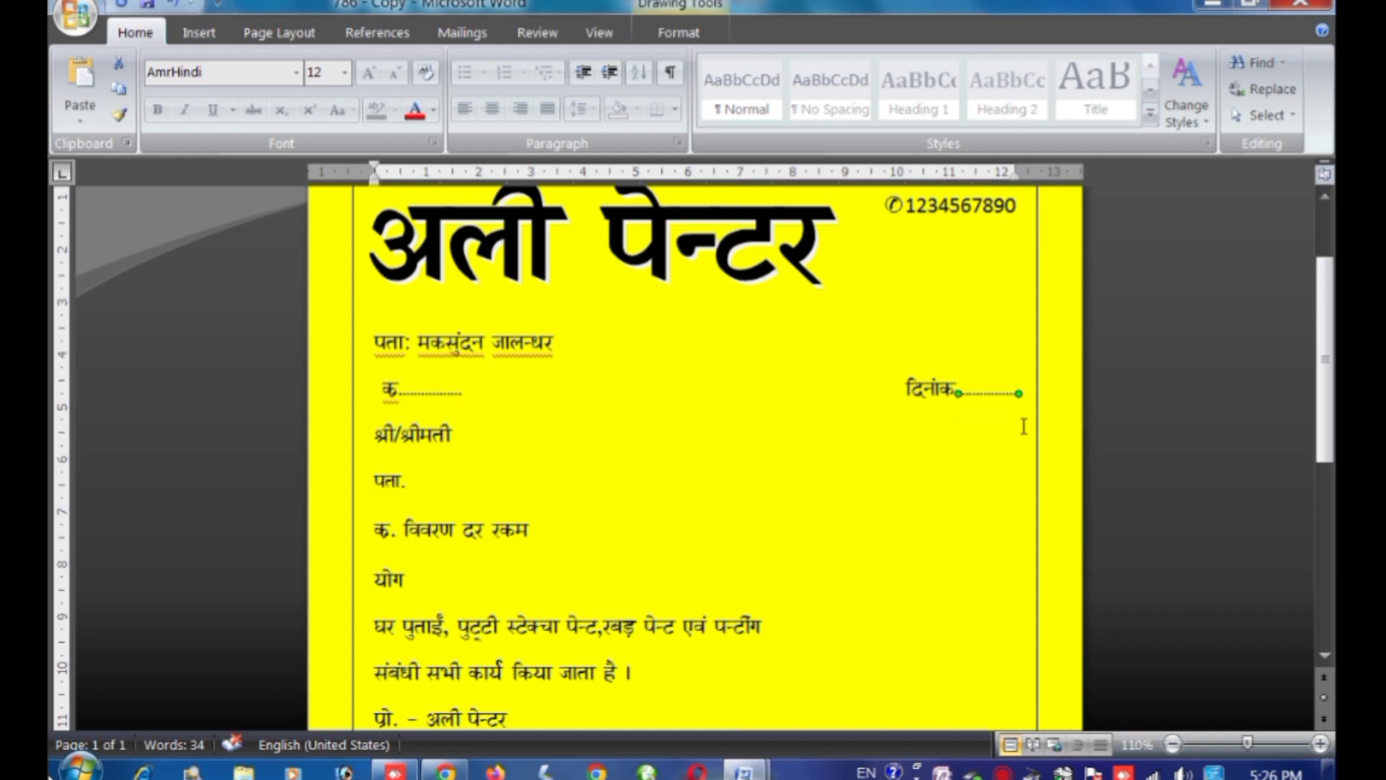
click(943, 488)
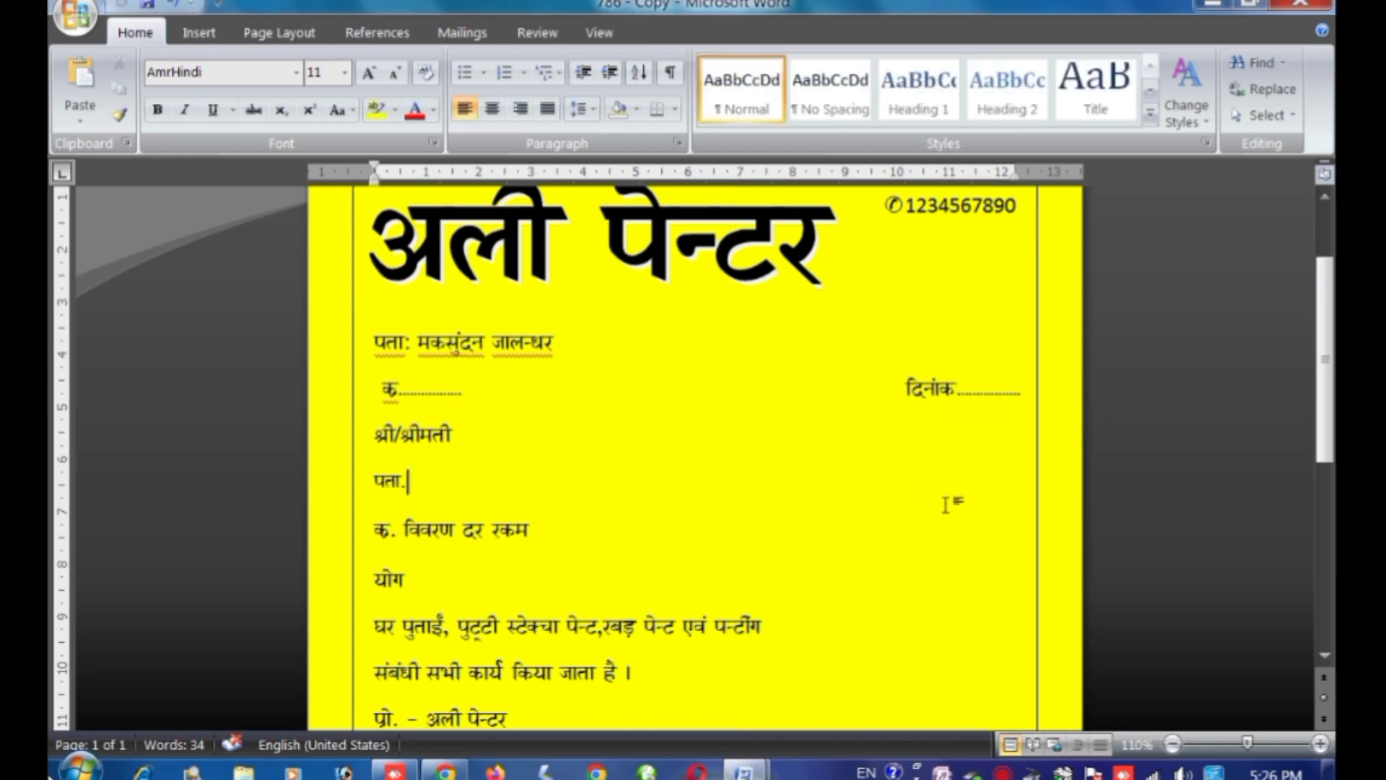
click(1006, 397)
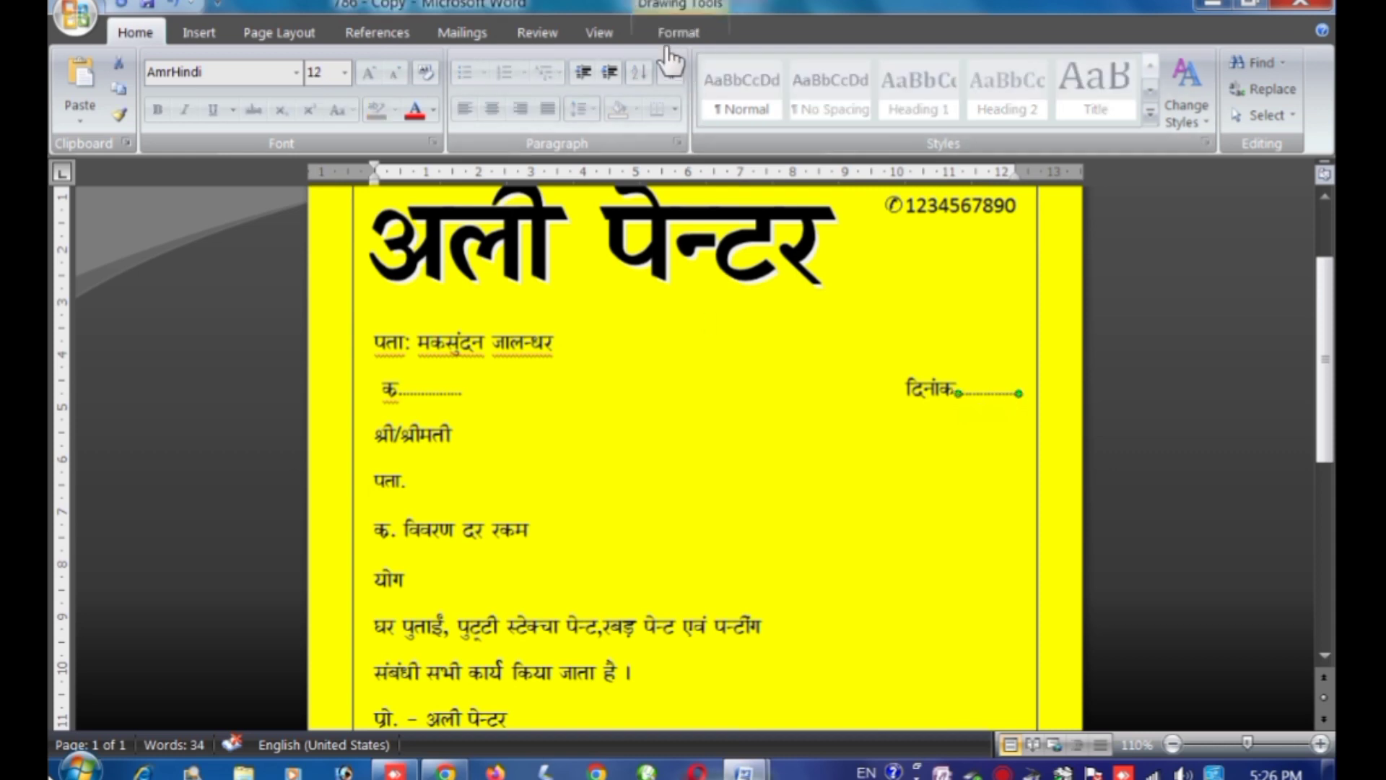
- Widen the दिनांक dotted line to about 1.5 cm so it reaches the right edge
click(669, 44)
click(1307, 104)
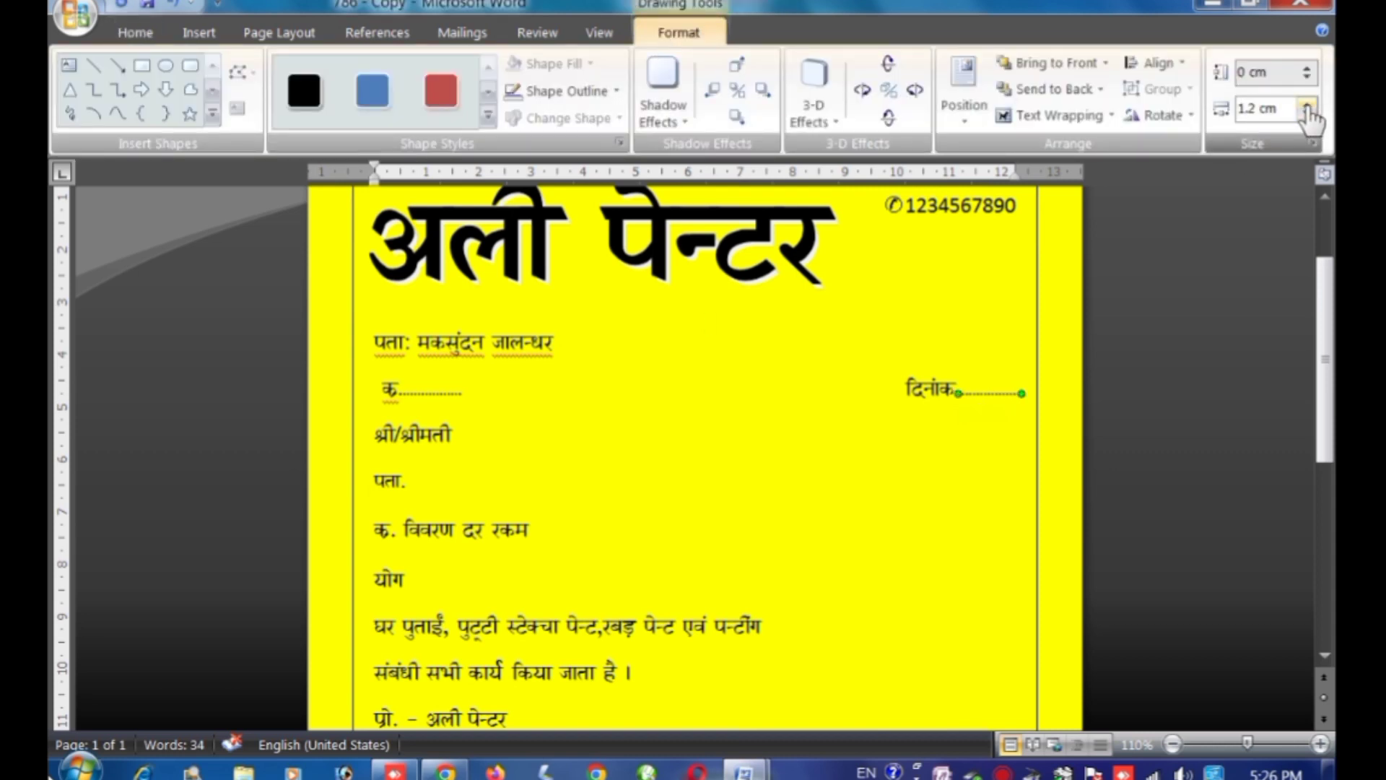
click(1307, 108)
click(968, 455)
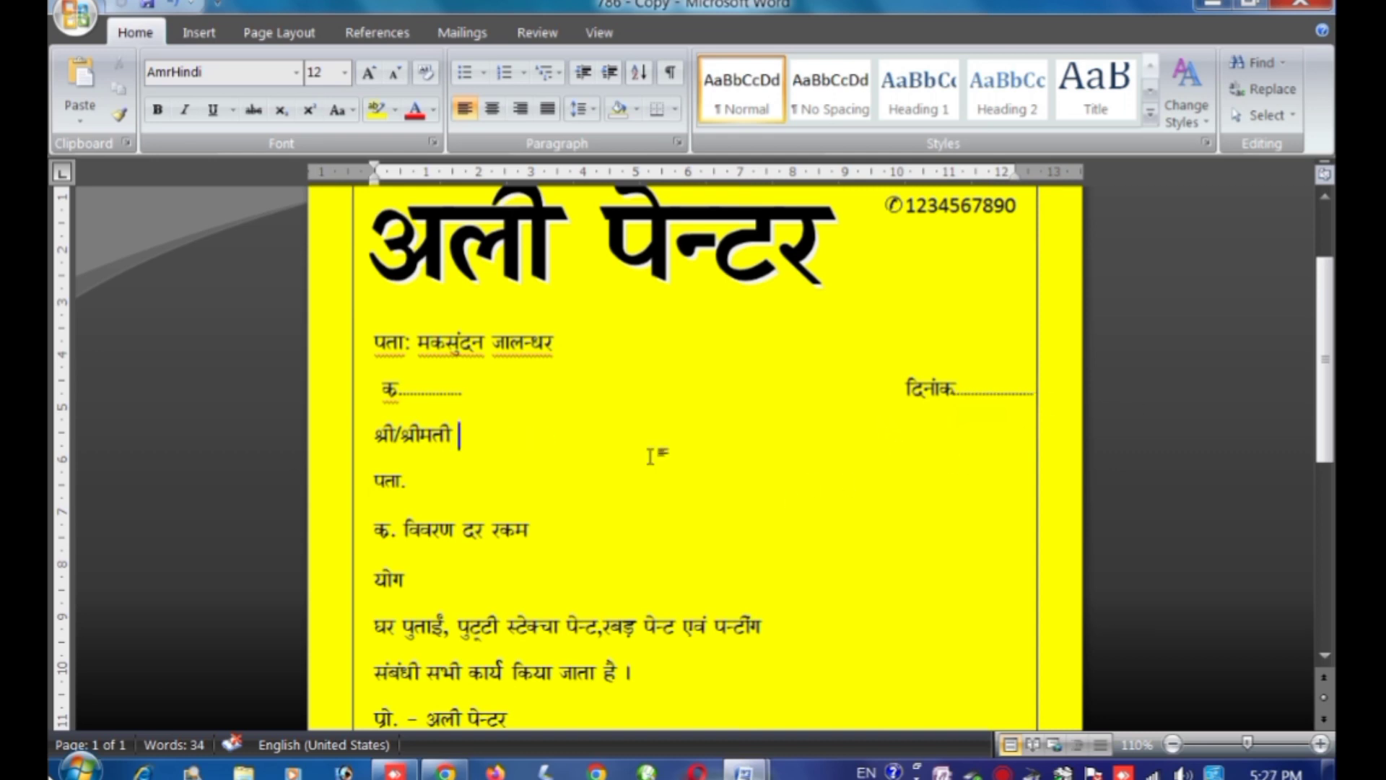
click(598, 574)
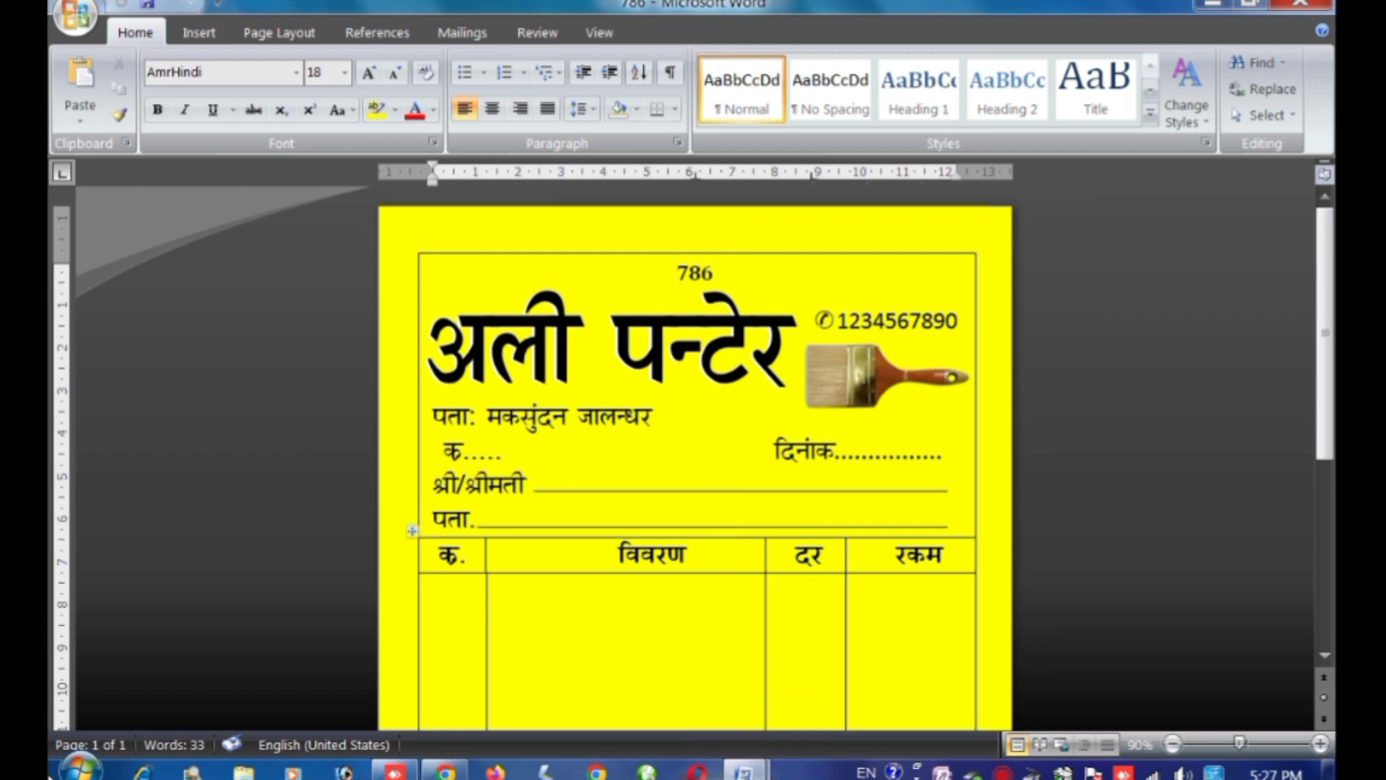
mouse_move(743, 771)
click(859, 682)
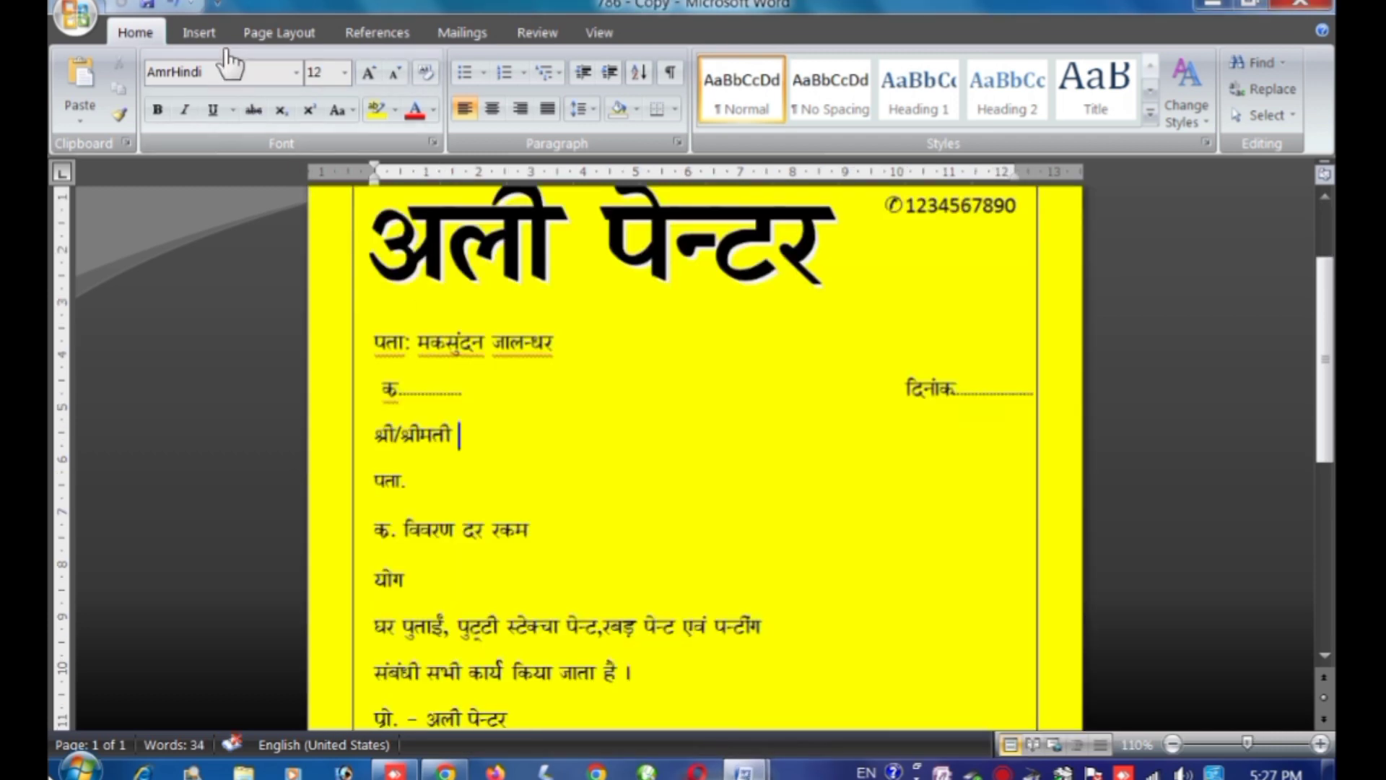
- Draw a straight line from after श्री/श्रीमती across to the right border
click(199, 32)
click(402, 101)
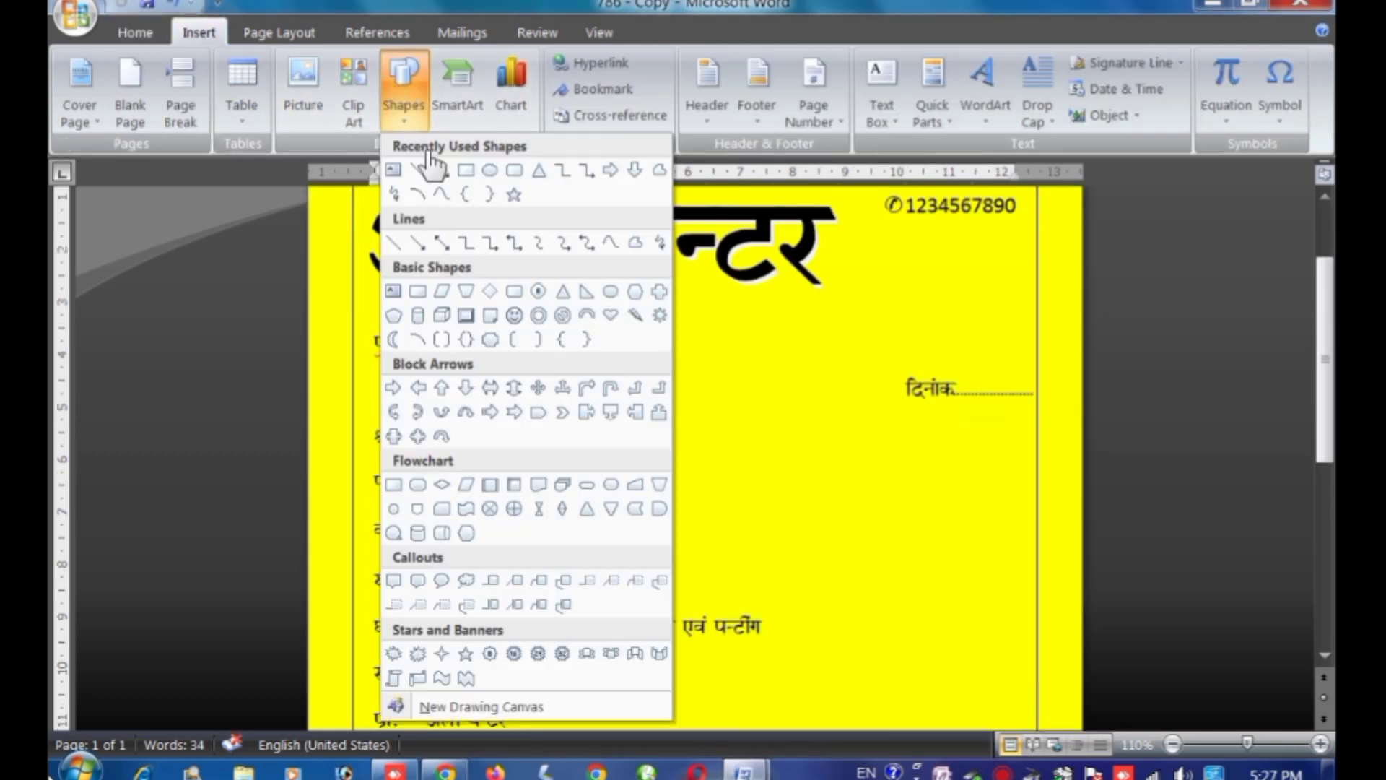
click(398, 171)
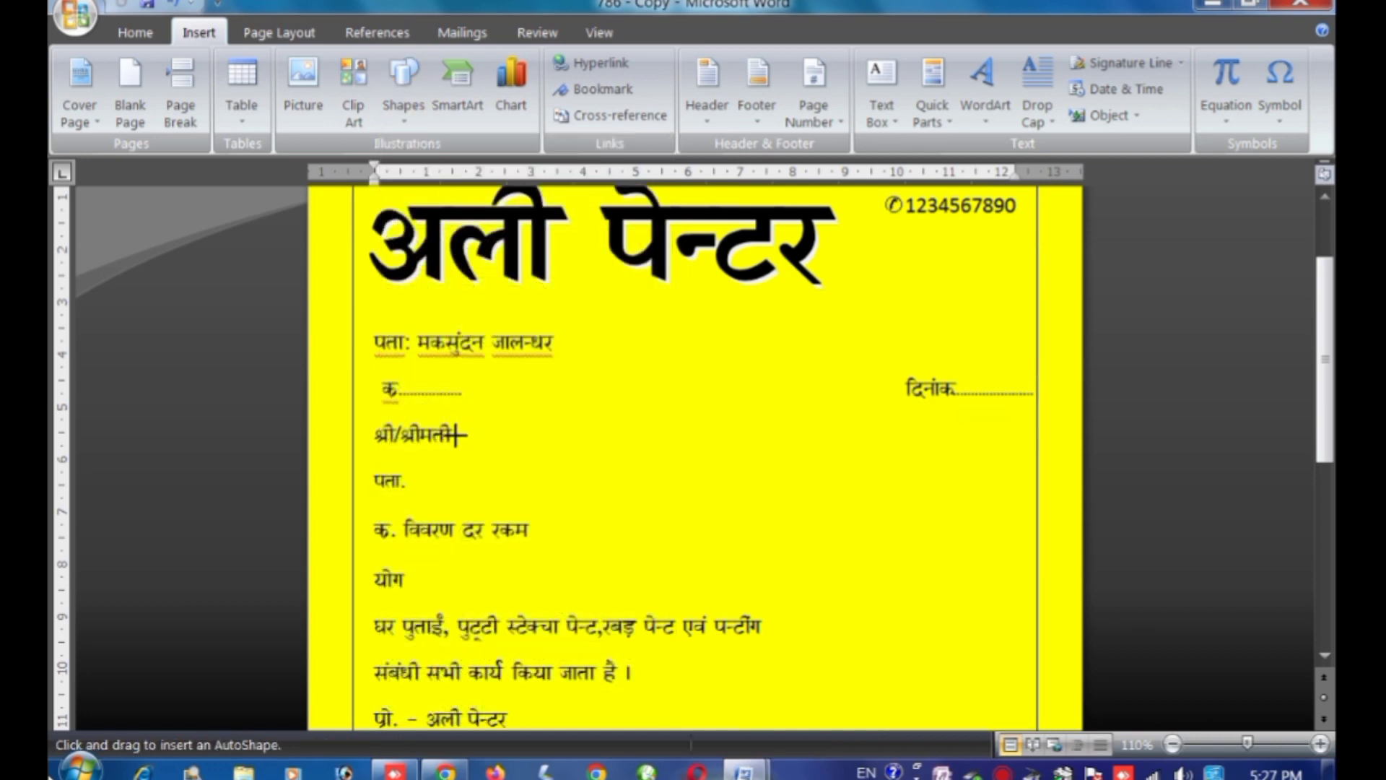
drag(449, 436, 988, 470)
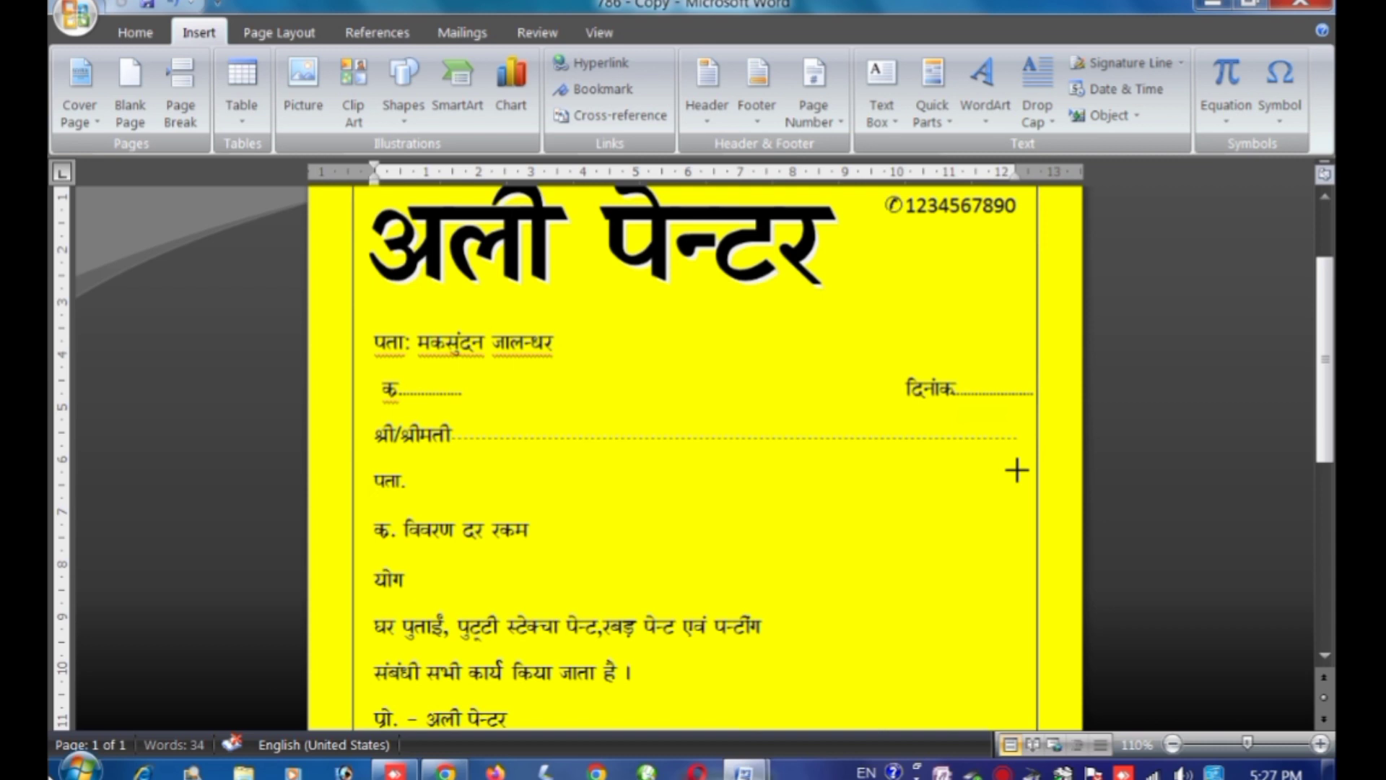
drag(1032, 471, 1031, 471)
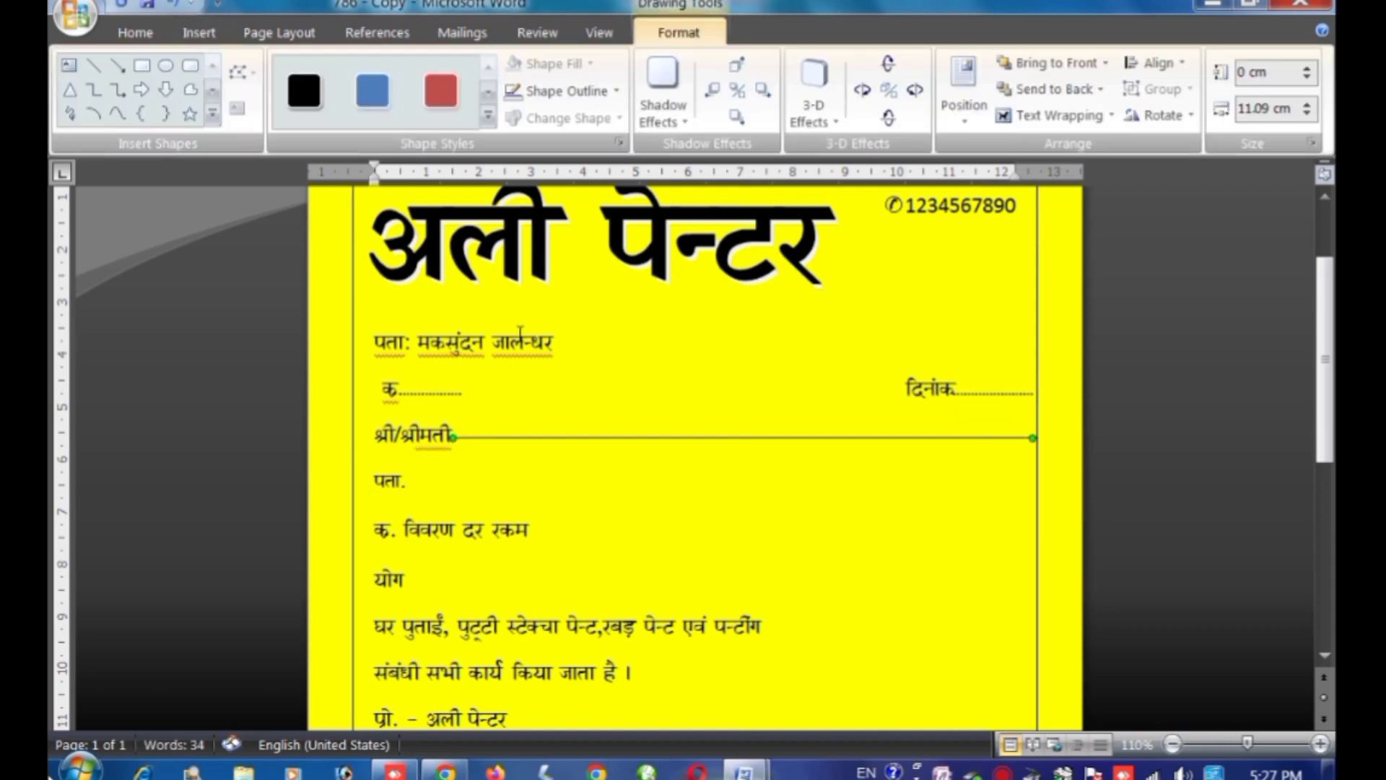
- Make the long line 1 pt Round Dot and paste a copy of it
click(570, 92)
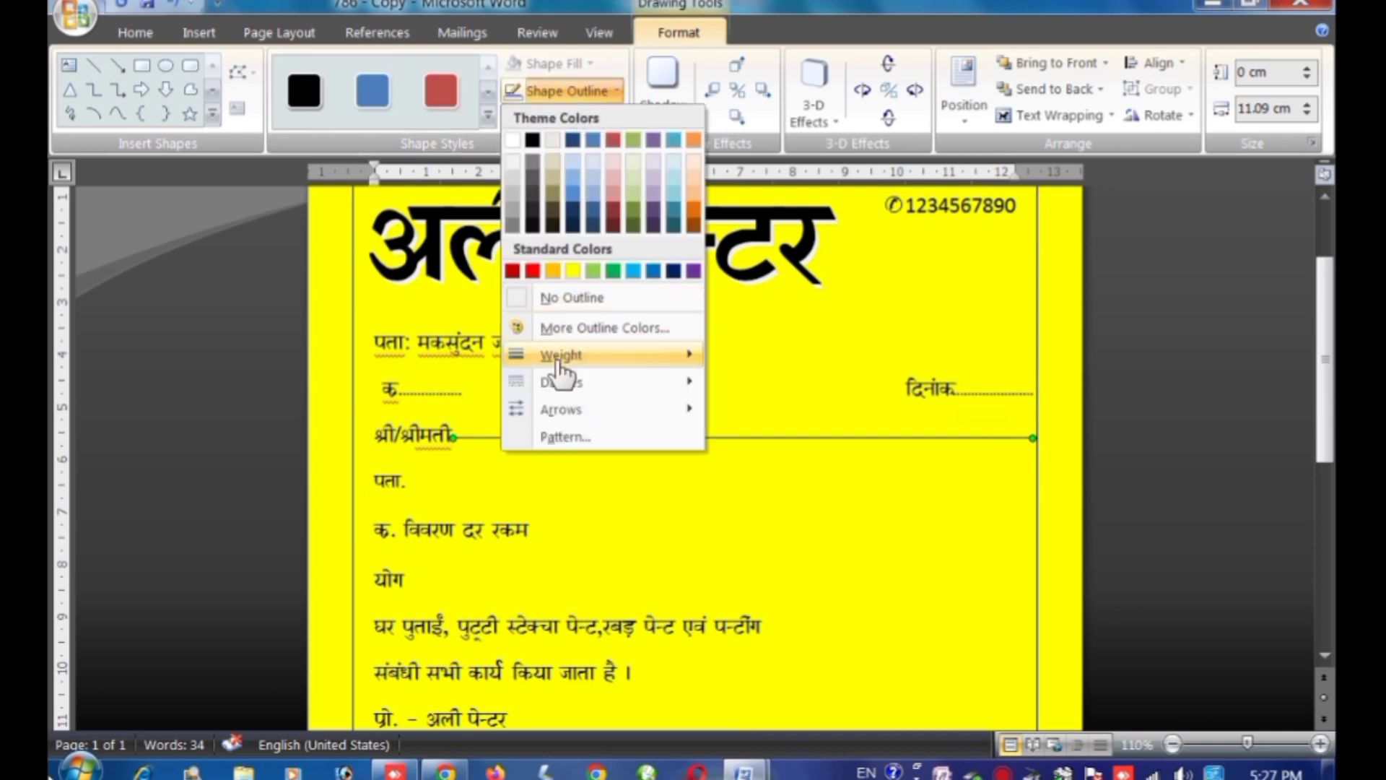
mouse_move(561, 355)
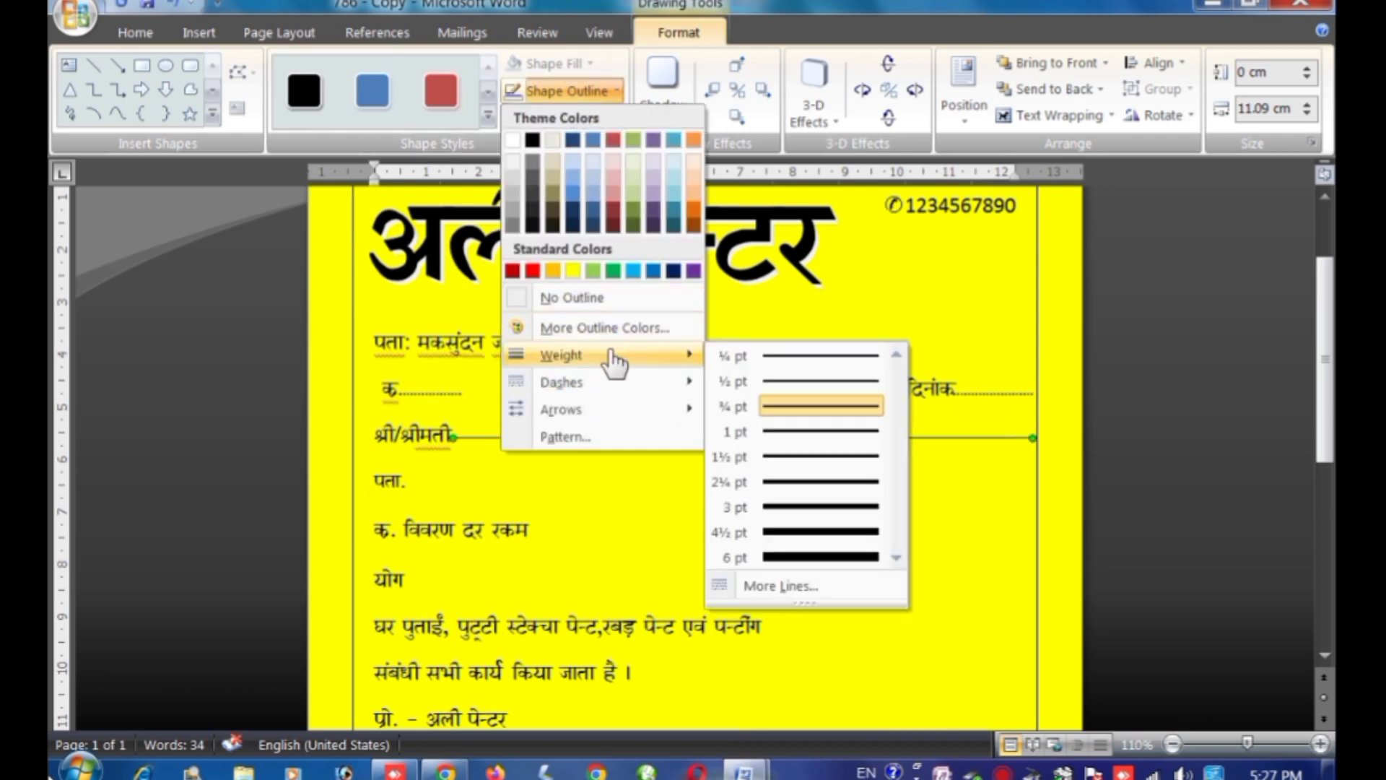
click(780, 433)
click(590, 95)
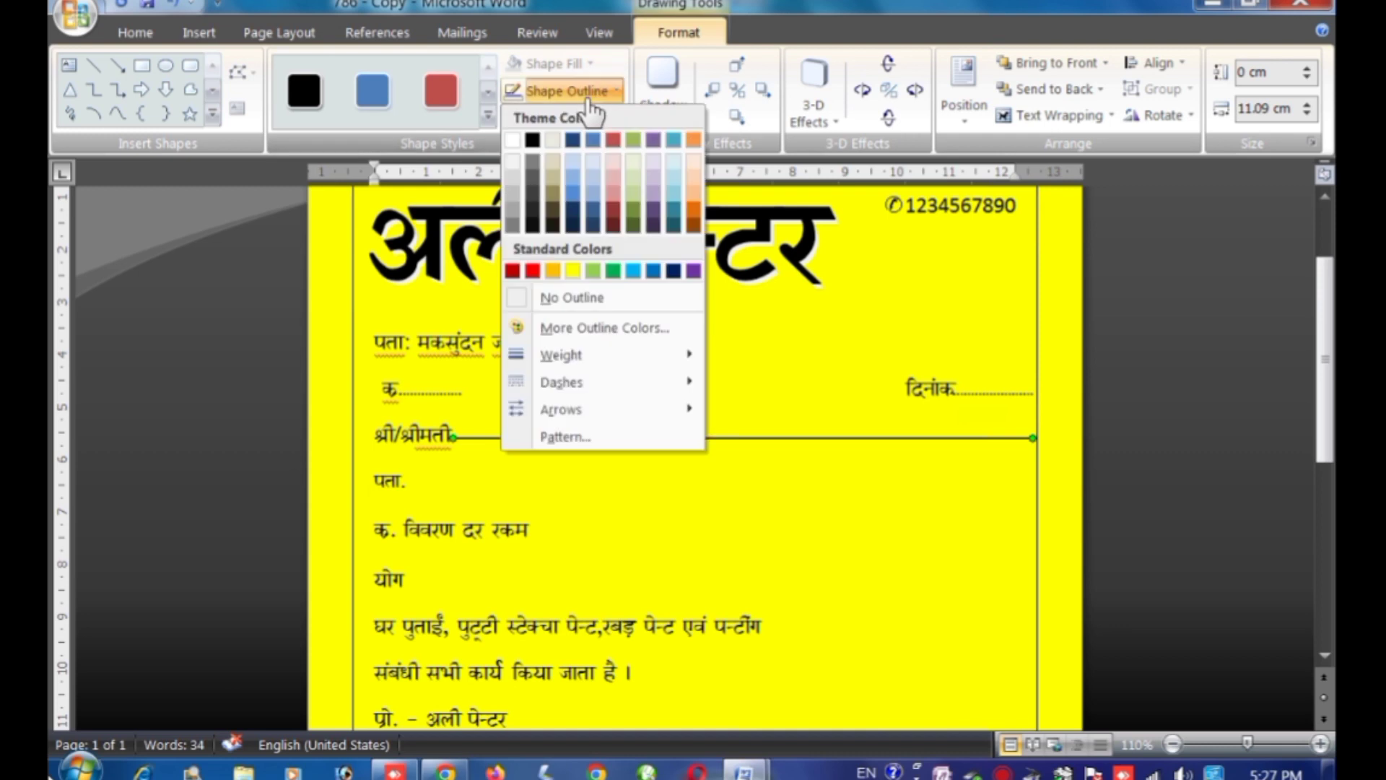
mouse_move(562, 382)
click(783, 396)
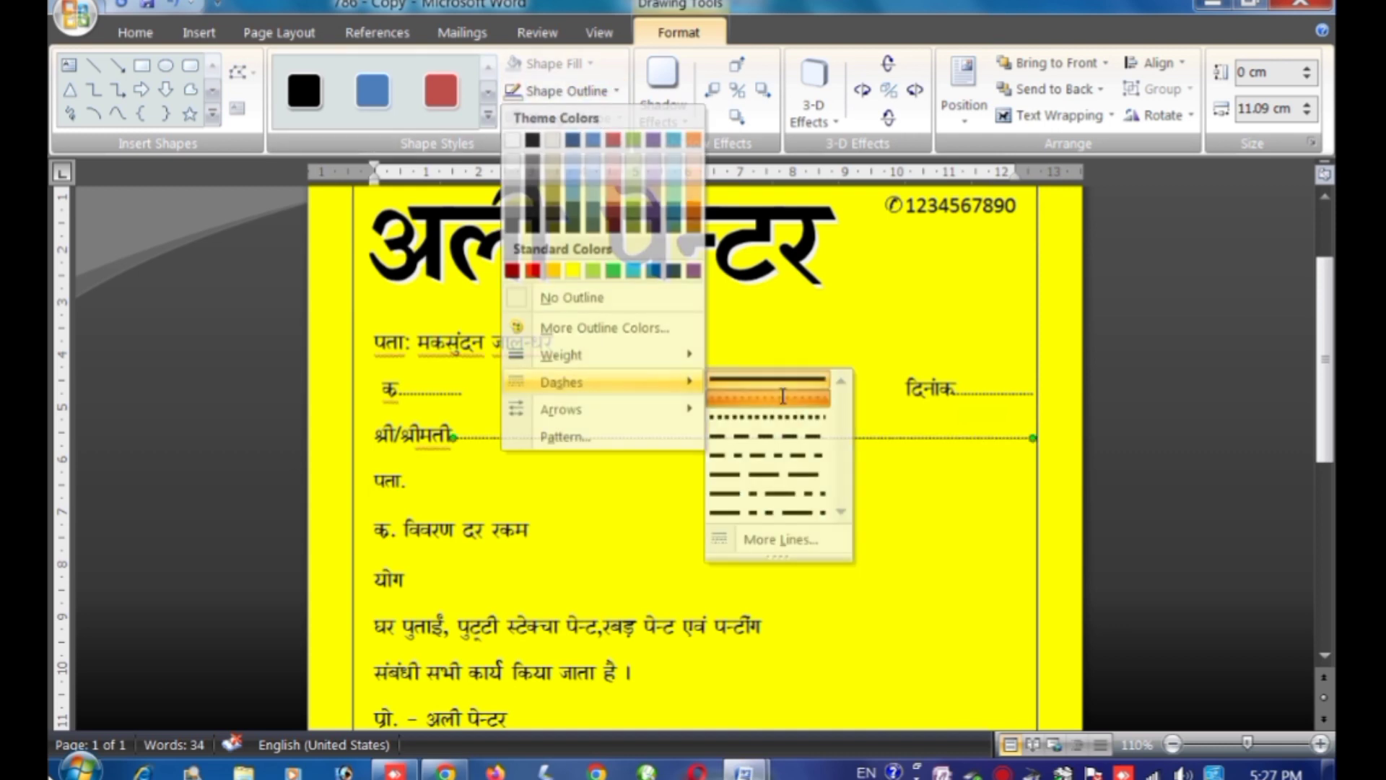
click(135, 33)
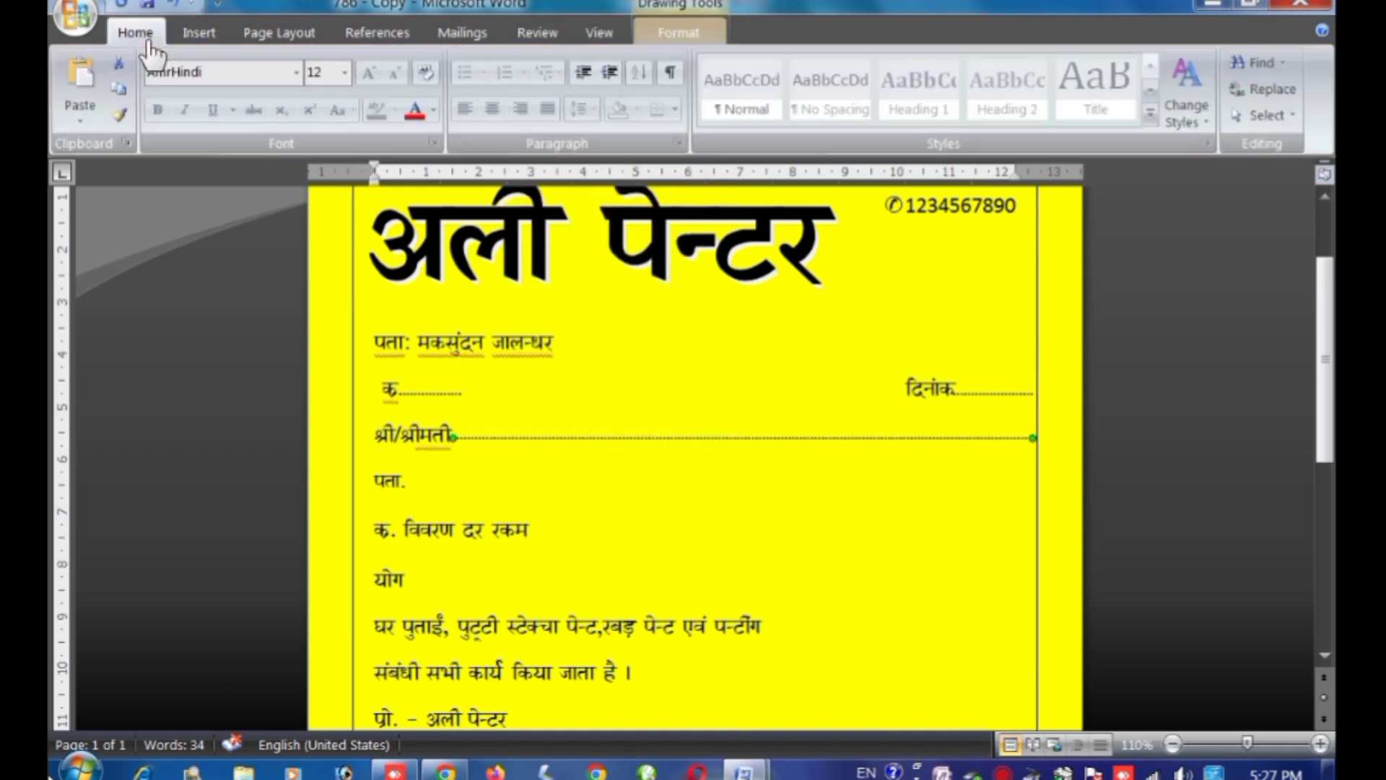
click(80, 86)
- Nudge the pasted dotted line with the arrow keys until it sits beside पता
key(Down)
key(Down)
key(Down)
key(Down)
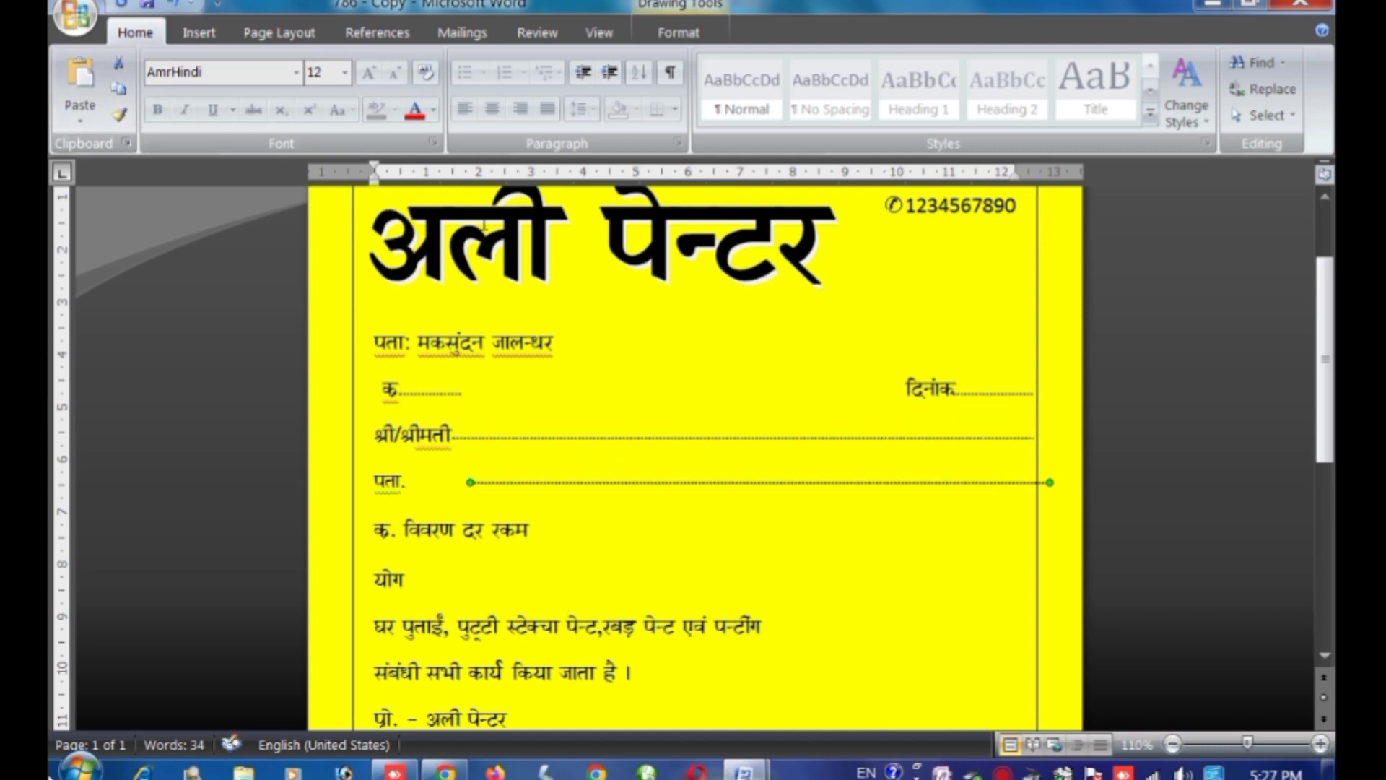
key(Left)
key(Left)
key(Left)
key(Left)
key(Left)
key(Down)
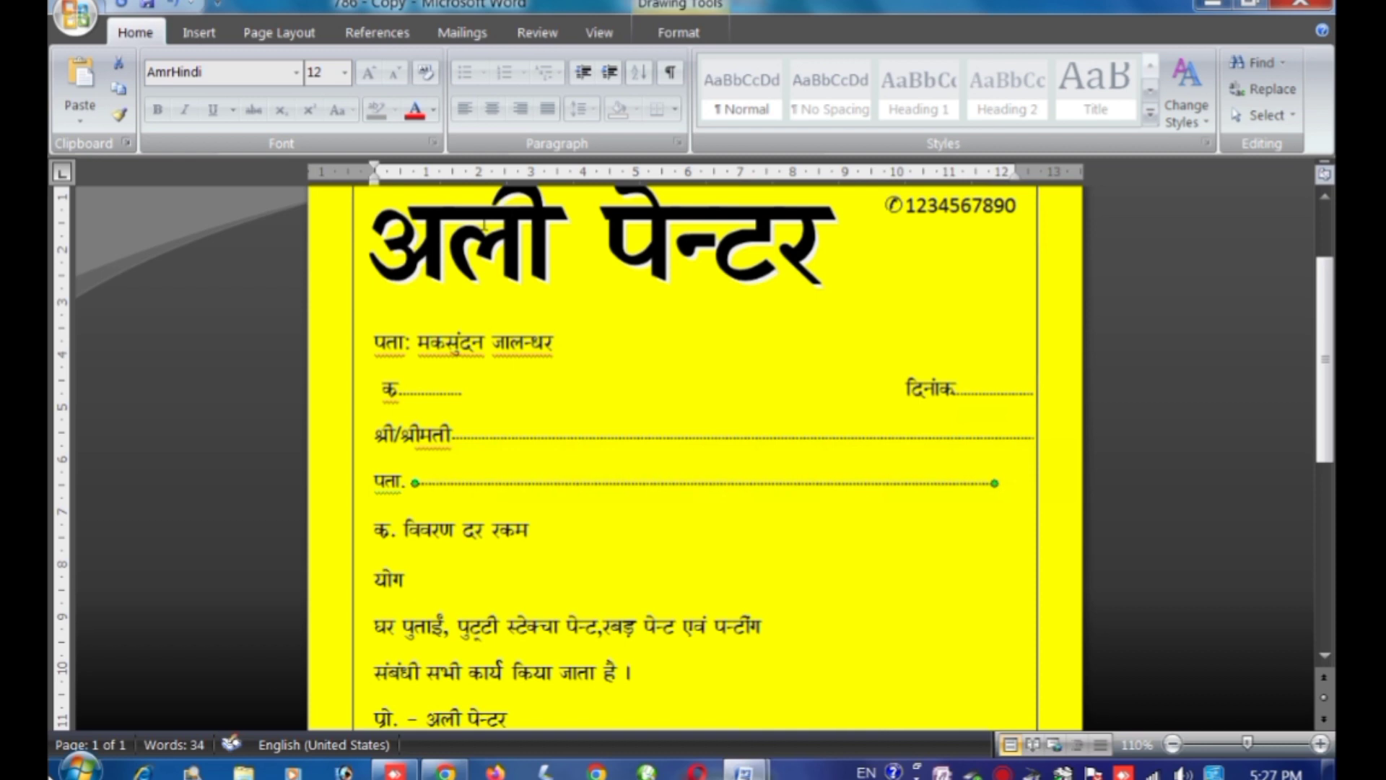
key(Up)
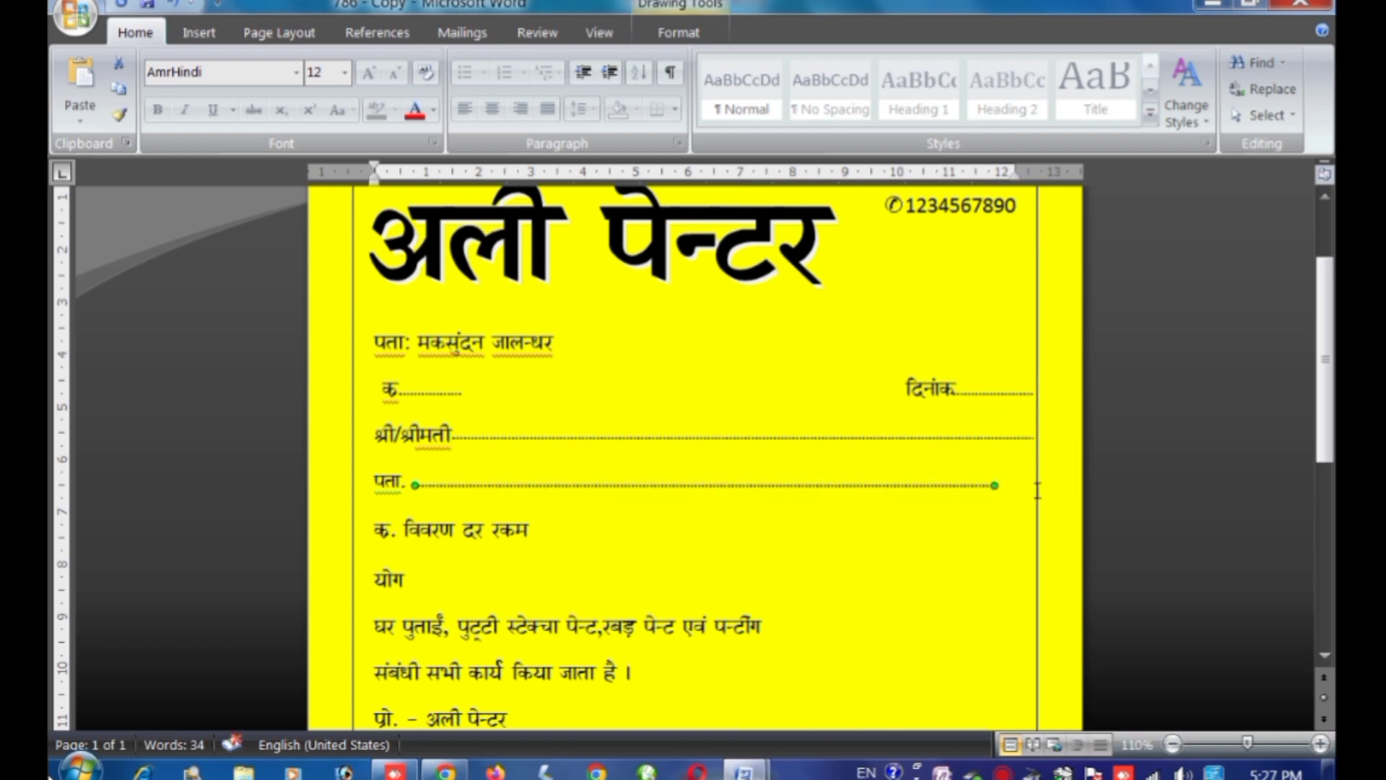
click(956, 525)
key(Up)
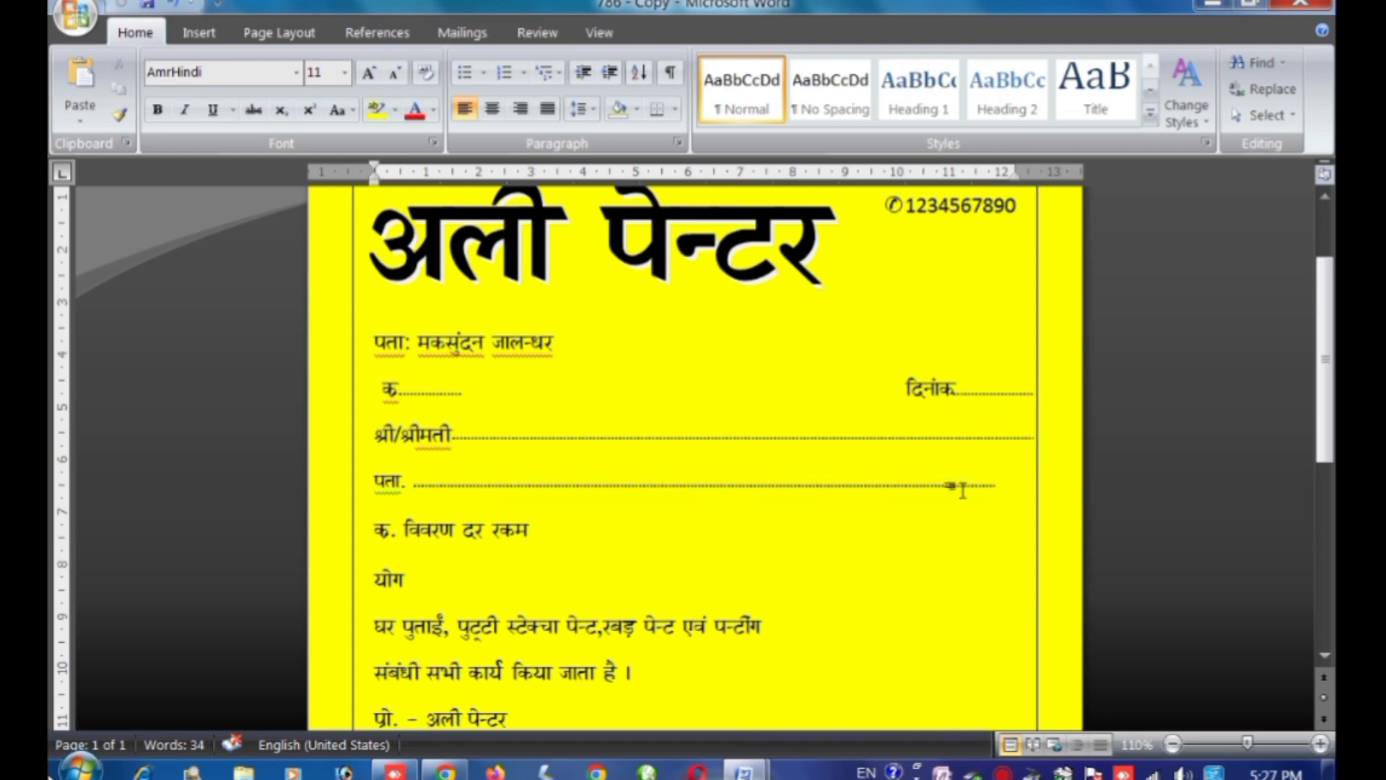
- Increase the पता line's shape width to 11.8 cm so it reaches the right border
click(966, 486)
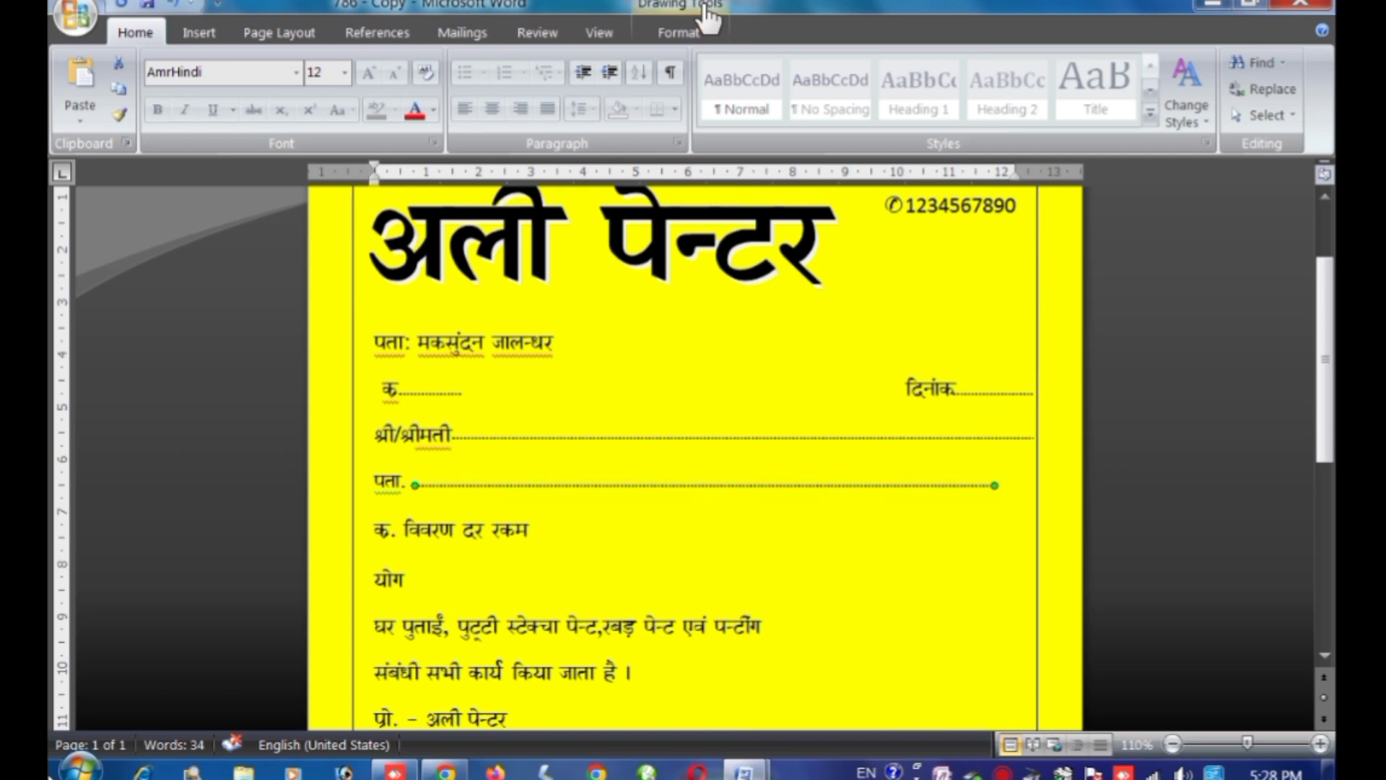
click(680, 36)
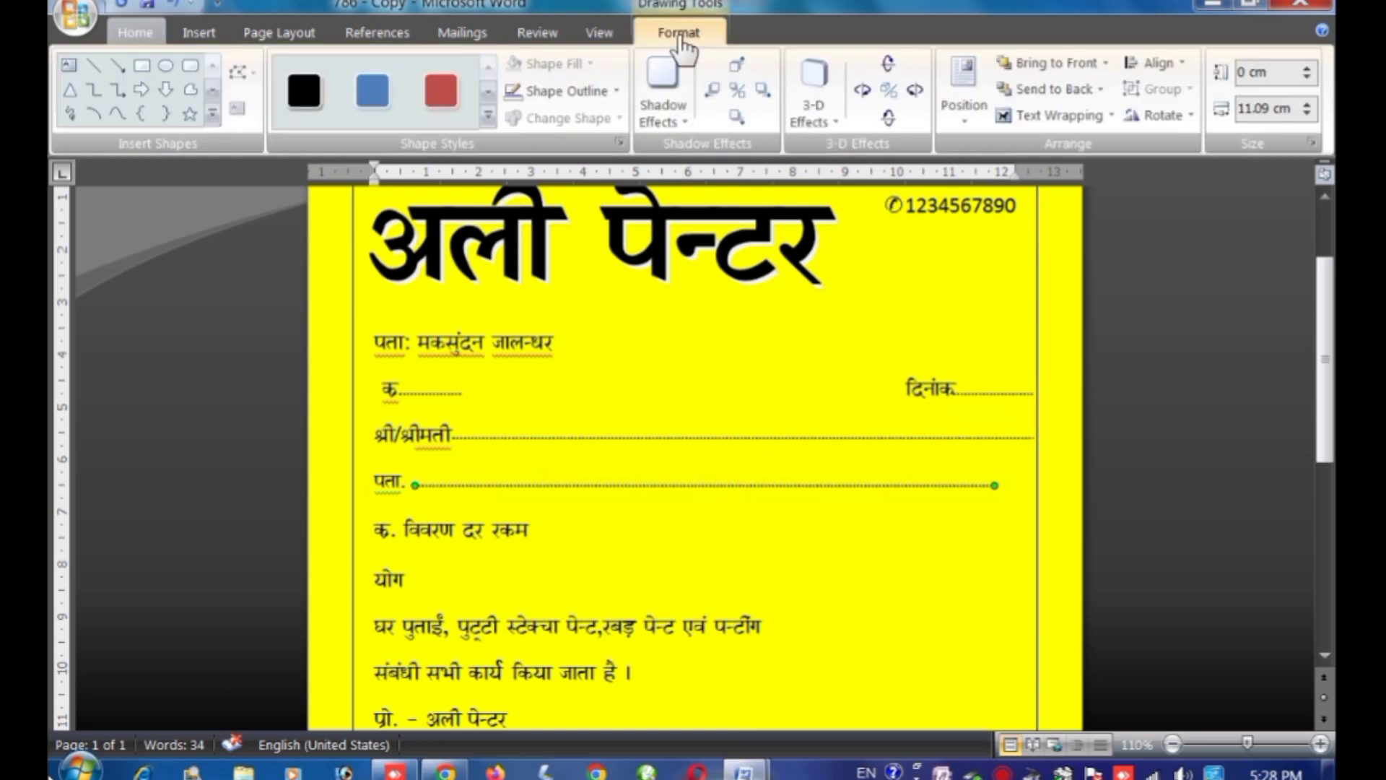
click(1306, 105)
click(1306, 105)
click(1307, 105)
click(1306, 105)
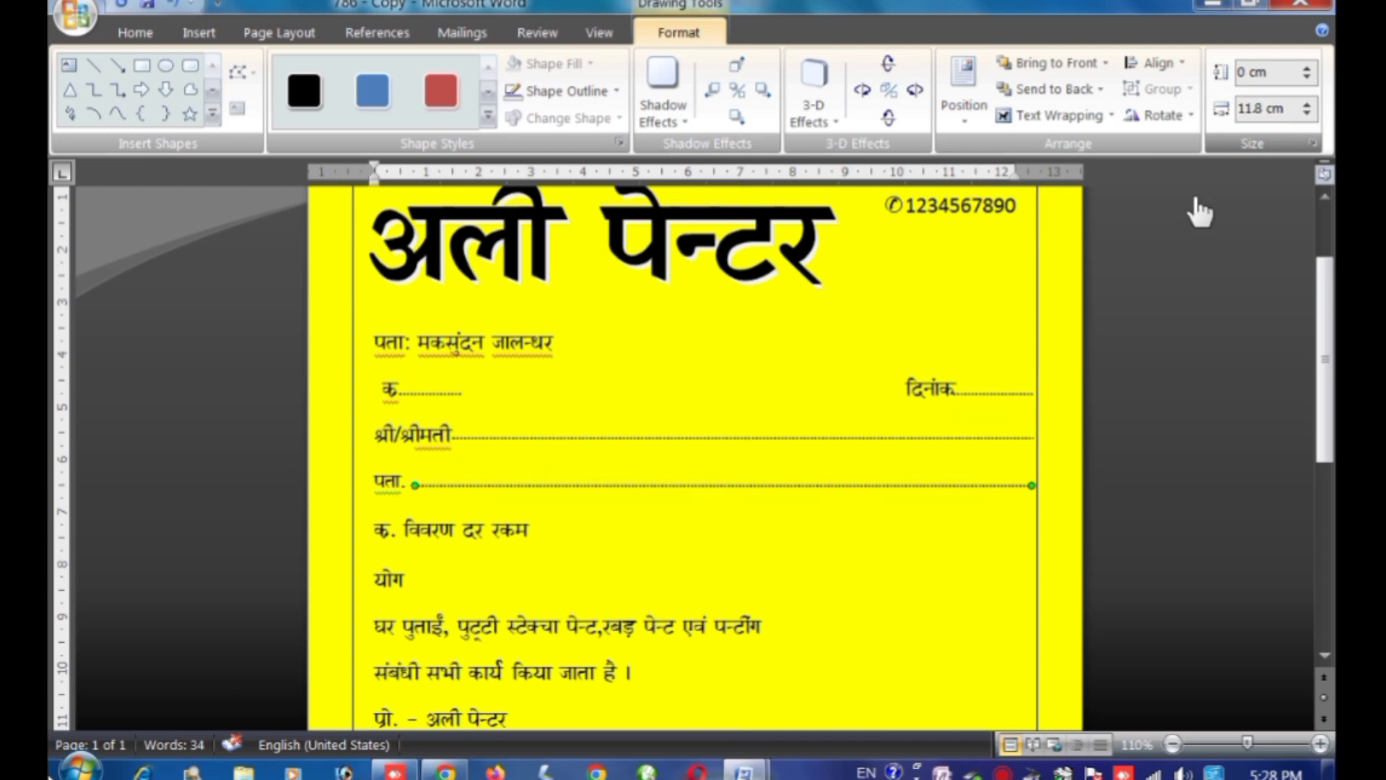
click(942, 564)
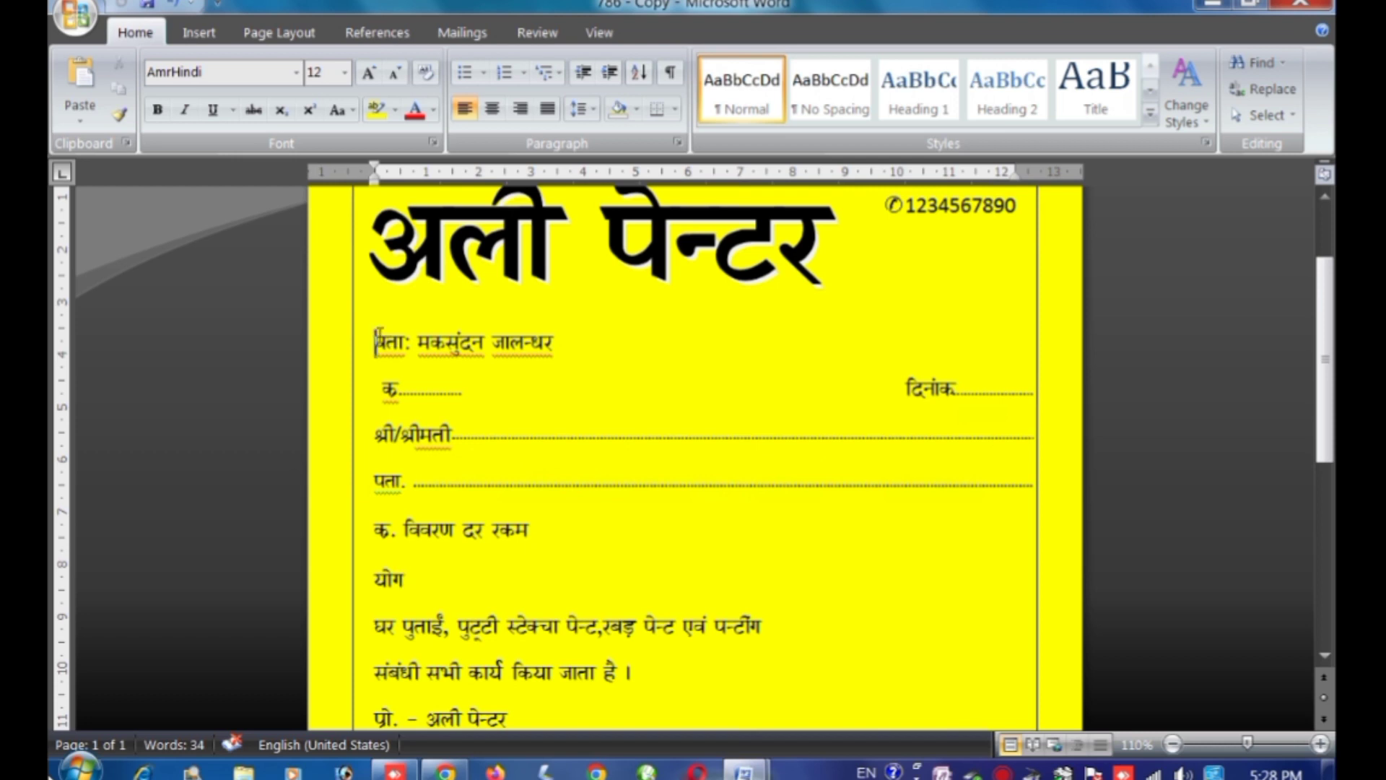
- Retype the misspelled heading letters as 'jz' and compare against the finished 786 bill
click(380, 441)
click(376, 484)
scroll(518, 261, up, 3)
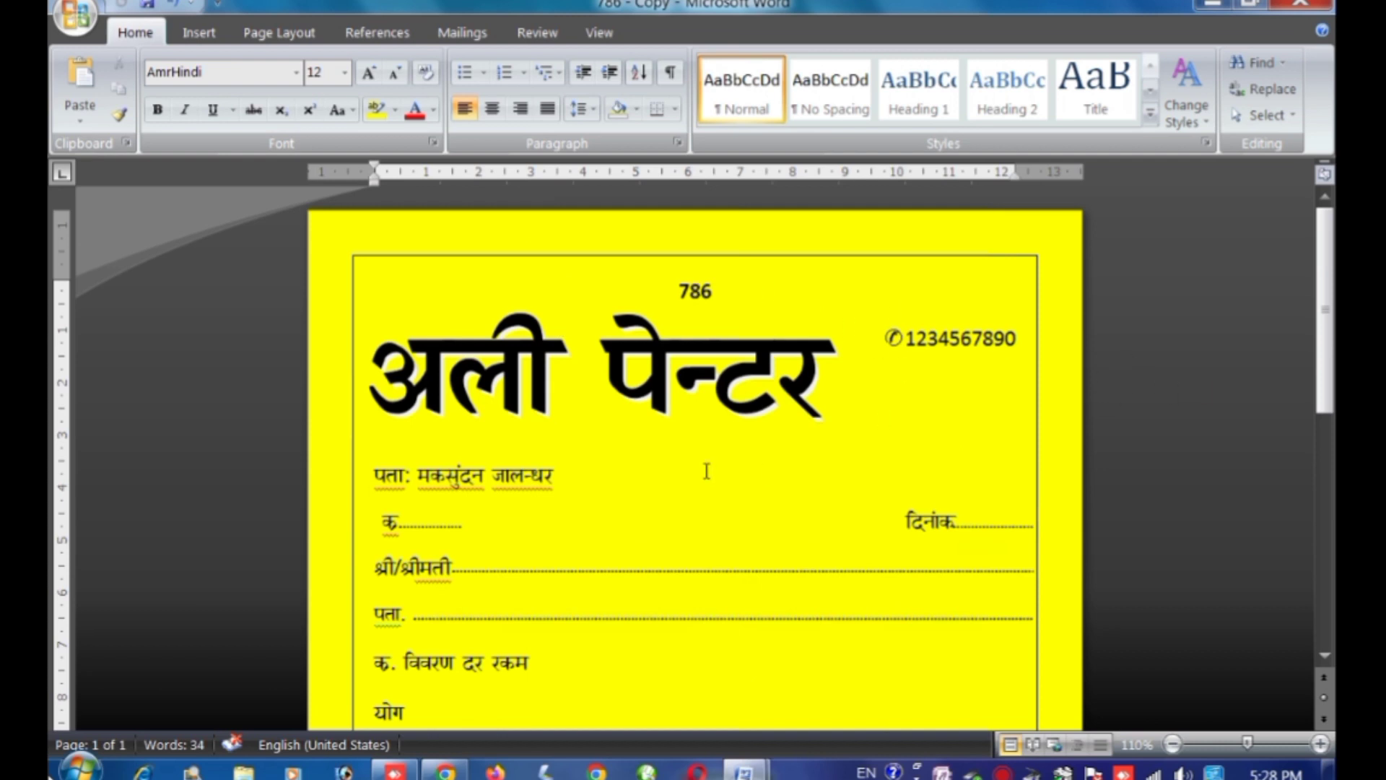
scroll(706, 471, down, 4)
key(BackSpace)
text(jz)
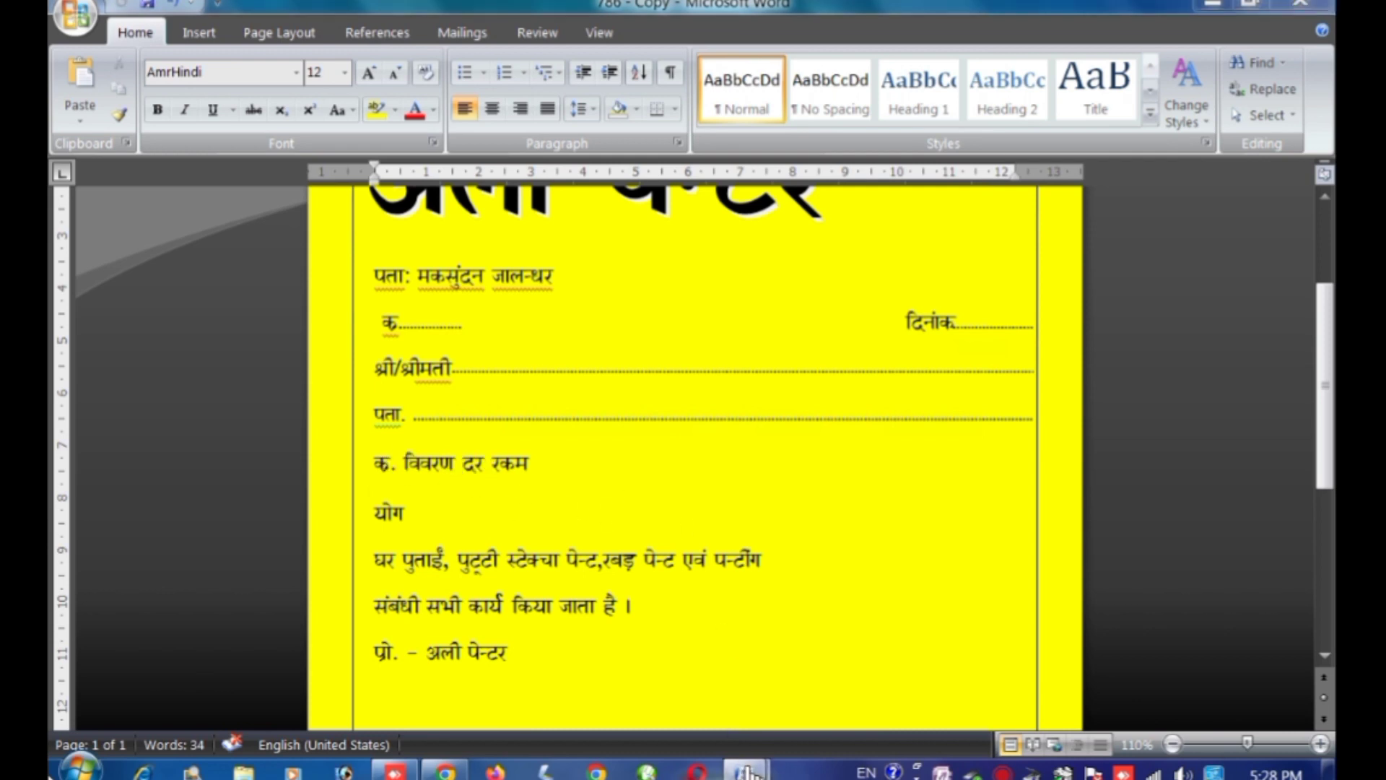
click(656, 682)
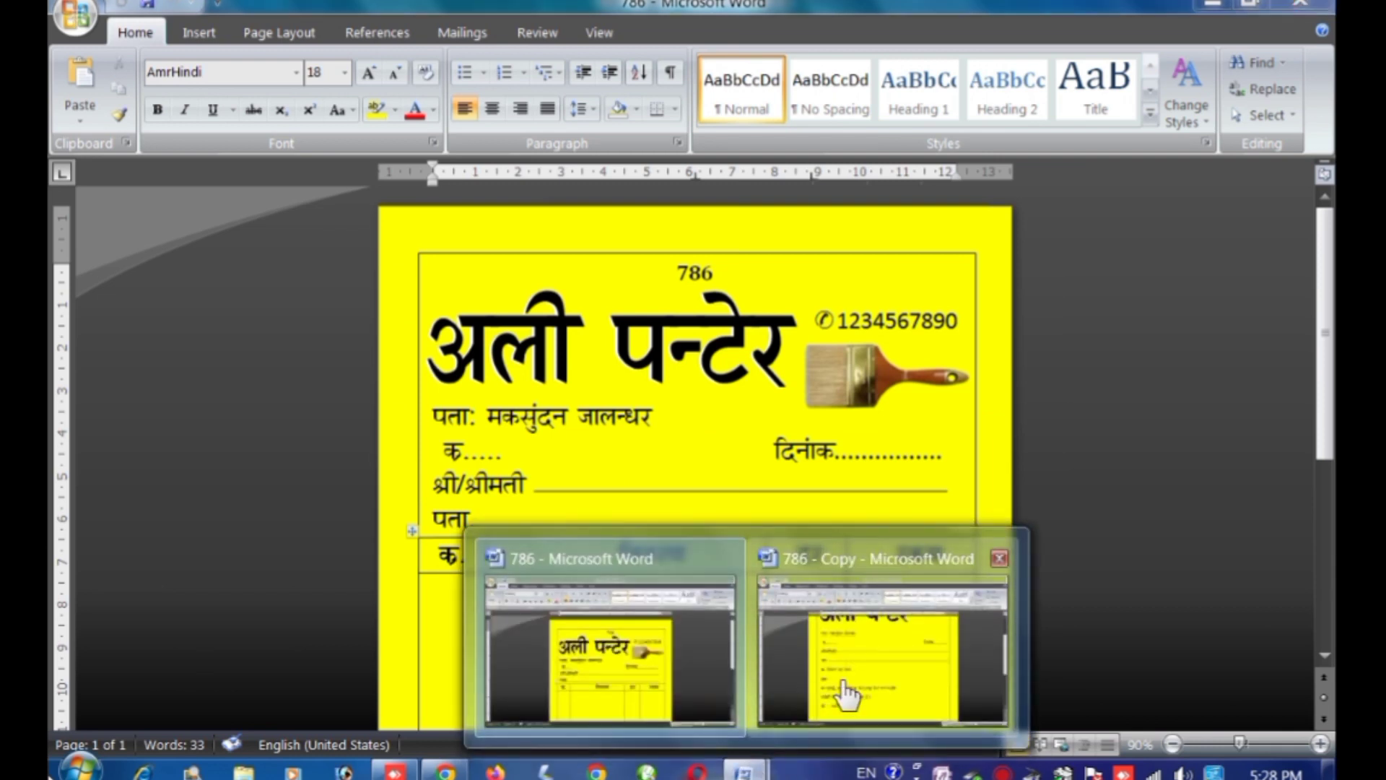
mouse_move(745, 772)
click(880, 671)
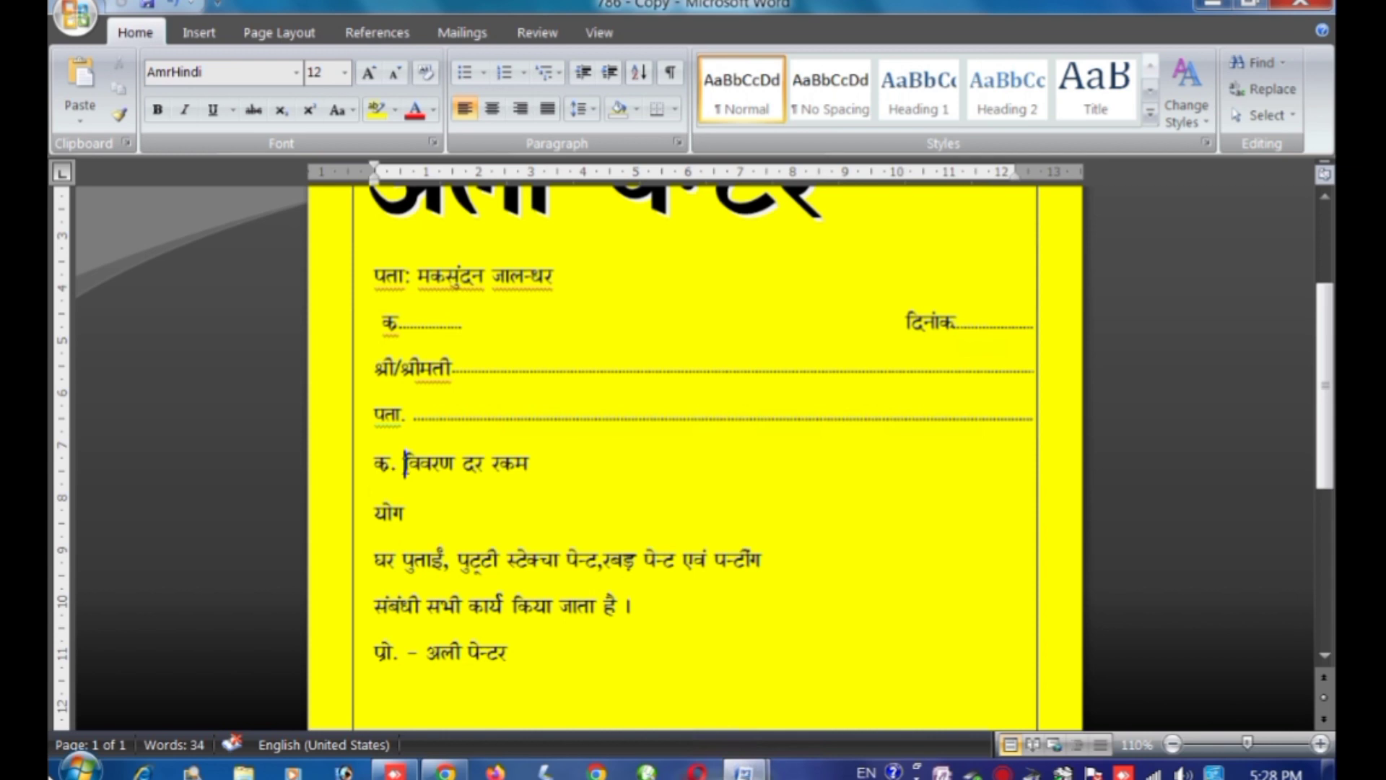
- Replace the spaces after क., विवरण and दर with tab gaps
key(BackSpace)
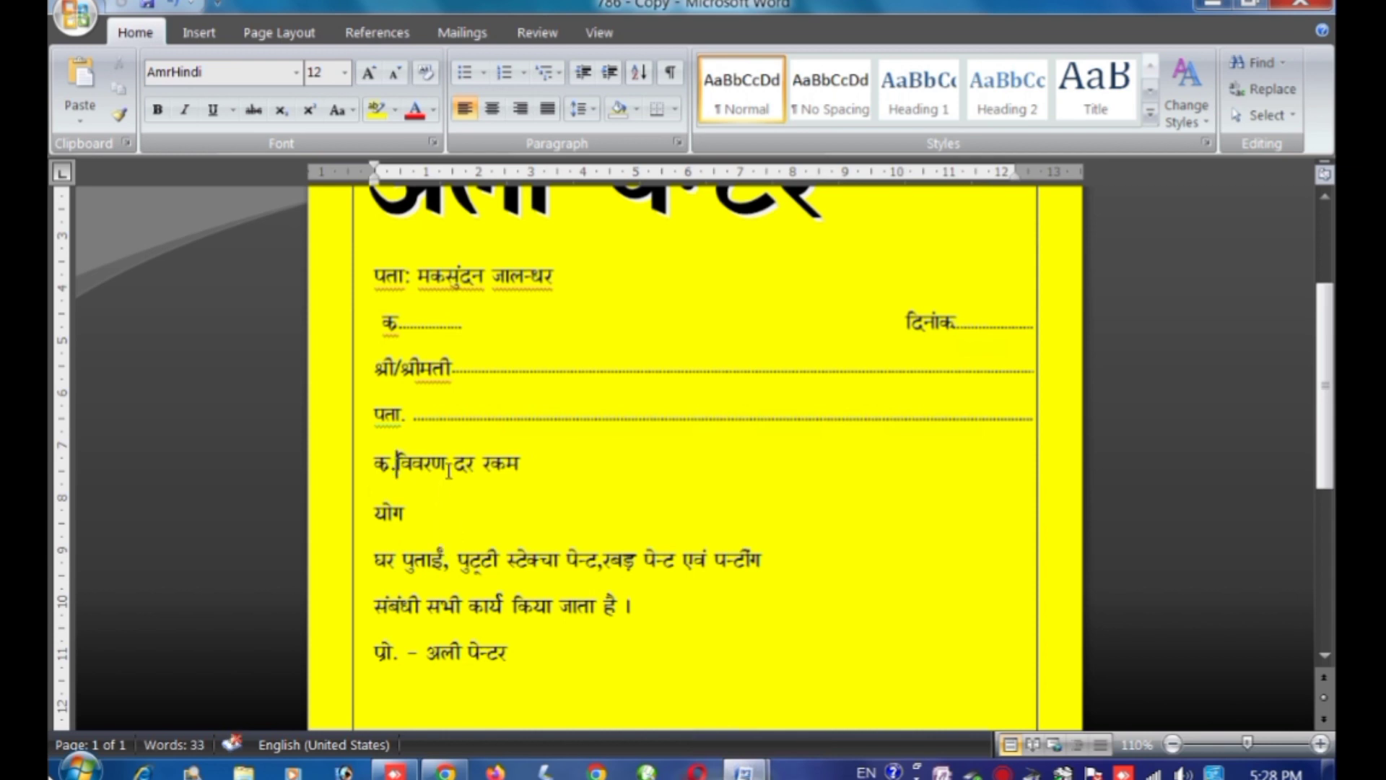
click(452, 468)
key(BackSpace)
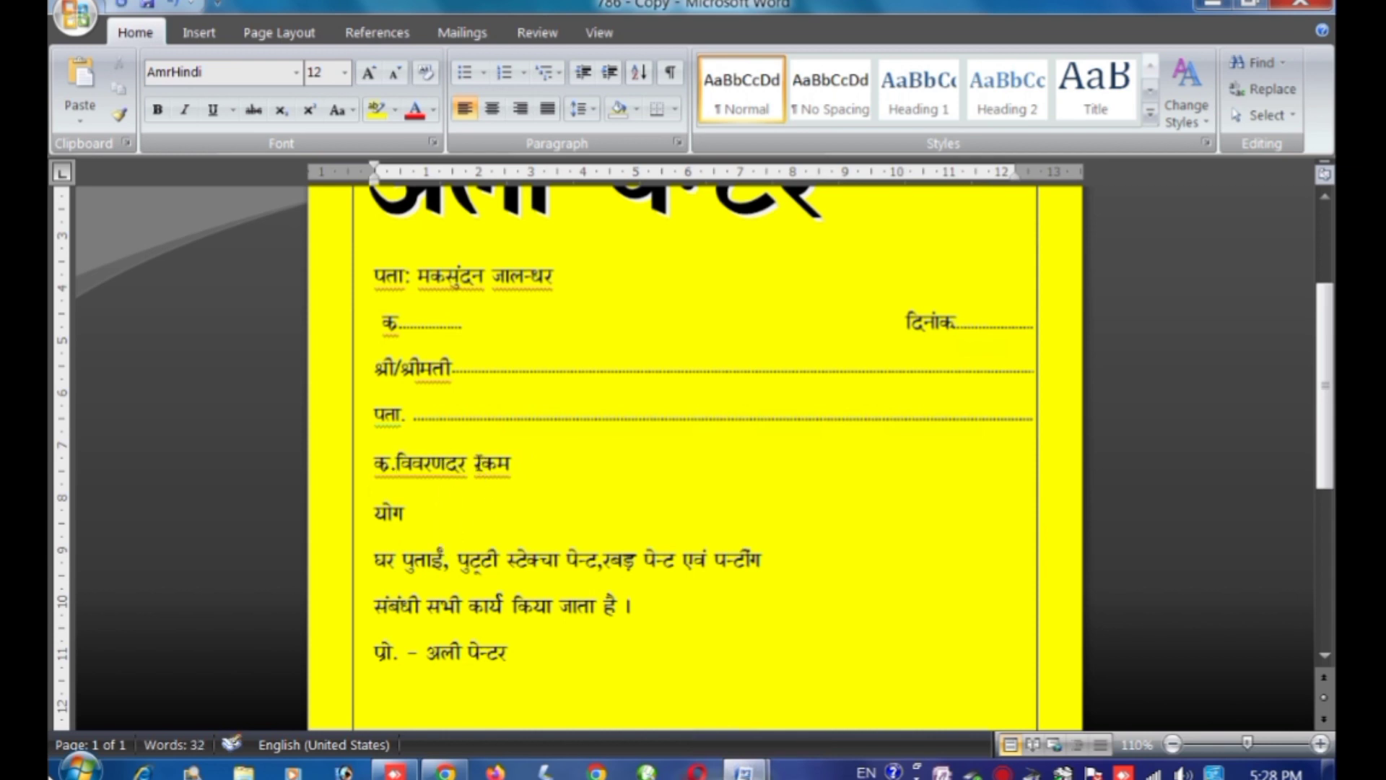
click(473, 466)
key(BackSpace)
click(397, 469)
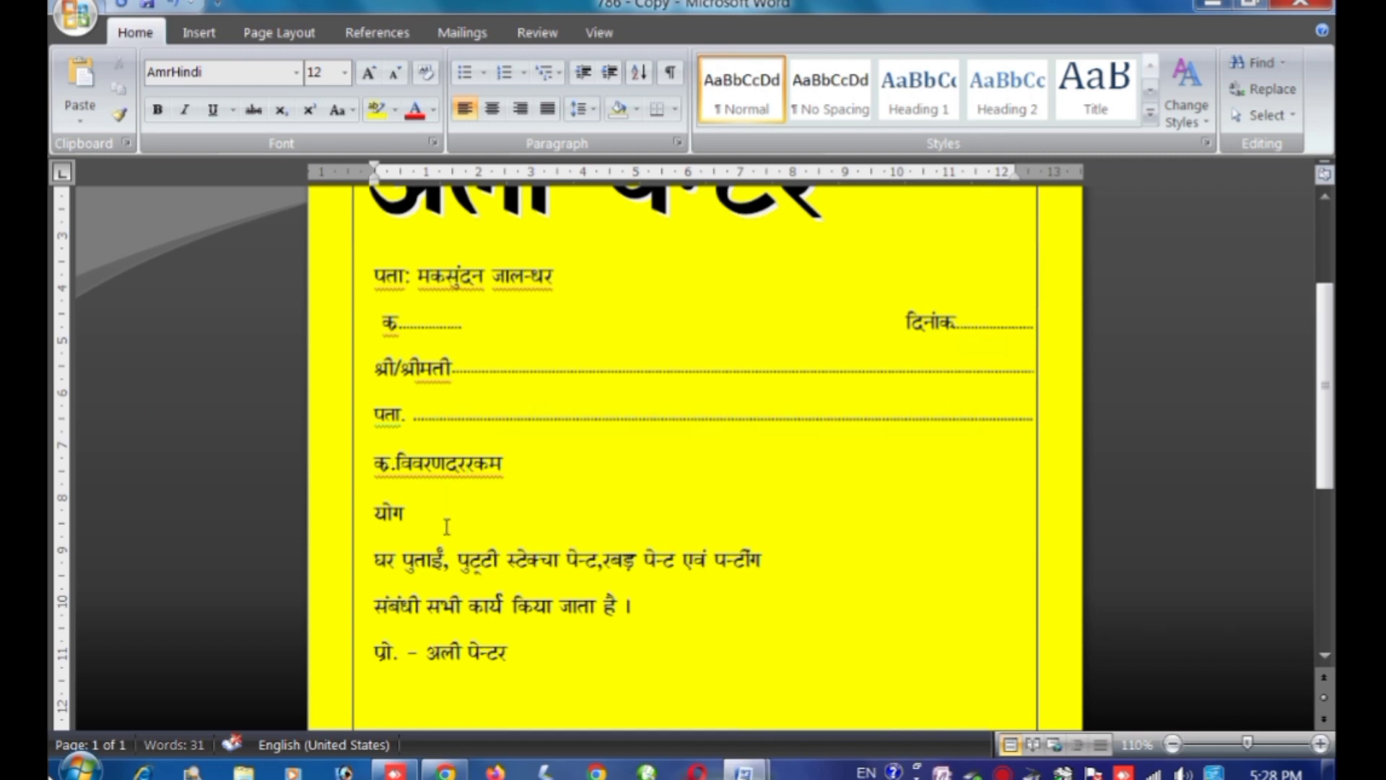
key(Tab)
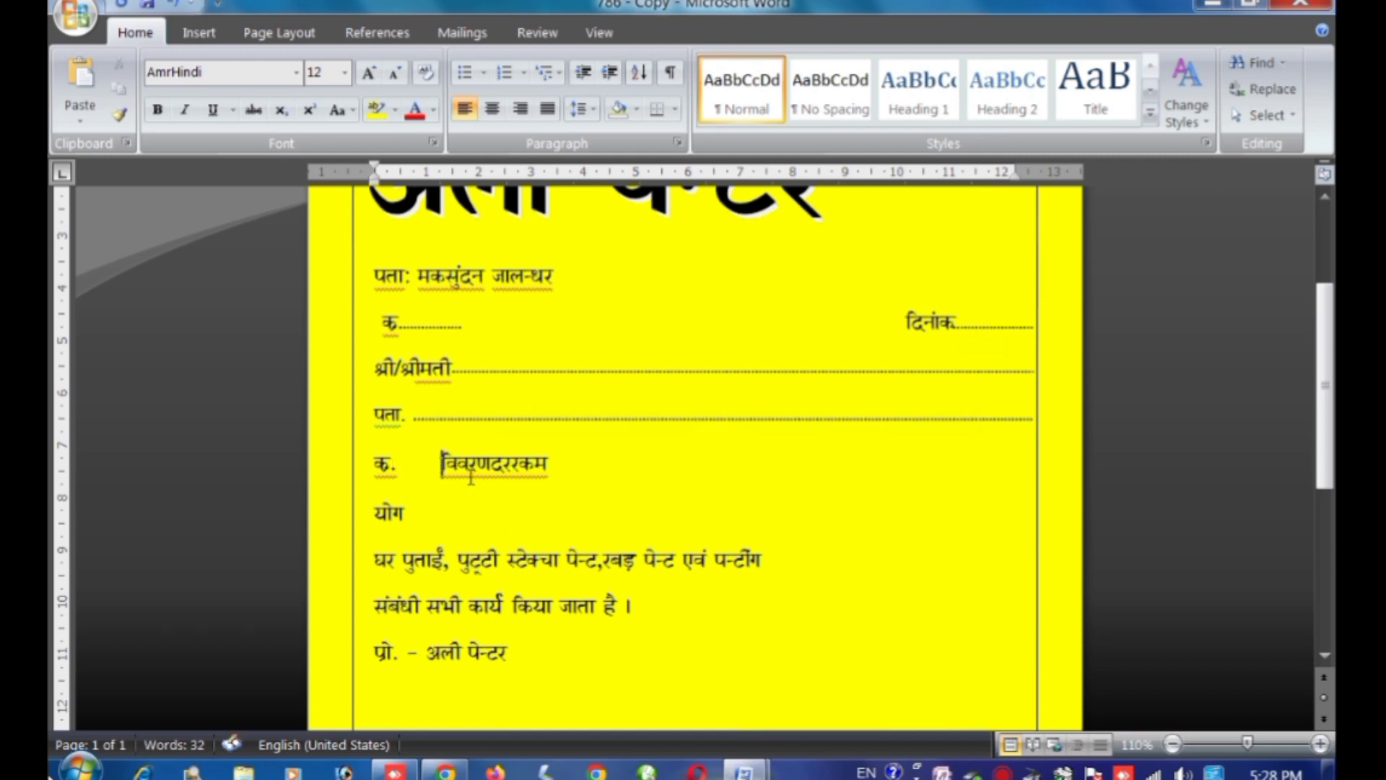
click(492, 466)
key(Tab)
click(529, 463)
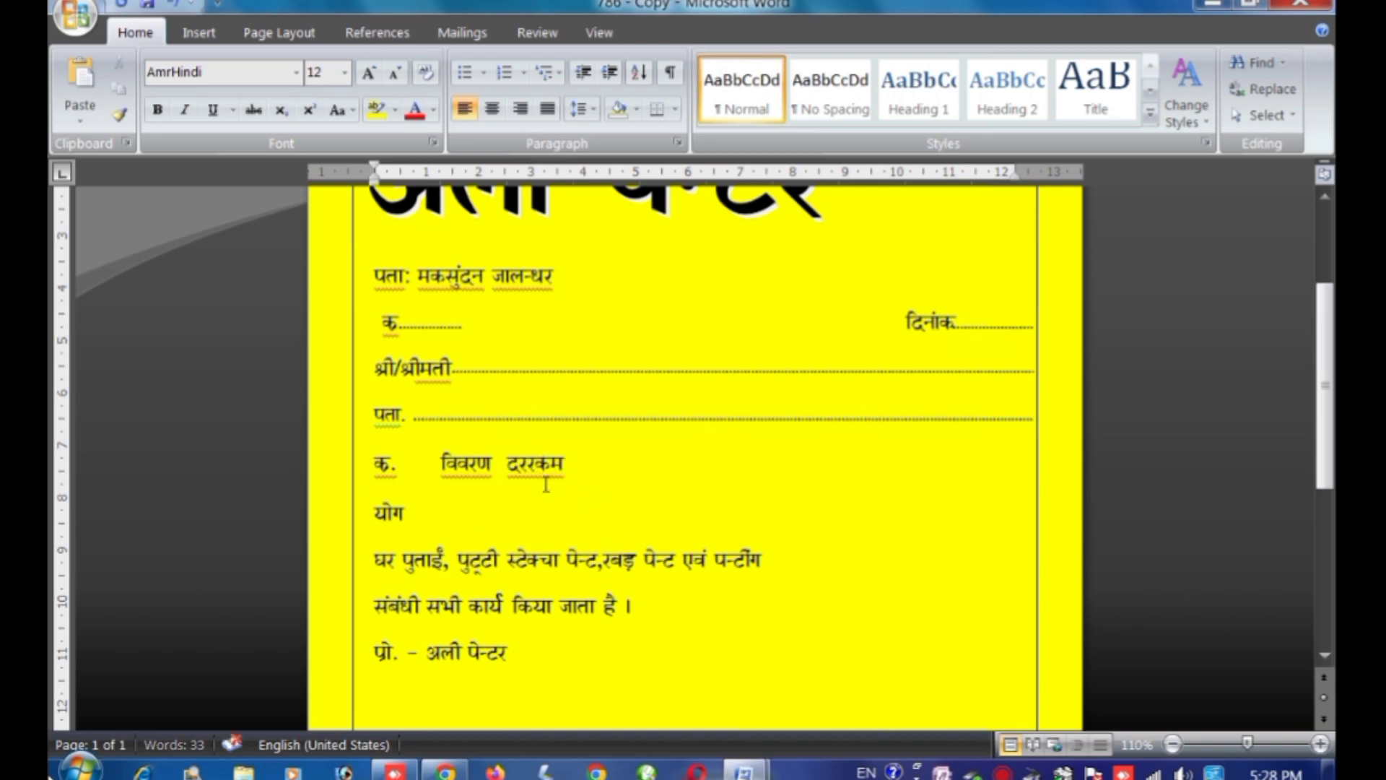
key(Tab)
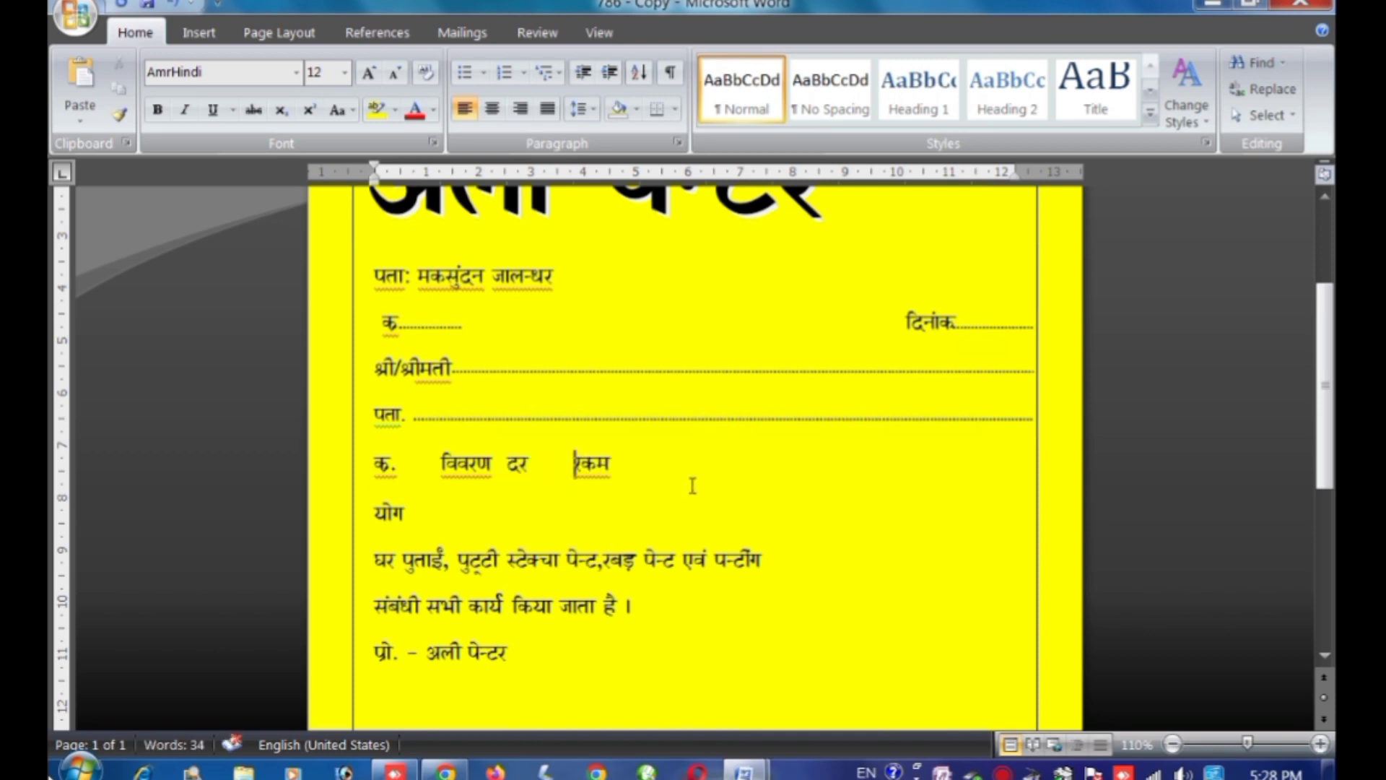
- Select the whole क. विवरण दर रकम heading line
mouse_move(622, 466)
mouse_down()
mouse_move(505, 446)
mouse_move(415, 466)
mouse_up()
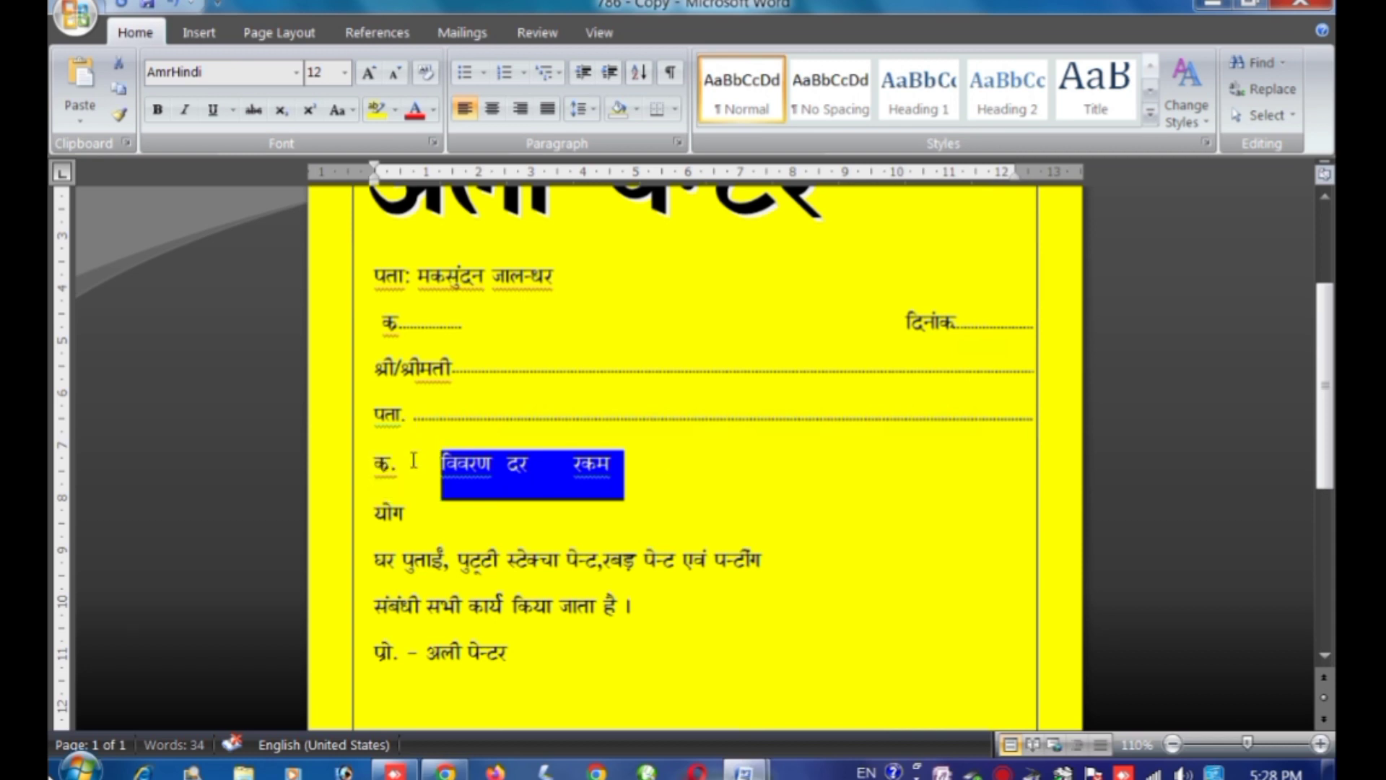
click(436, 466)
click(618, 463)
drag(620, 465, 377, 478)
click(634, 473)
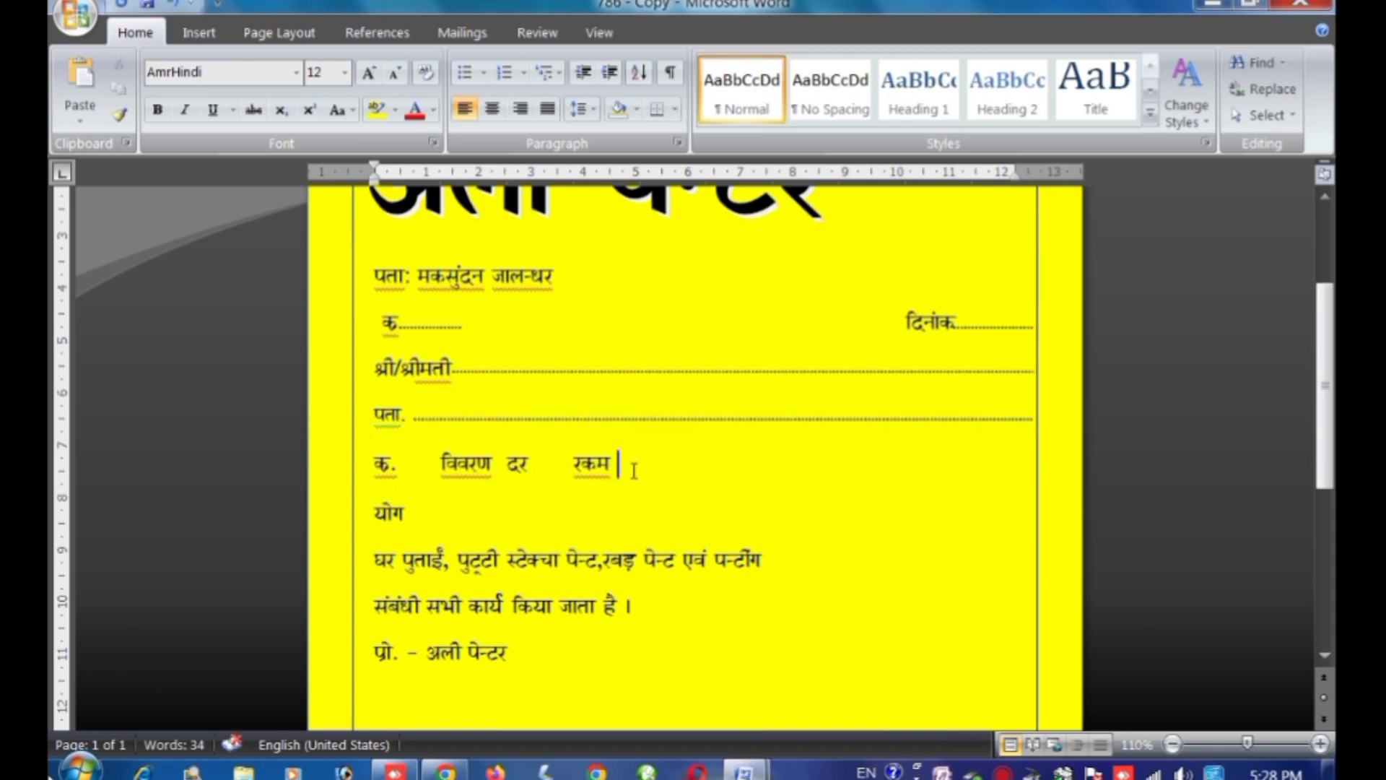
key(shift+Left)
key(shift+Left)
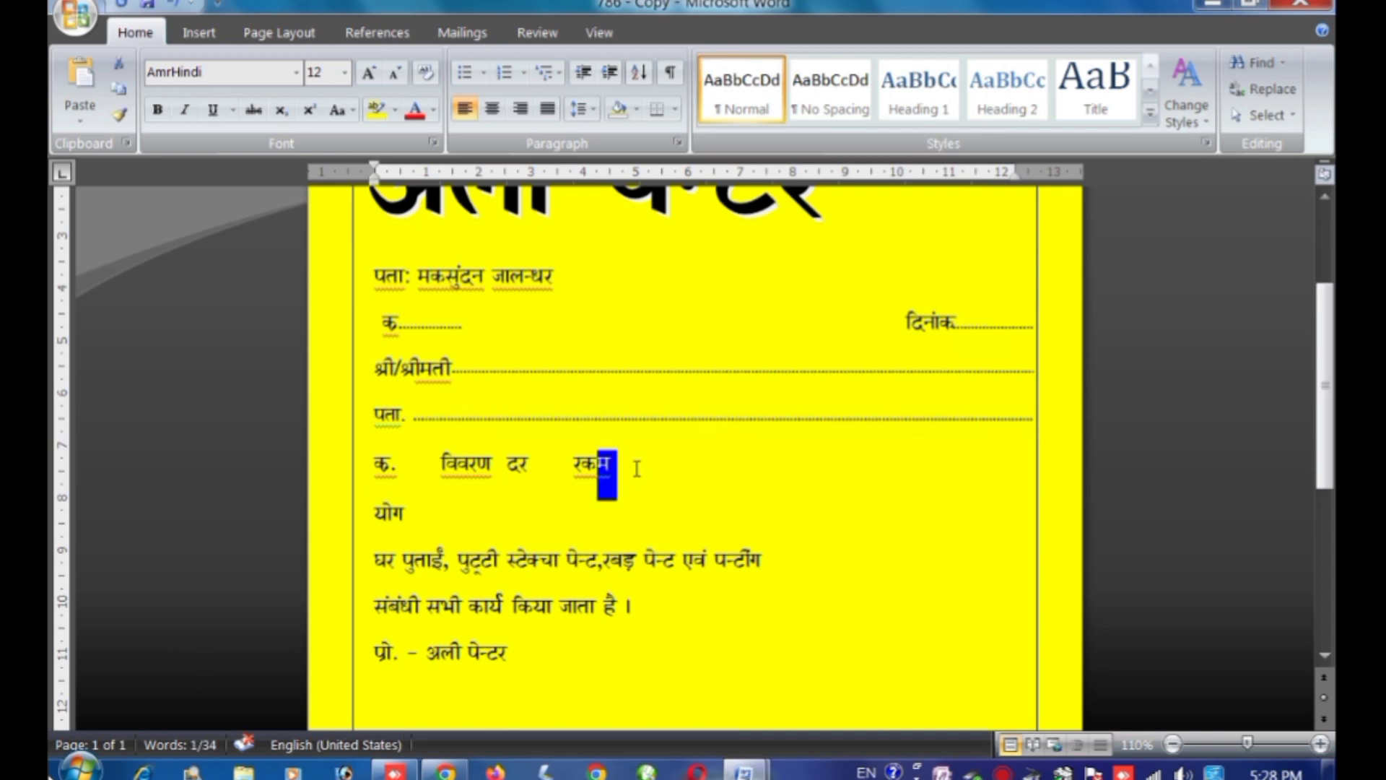
key(shift+Left)
key(shift+Left)
key(shift+Left)
key(shift+Left)
key(shift+Left)
key(shift+Left)
key(shift+Left)
key(shift+Left)
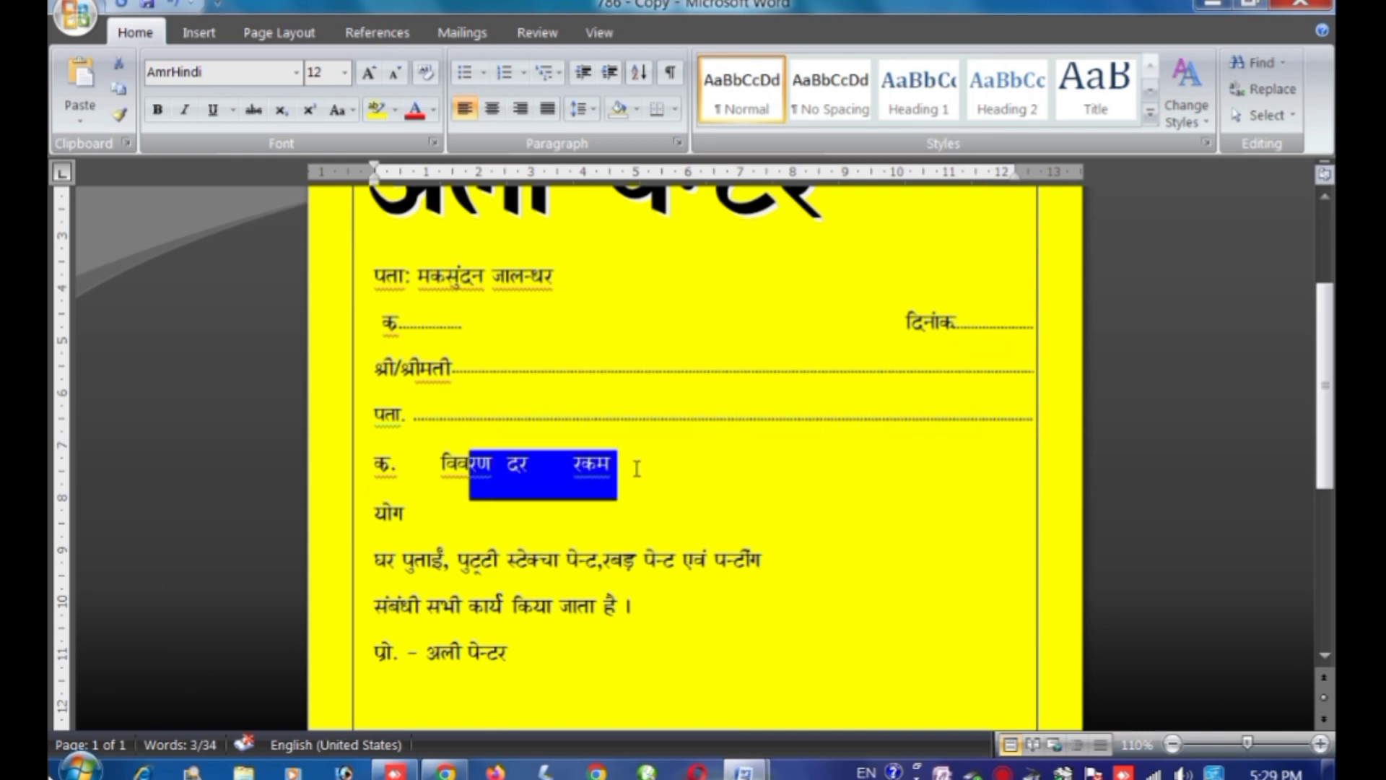
key(shift+Left)
key(shift+Left)
key(shift+Left)
key(shift+Left)
key(shift+Left)
key(shift+Left)
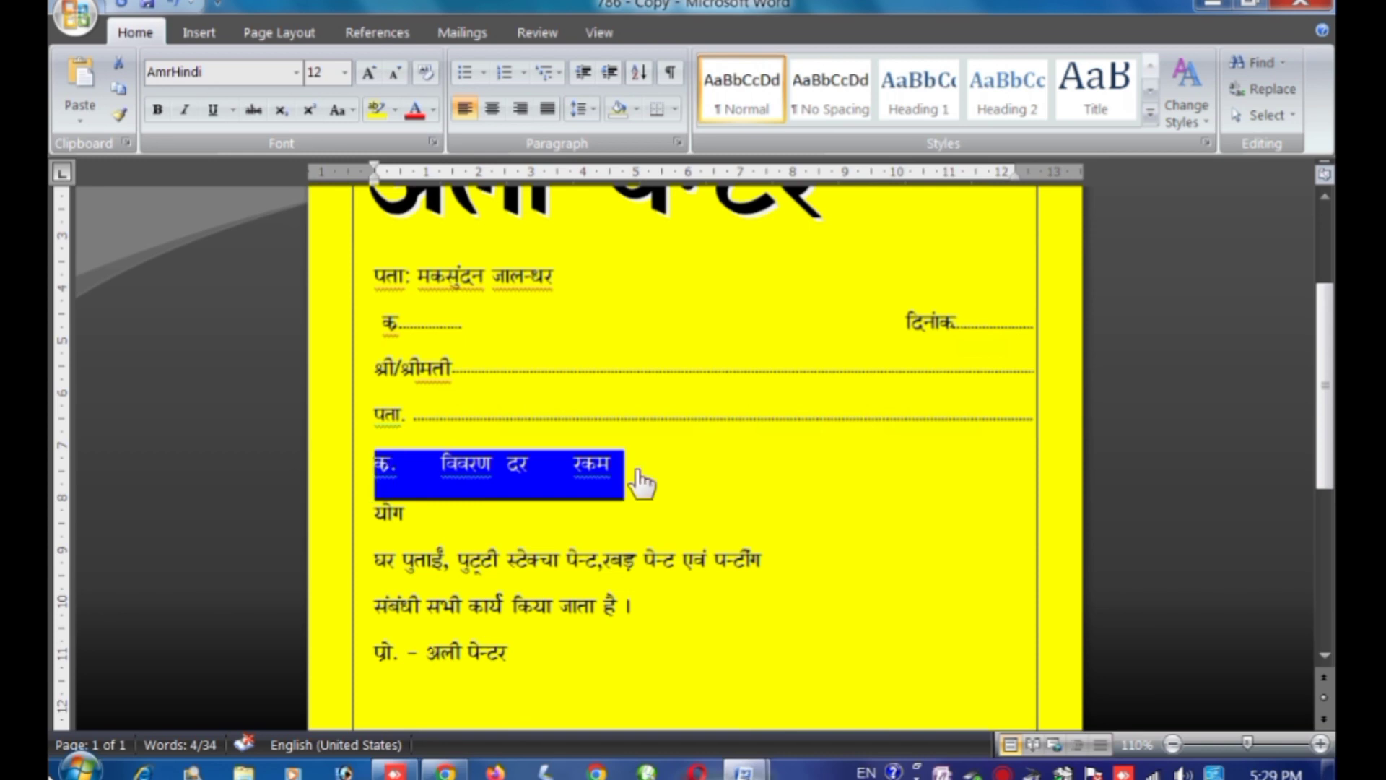
- Convert the selected heading line into a one-row, four-column table with Insert Table
click(200, 33)
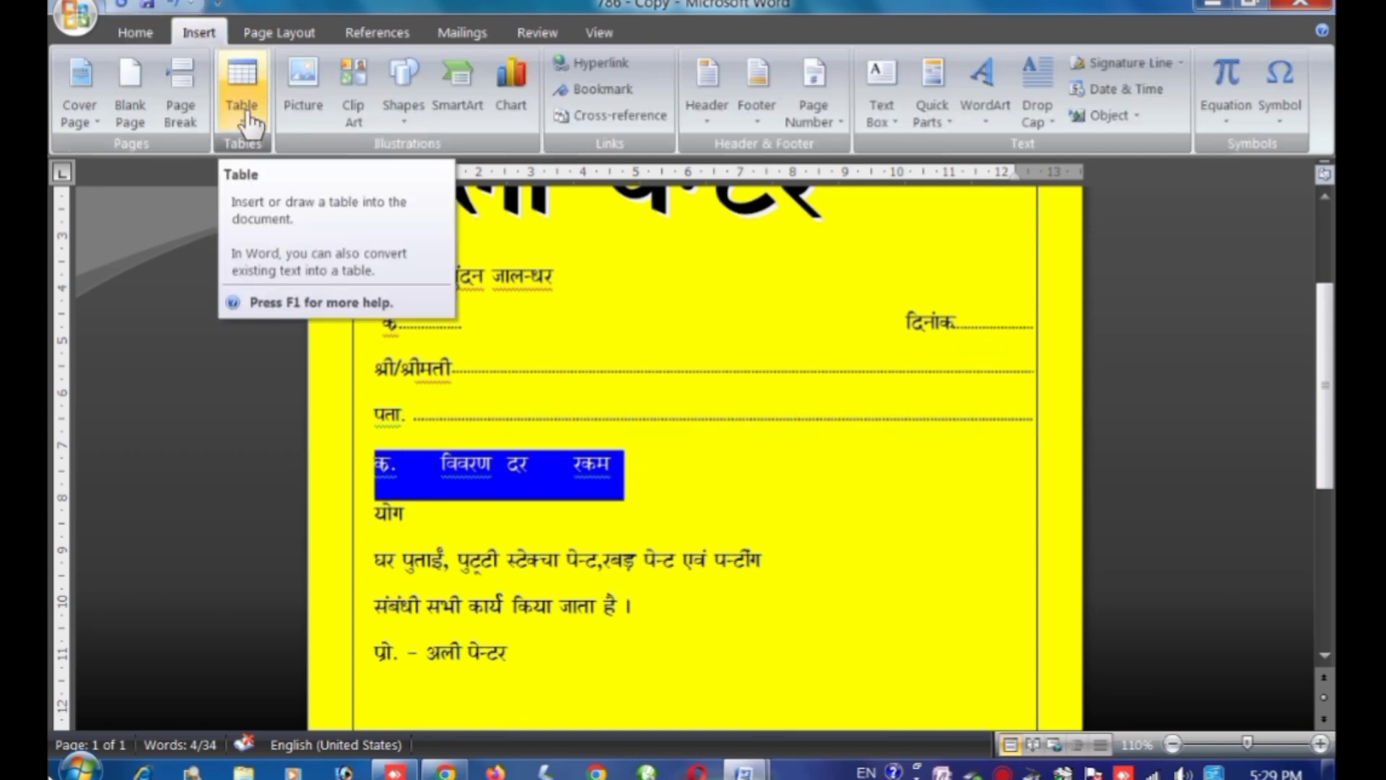
click(244, 119)
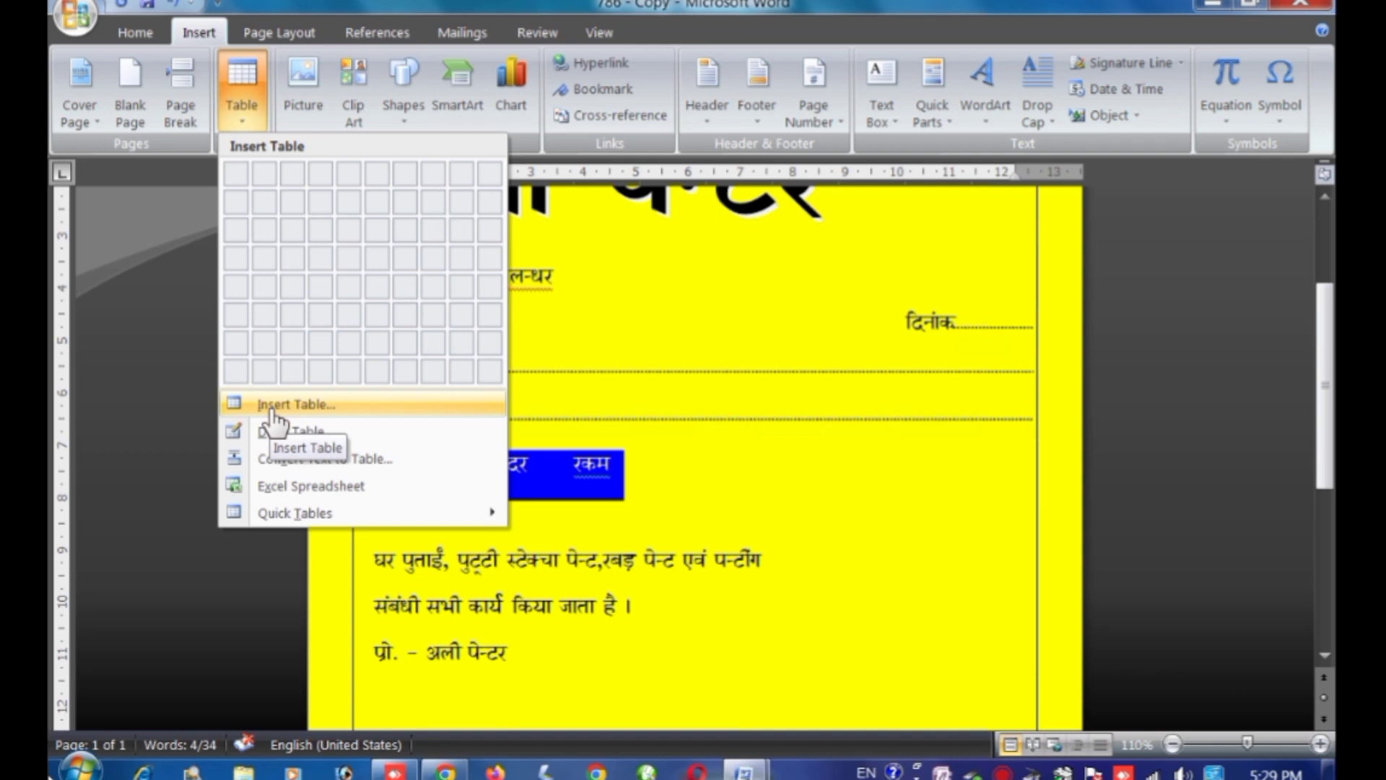
click(272, 417)
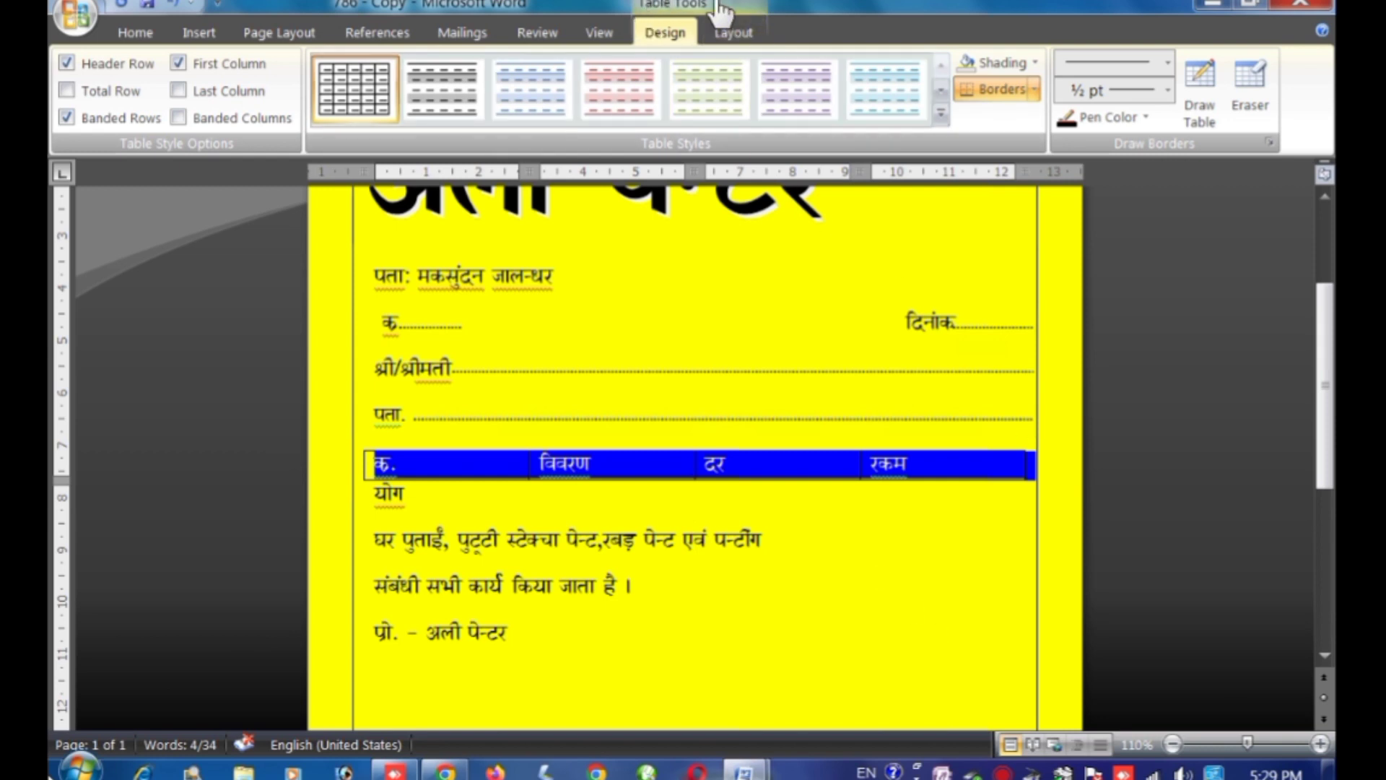
click(734, 32)
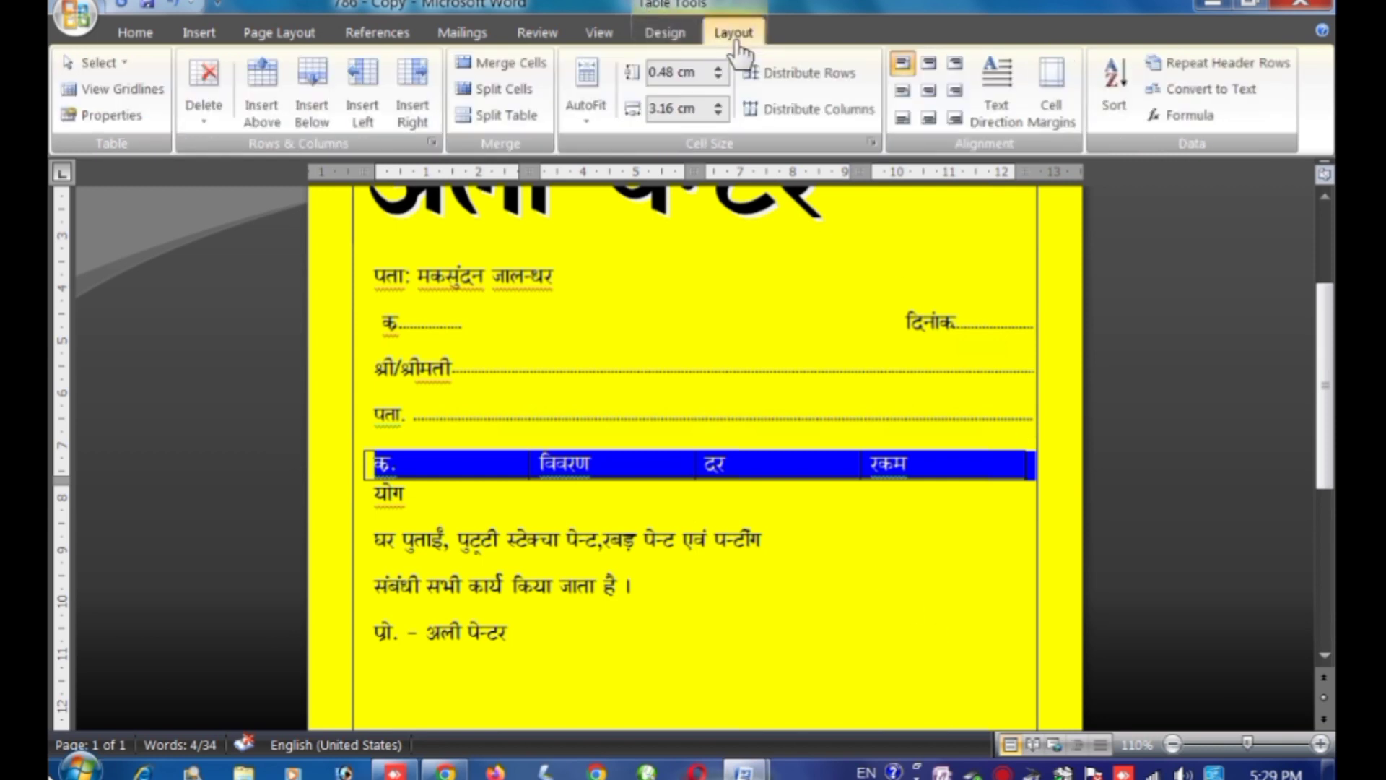
- Centre the heading cells, narrow the क. and दर columns and widen विवरण
click(929, 91)
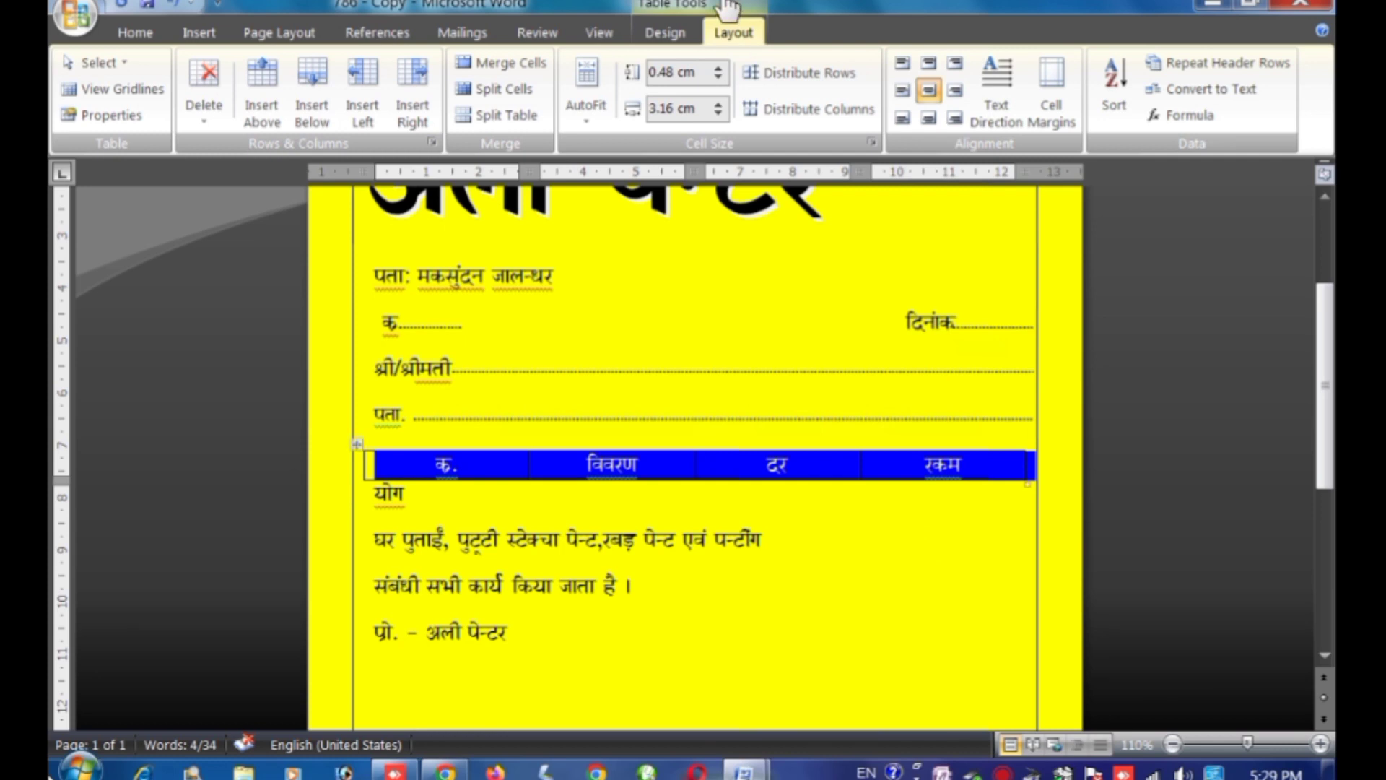
click(915, 607)
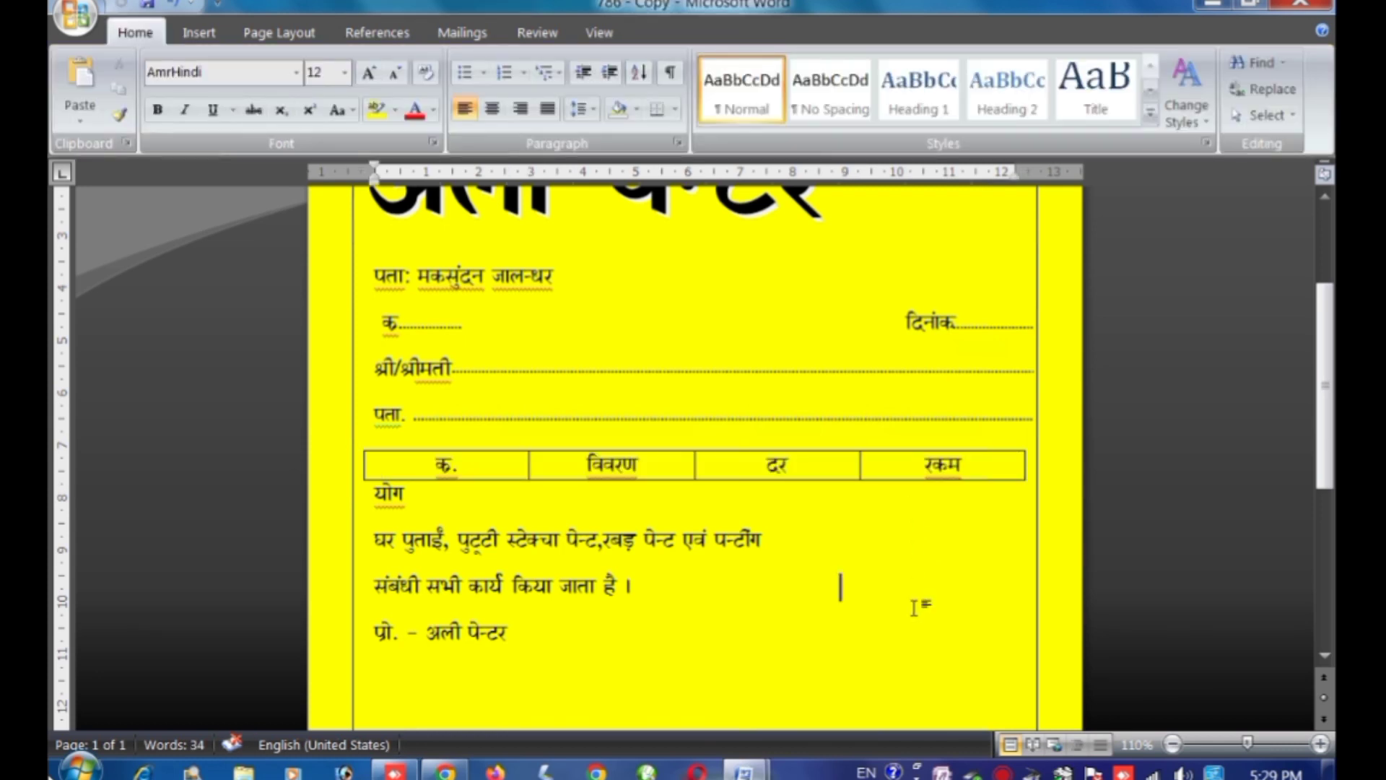
drag(529, 464, 427, 471)
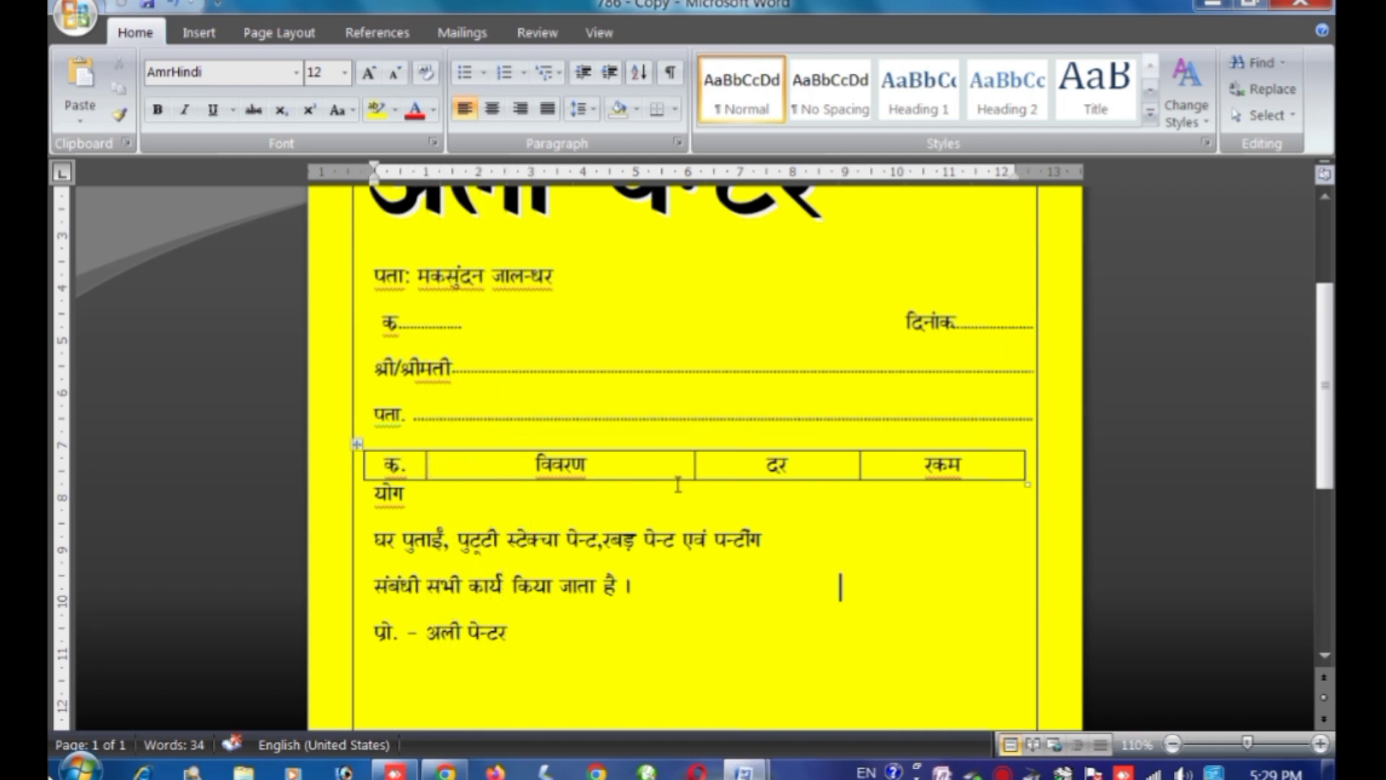
drag(693, 463, 924, 466)
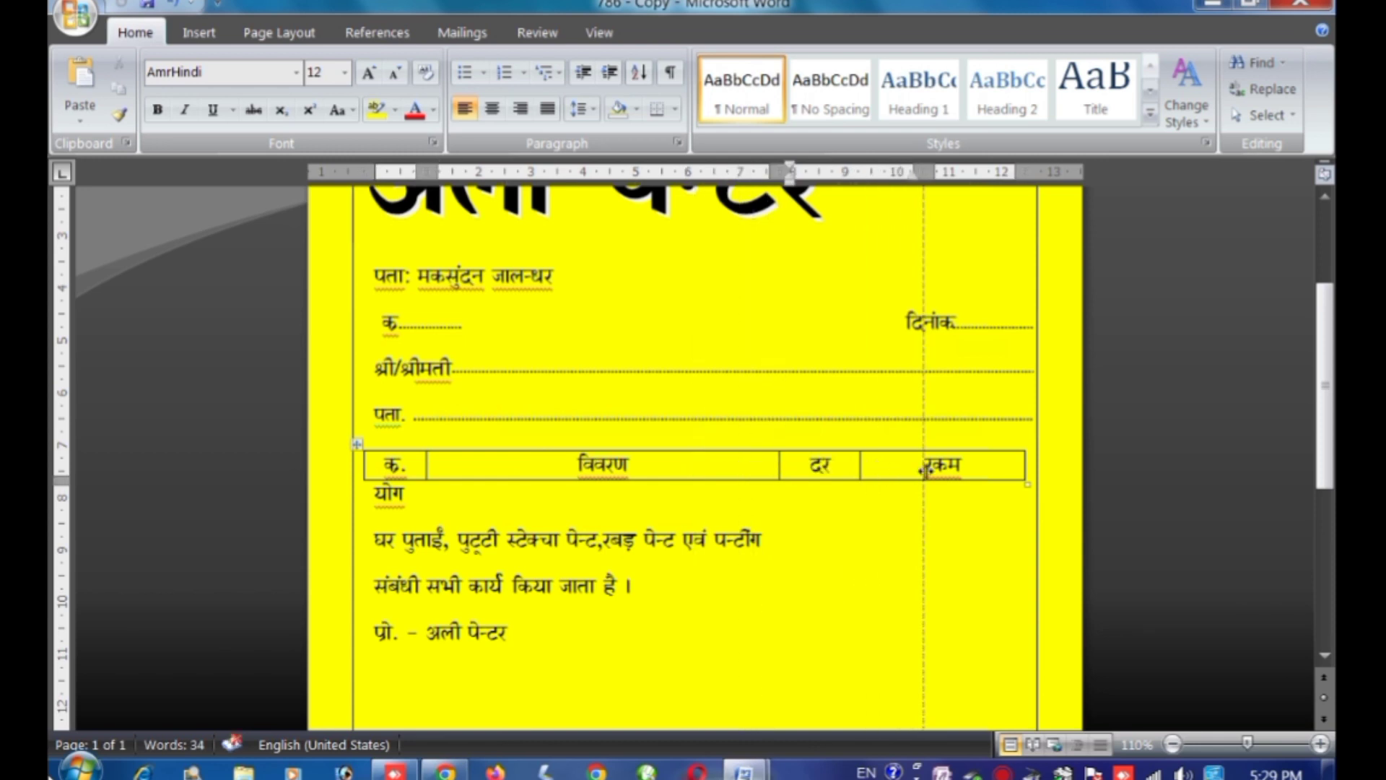
drag(776, 462, 858, 463)
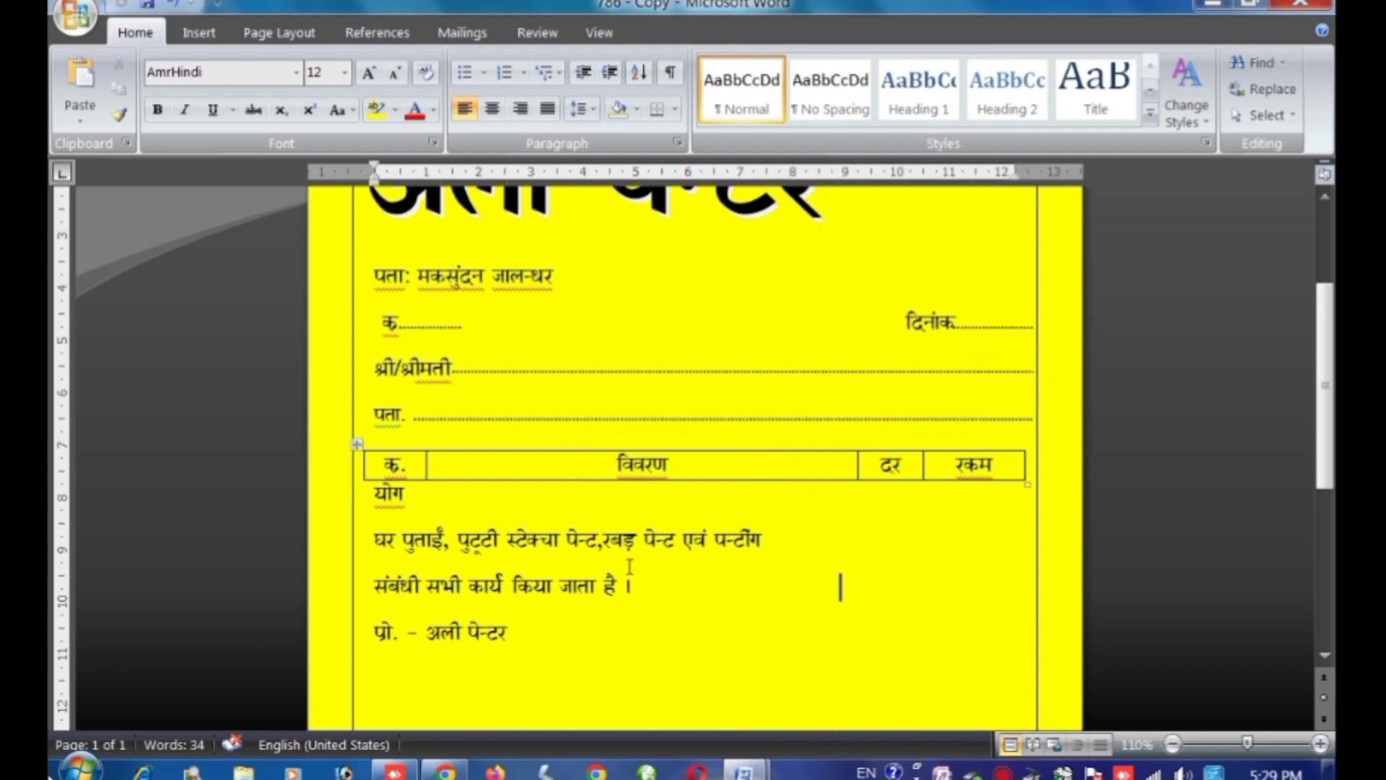
click(1009, 474)
- Add body rows below the headings and heighten the first row with repeated line breaks
key(Tab)
key(Tab)
key(Tab)
key(Tab)
key(Tab)
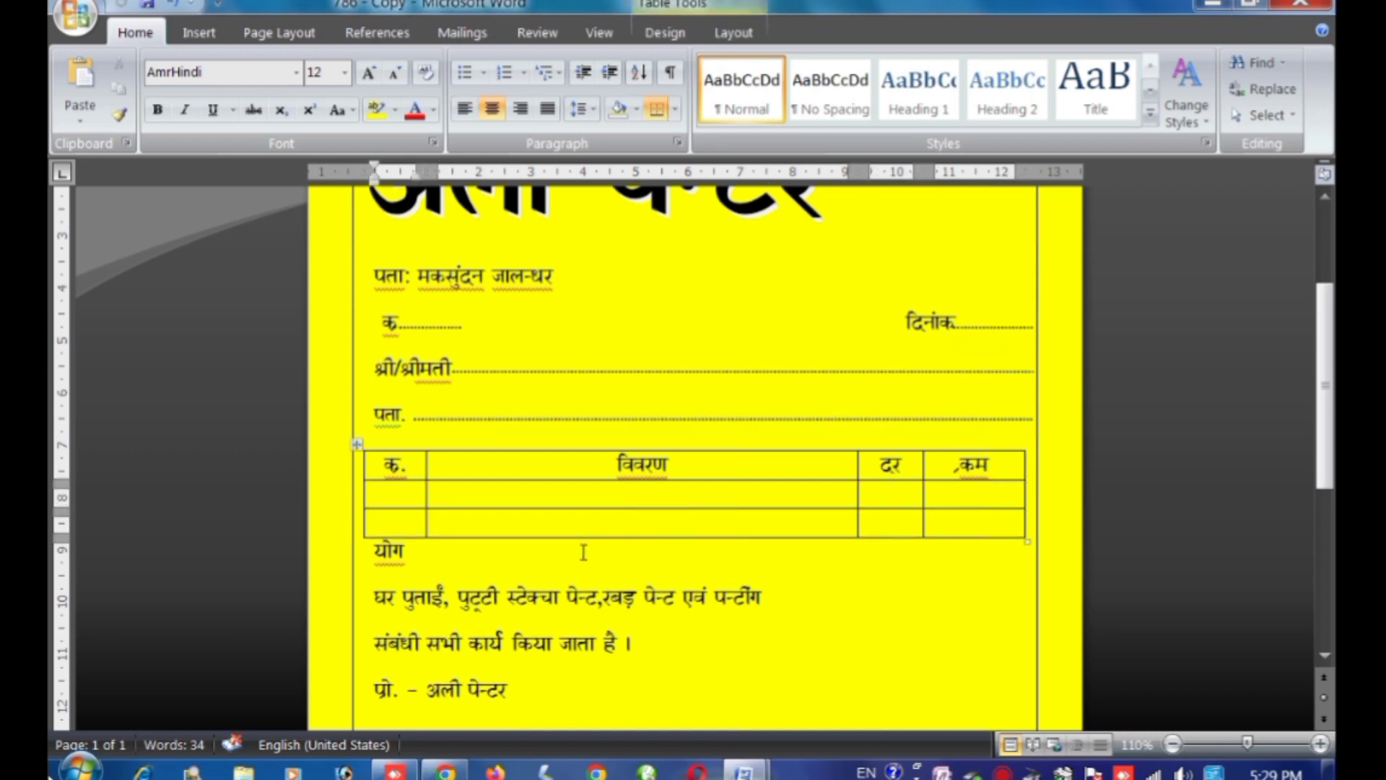
click(479, 489)
key(Return)
key(Return)
key(Return)
key(Return)
key(Return)
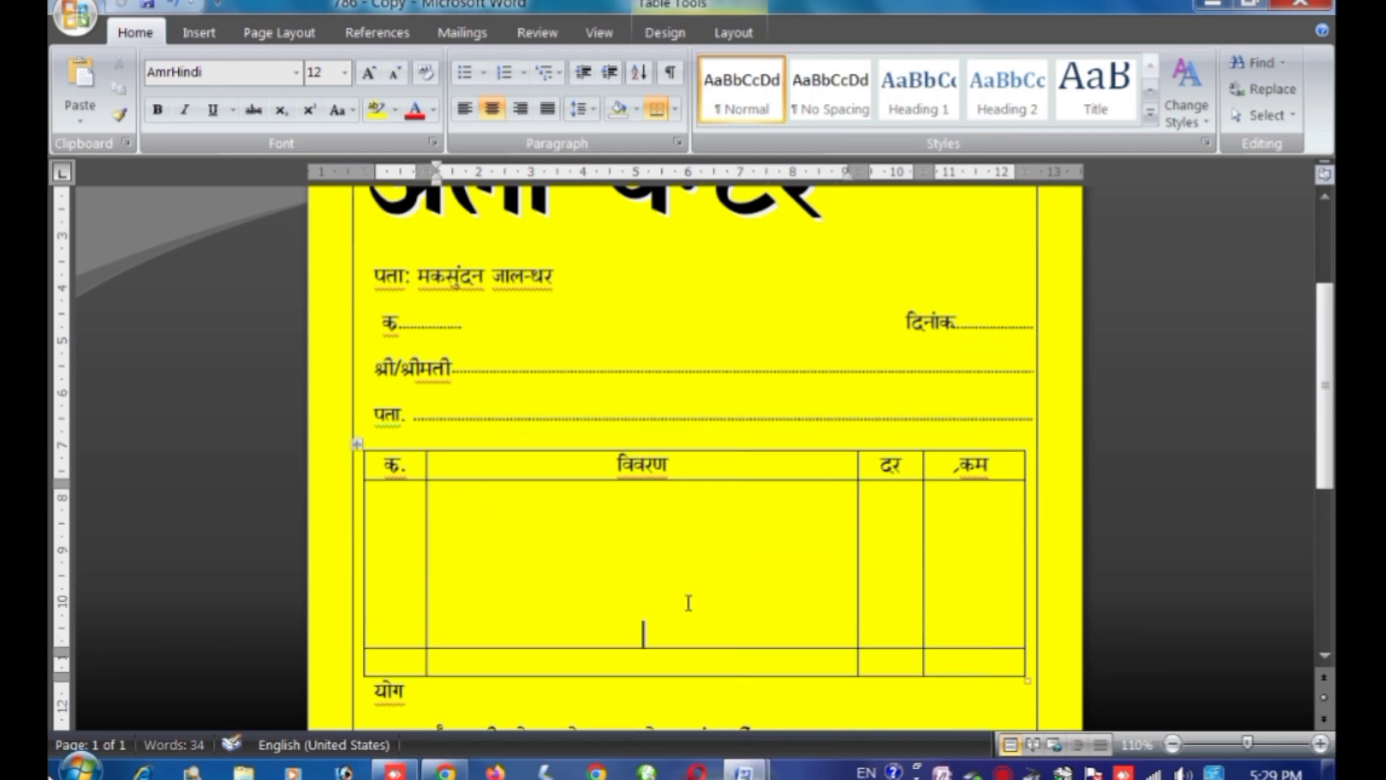
key(Return)
key(Return)
key(Return)
key(Return)
key(Return)
key(Return)
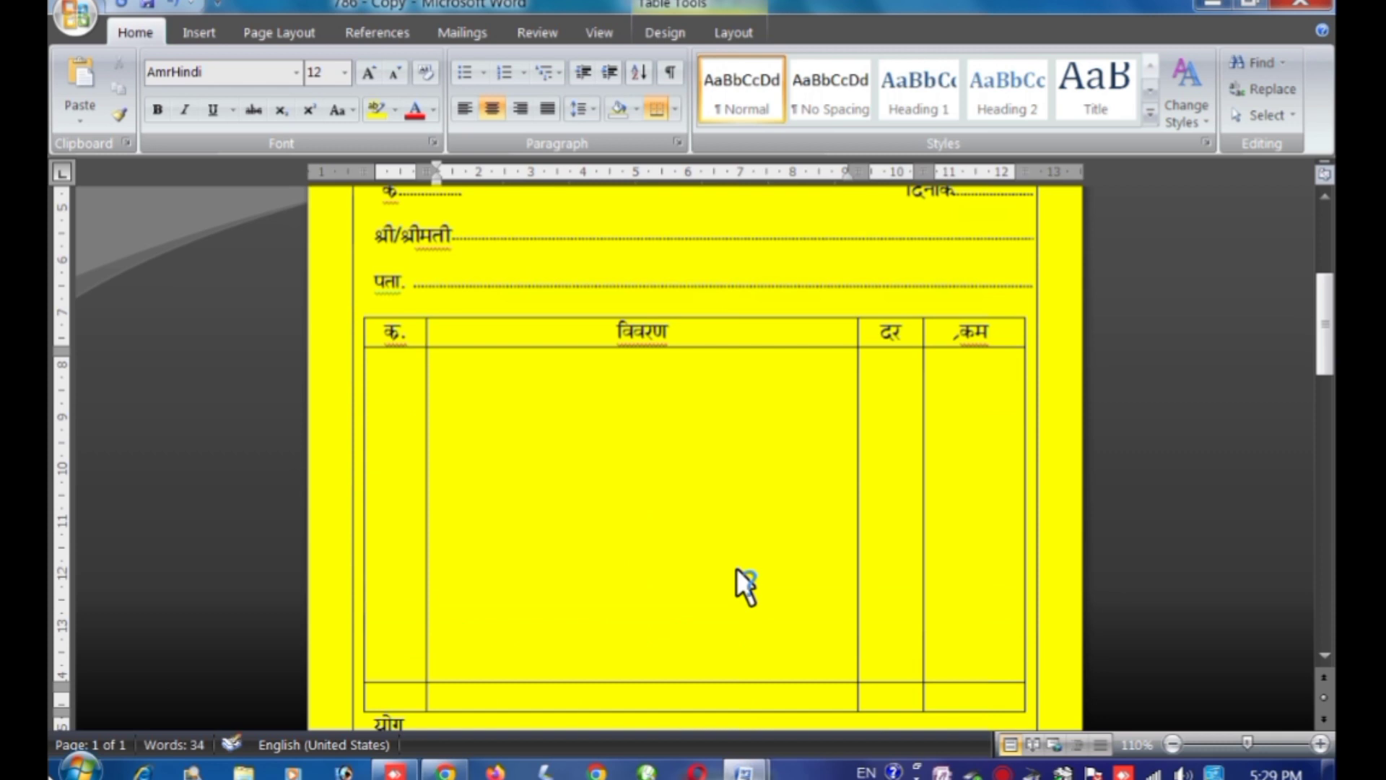
key(Return)
scroll(737, 568, down, 5)
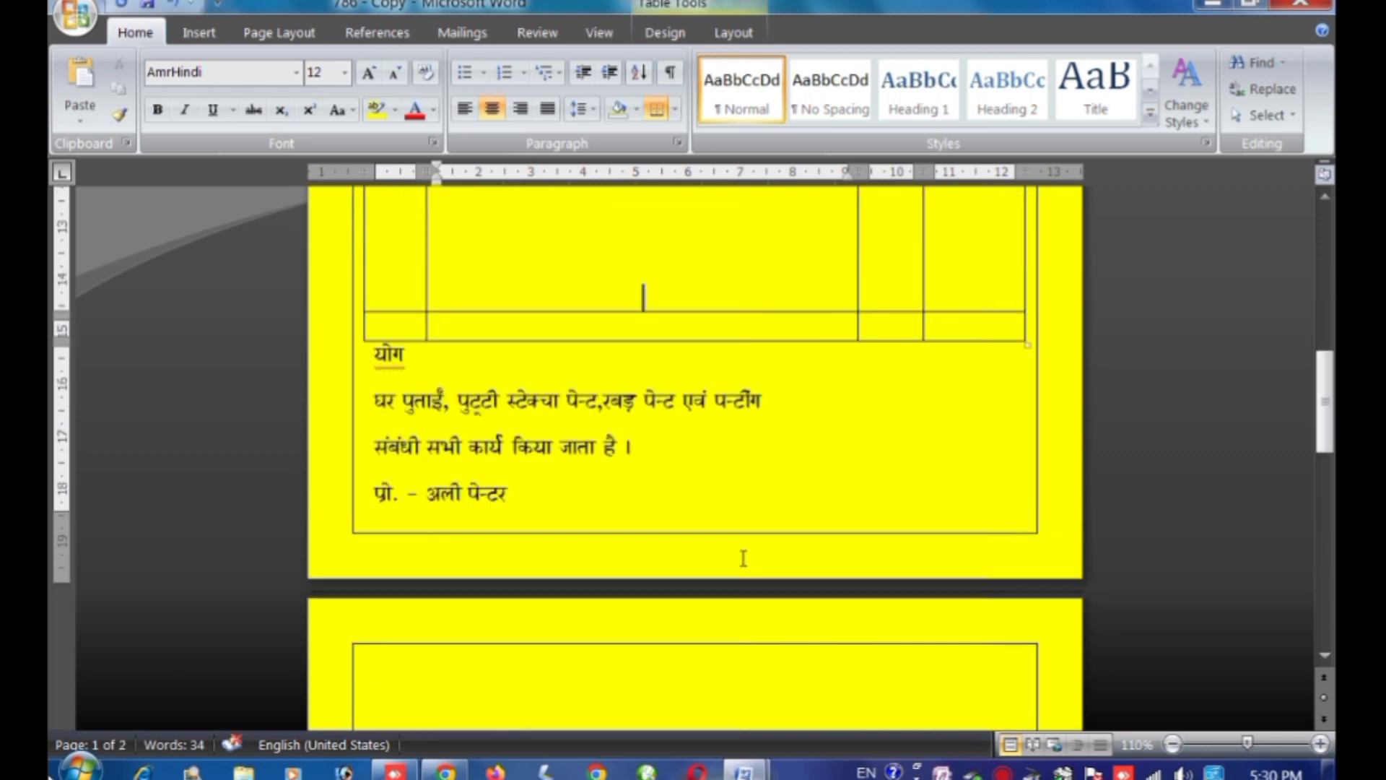
scroll(743, 558, up, 3)
scroll(743, 559, up, 1)
scroll(740, 554, up, 4)
scroll(732, 547, down, 1)
scroll(730, 549, down, 5)
scroll(725, 551, up, 4)
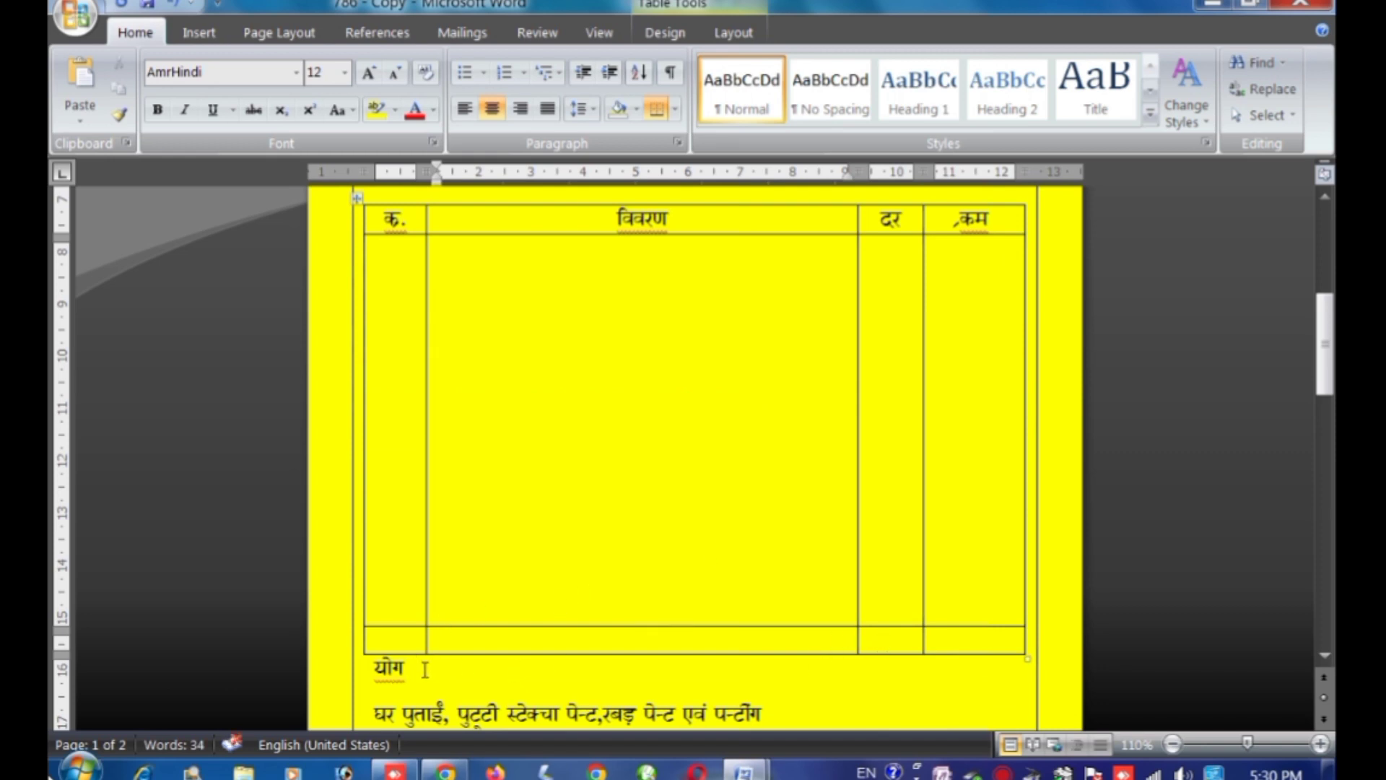
- Cut योग from below the table, paste it into the bottom दर cell, and remove the extra line
double_click(426, 670)
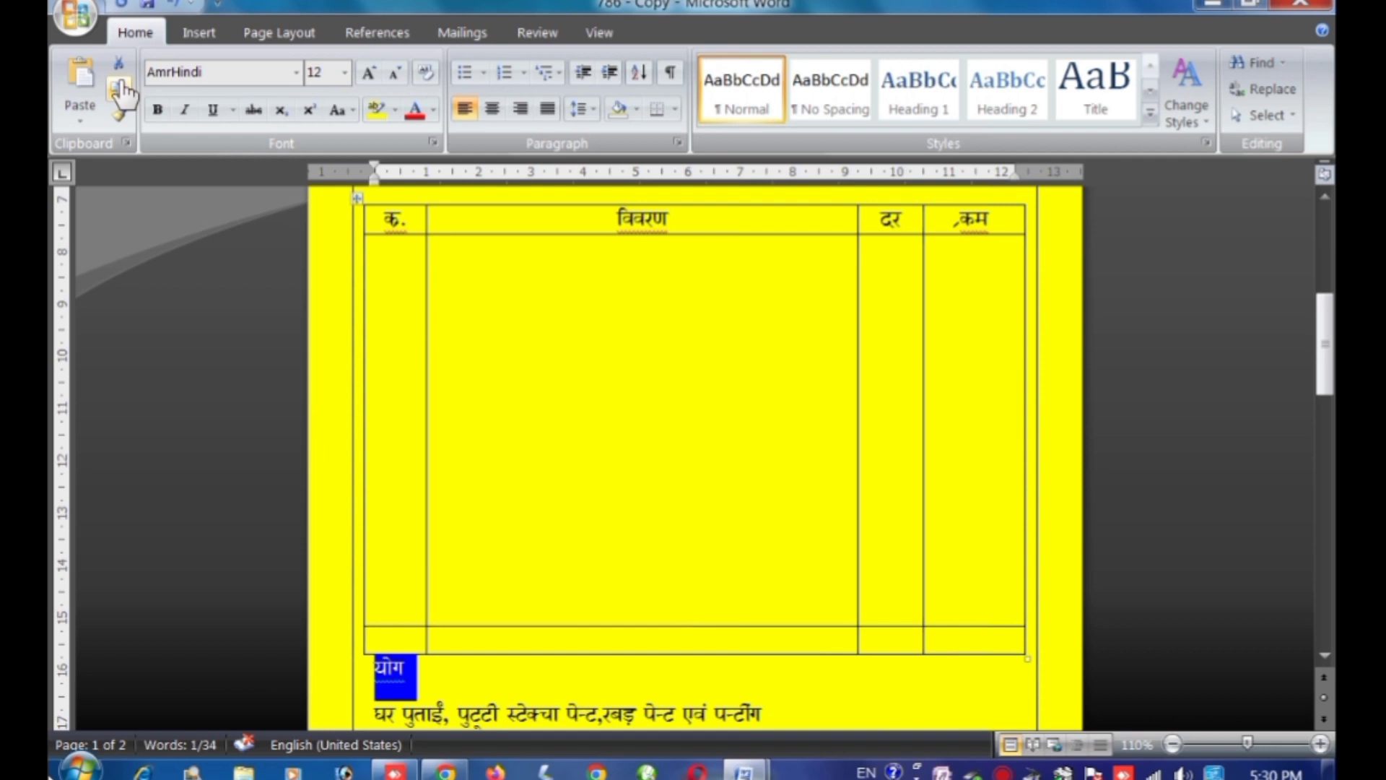
click(118, 63)
click(886, 641)
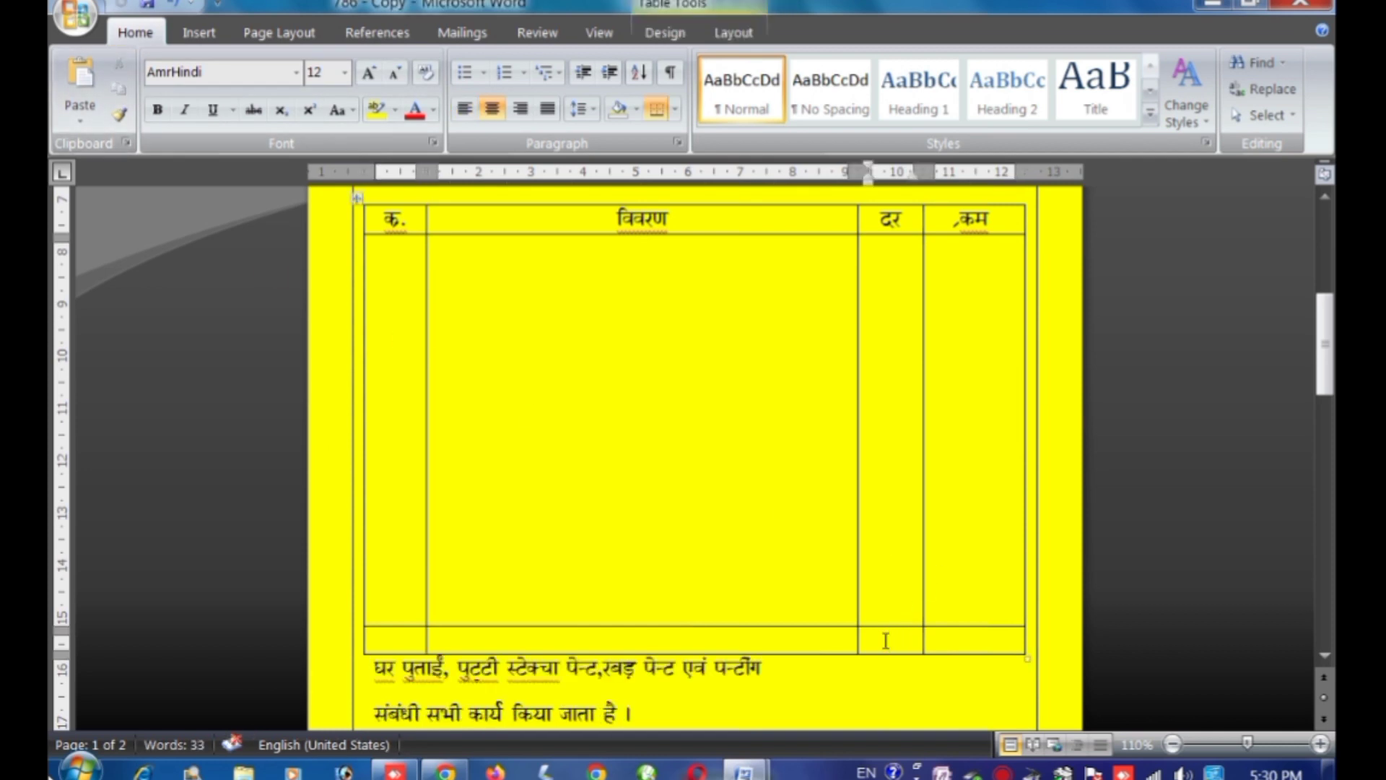
click(80, 80)
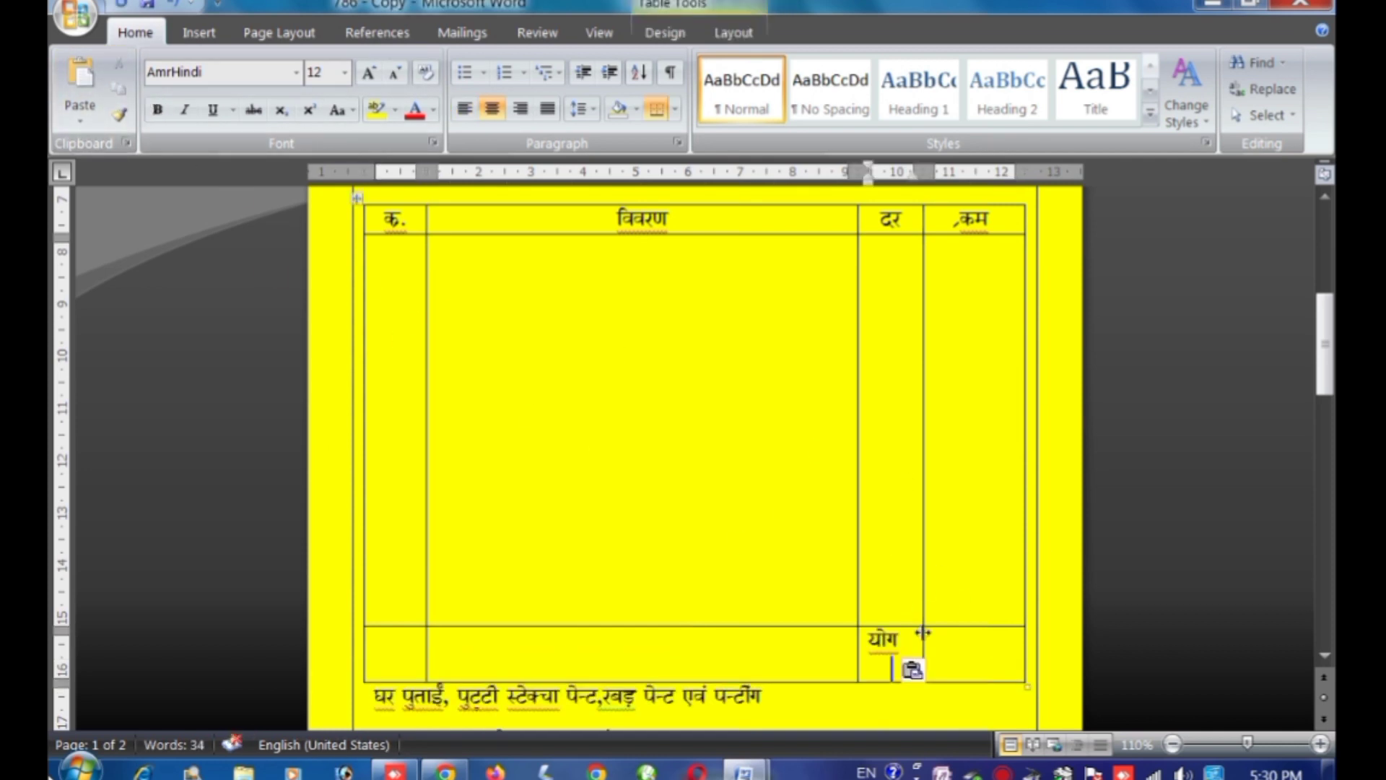
click(887, 653)
key(BackSpace)
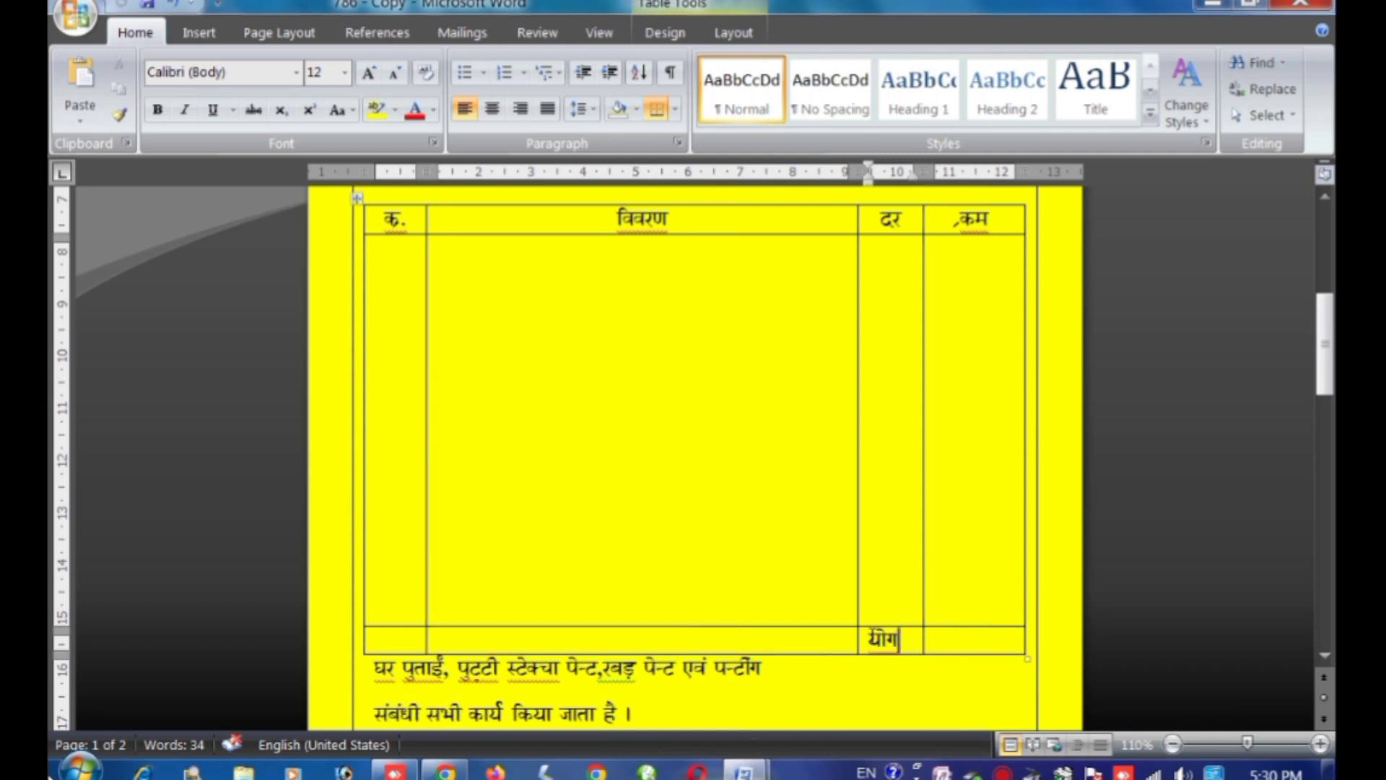
scroll(641, 596, down, 5)
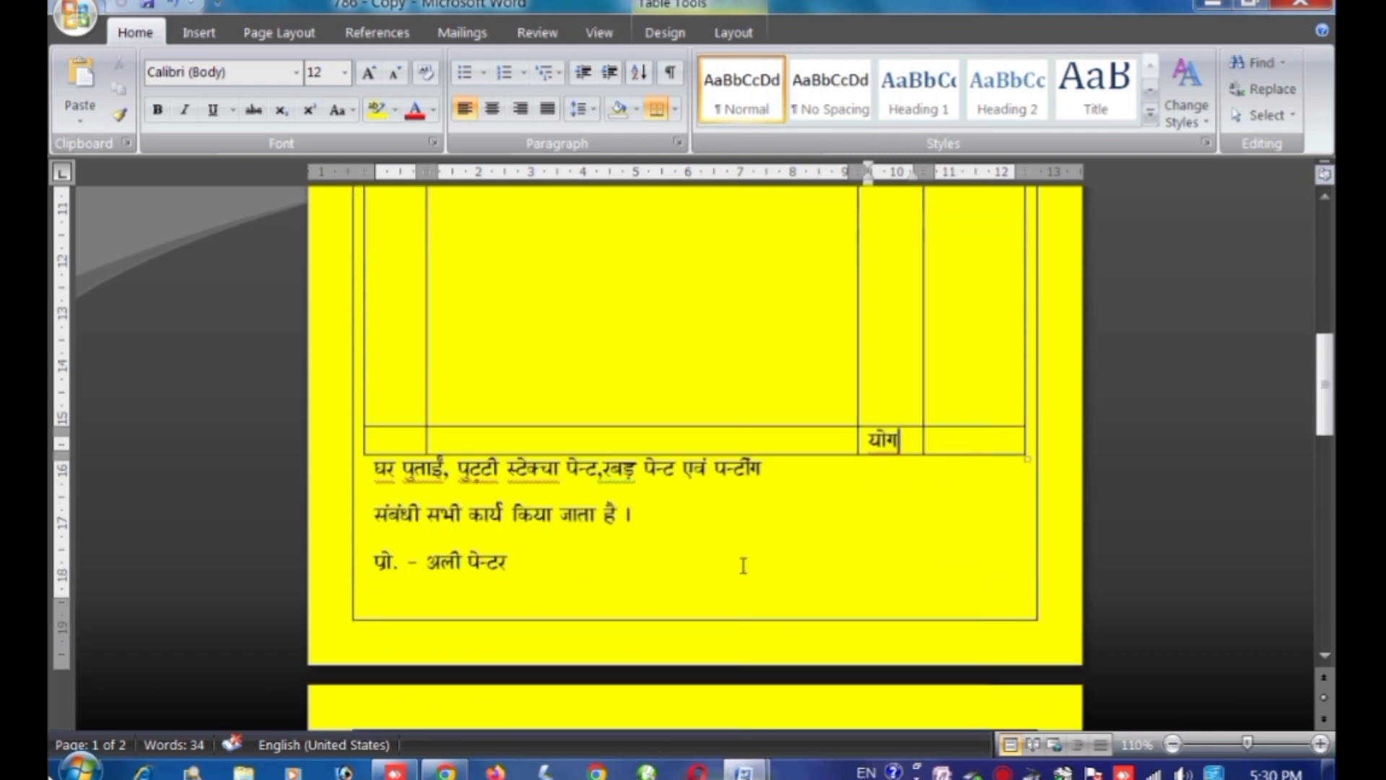
scroll(742, 566, down, 3)
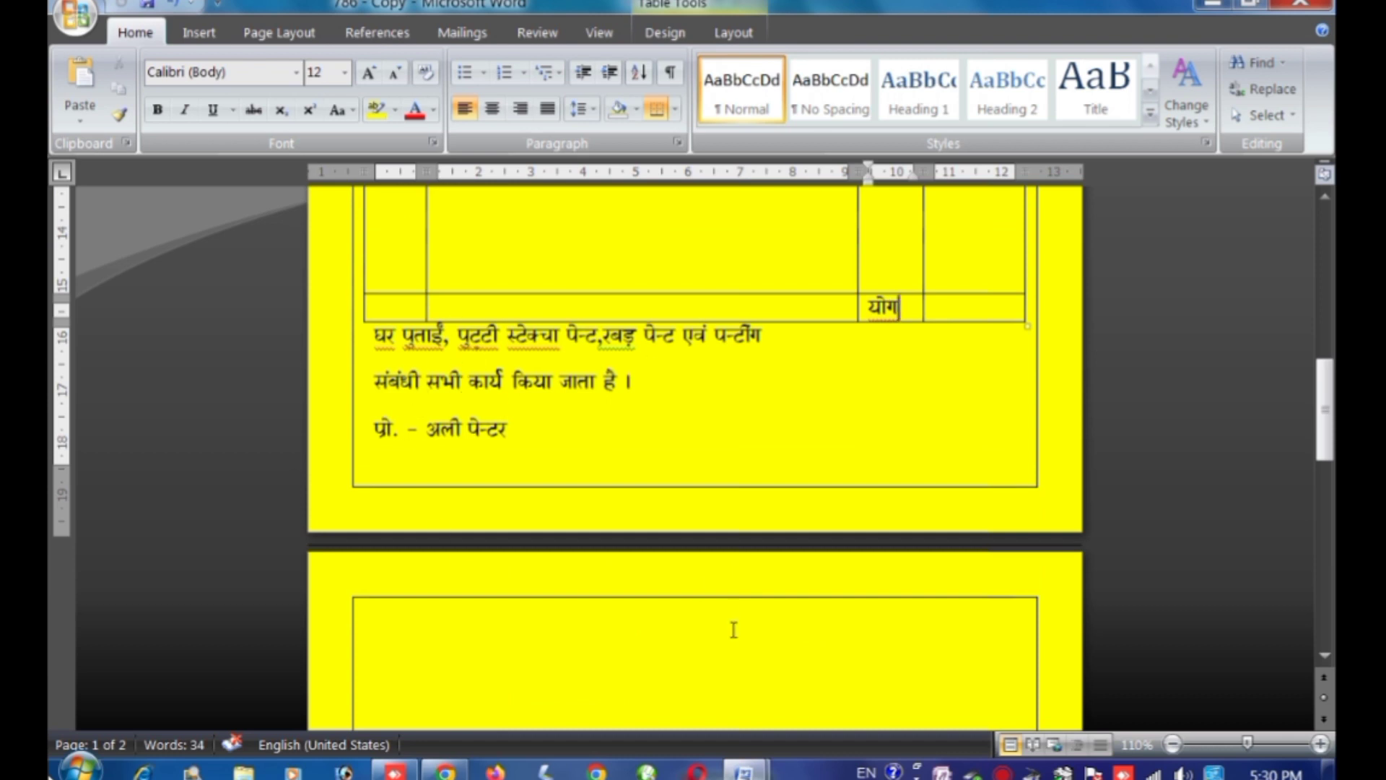
click(672, 708)
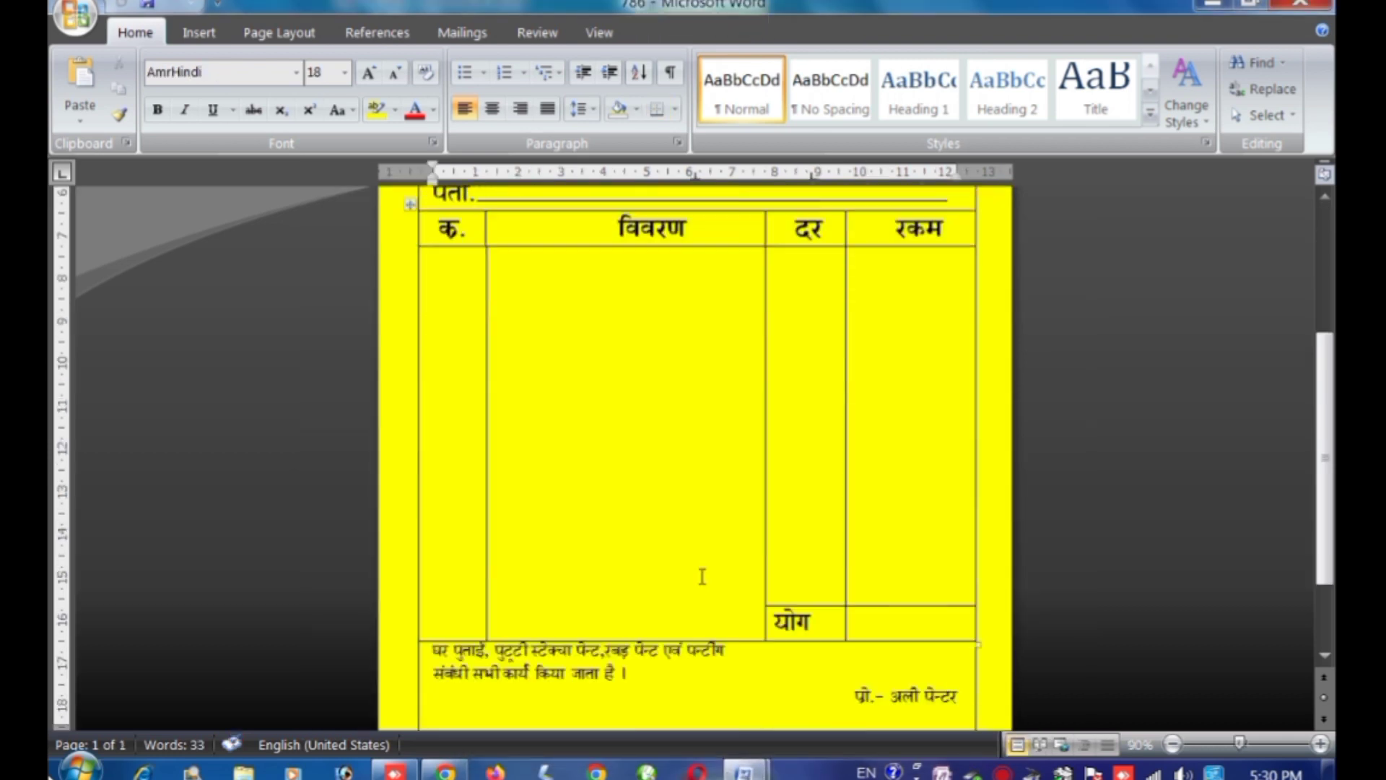
scroll(702, 576, down, 2)
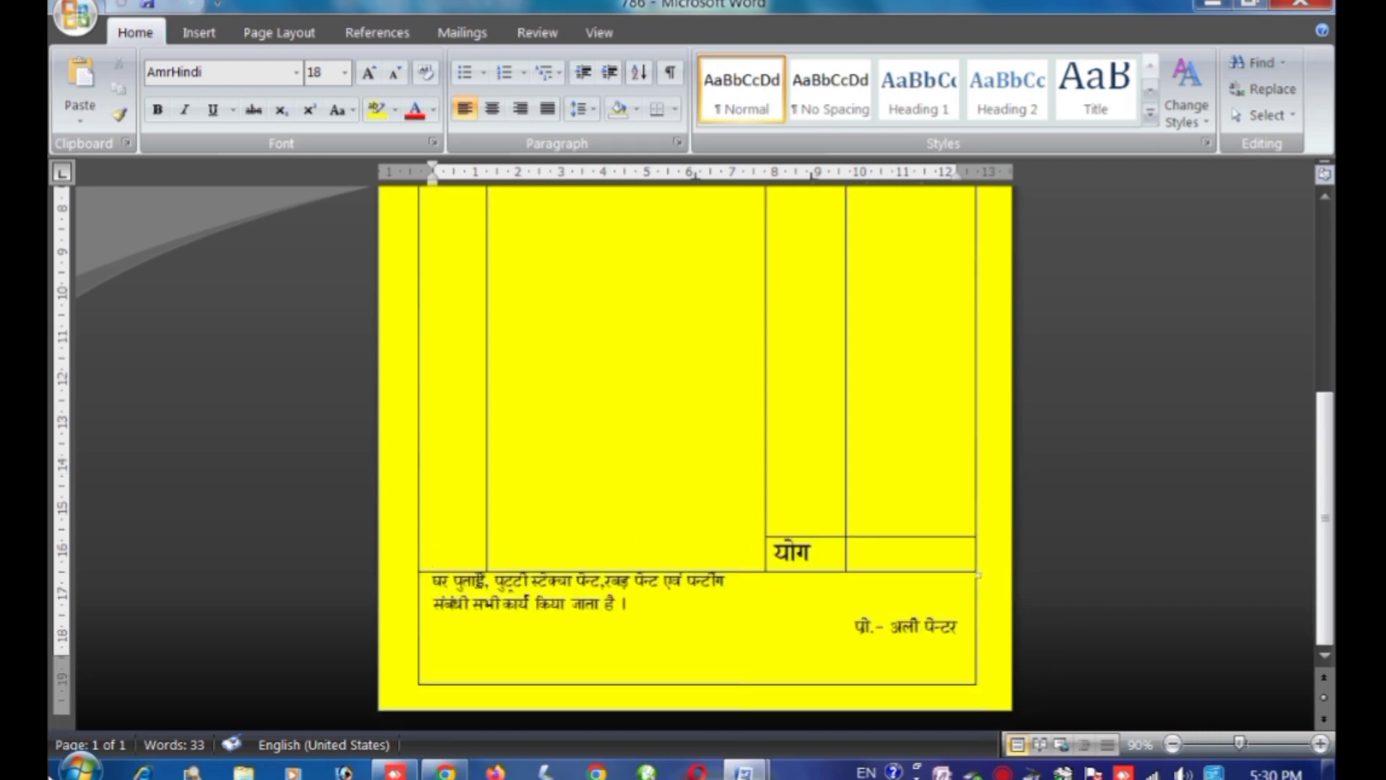
mouse_move(743, 769)
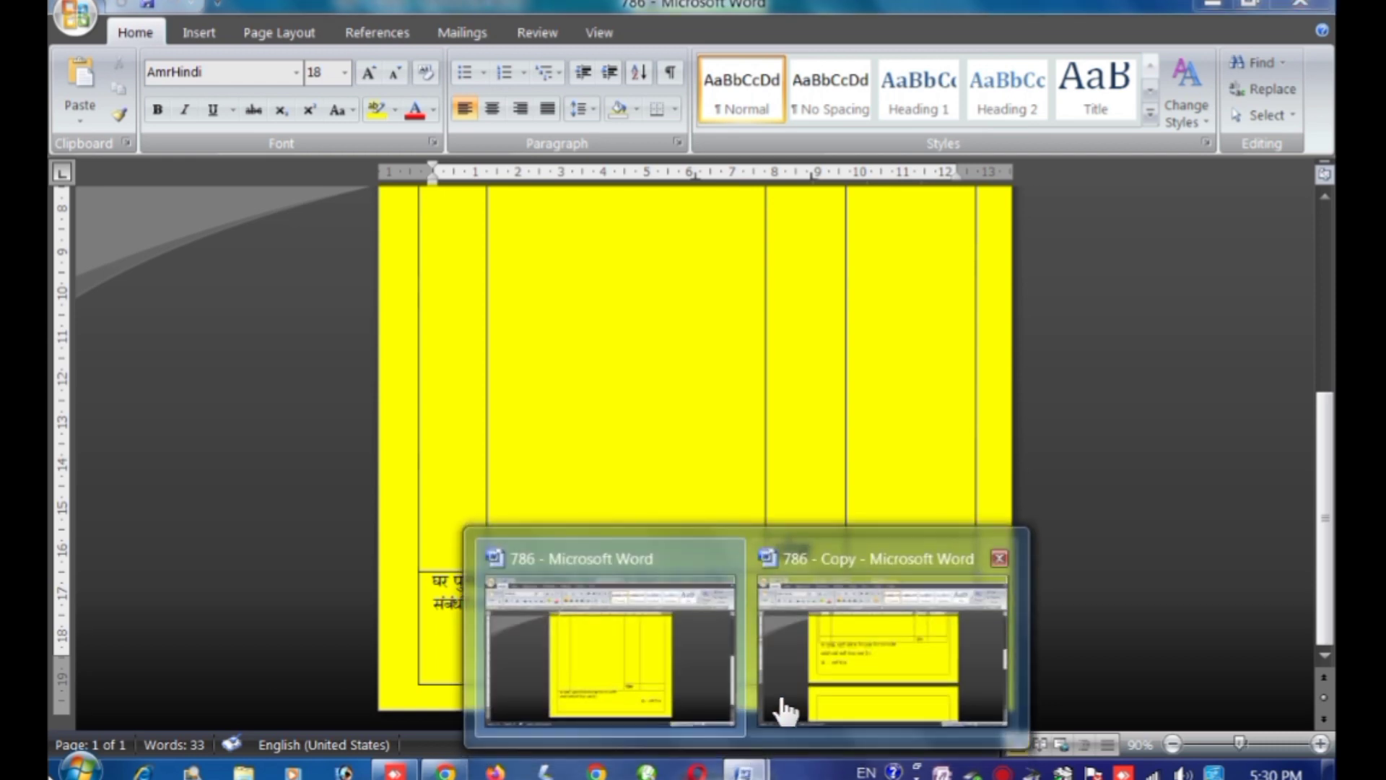
click(842, 681)
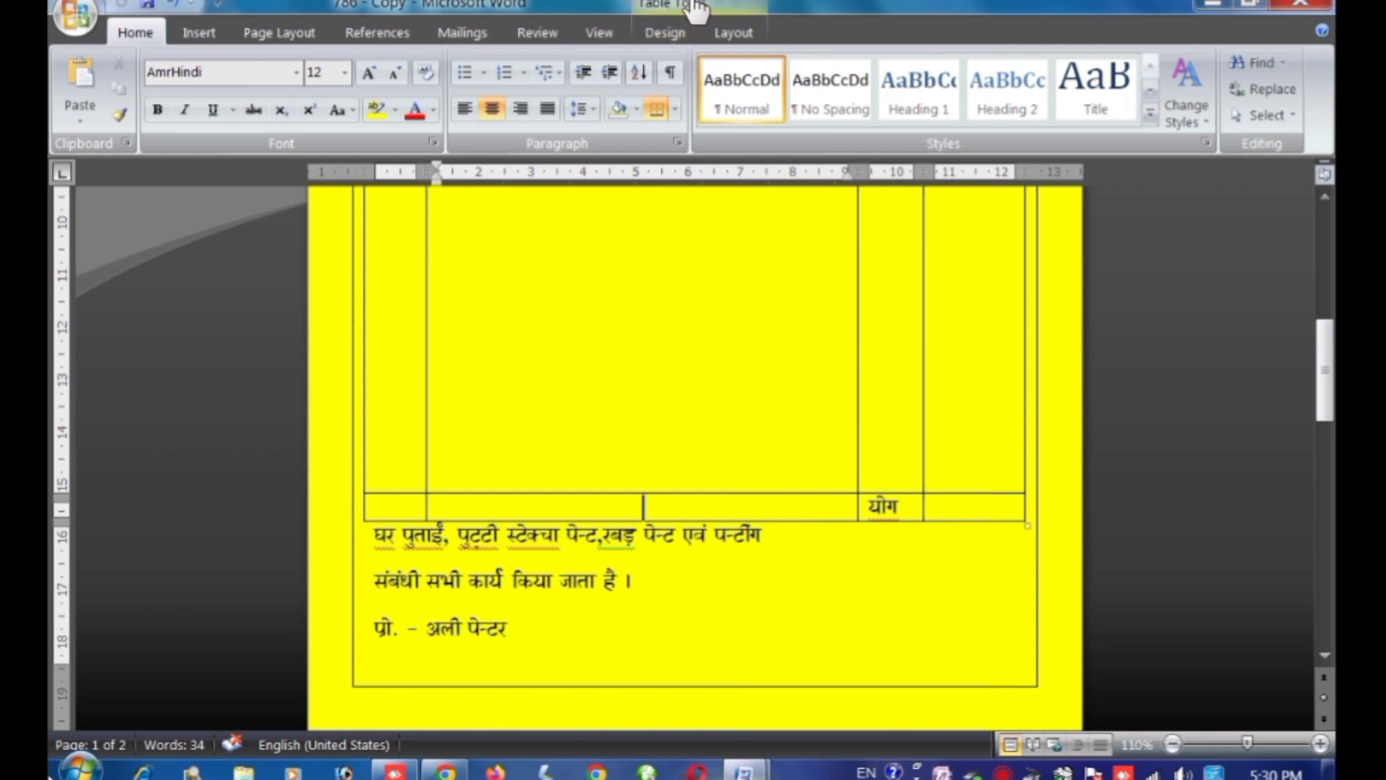
- Erase the border above the योग row and the extra borders under the headers in the क., दर and last columns
click(679, 32)
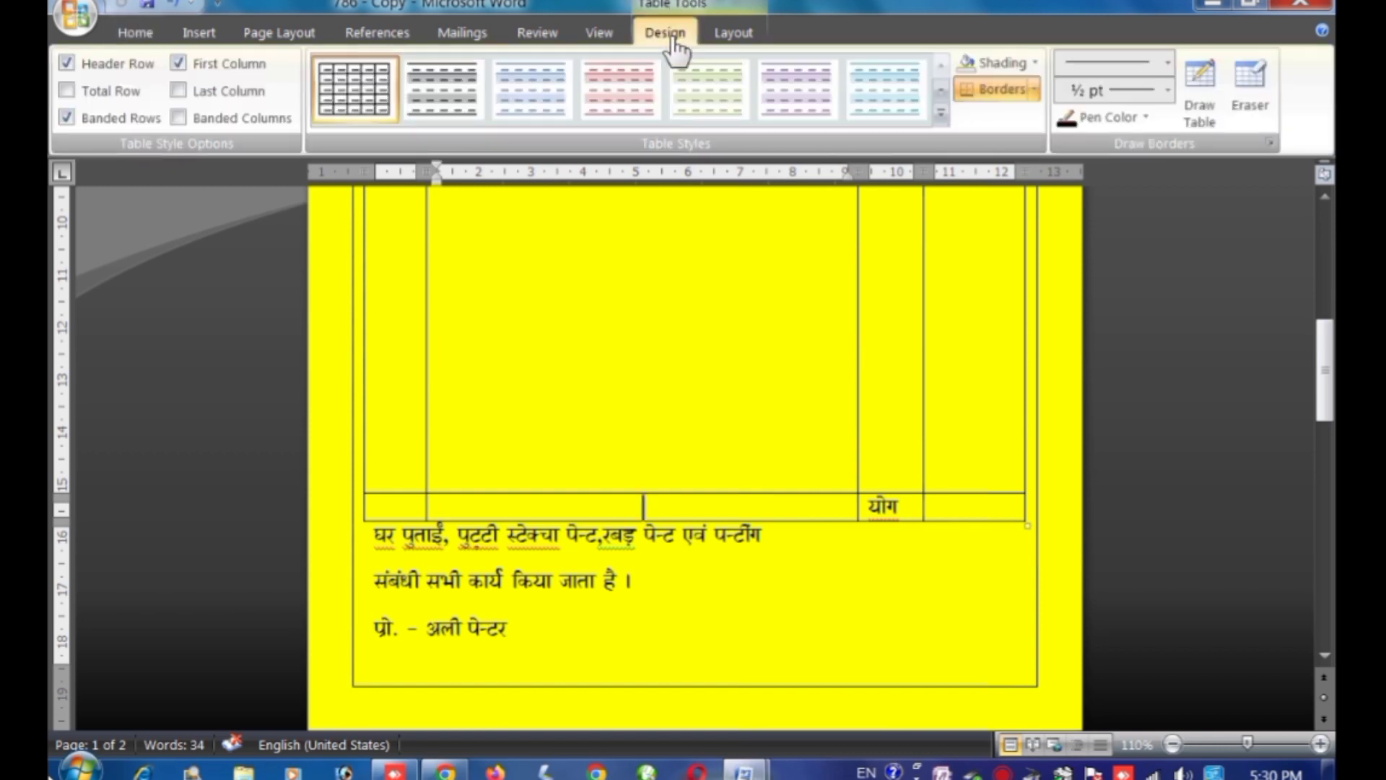
click(1250, 87)
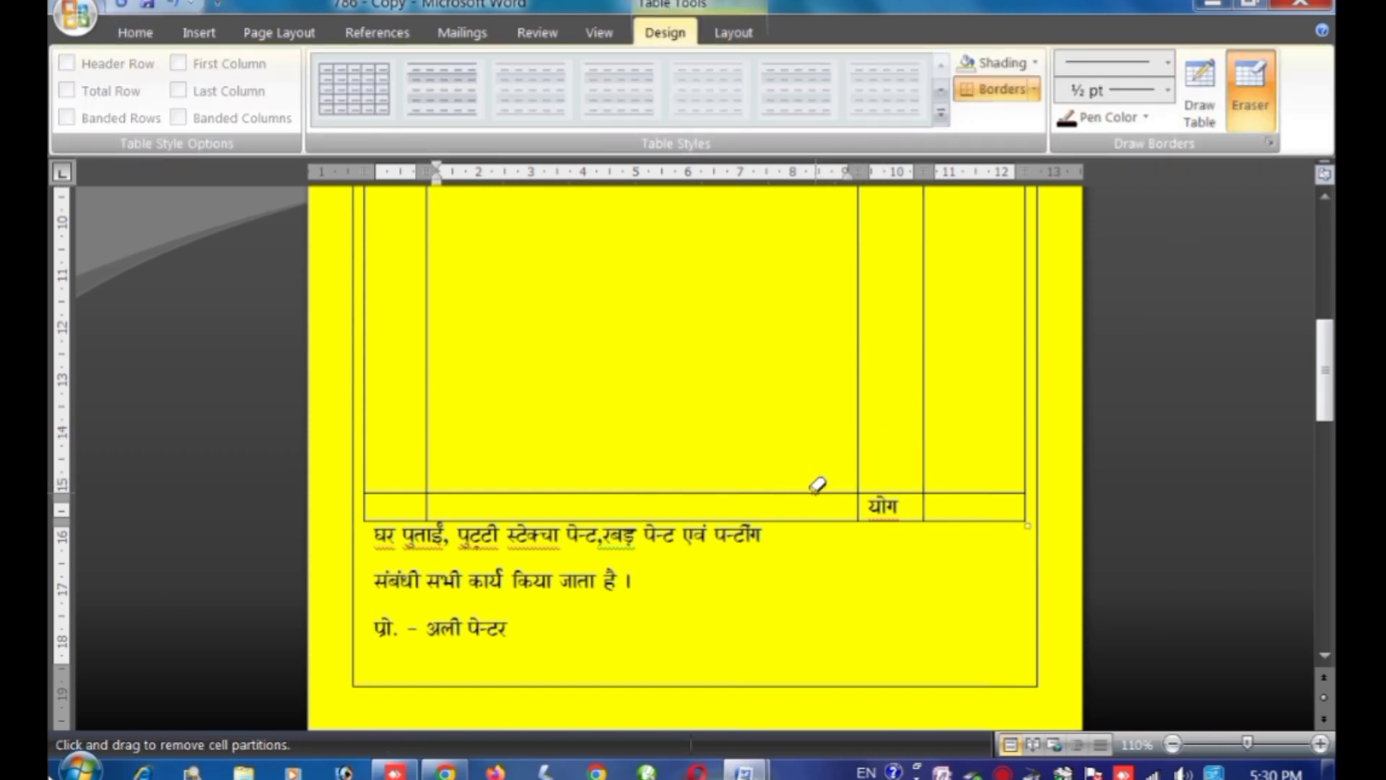
drag(816, 491, 458, 561)
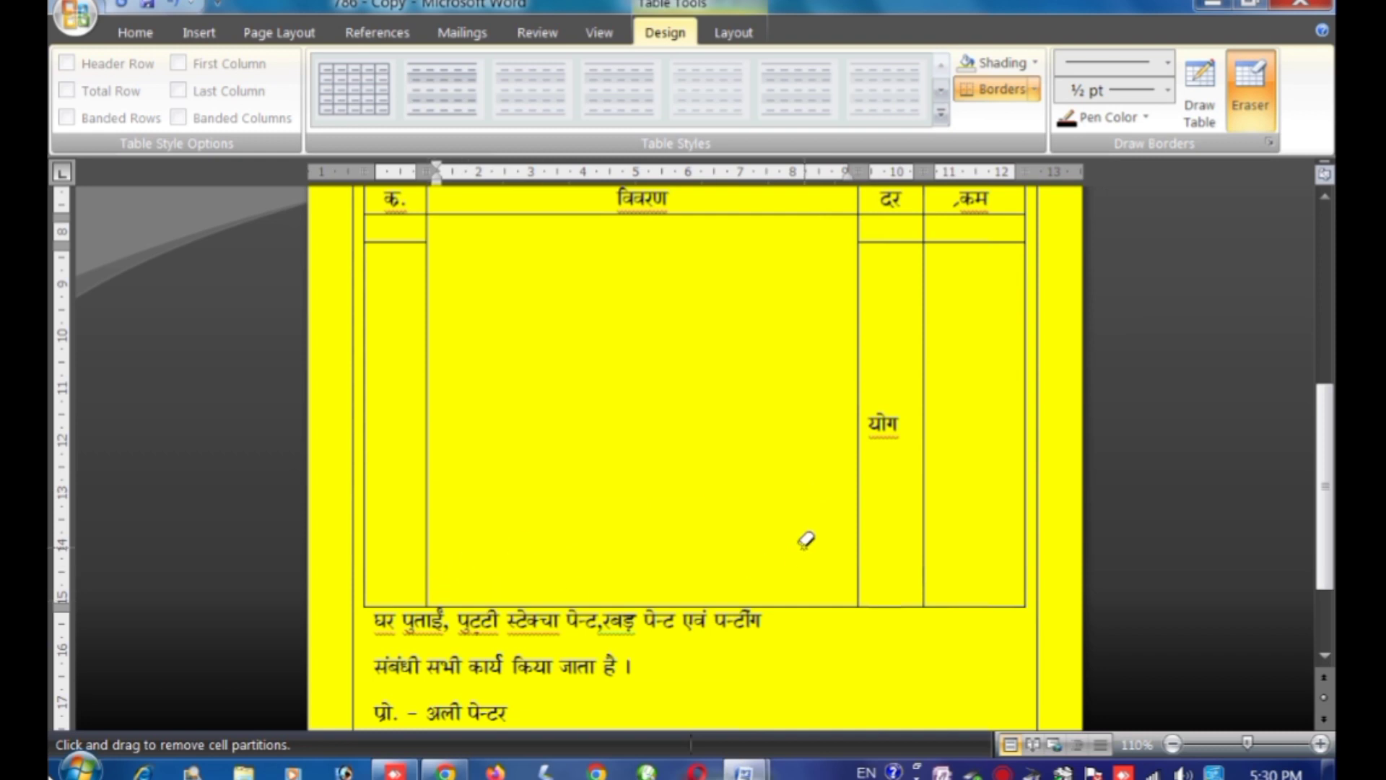
click(406, 242)
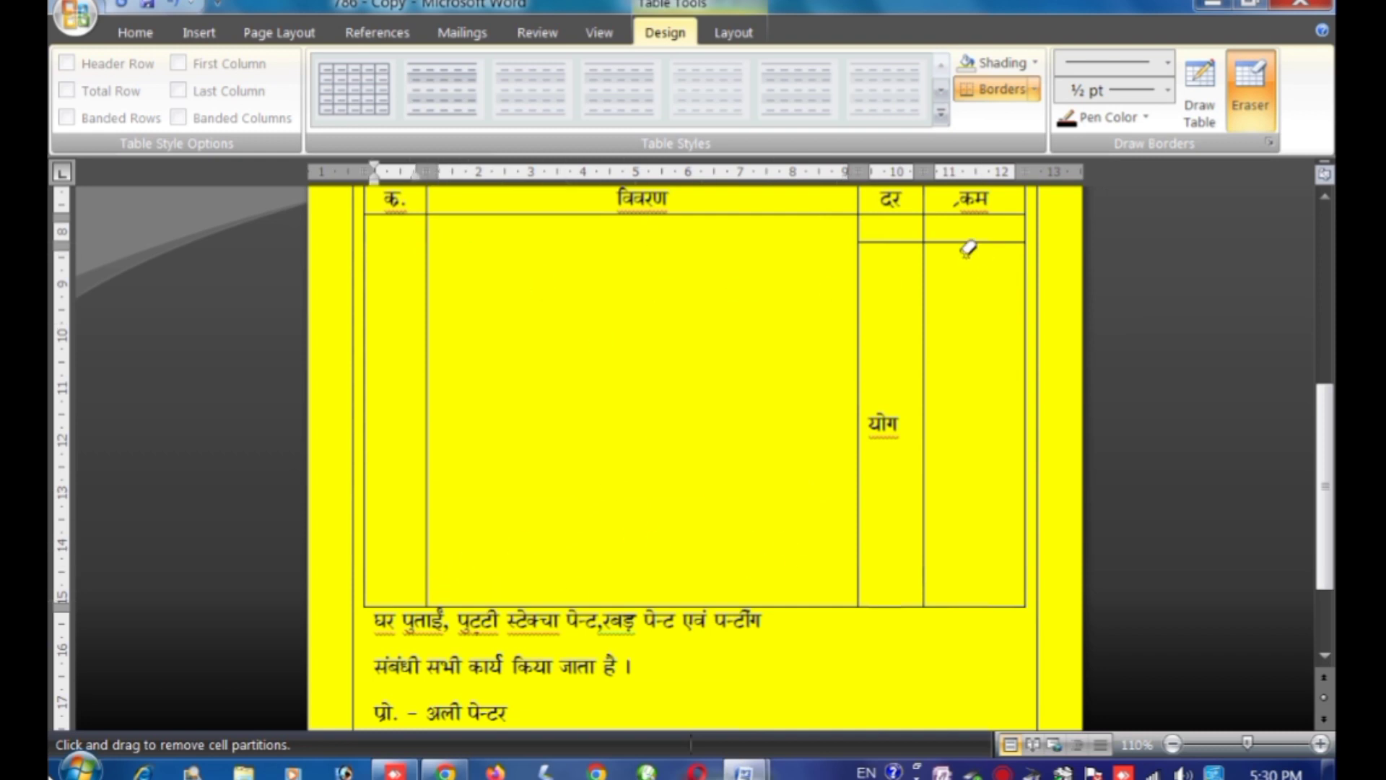
click(887, 242)
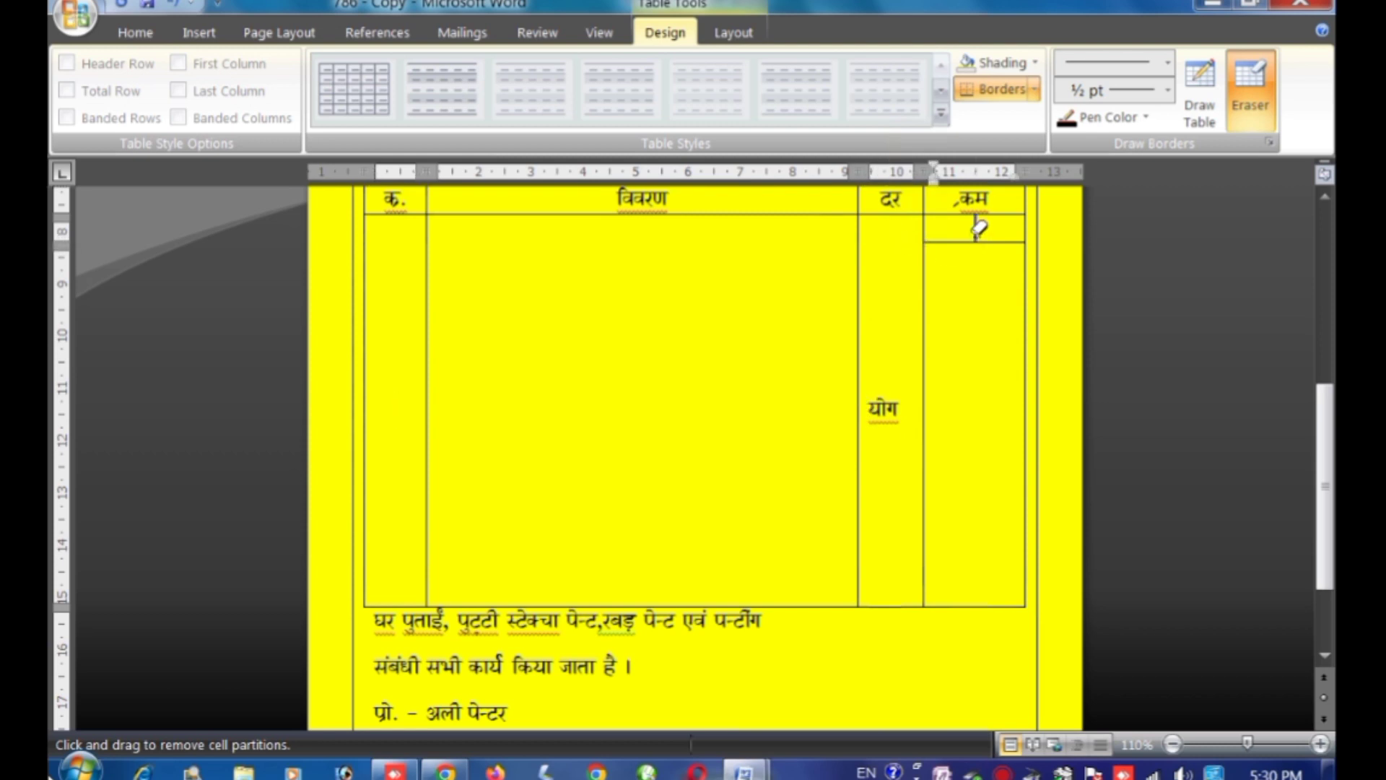
click(977, 238)
scroll(980, 346, up, 3)
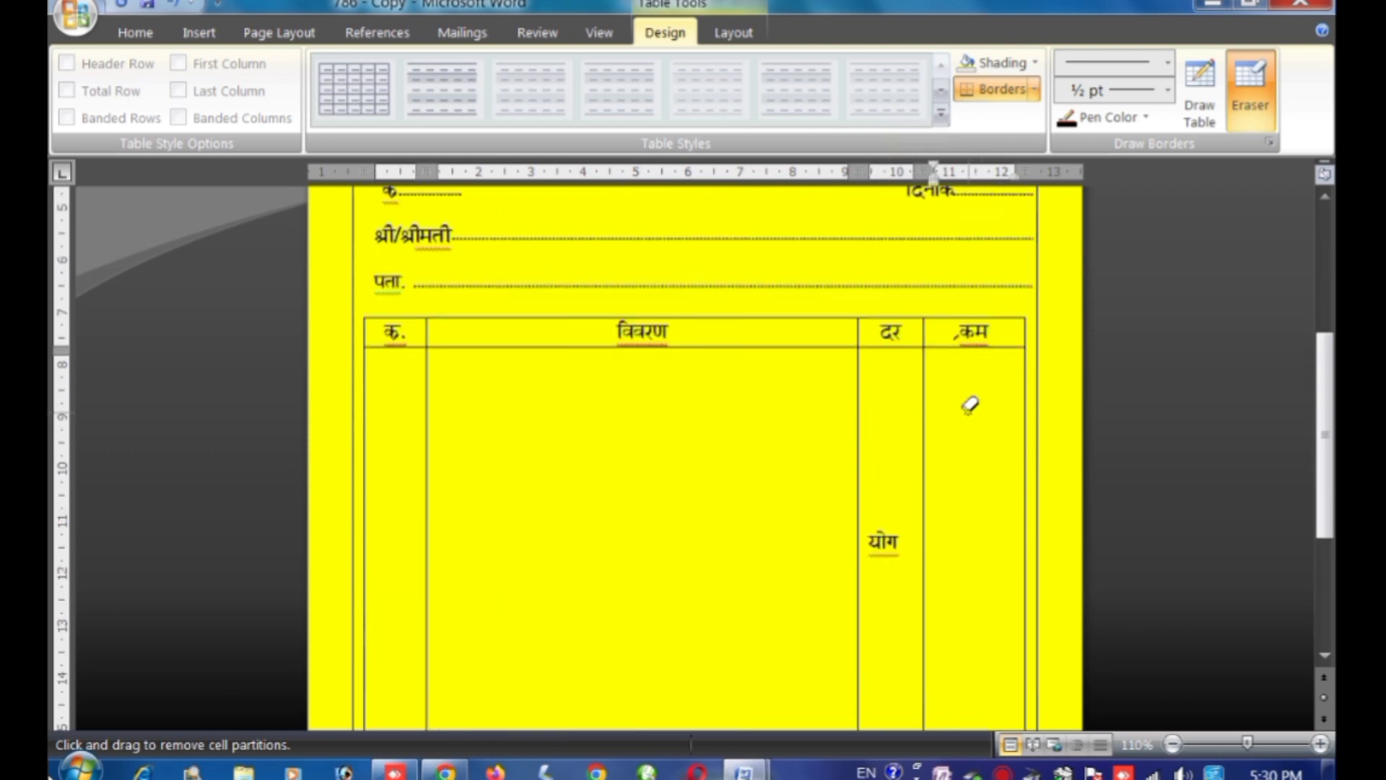
scroll(986, 444, down, 3)
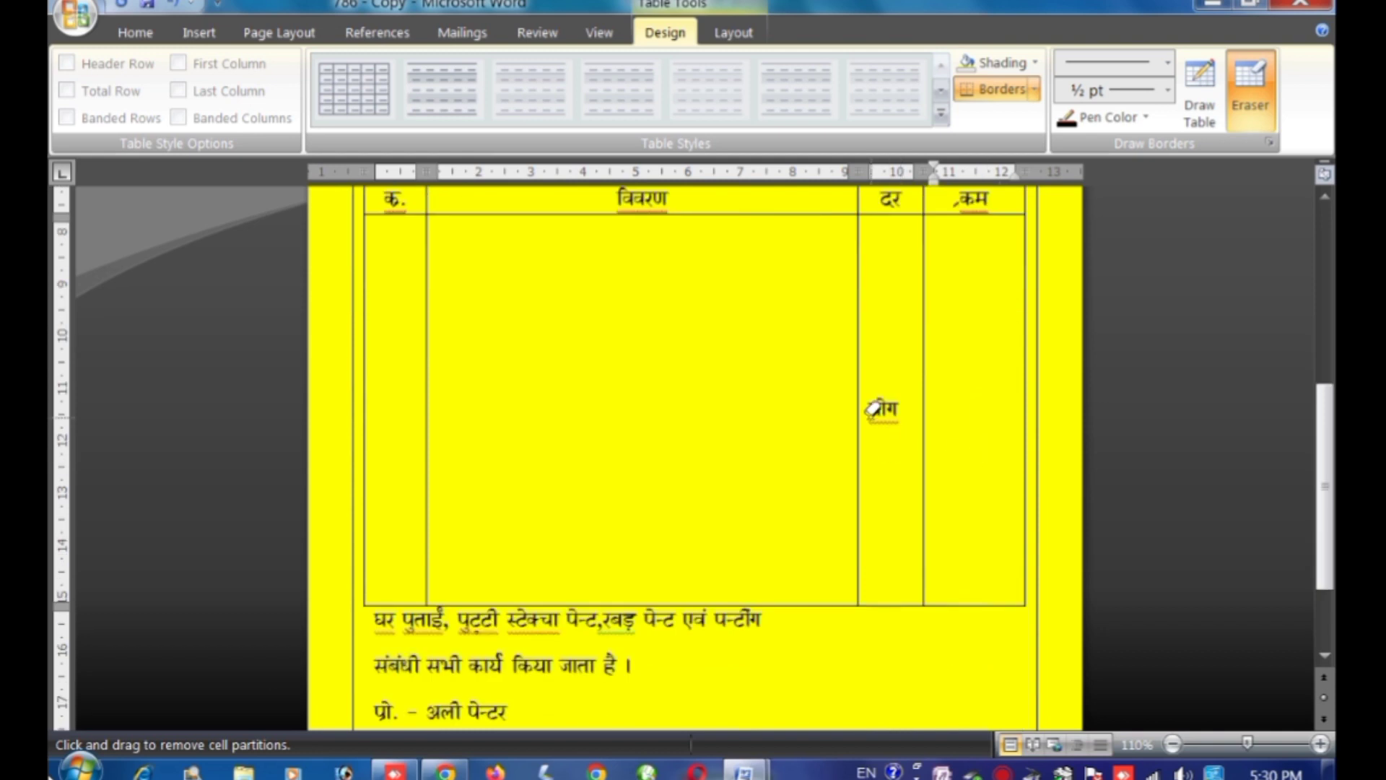
scroll(902, 494, down, 3)
key(Escape)
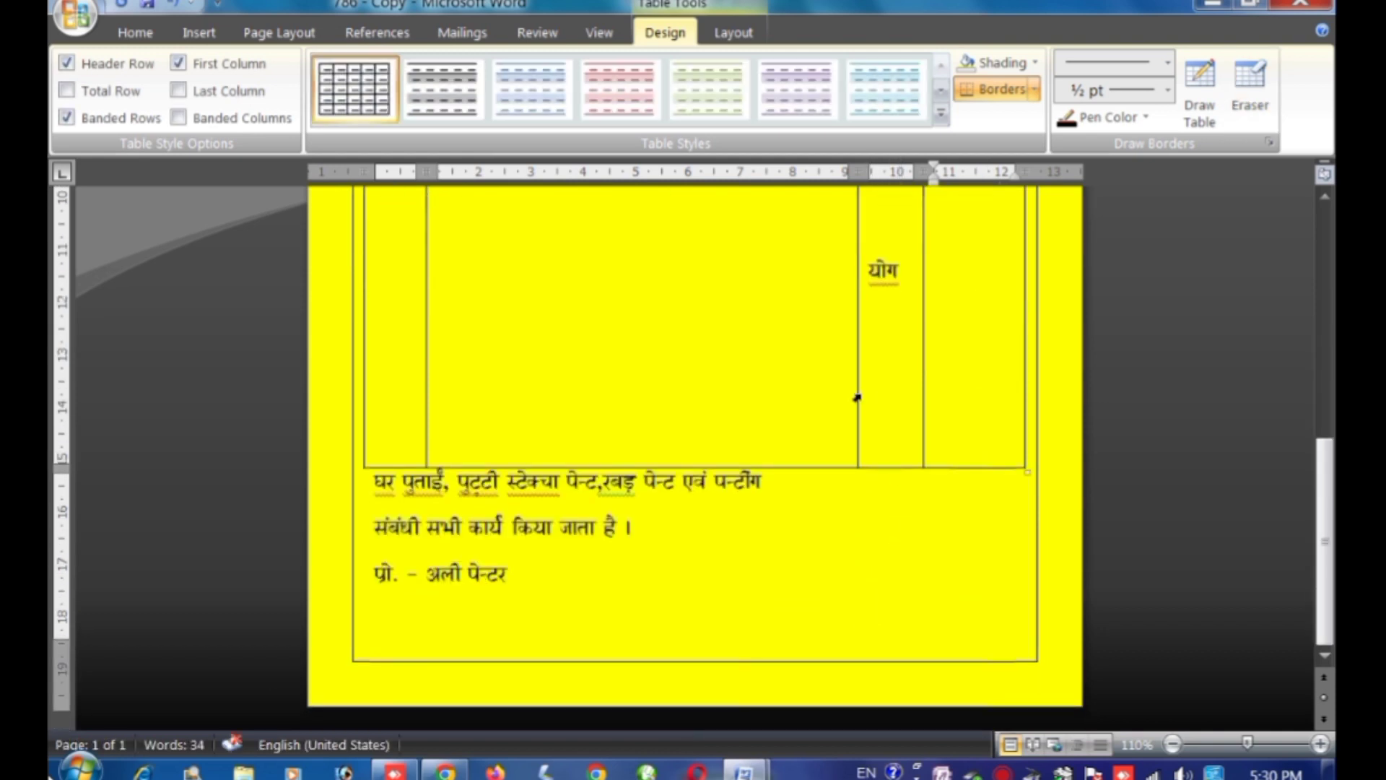
- Push योग down near the bottom of the दर column with two blank lines
click(873, 275)
key(Return)
key(Return)
key(Return)
key(Return)
key(Return)
key(Return)
key(Return)
key(Return)
scroll(920, 430, up, 1)
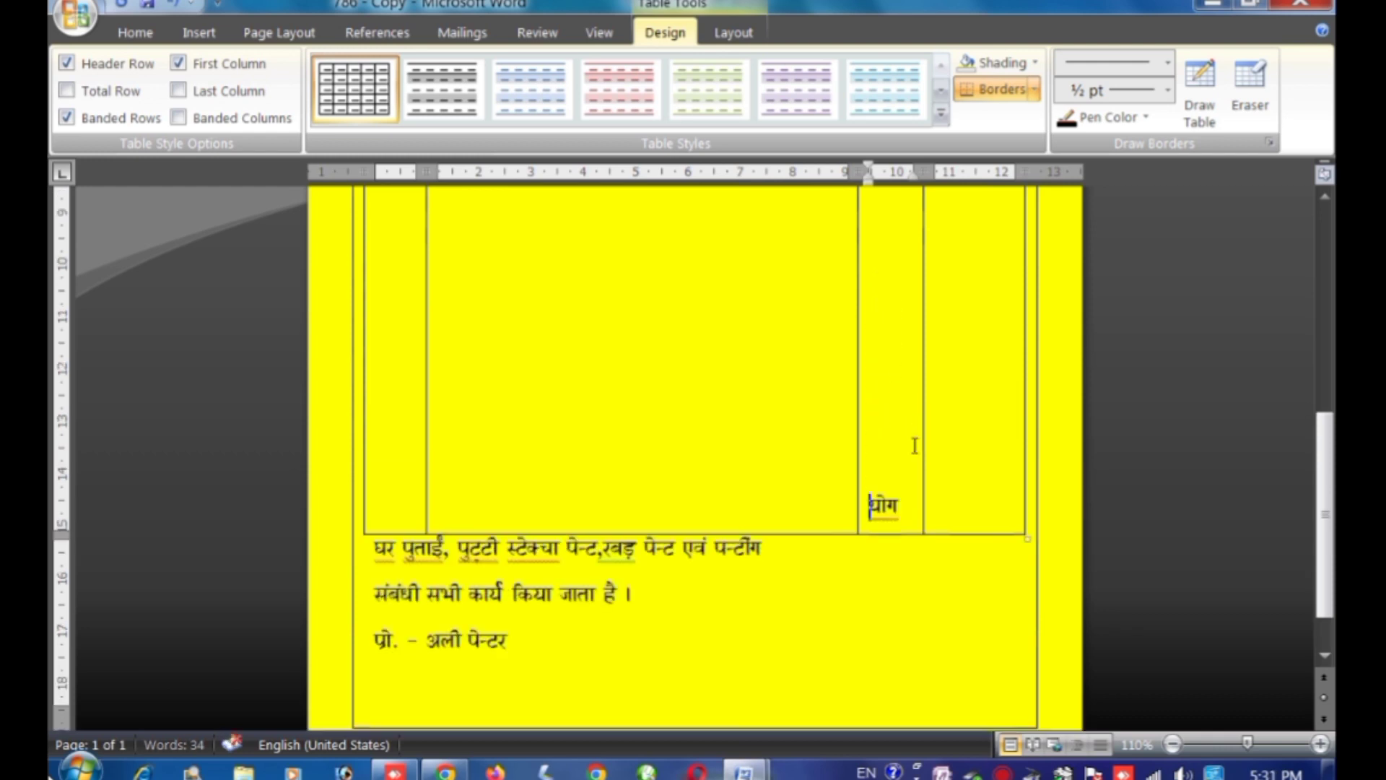
scroll(915, 448, up, 3)
scroll(914, 462, down, 4)
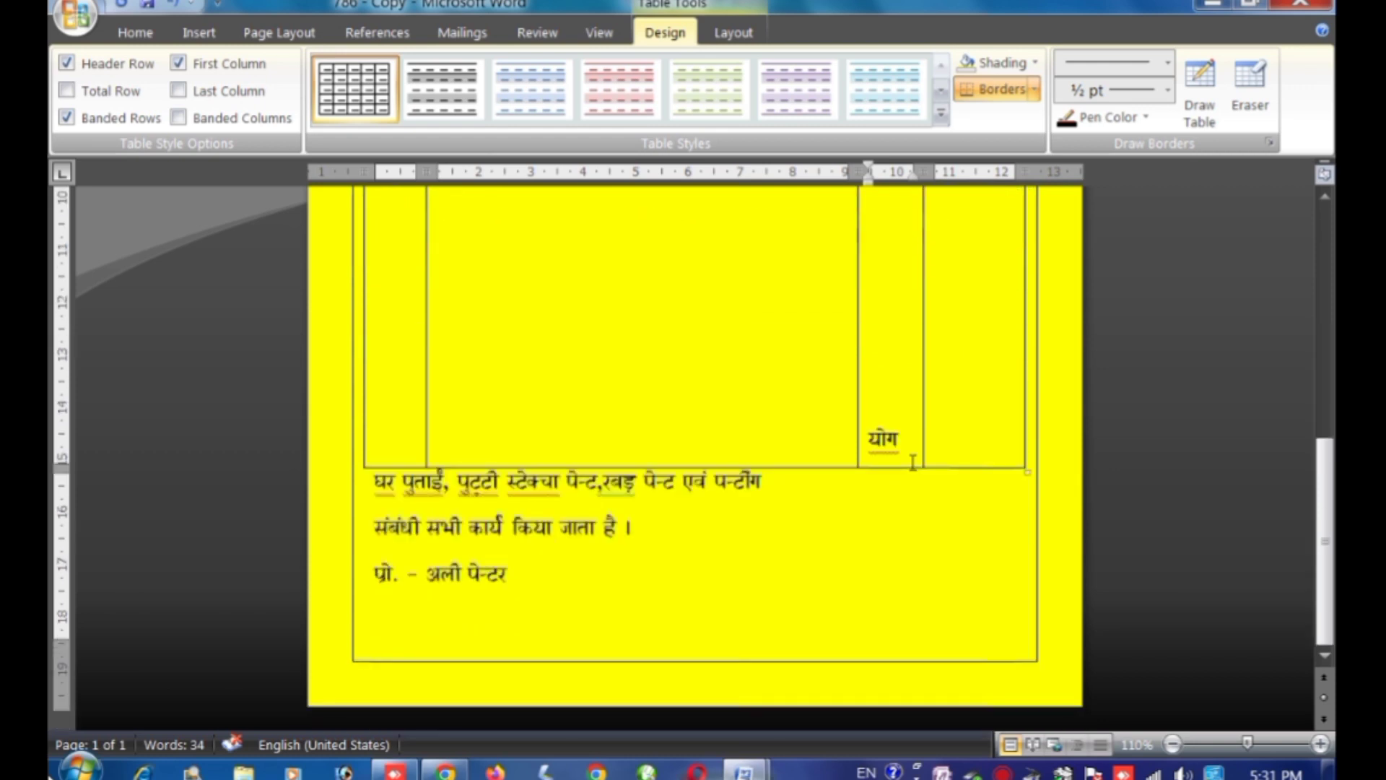
key(Return)
- Draw a horizontal border across the दर and last columns just above योग
click(1200, 91)
drag(866, 417, 1009, 417)
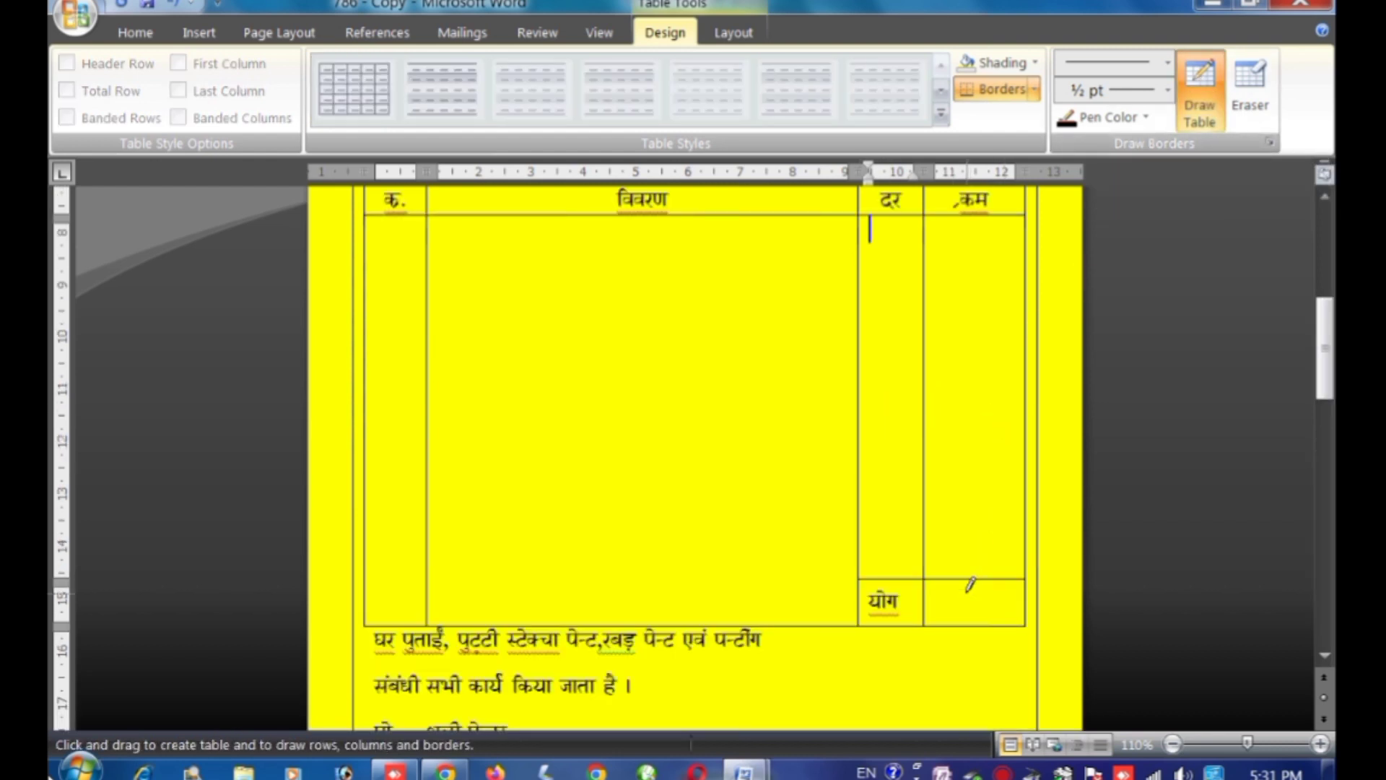
scroll(971, 585, down, 4)
scroll(969, 578, up, 2)
scroll(969, 578, down, 3)
scroll(967, 572, up, 2)
scroll(968, 572, up, 3)
scroll(968, 572, down, 4)
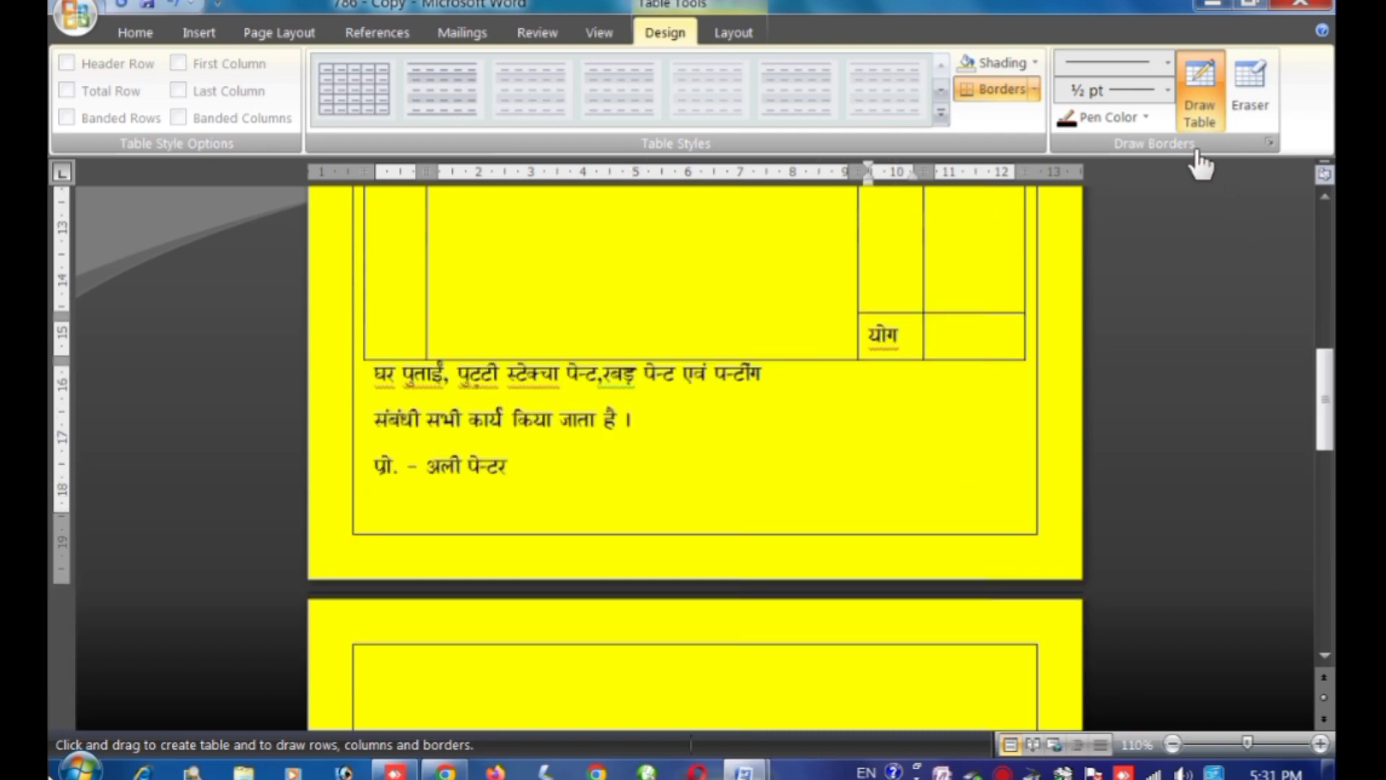
click(1198, 92)
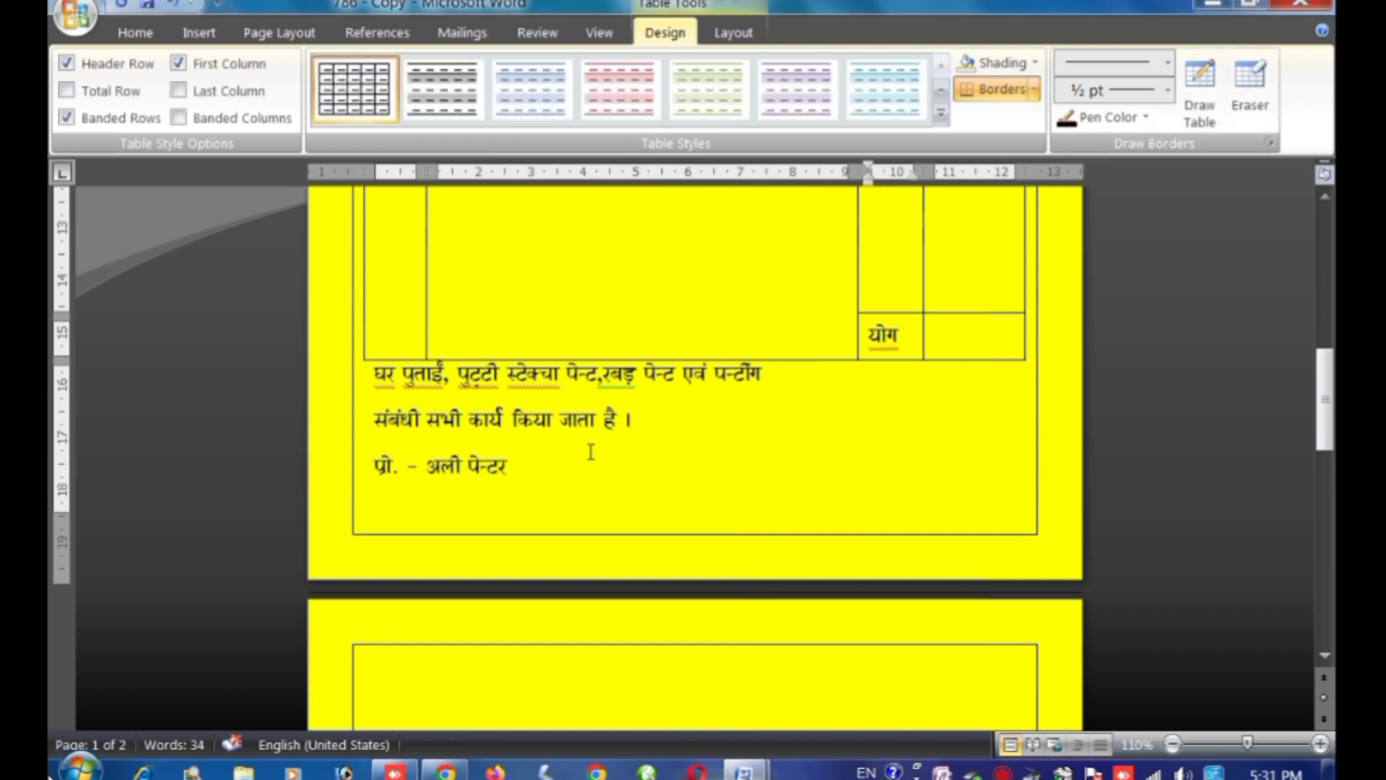
- Remove the space after the two Hindi description lines and make their font two sizes smaller
drag(667, 419, 353, 391)
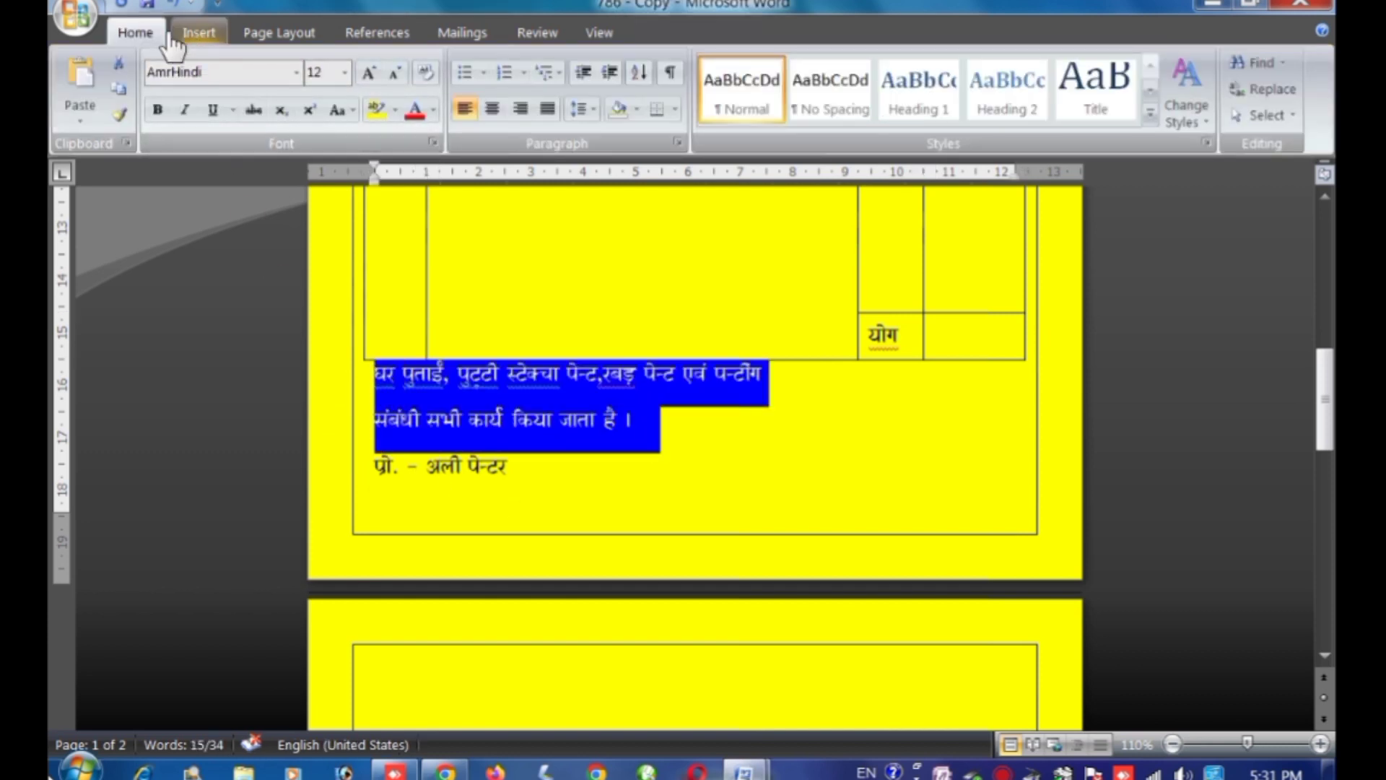
click(587, 109)
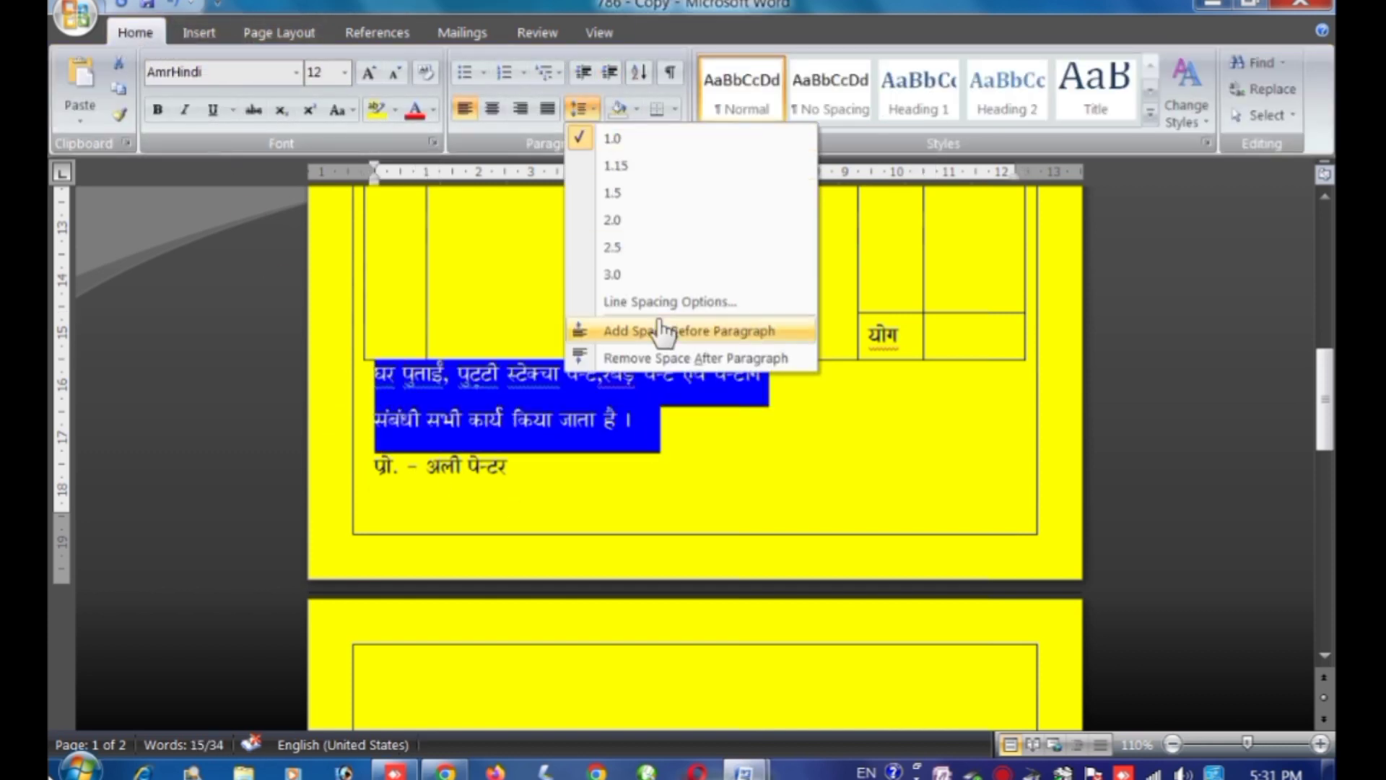
click(658, 358)
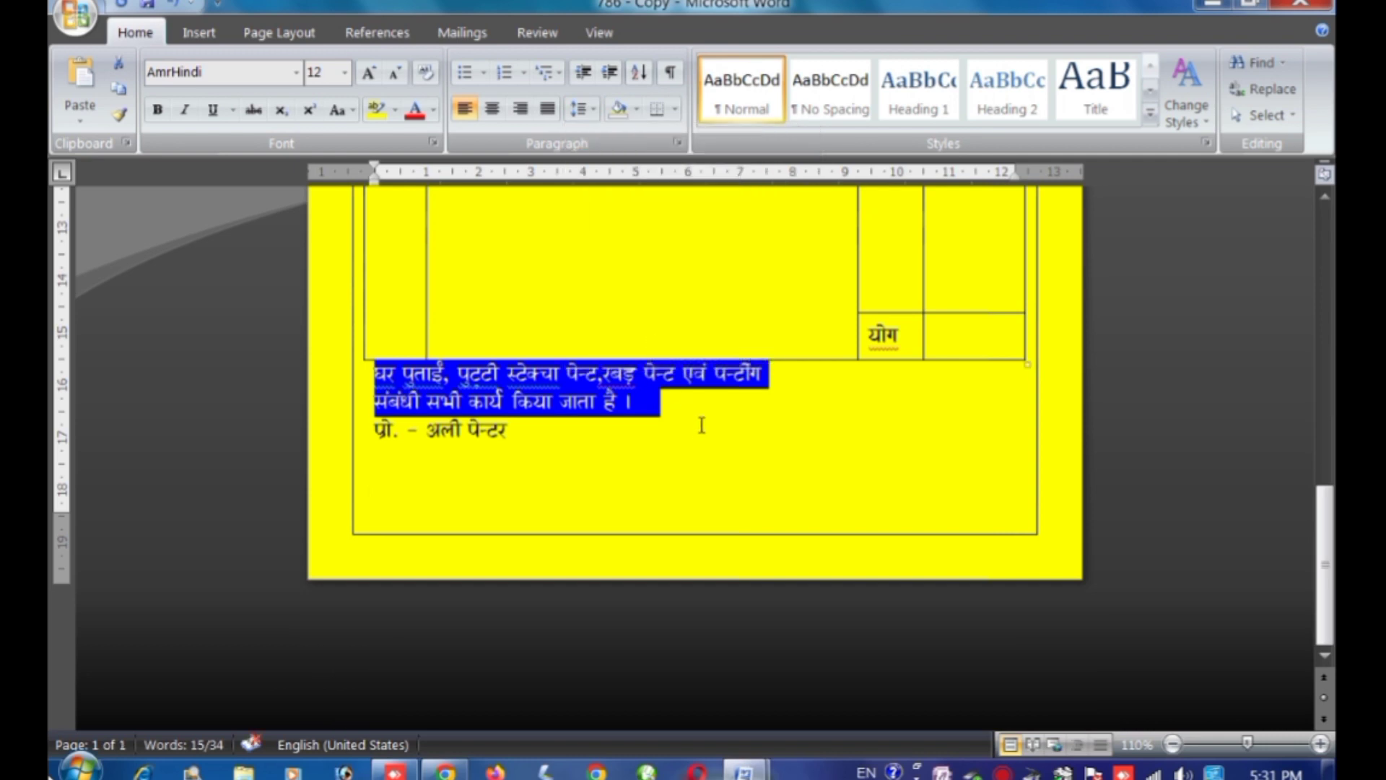
click(394, 73)
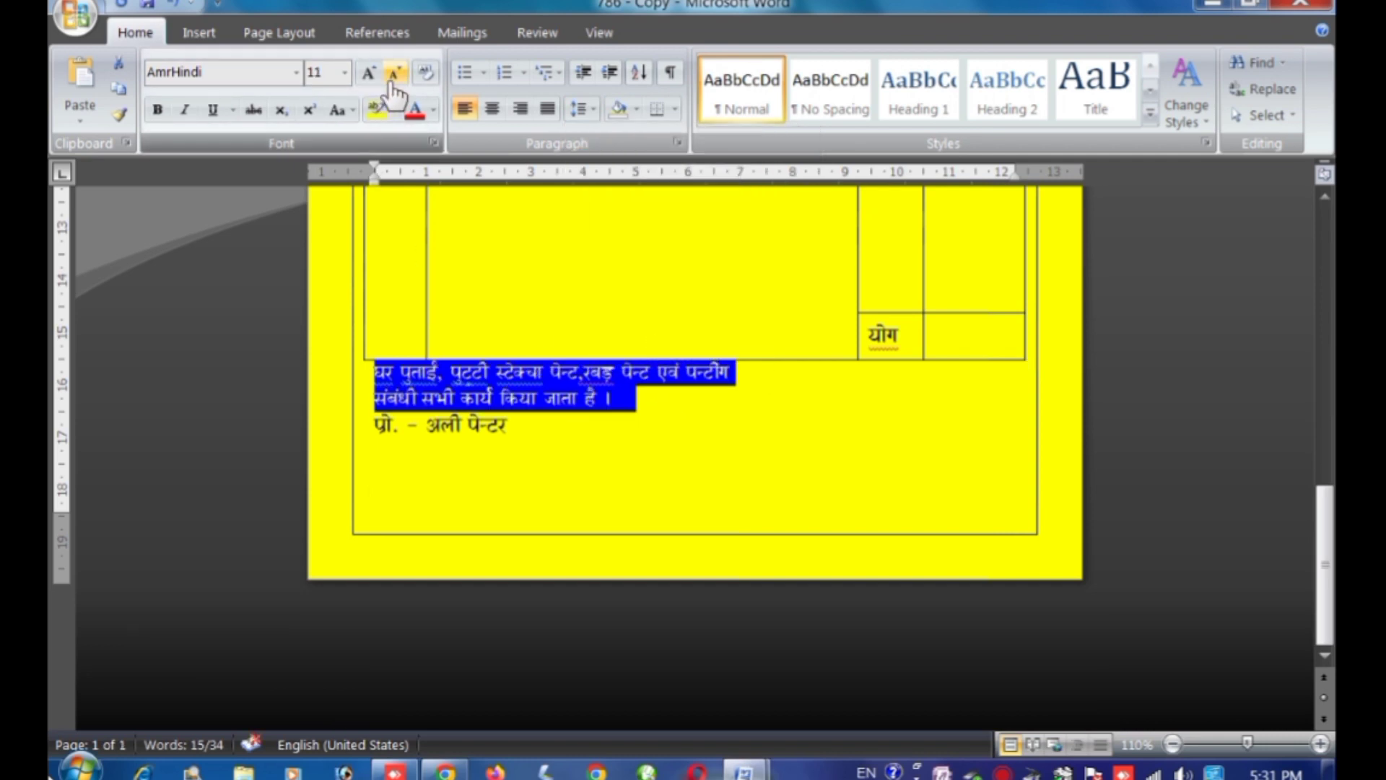
click(394, 75)
- Add an empty size-5 line above the Hindi footer text
click(681, 434)
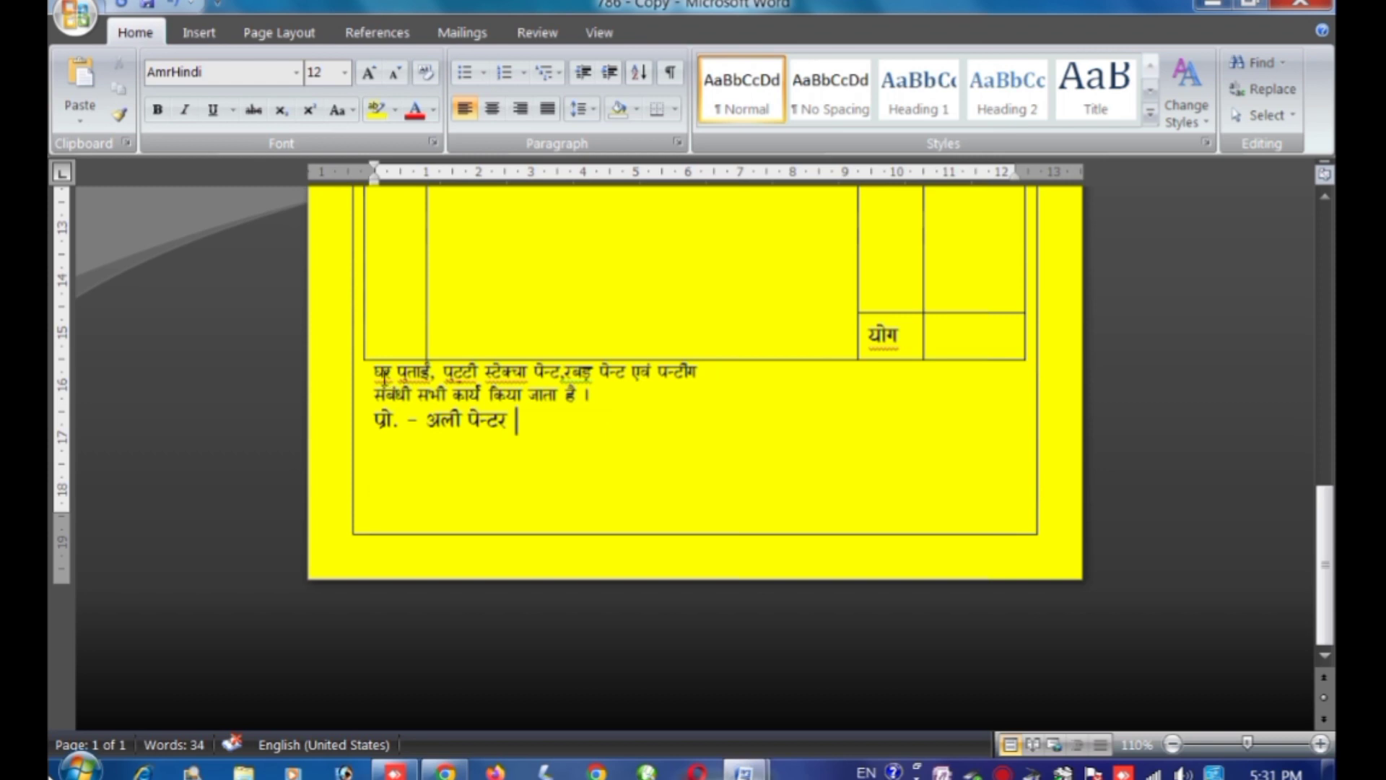
key(Return)
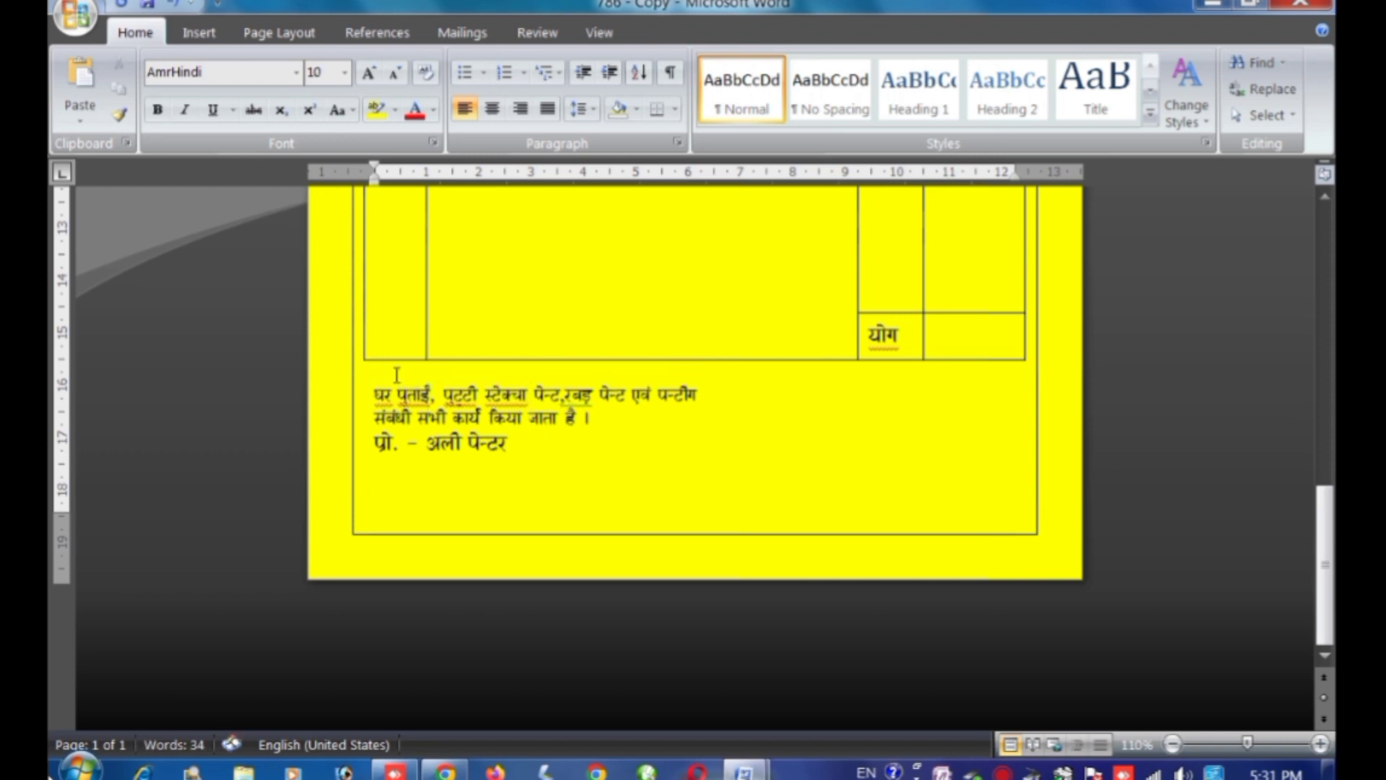
click(395, 73)
click(395, 73)
click(394, 73)
click(394, 73)
click(394, 72)
- Right-align the proprietor's signature line in the footer box
drag(372, 433, 491, 446)
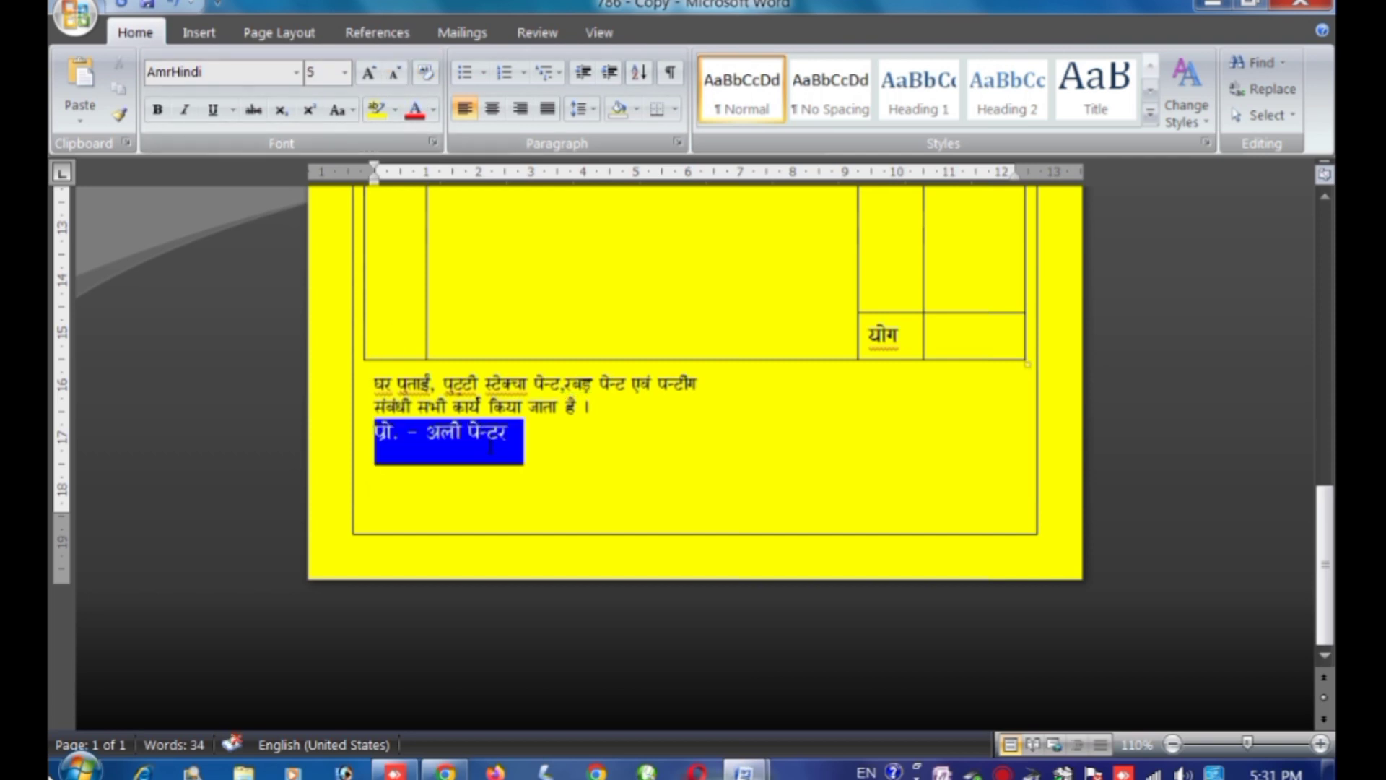
click(520, 110)
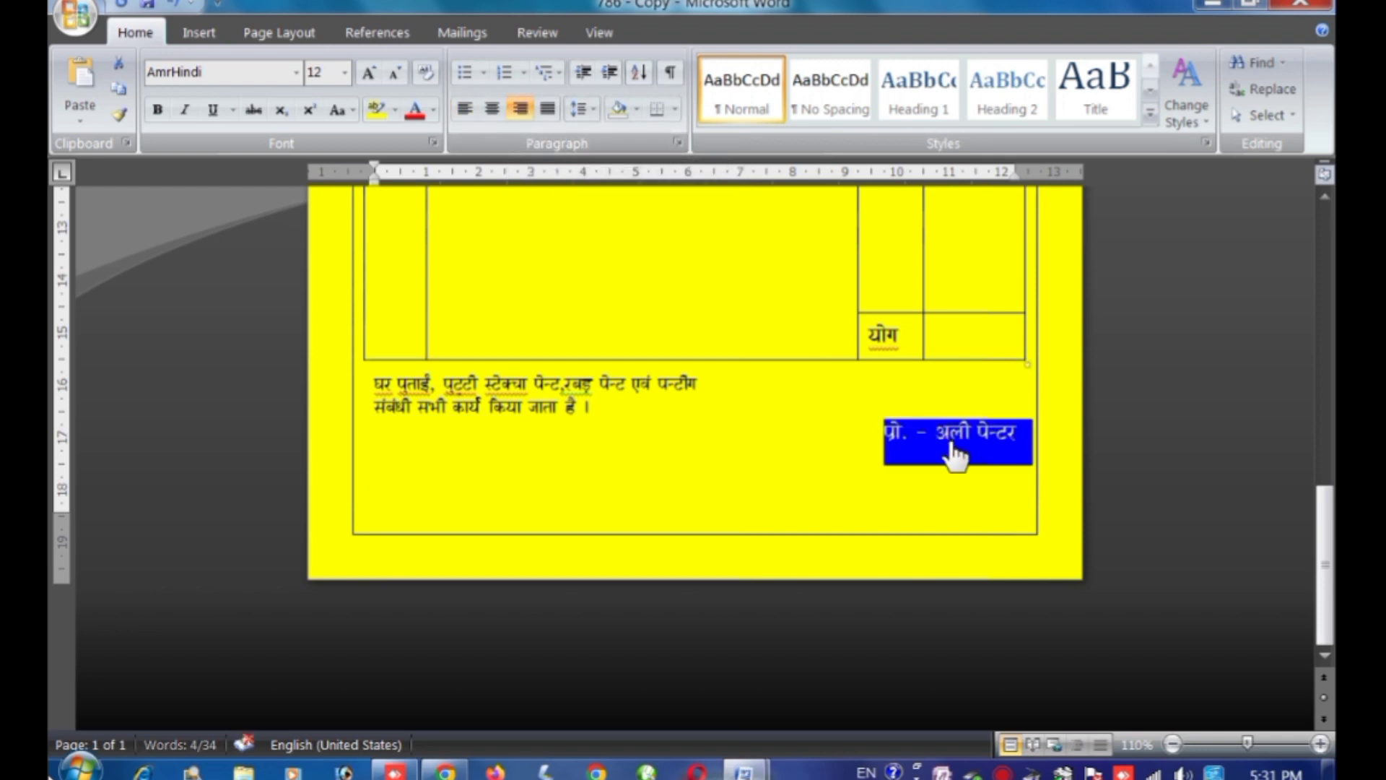
click(967, 494)
scroll(974, 503, up, 1)
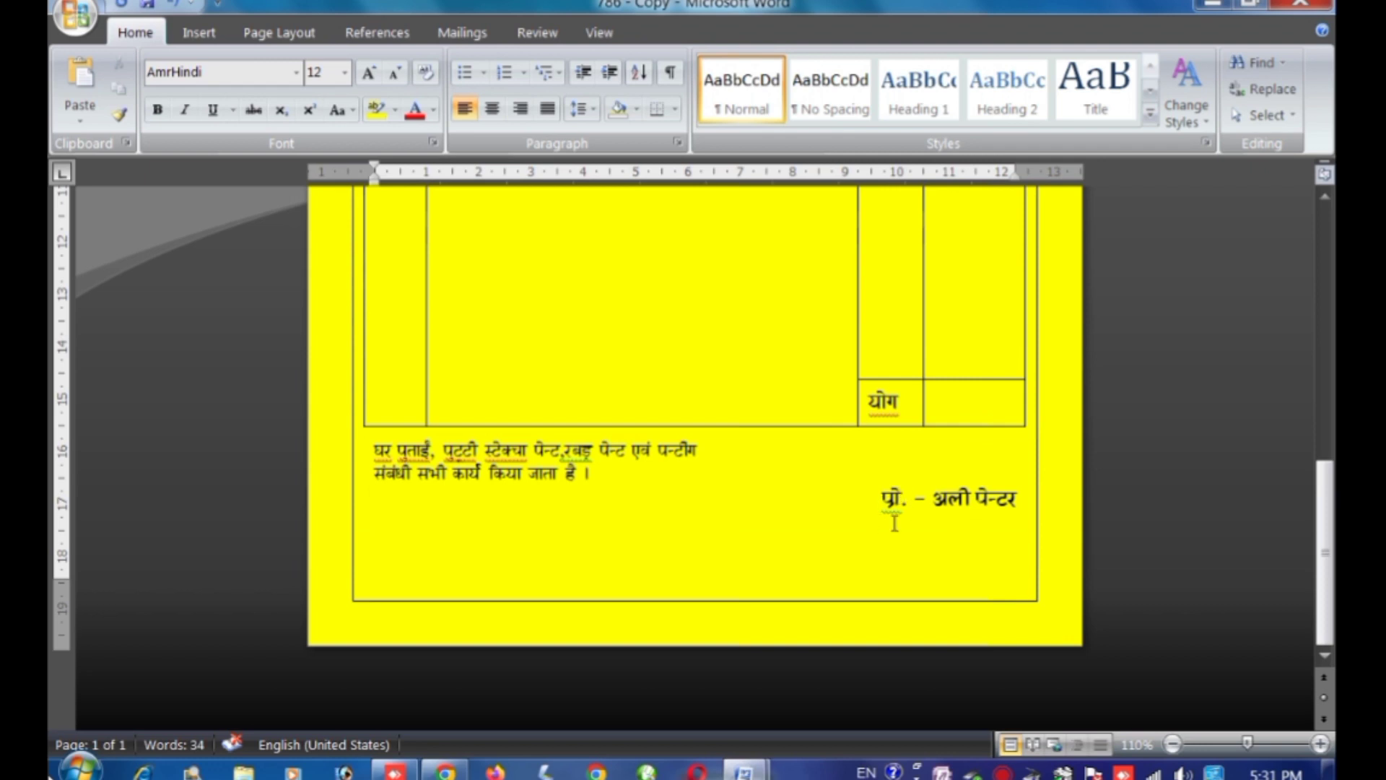
scroll(895, 523, up, 3)
scroll(1001, 577, down, 2)
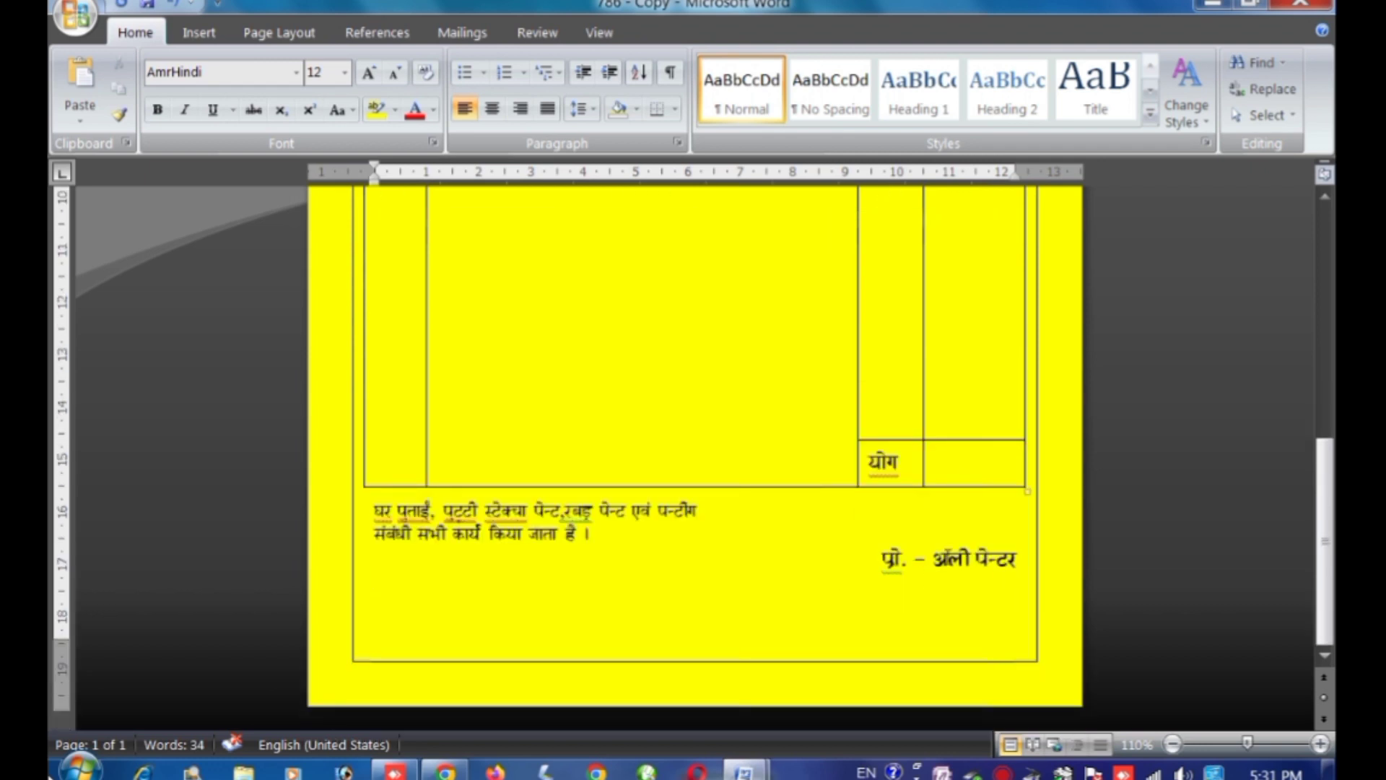
scroll(749, 519, up, 3)
scroll(551, 575, up, 2)
scroll(811, 532, down, 2)
scroll(901, 552, down, 3)
scroll(941, 619, up, 4)
scroll(946, 527, down, 4)
scroll(932, 483, up, 4)
scroll(942, 486, down, 4)
scroll(959, 473, up, 2)
scroll(950, 492, up, 1)
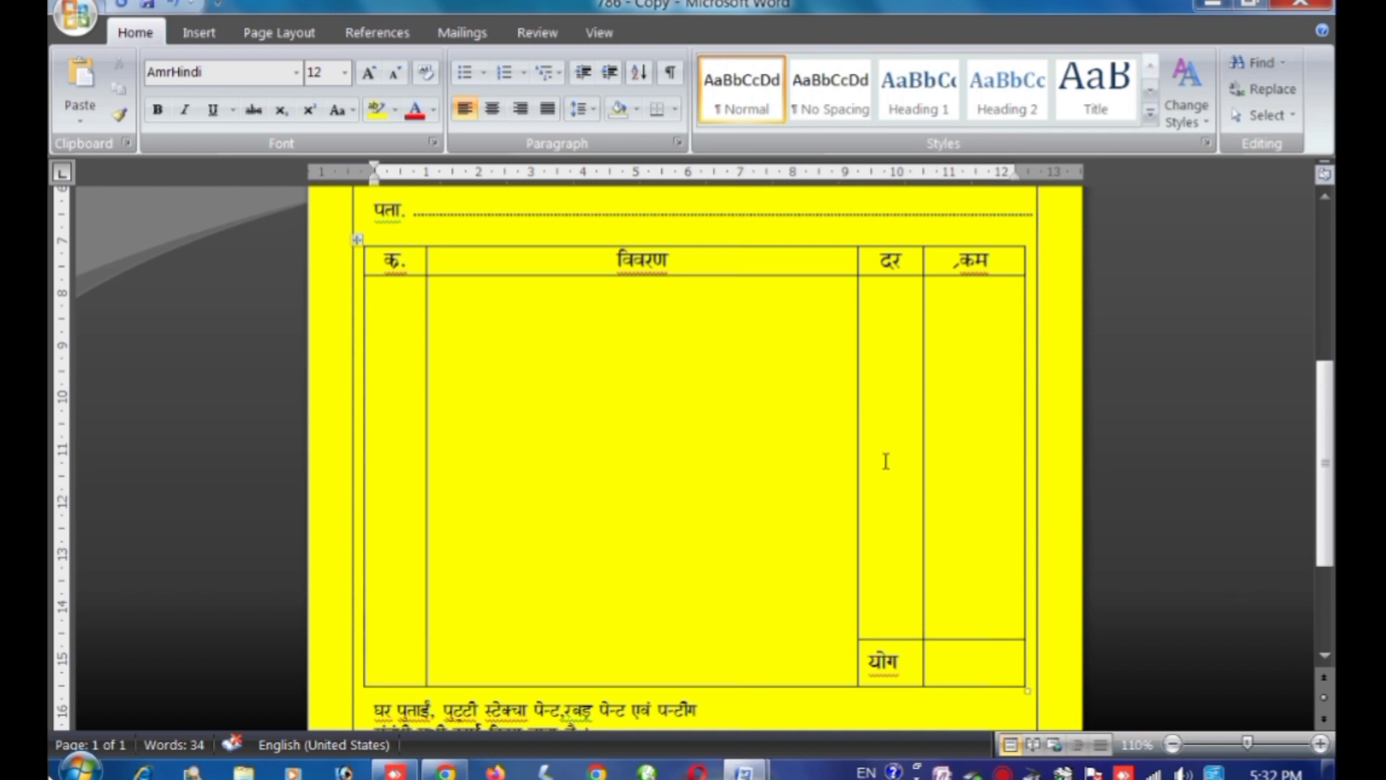
scroll(887, 461, down, 3)
scroll(979, 519, up, 5)
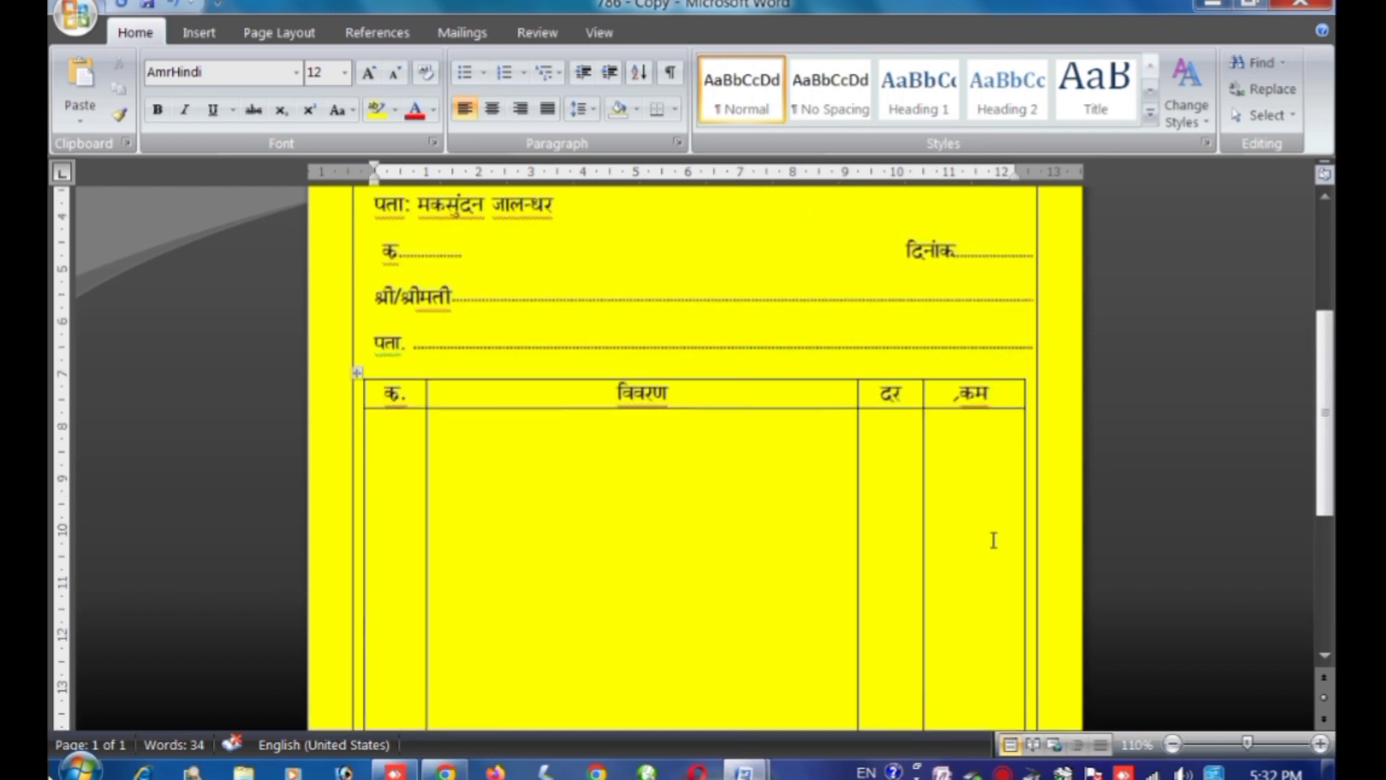
scroll(994, 540, up, 3)
scroll(941, 476, up, 1)
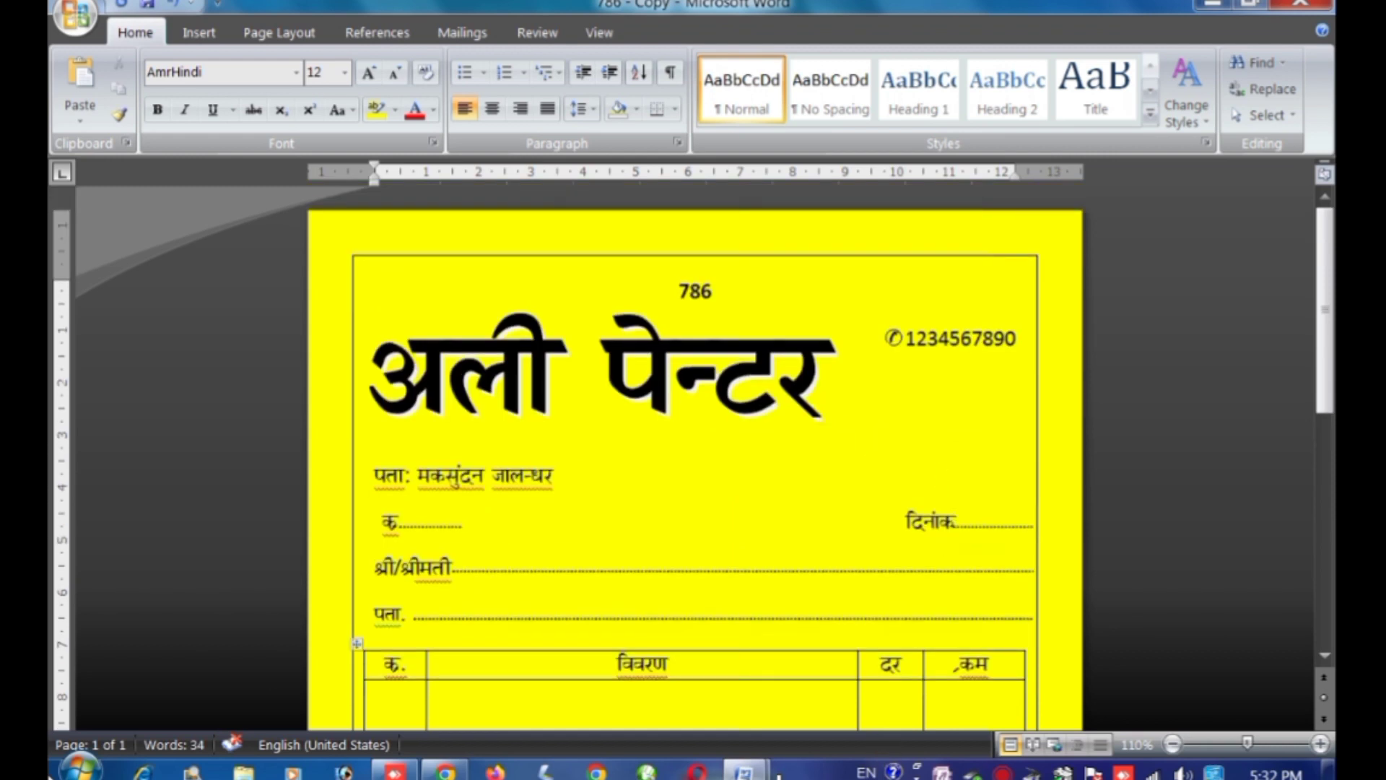
click(659, 659)
scroll(660, 660, up, 4)
scroll(836, 504, up, 2)
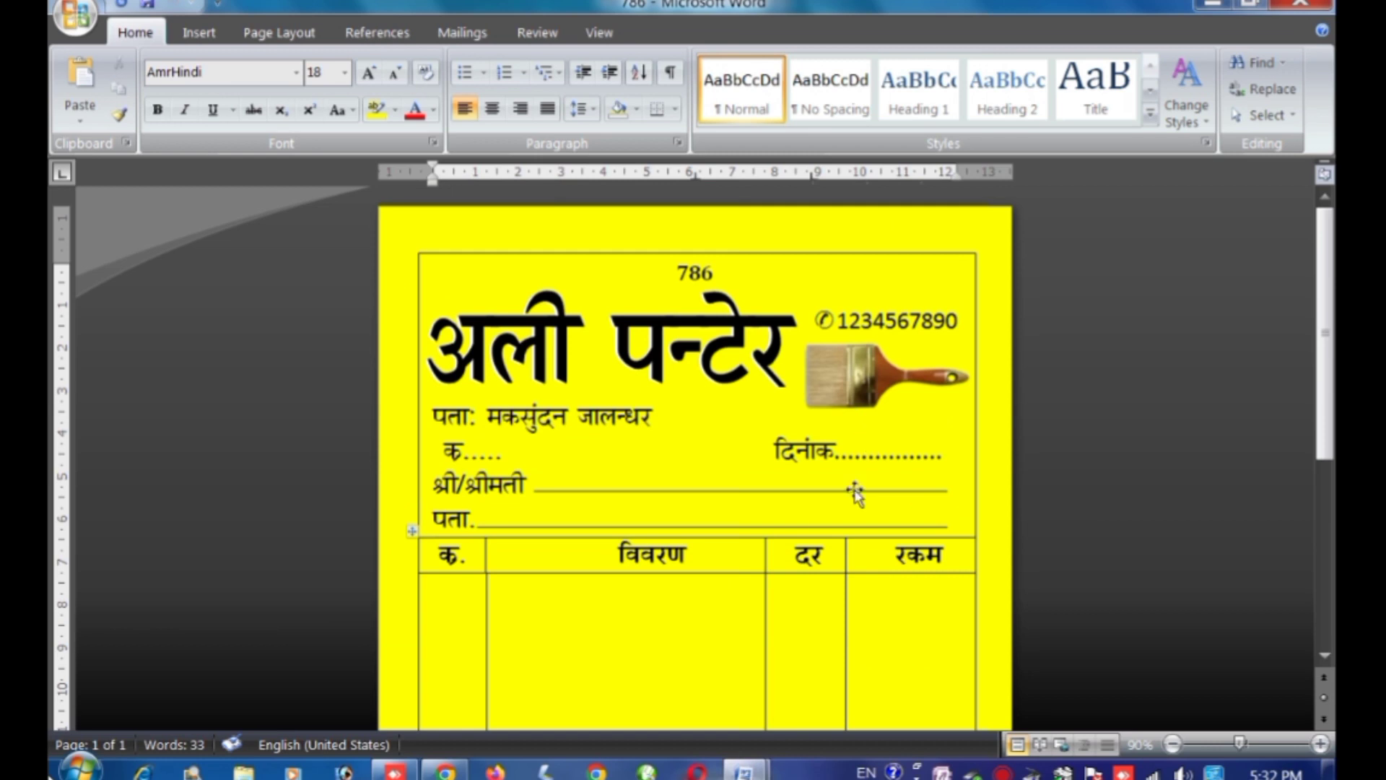
mouse_move(743, 771)
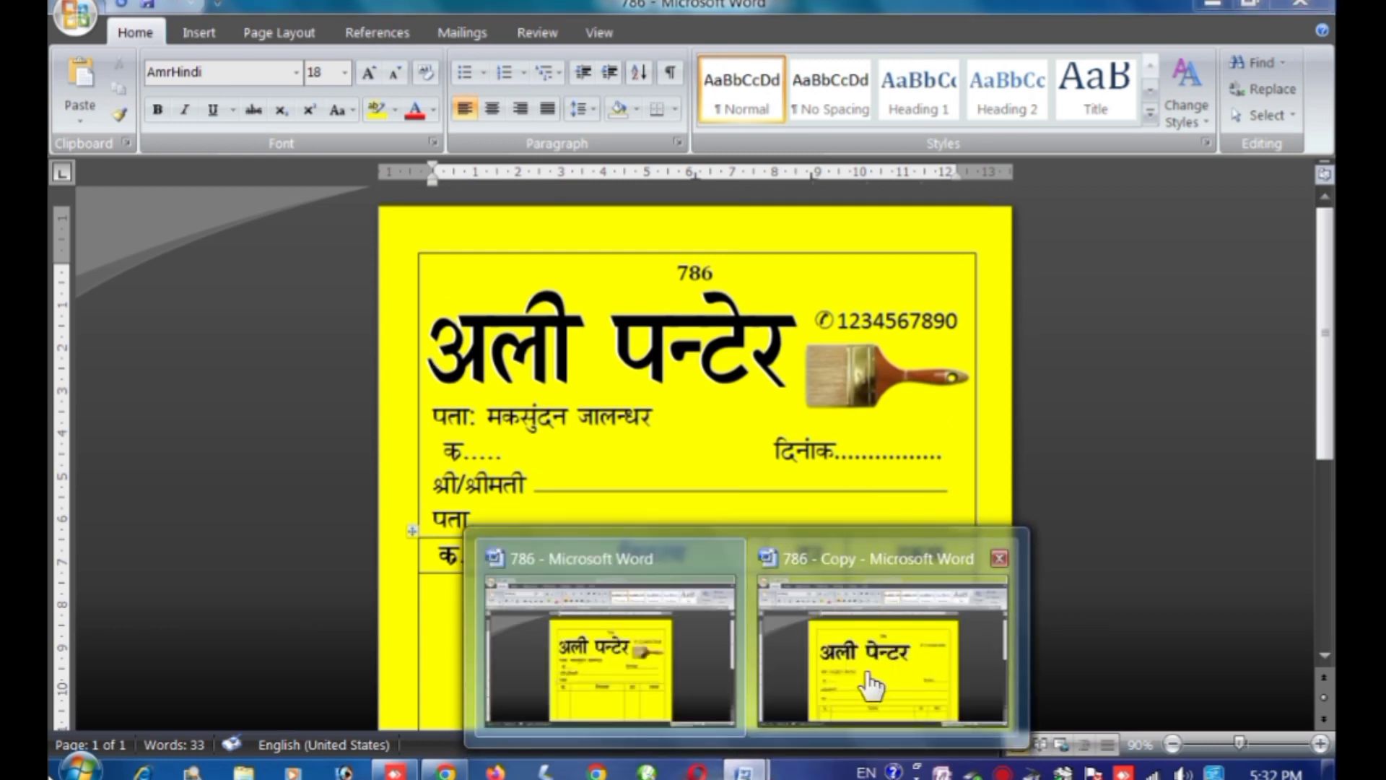
click(872, 686)
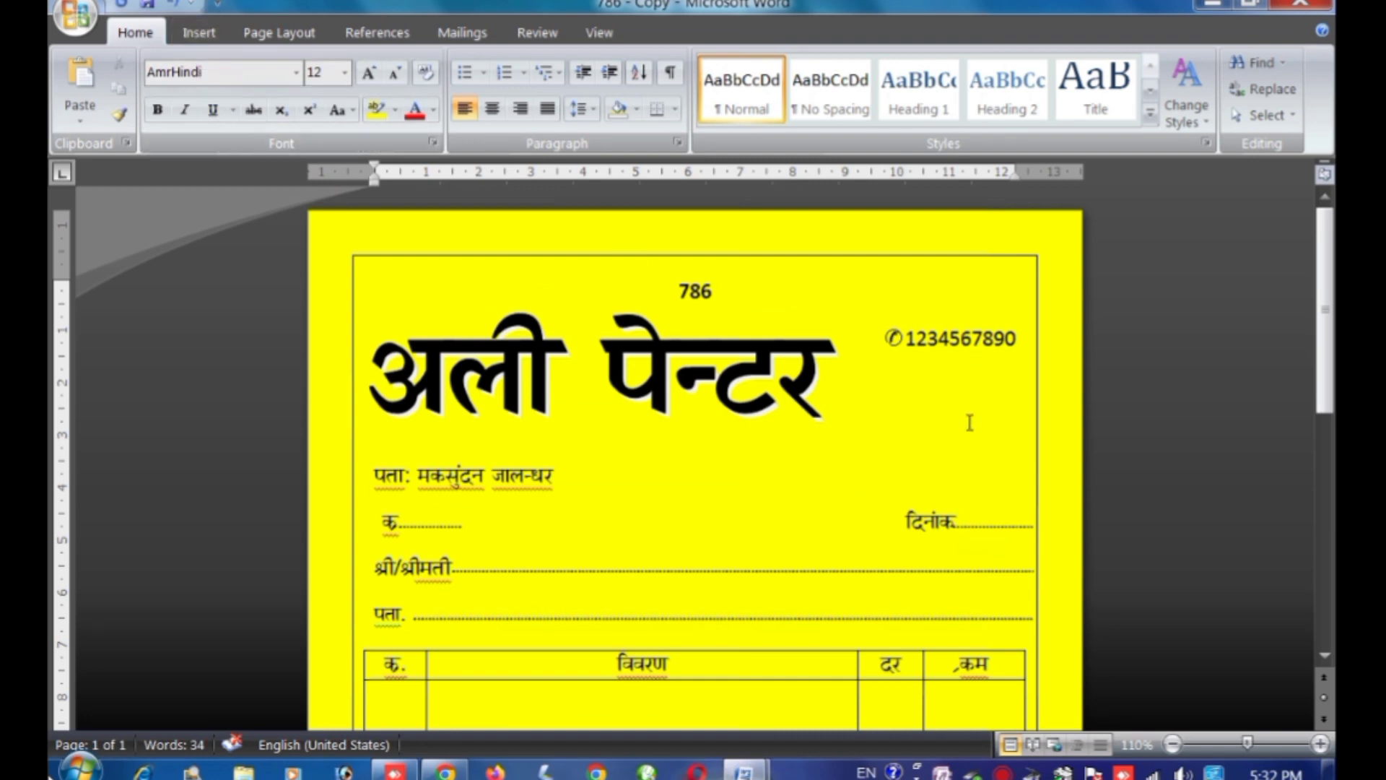
- Insert the images-removebg-preview paintbrush picture from Local Disk (D:)
click(196, 35)
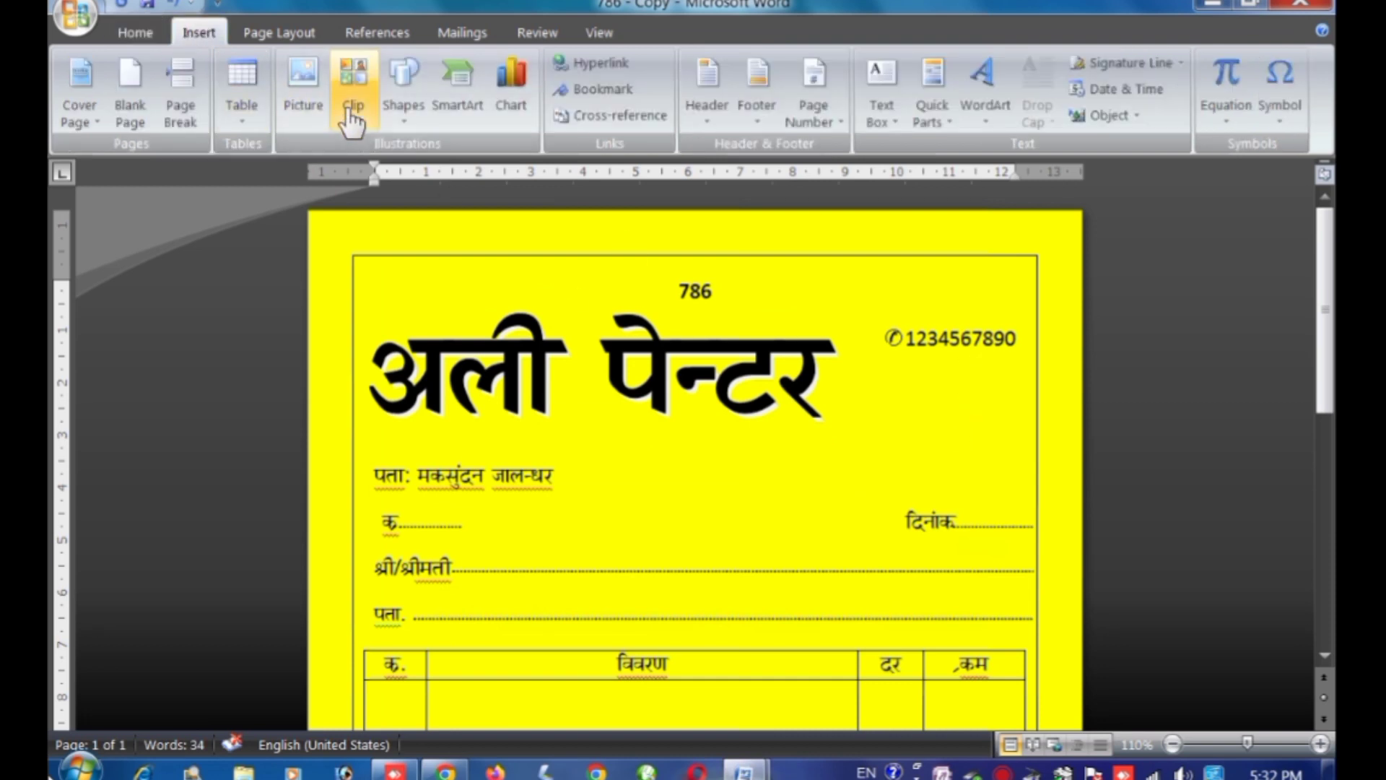
click(312, 92)
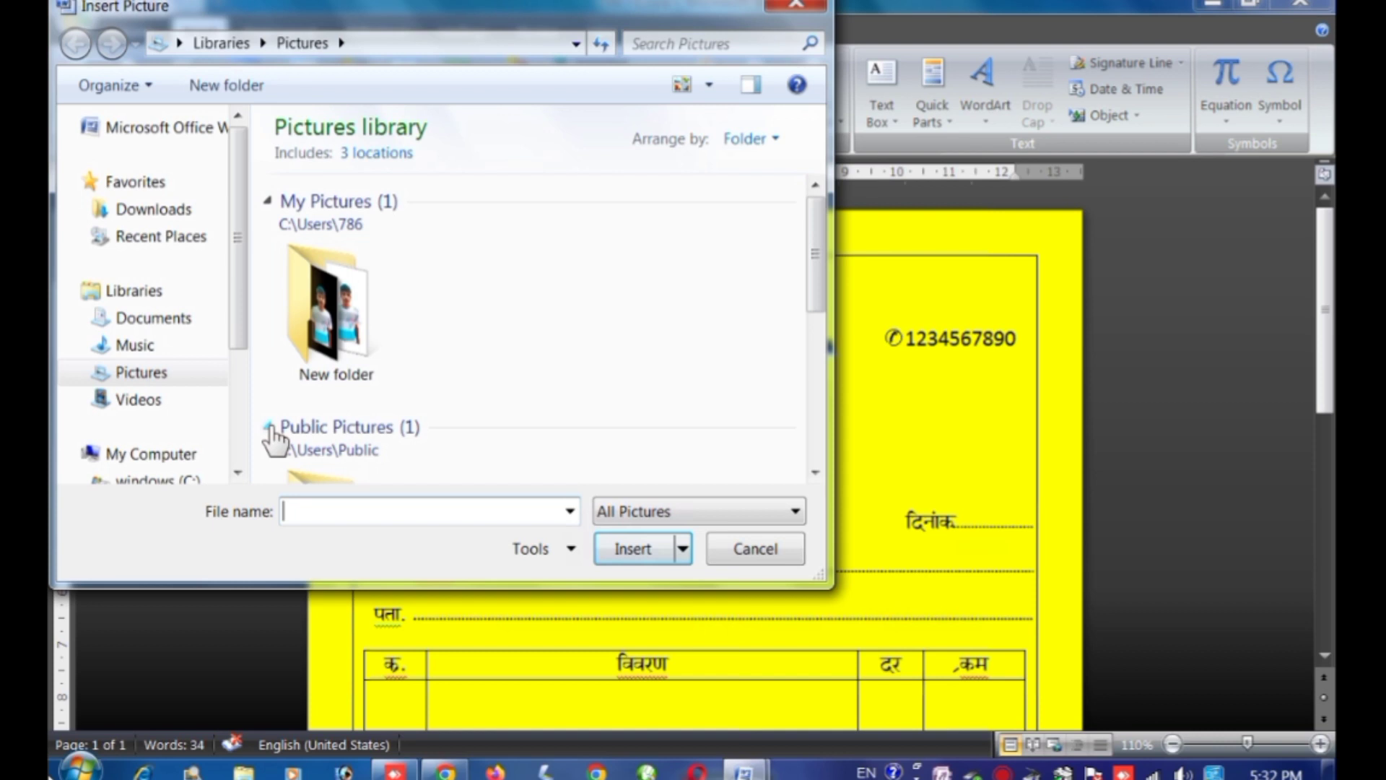
click(237, 473)
click(238, 473)
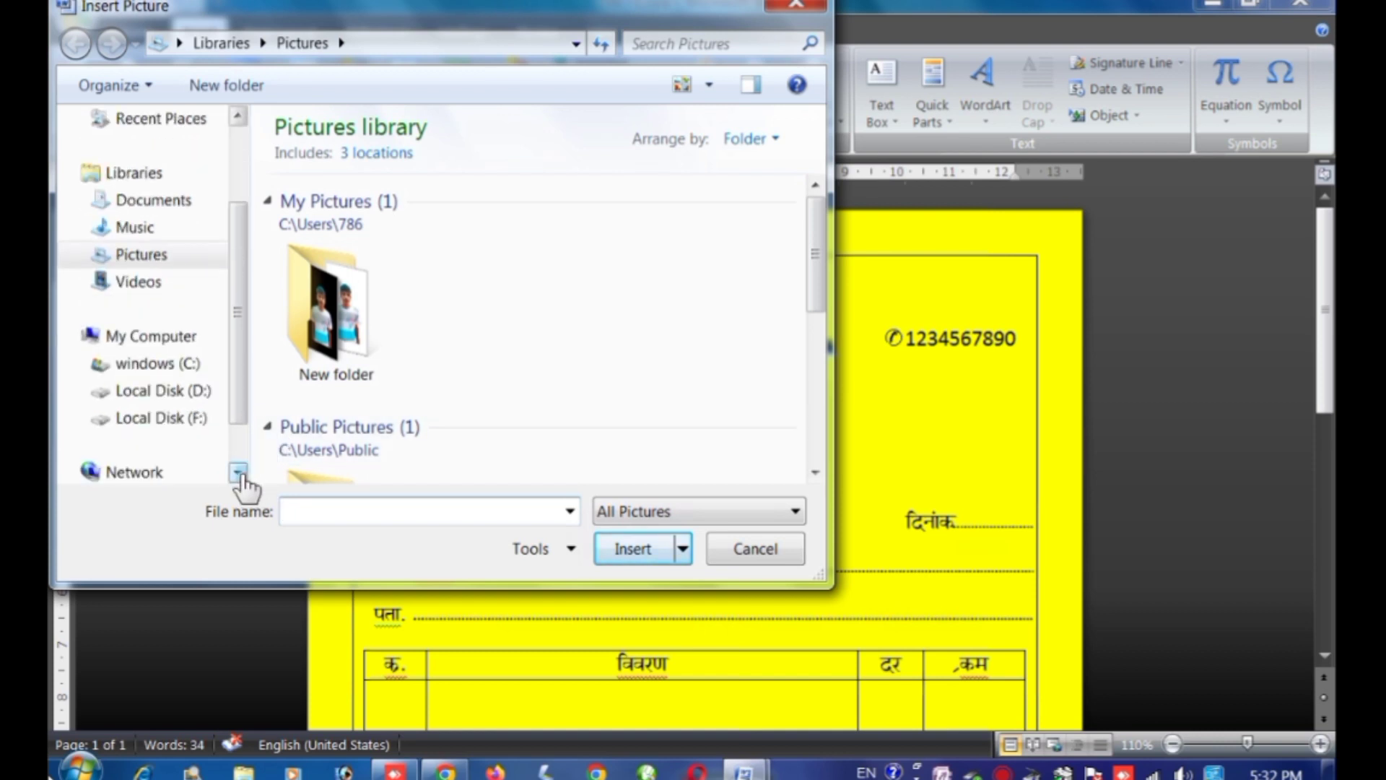
click(185, 390)
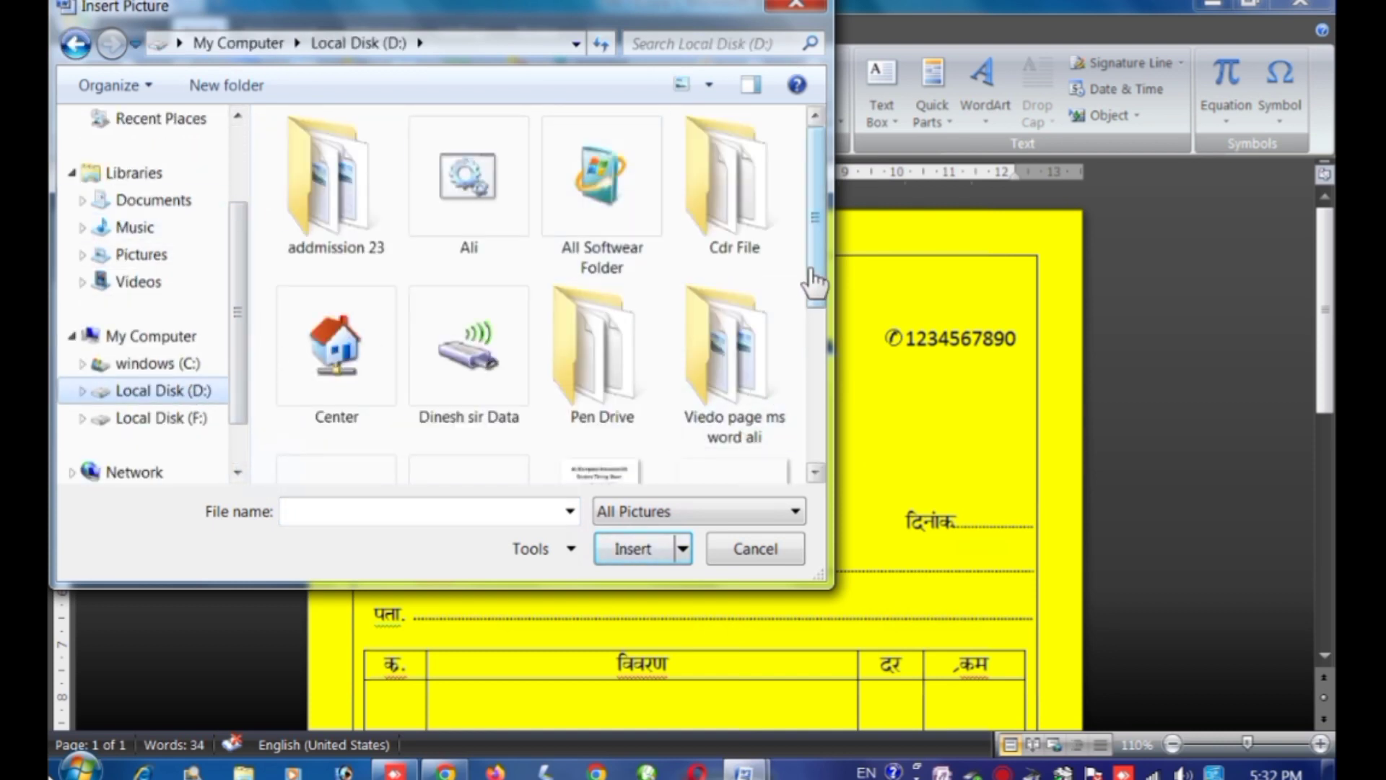
scroll(823, 279, down, 1)
drag(824, 280, 830, 417)
click(758, 270)
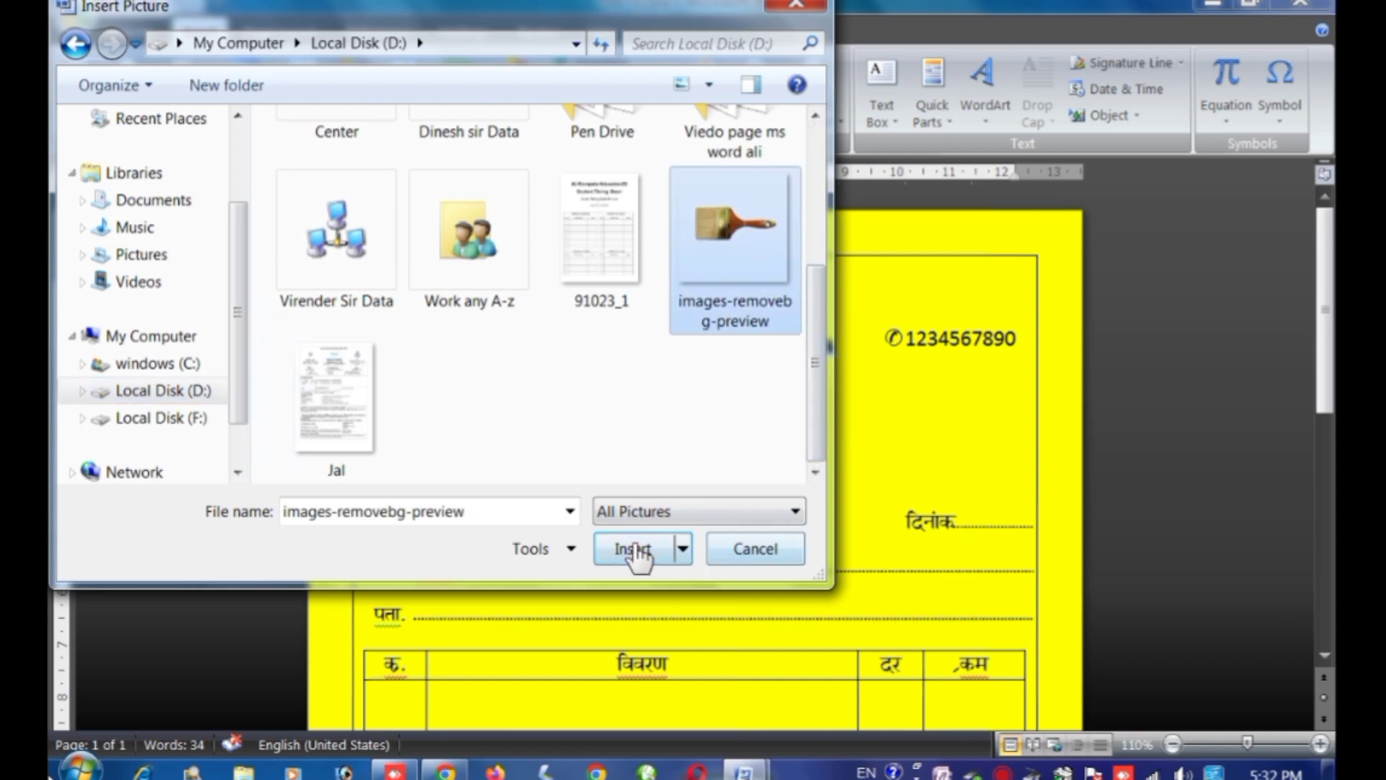
click(635, 551)
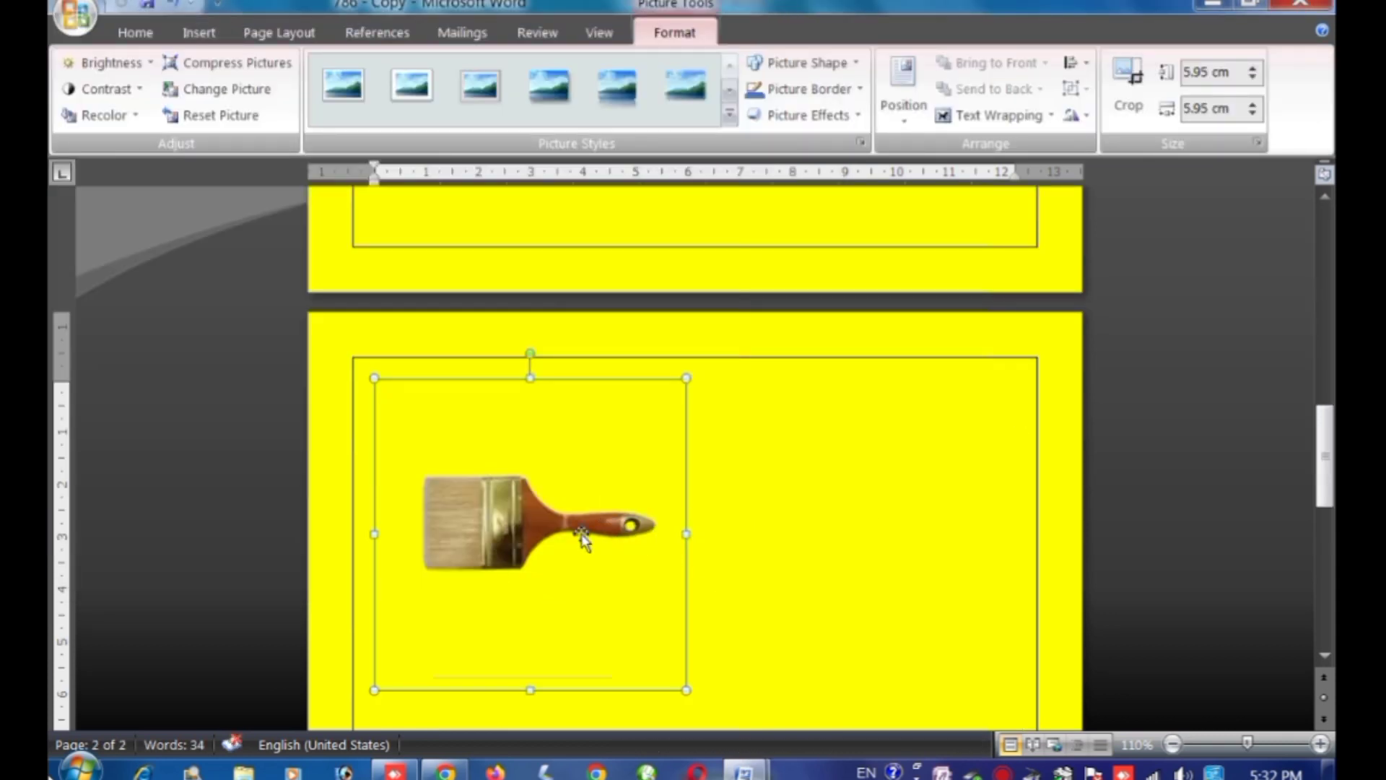
- Set the paintbrush picture behind text and move it right of the title beside the phone number
click(1000, 115)
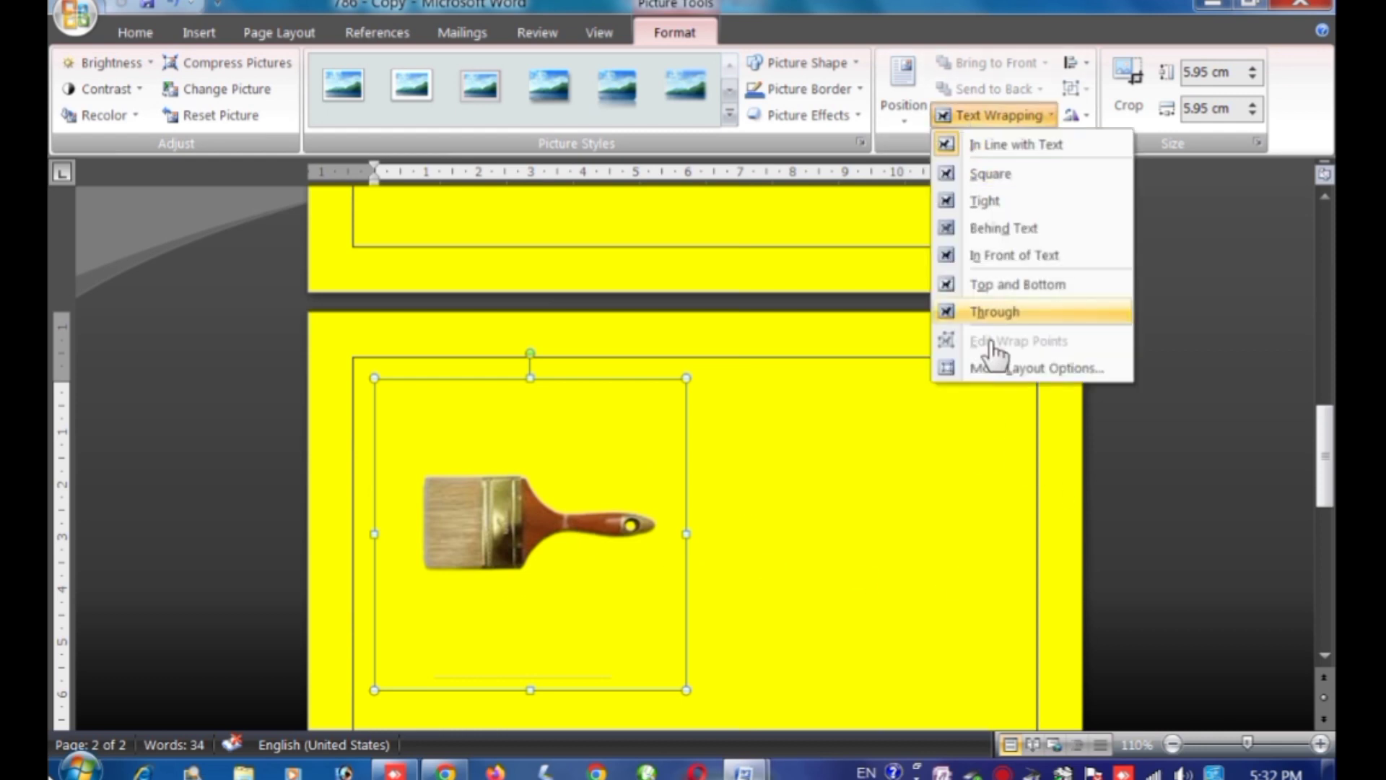
click(992, 310)
click(1000, 116)
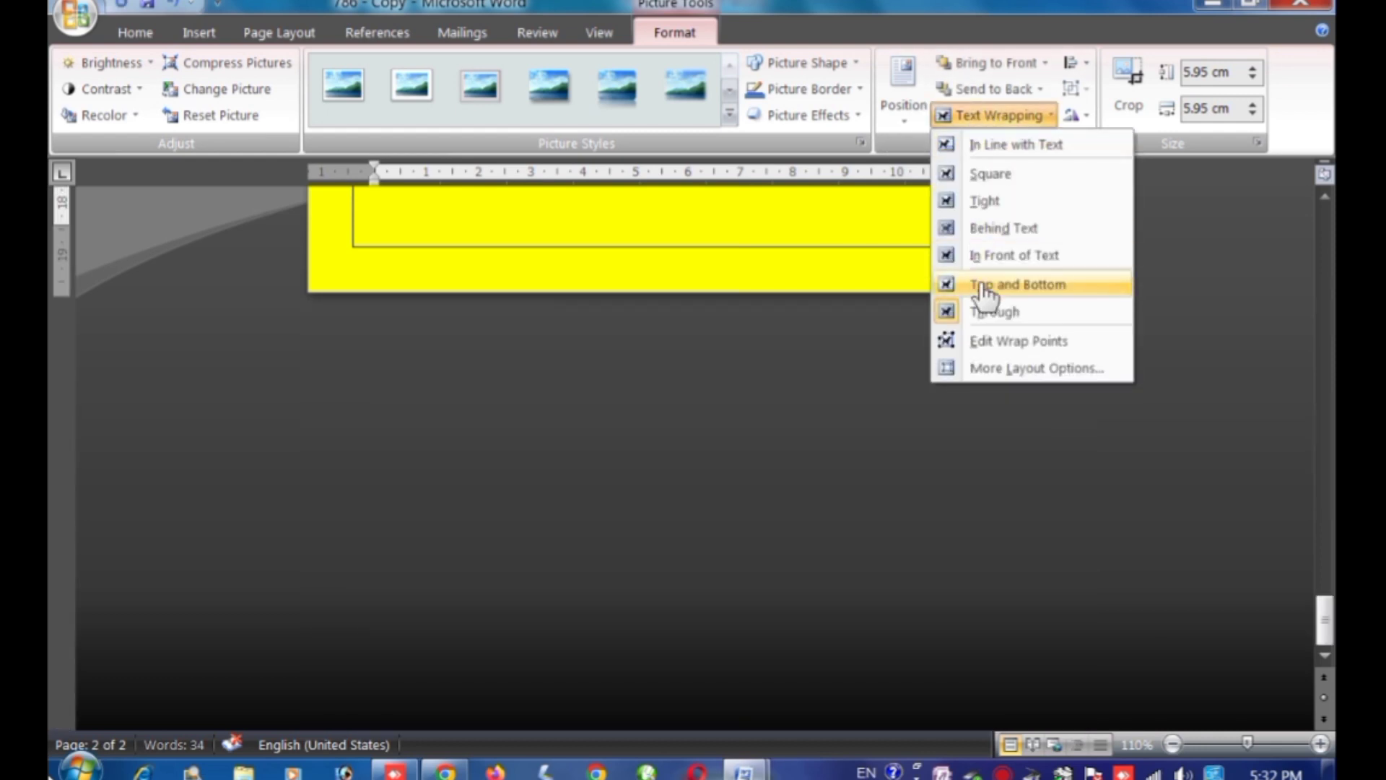
click(996, 229)
scroll(952, 466, up, 10)
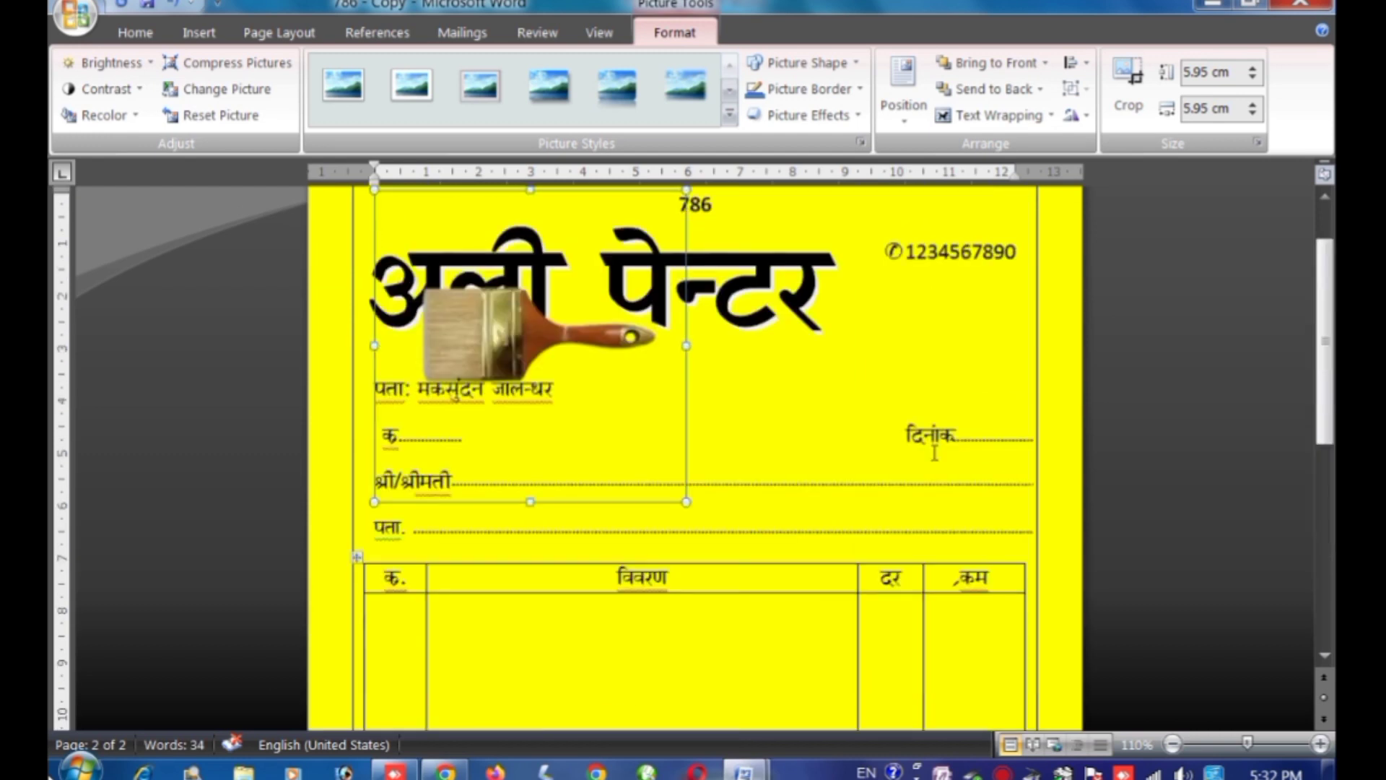
drag(577, 433, 917, 431)
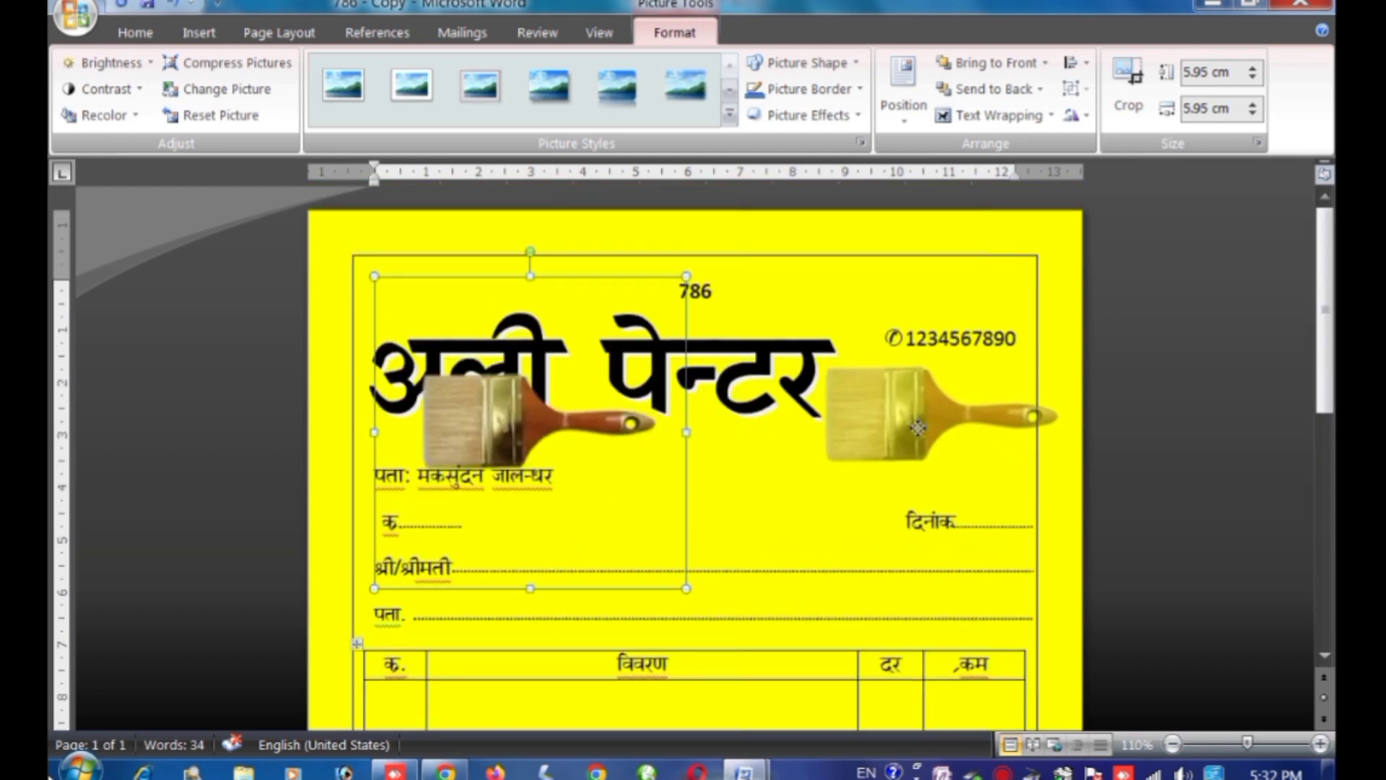
- Shrink the paintbrush picture to about 4.91 cm square
click(1253, 113)
click(1253, 113)
click(1253, 114)
click(1252, 114)
click(1253, 113)
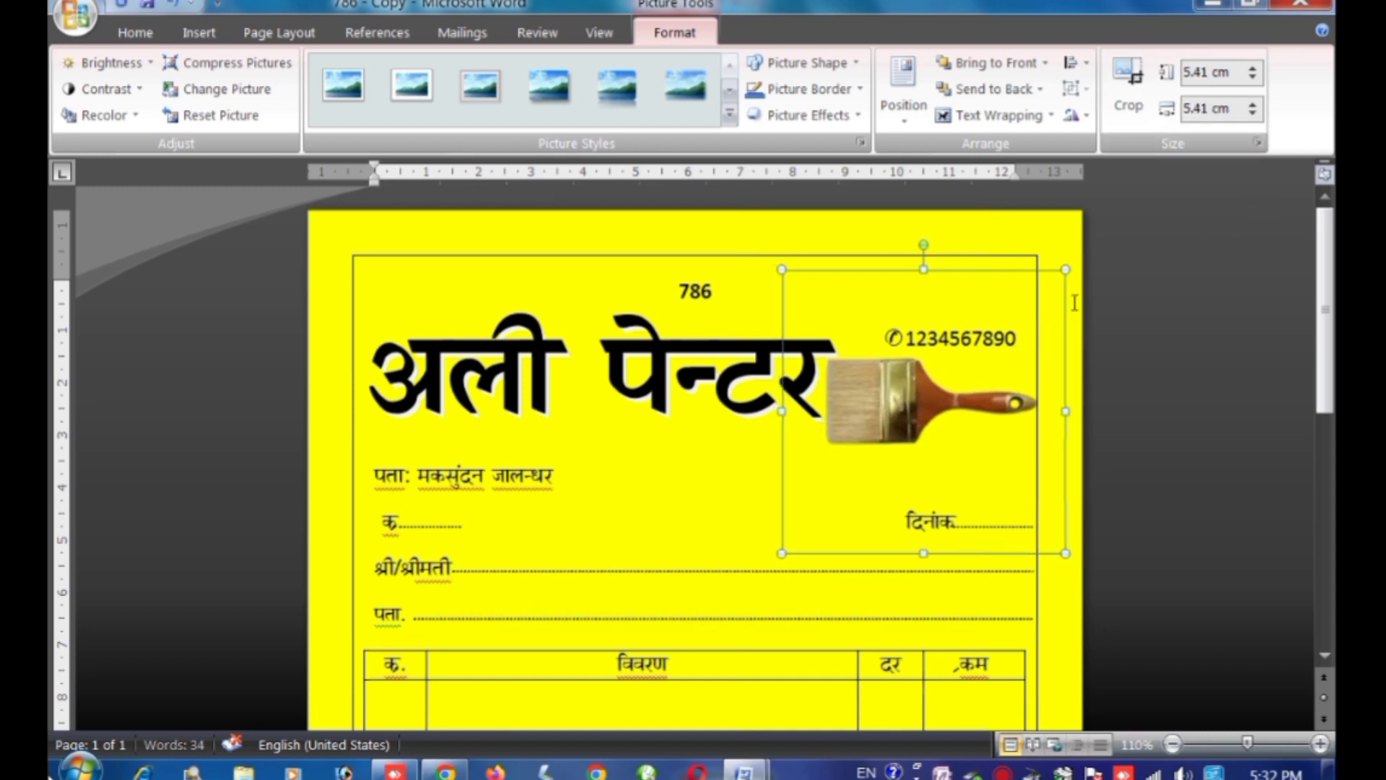
click(1253, 113)
click(1253, 113)
click(1253, 114)
click(1253, 113)
click(1253, 114)
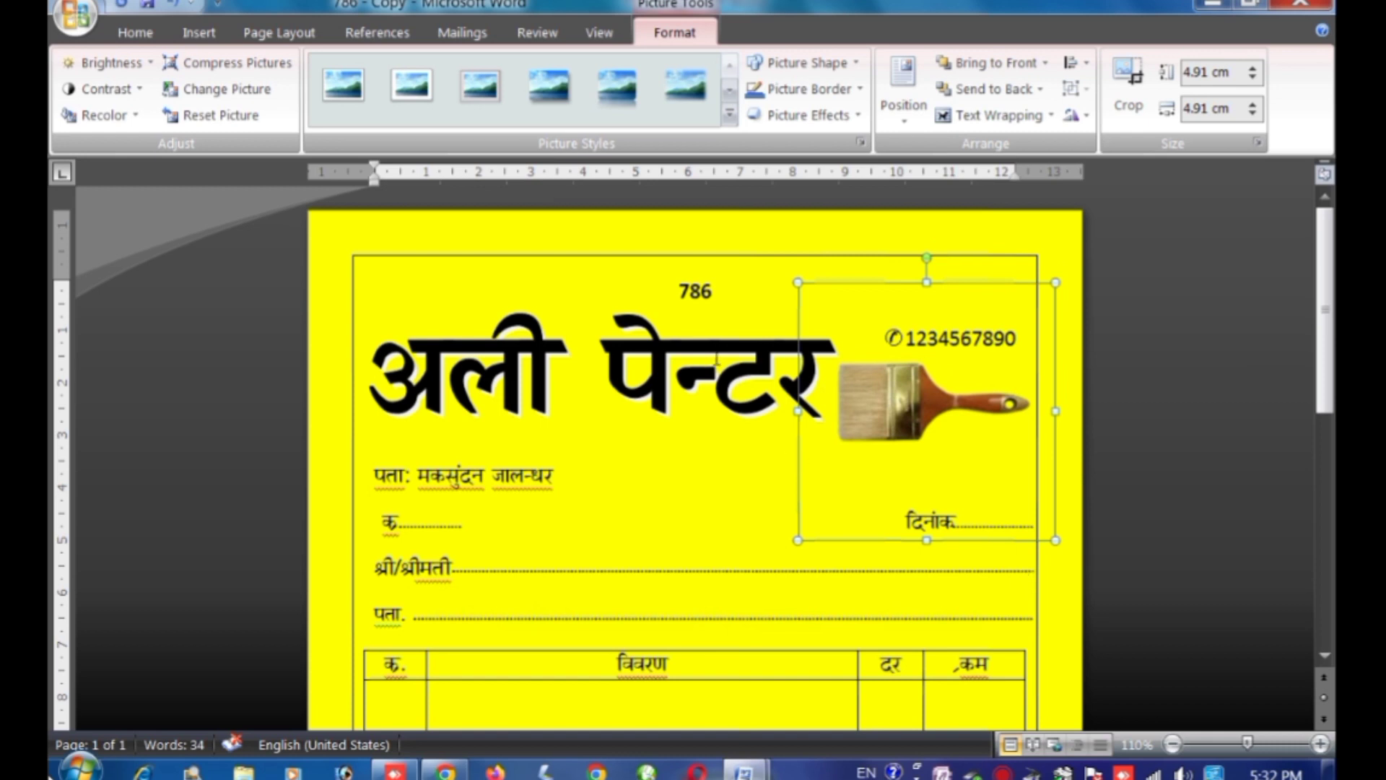
click(689, 266)
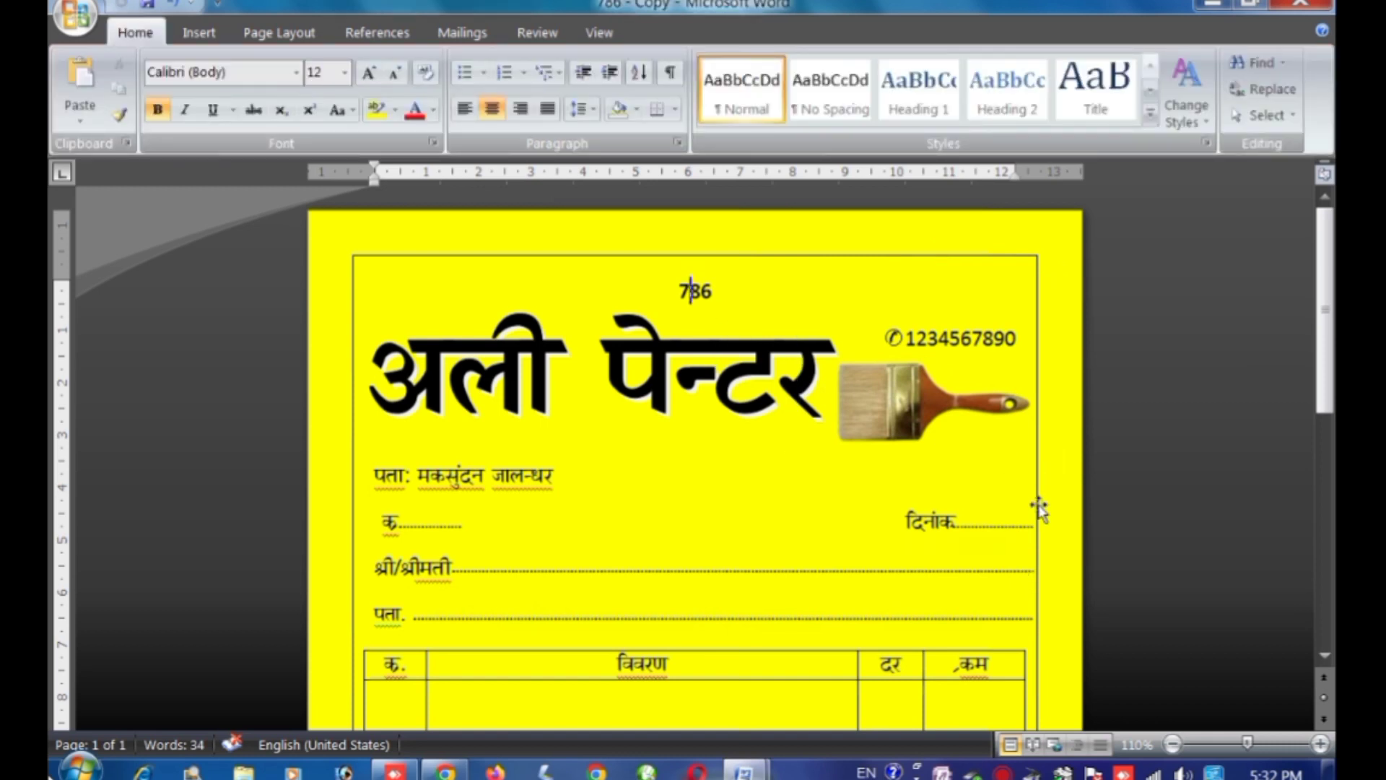
- Review the bill copy, then switch to the original 786 document to compare
ctrl+scroll(731, 520, down, 1)
ctrl+scroll(650, 542, down, 1)
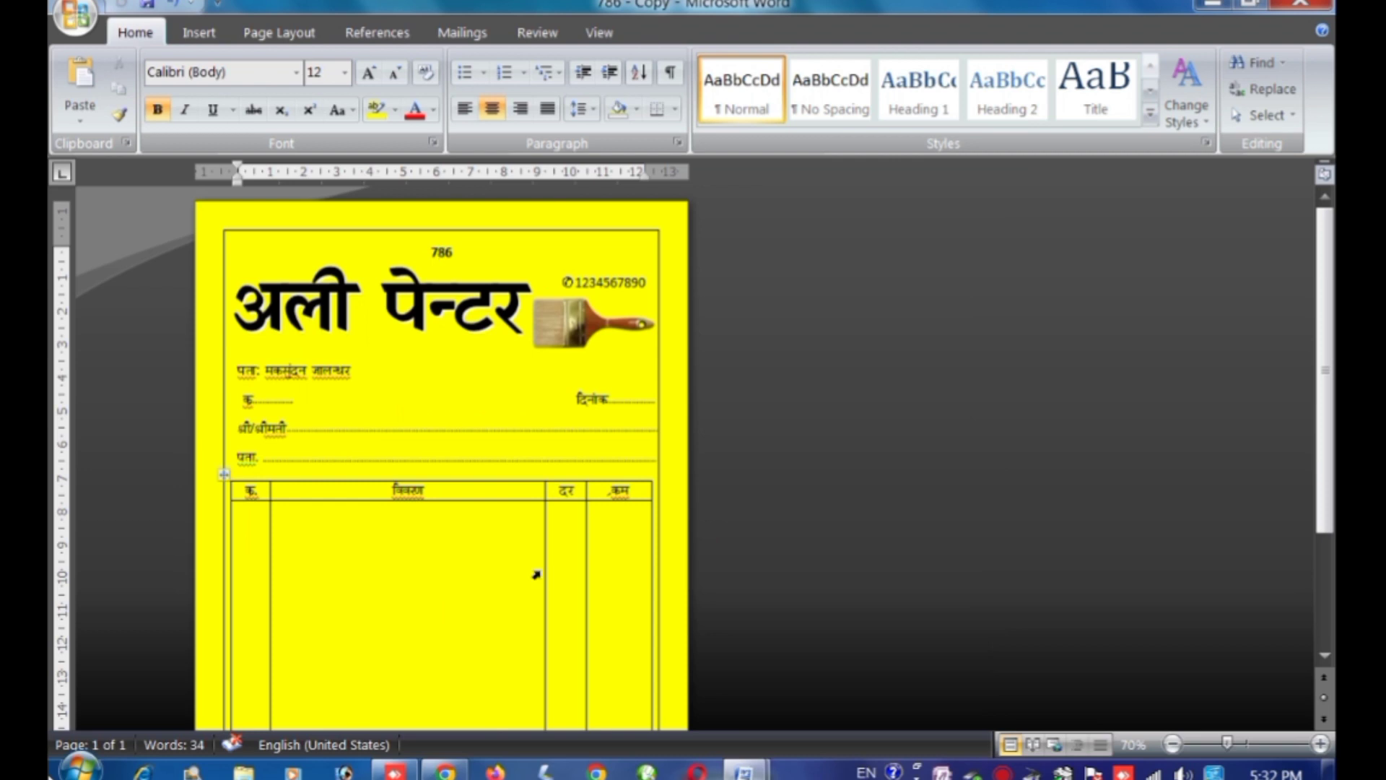
ctrl+scroll(563, 566, up, 2)
scroll(650, 541, down, 3)
scroll(684, 533, down, 10)
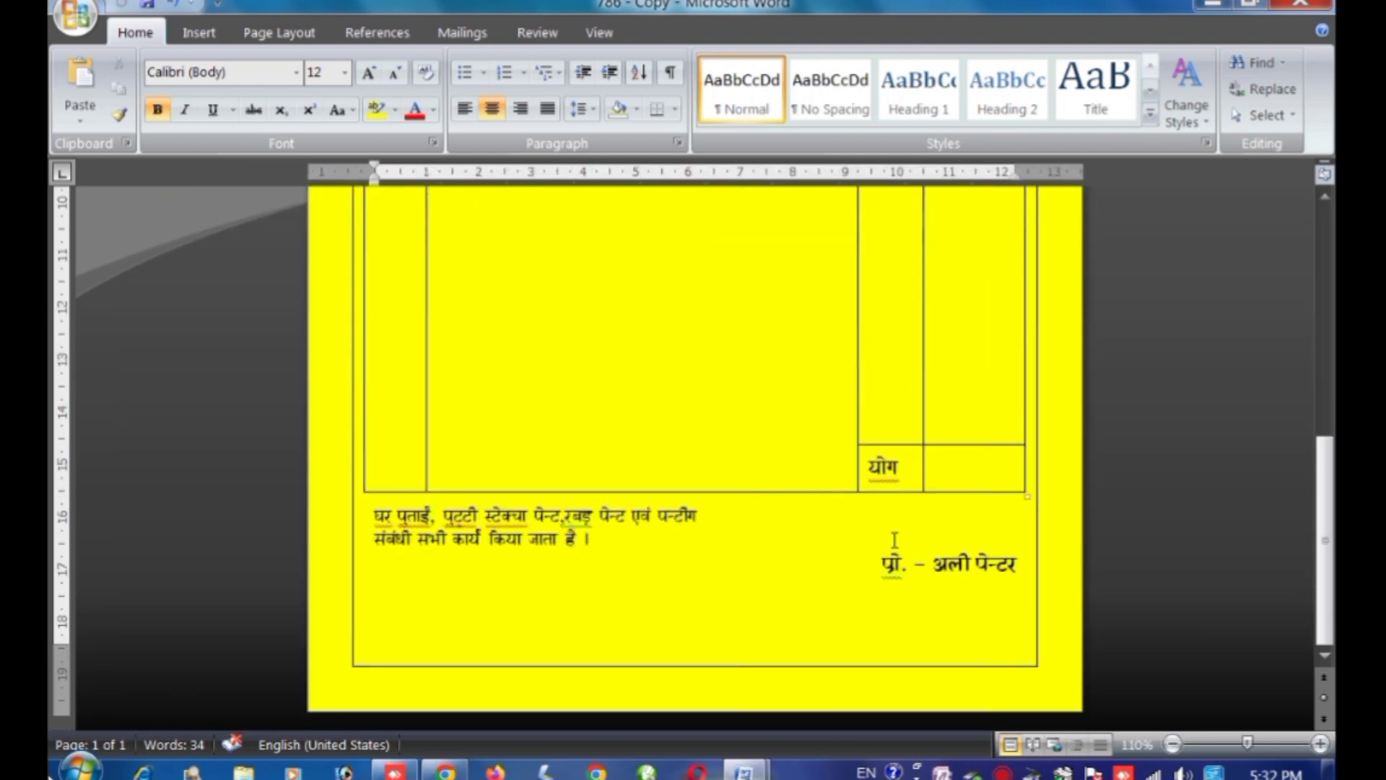
scroll(894, 540, up, 10)
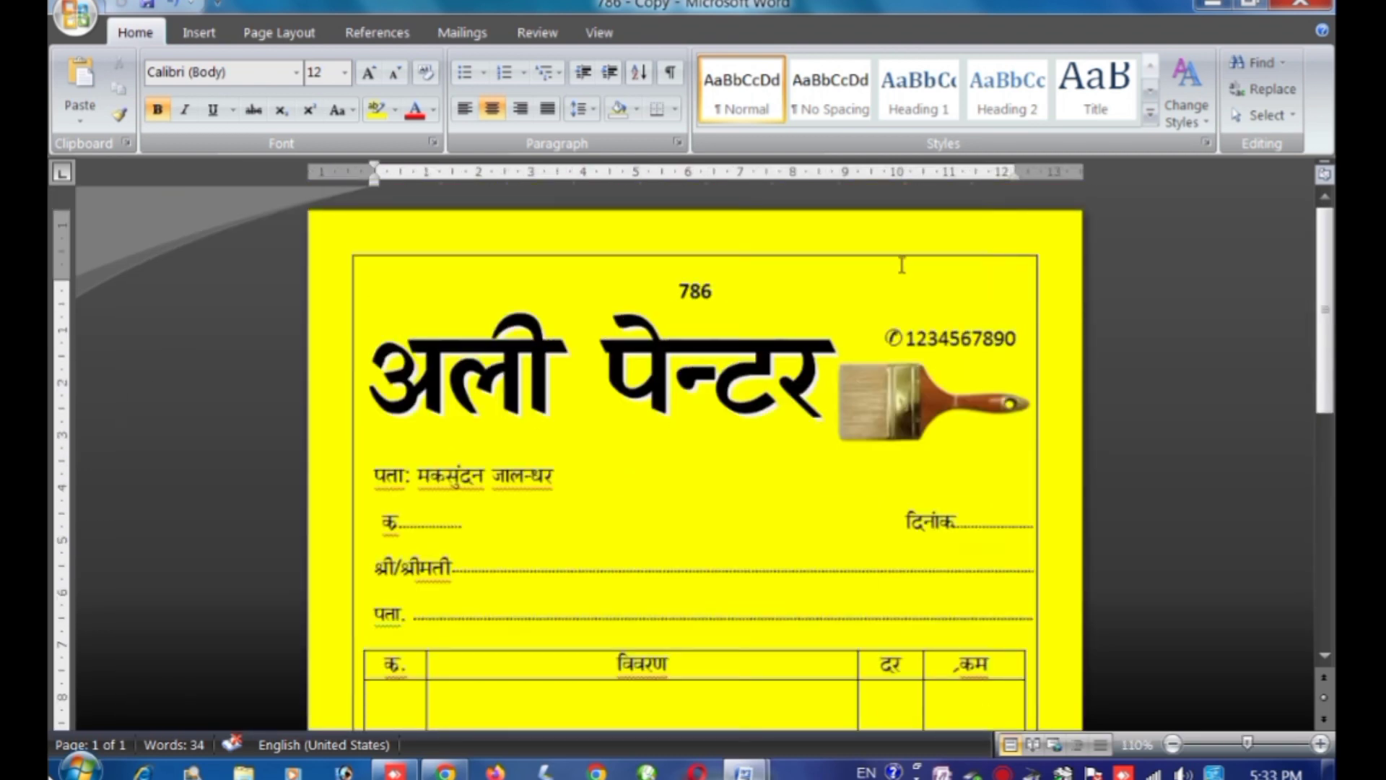
scroll(1052, 503, down, 4)
click(749, 774)
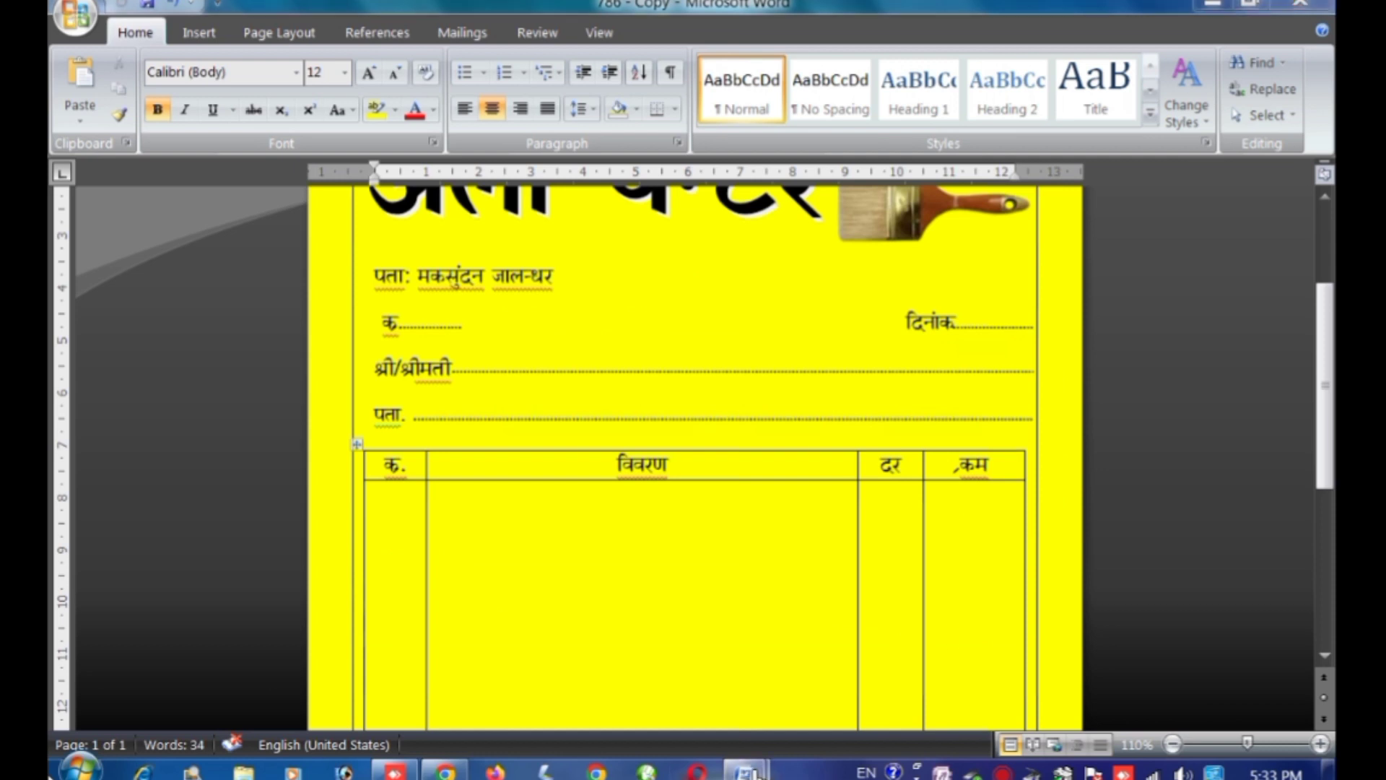
click(751, 672)
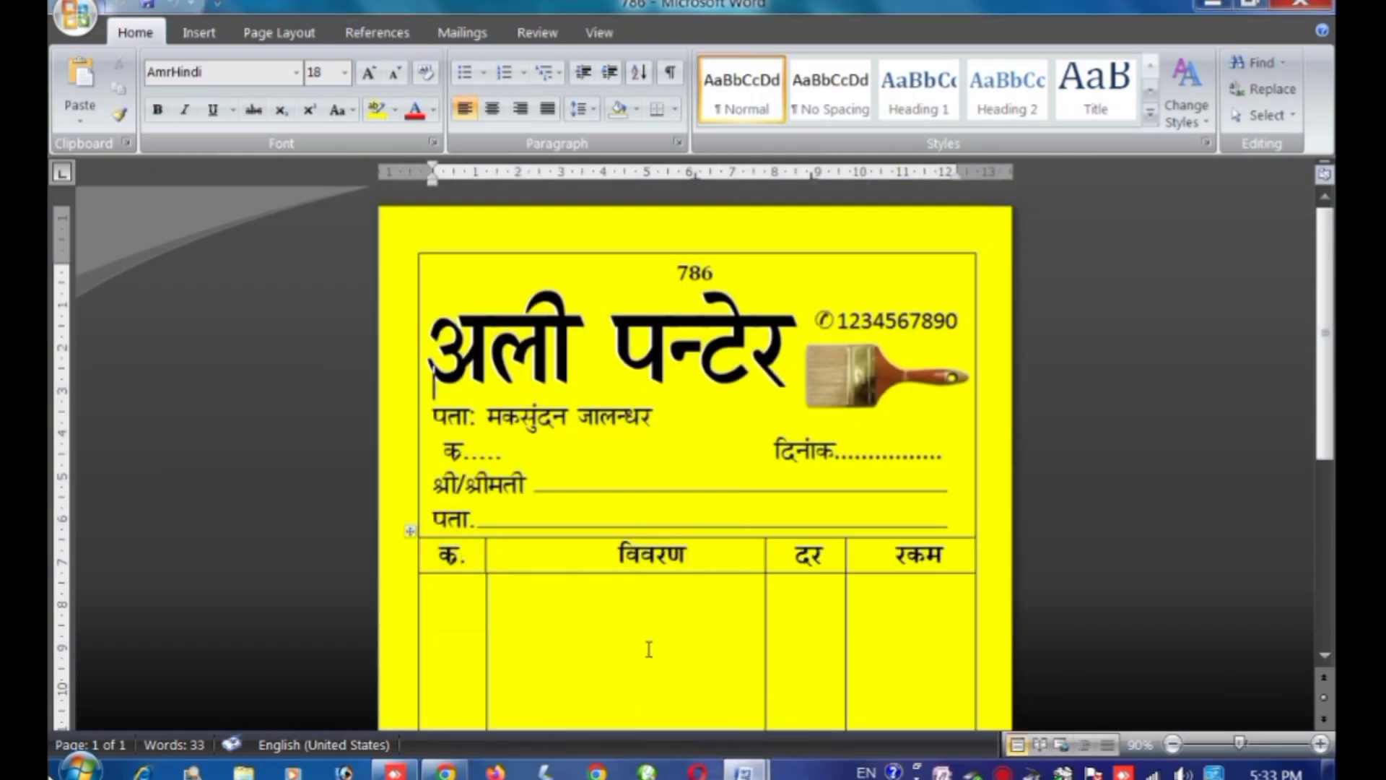
- Return to the bill copy, place the cursor after दिनांक and bring up Page Layout
scroll(741, 520, down, 5)
scroll(754, 581, up, 8)
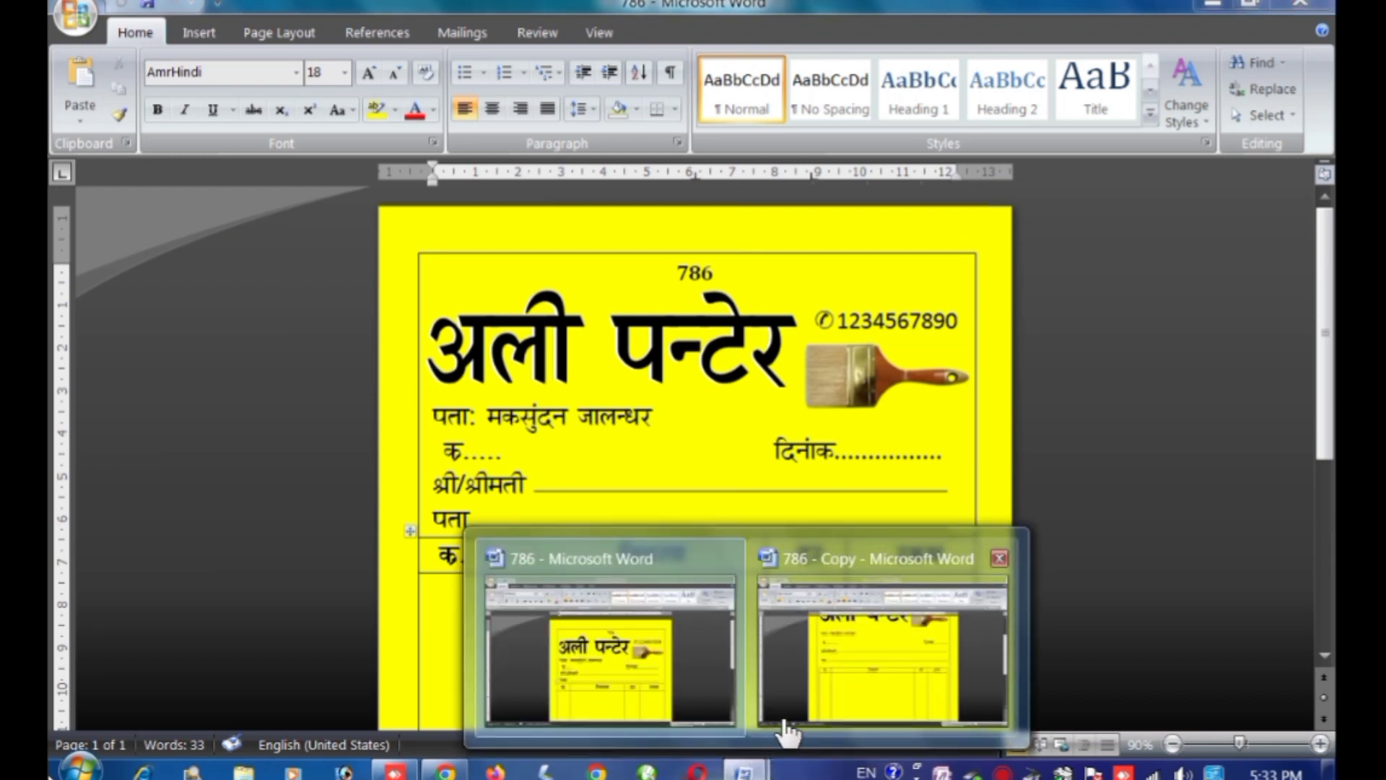
click(888, 650)
scroll(924, 614, up, 4)
scroll(1011, 578, down, 7)
scroll(1038, 383, up, 3)
scroll(1018, 453, up, 5)
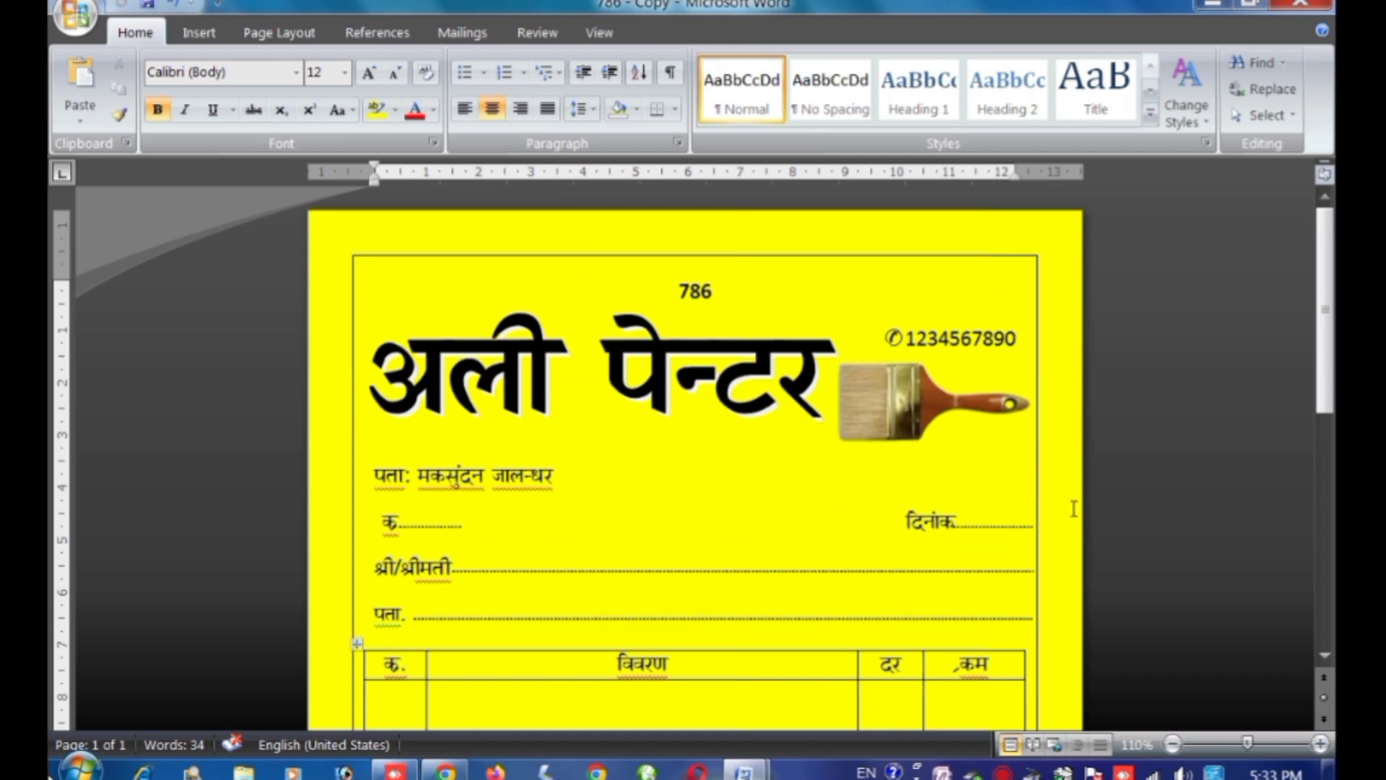
click(1059, 545)
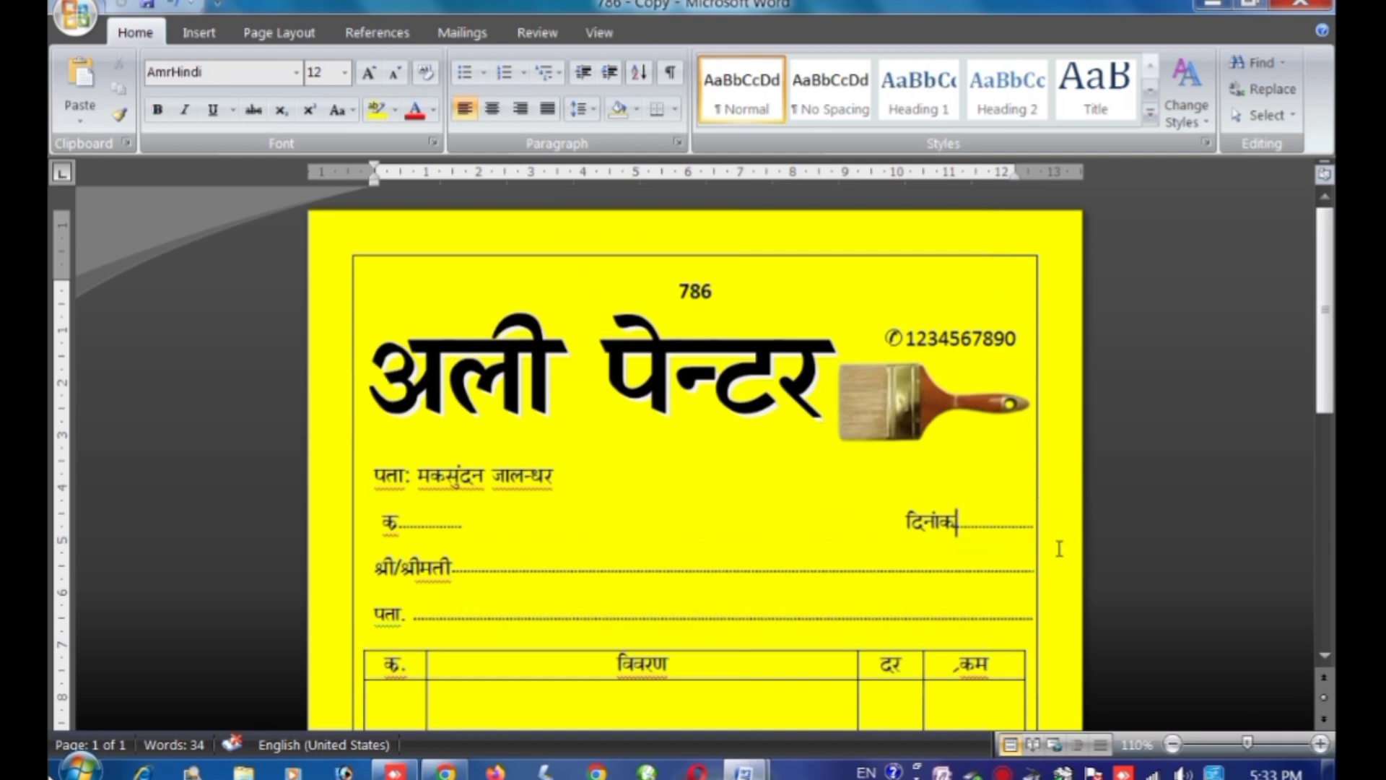
click(257, 36)
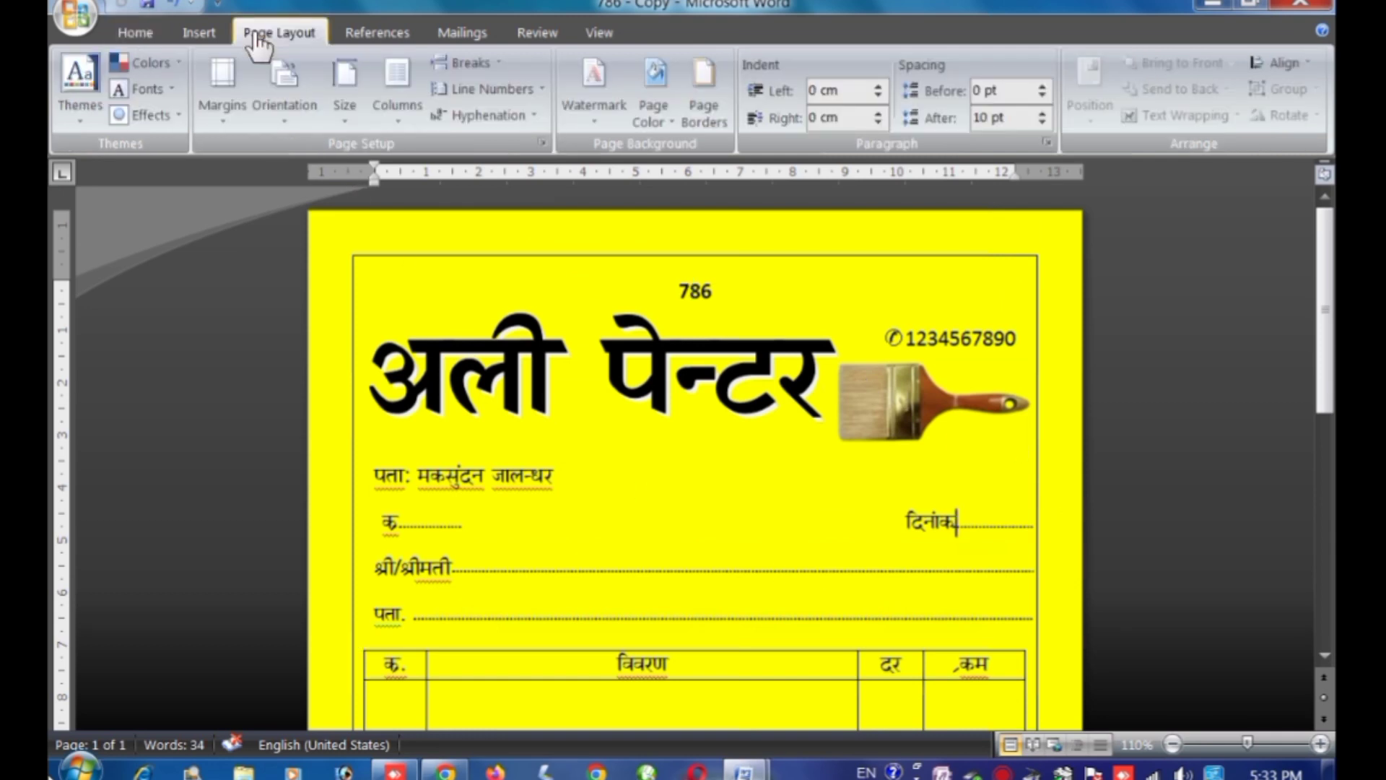
- Clear all four page border edges and set the page border to None
click(702, 94)
click(844, 302)
click(811, 357)
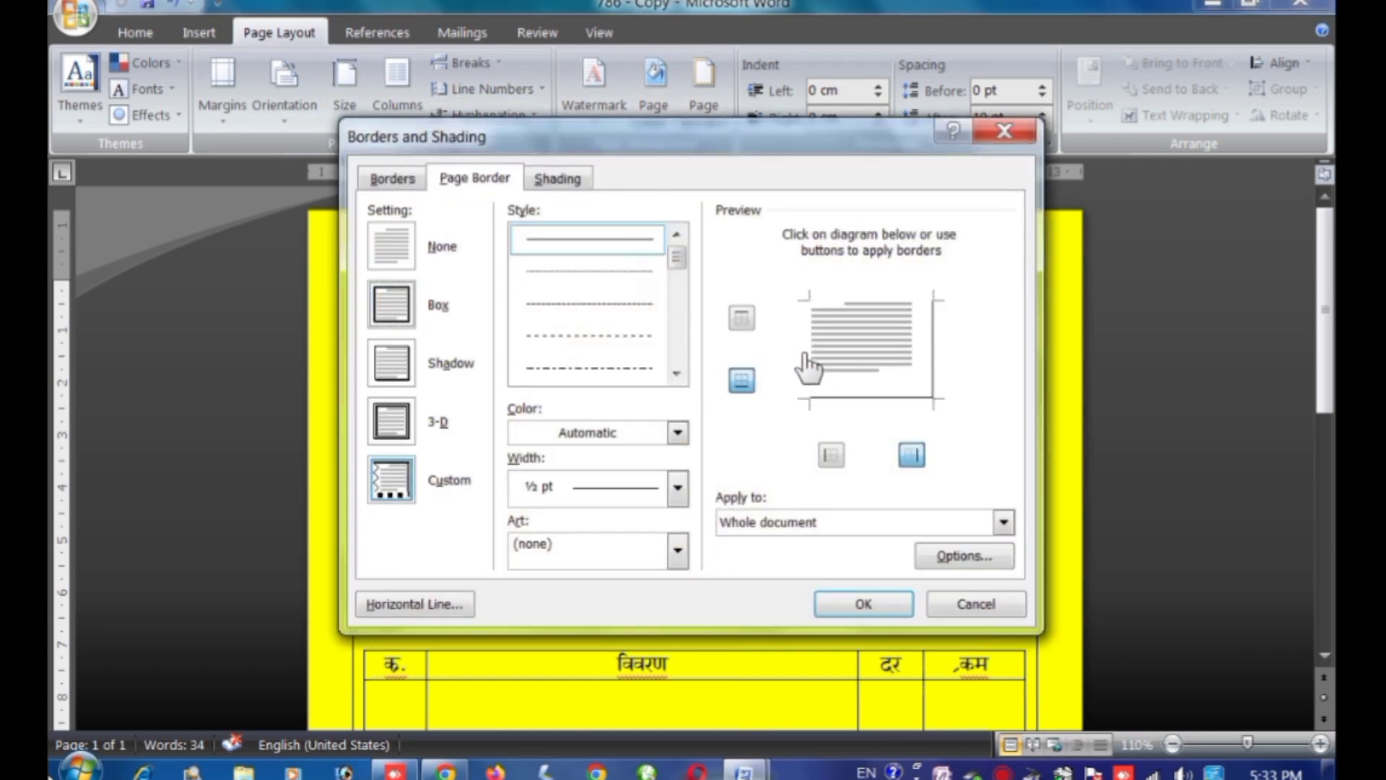
click(852, 397)
click(935, 368)
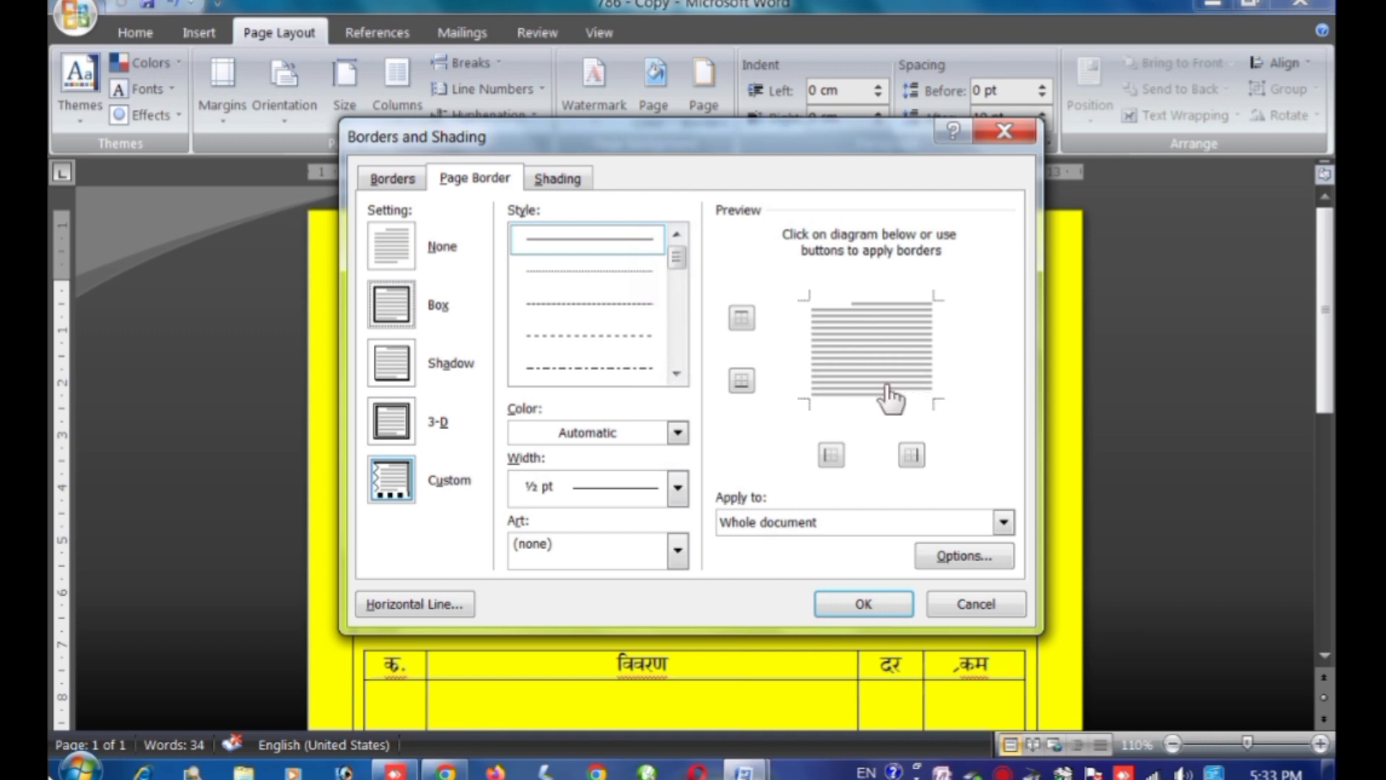
click(390, 266)
click(867, 605)
scroll(954, 578, down, 3)
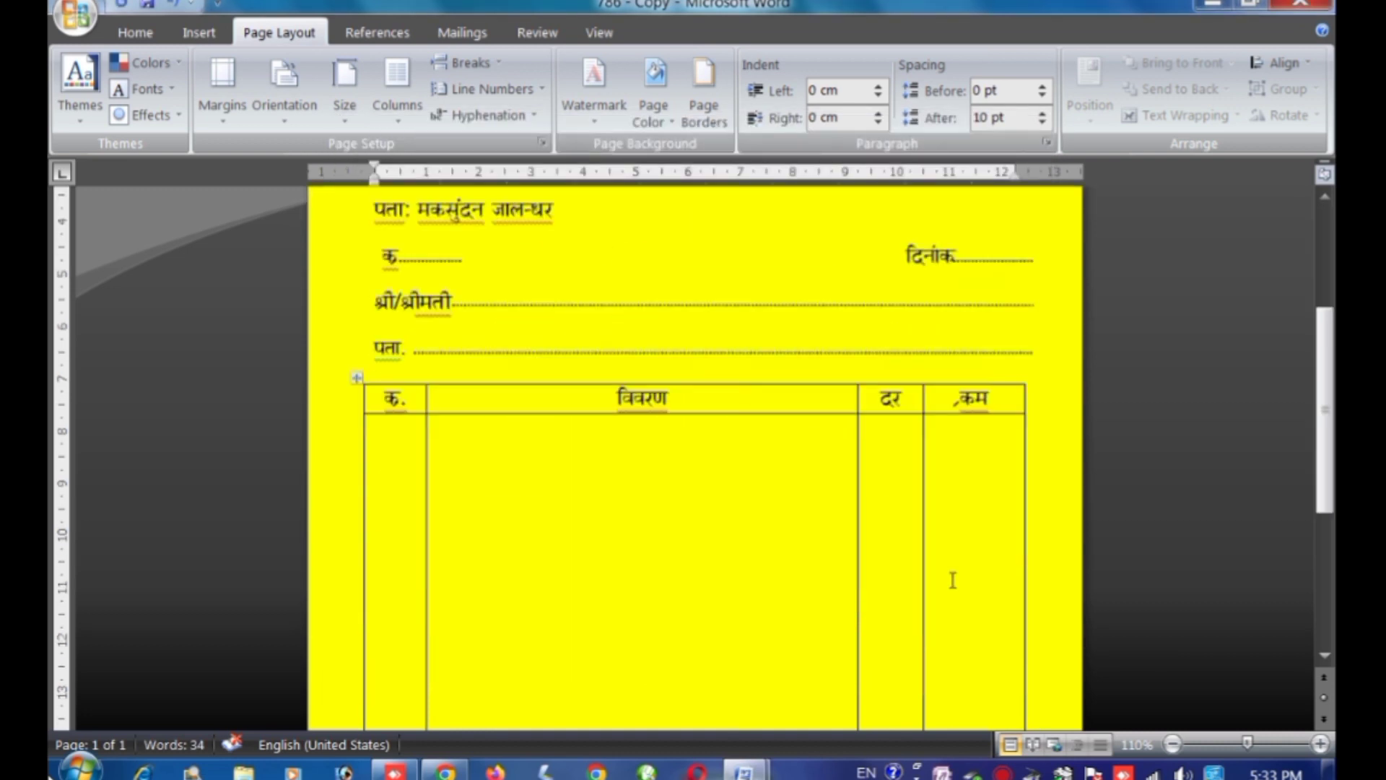
scroll(953, 580, down, 5)
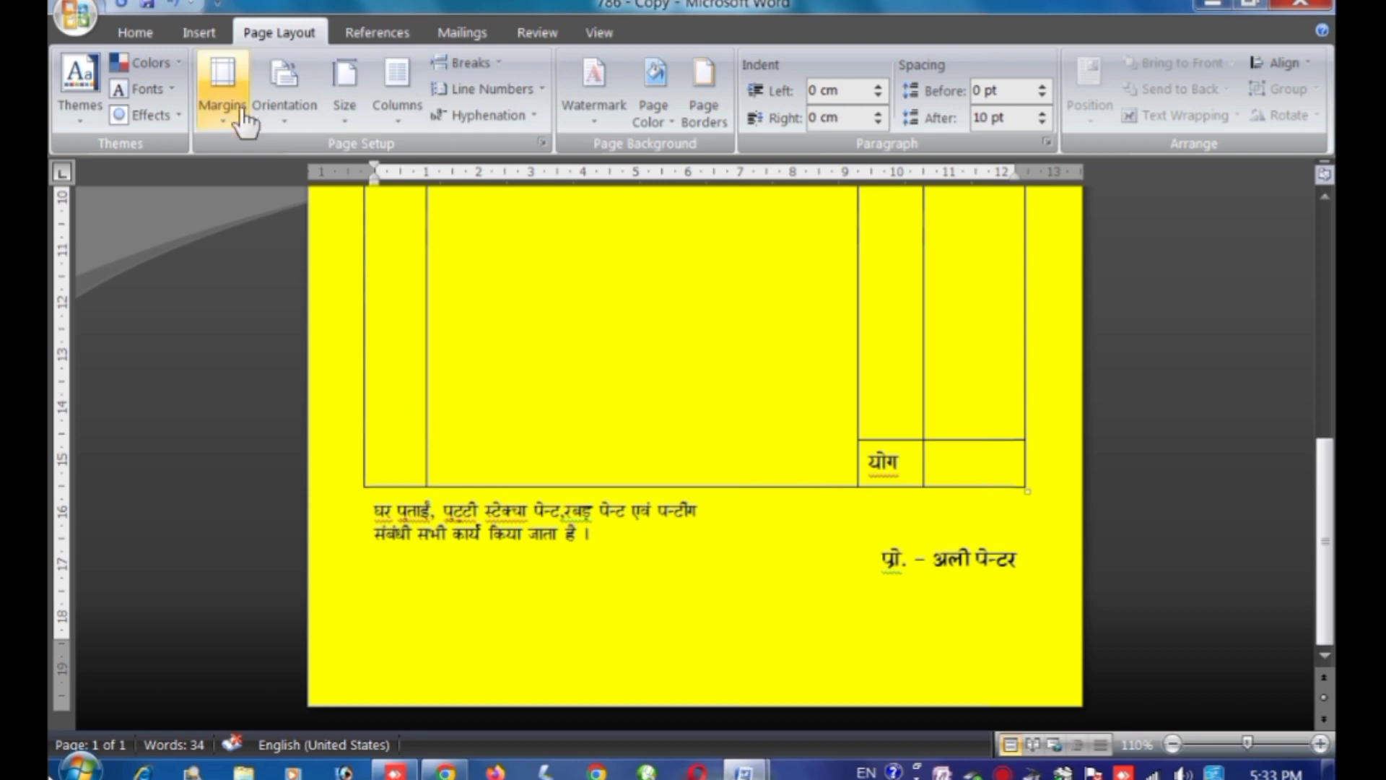
- Draw a rectangle around the footer text, extending it below the signature
click(201, 34)
click(411, 119)
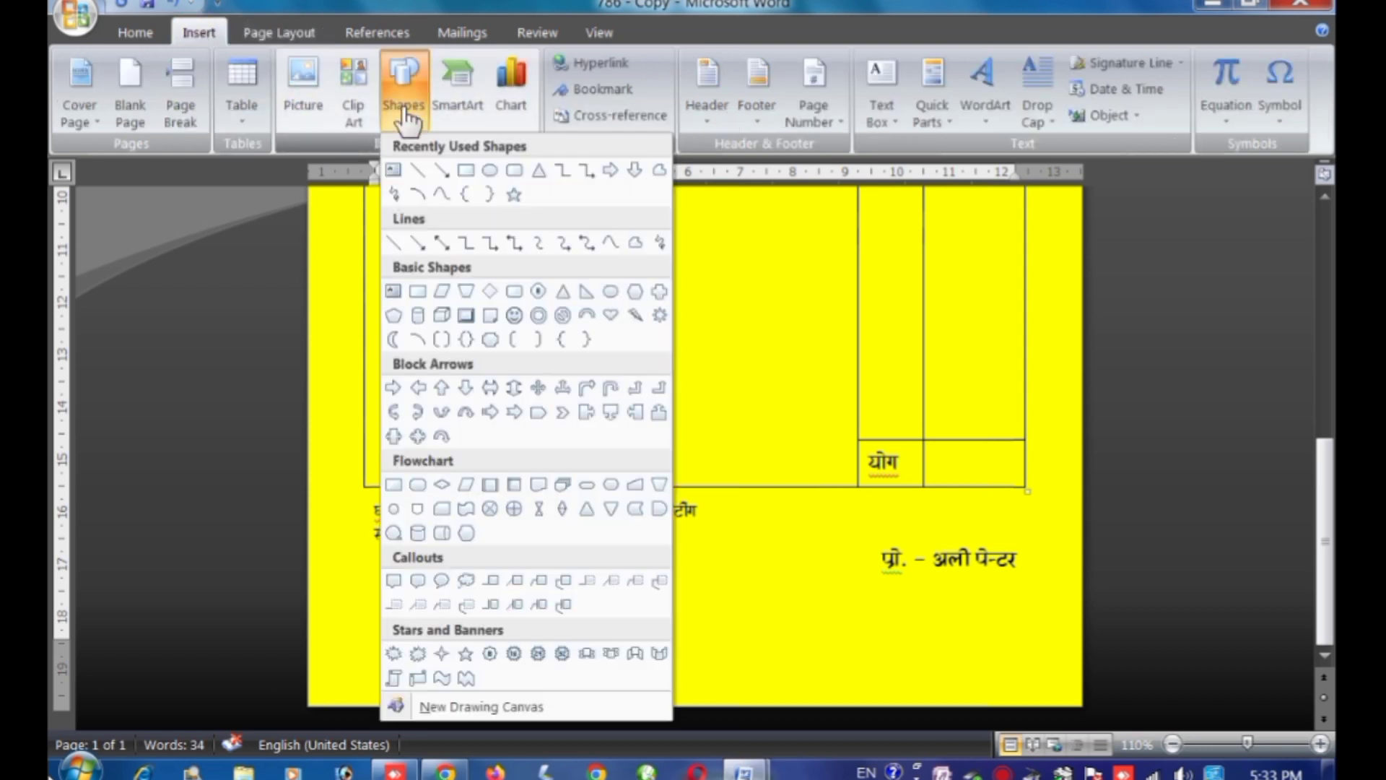
click(465, 171)
mouse_move(364, 487)
mouse_down()
mouse_move(1021, 619)
mouse_move(1024, 640)
mouse_up()
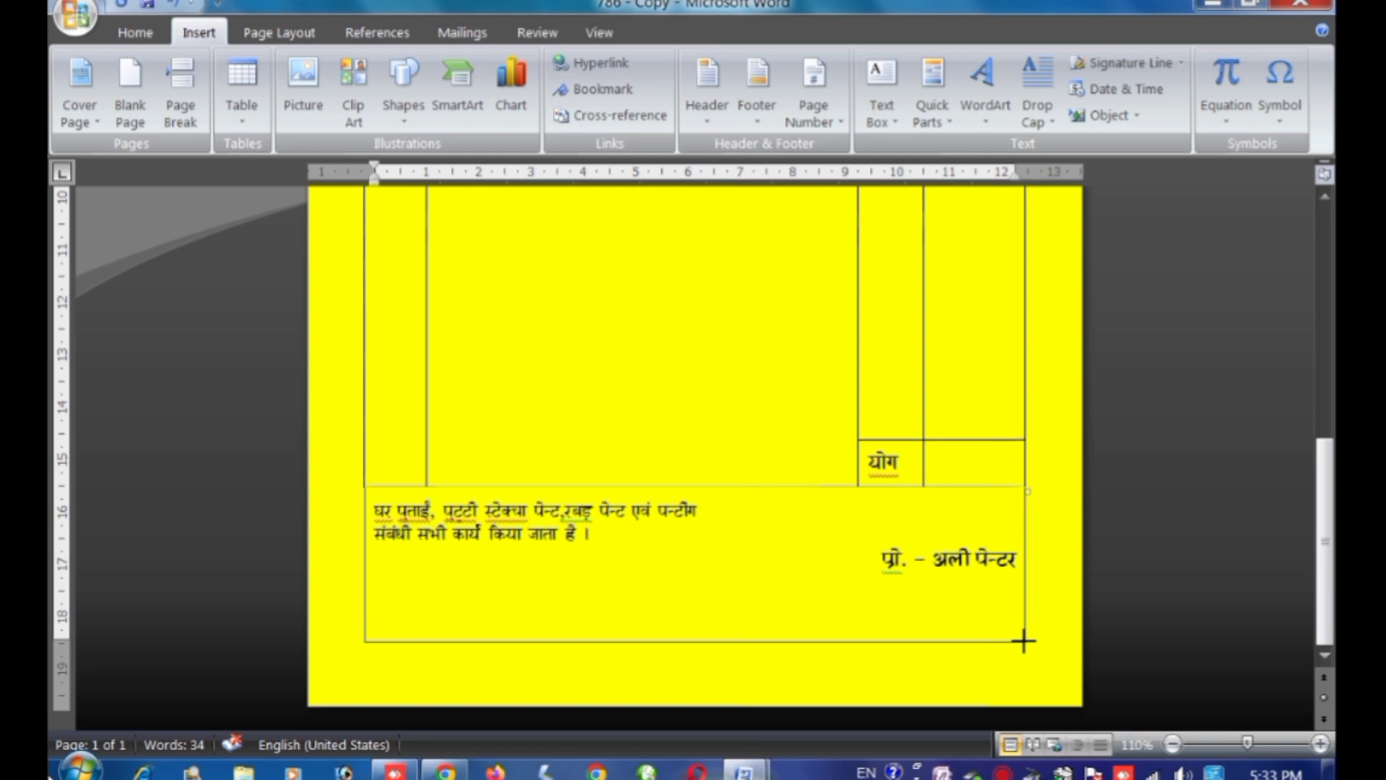
drag(1024, 640, 1026, 647)
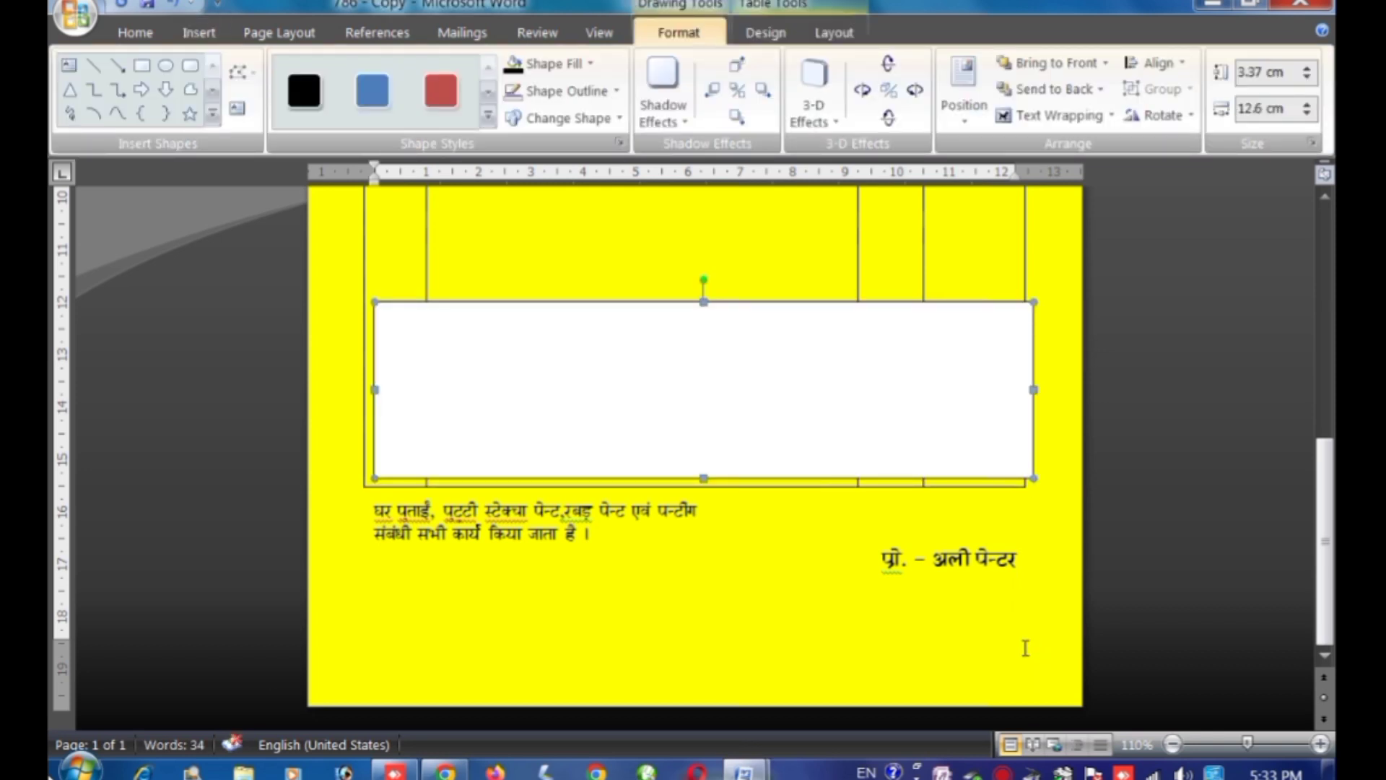
- Set the rectangle behind the text and nudge it three steps down and right
click(1059, 116)
click(1052, 304)
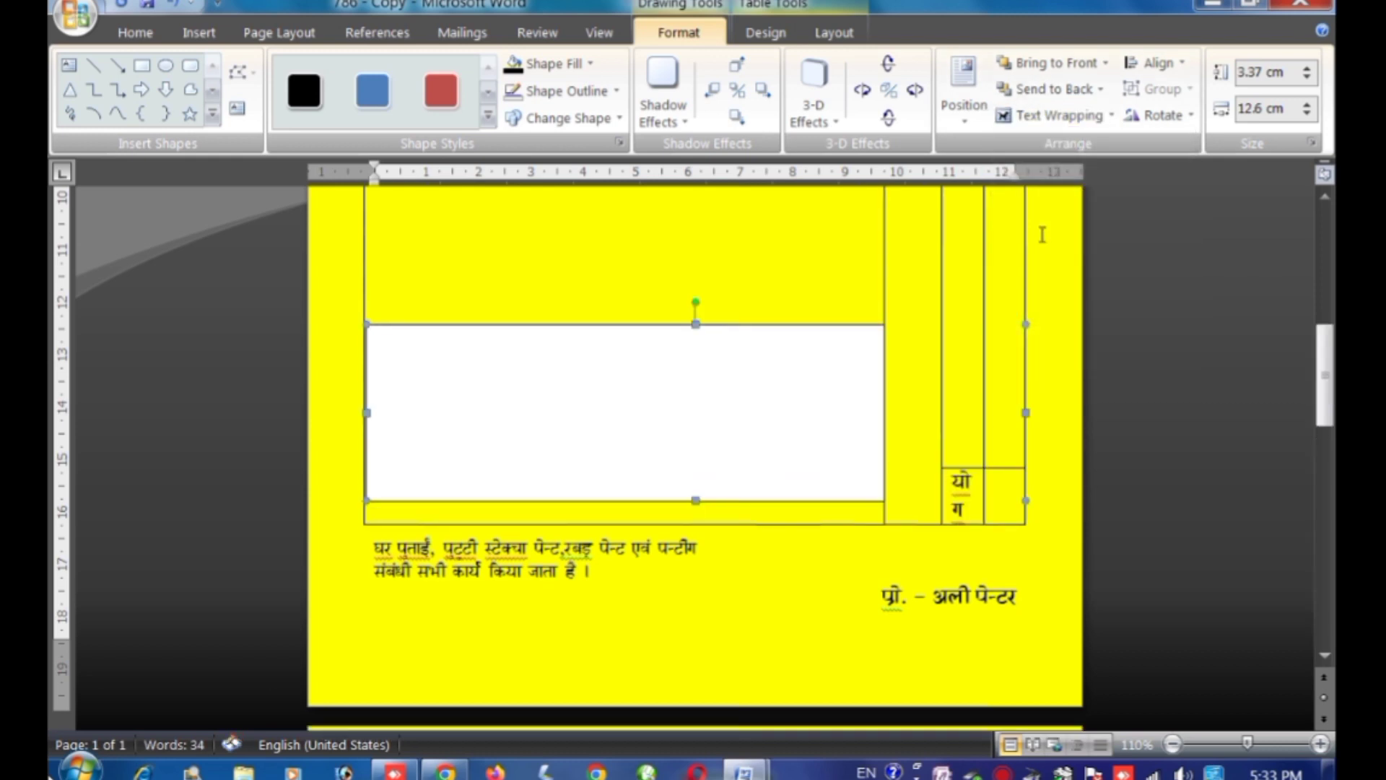
click(1015, 123)
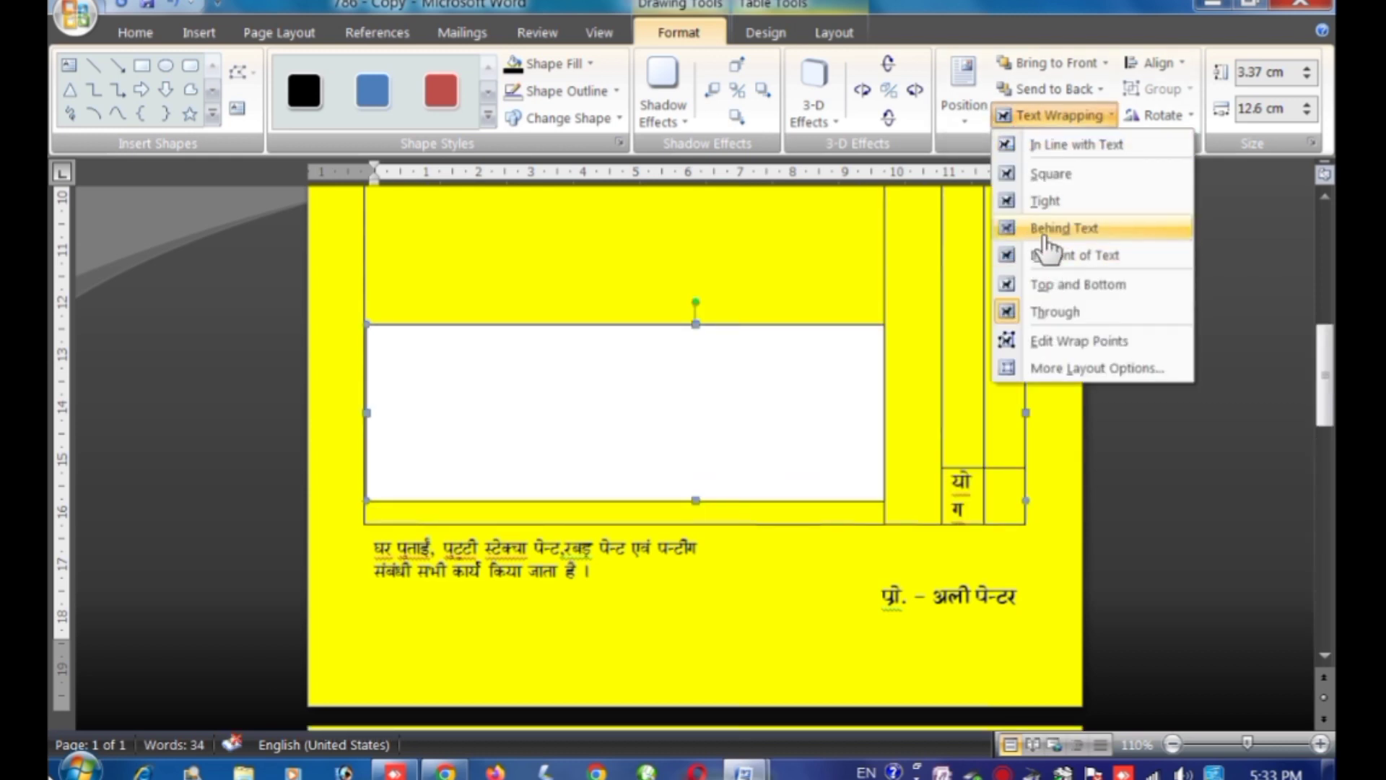
click(1055, 229)
key(Right)
key(Down)
key(Right)
key(Down)
key(Right)
key(Down)
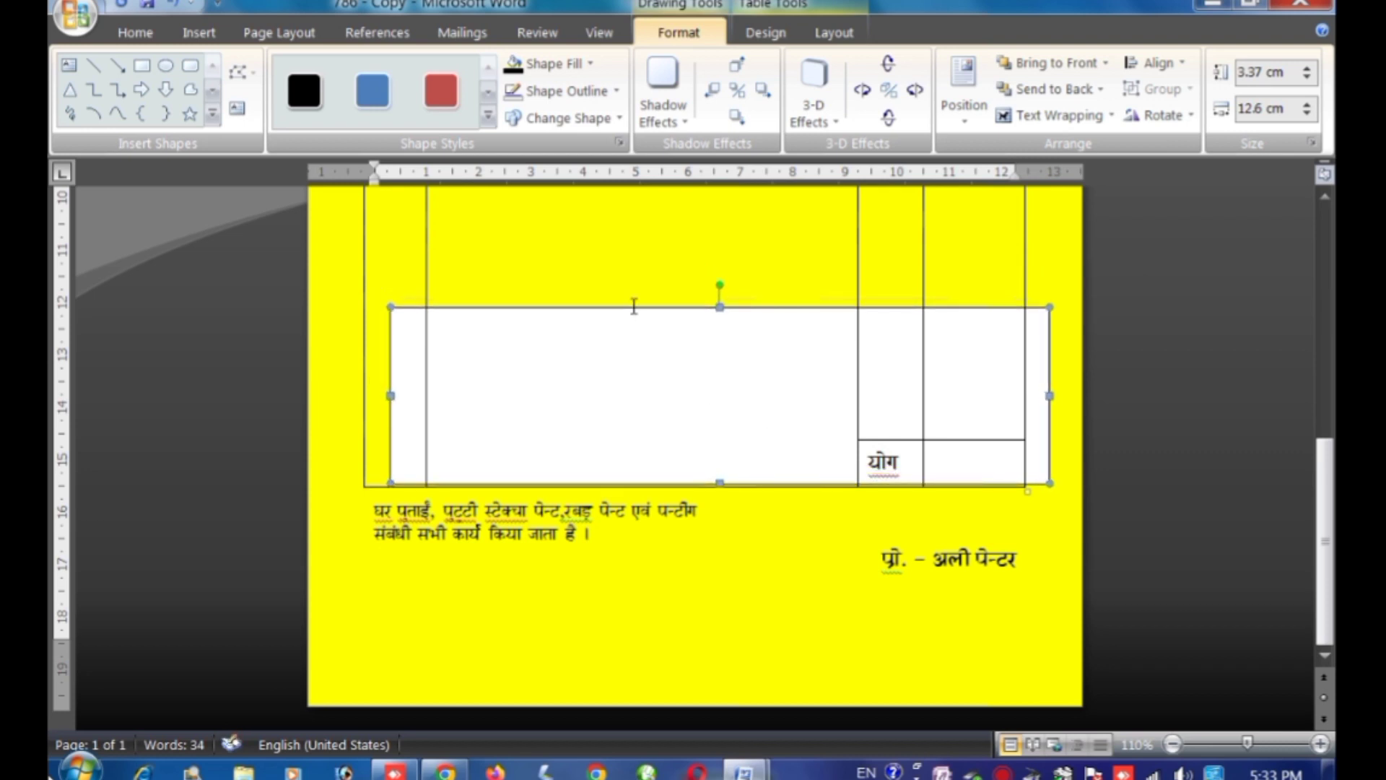
click(135, 33)
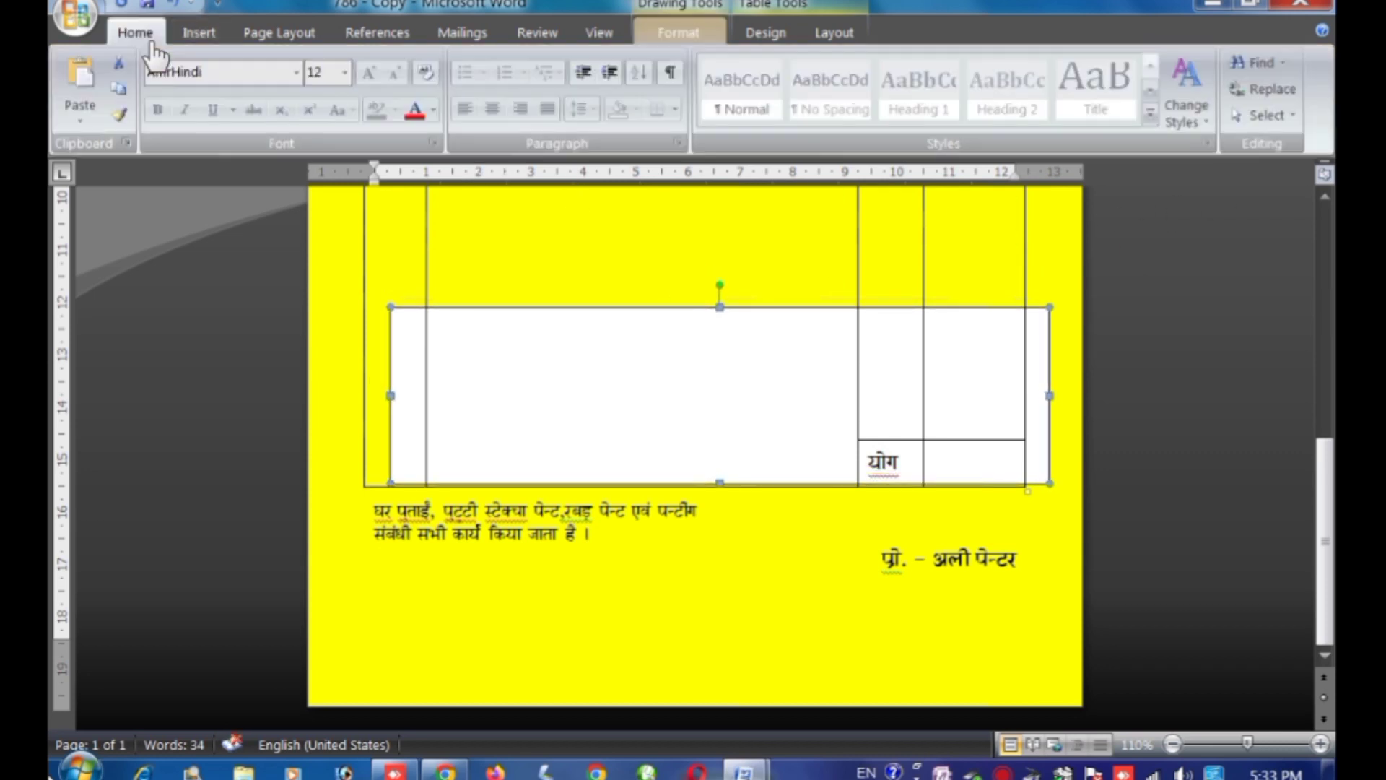
click(1260, 115)
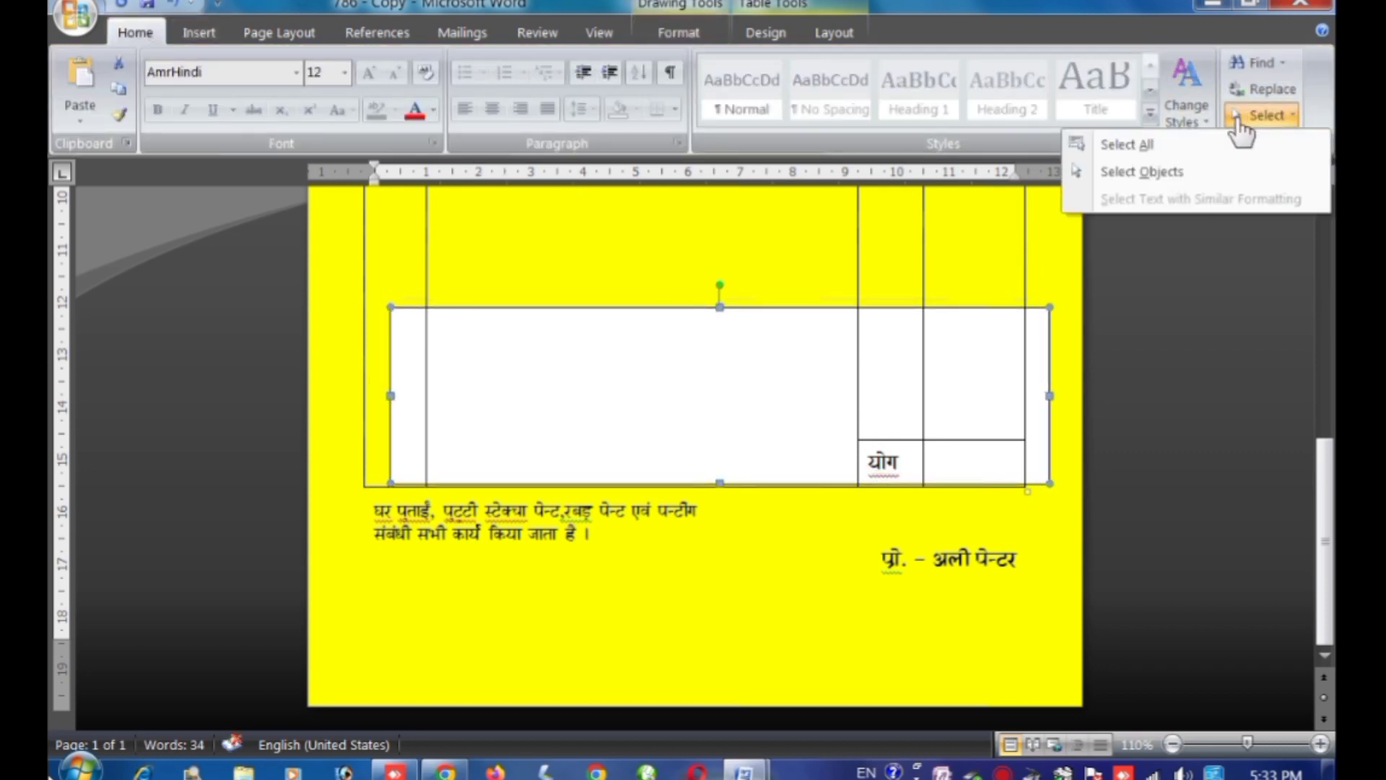
- Move the rectangle down so it frames the footer text
click(1137, 174)
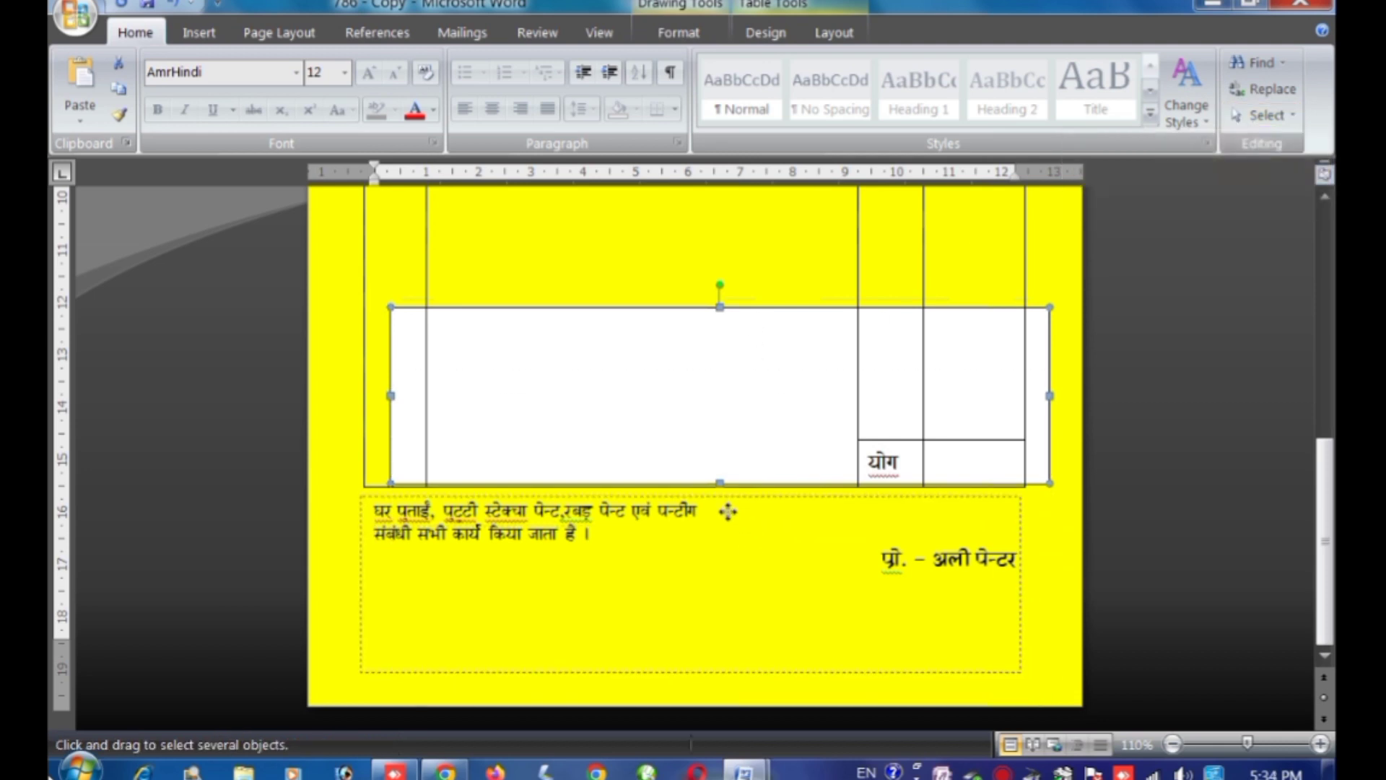
drag(728, 511, 726, 500)
key(Down)
key(Down)
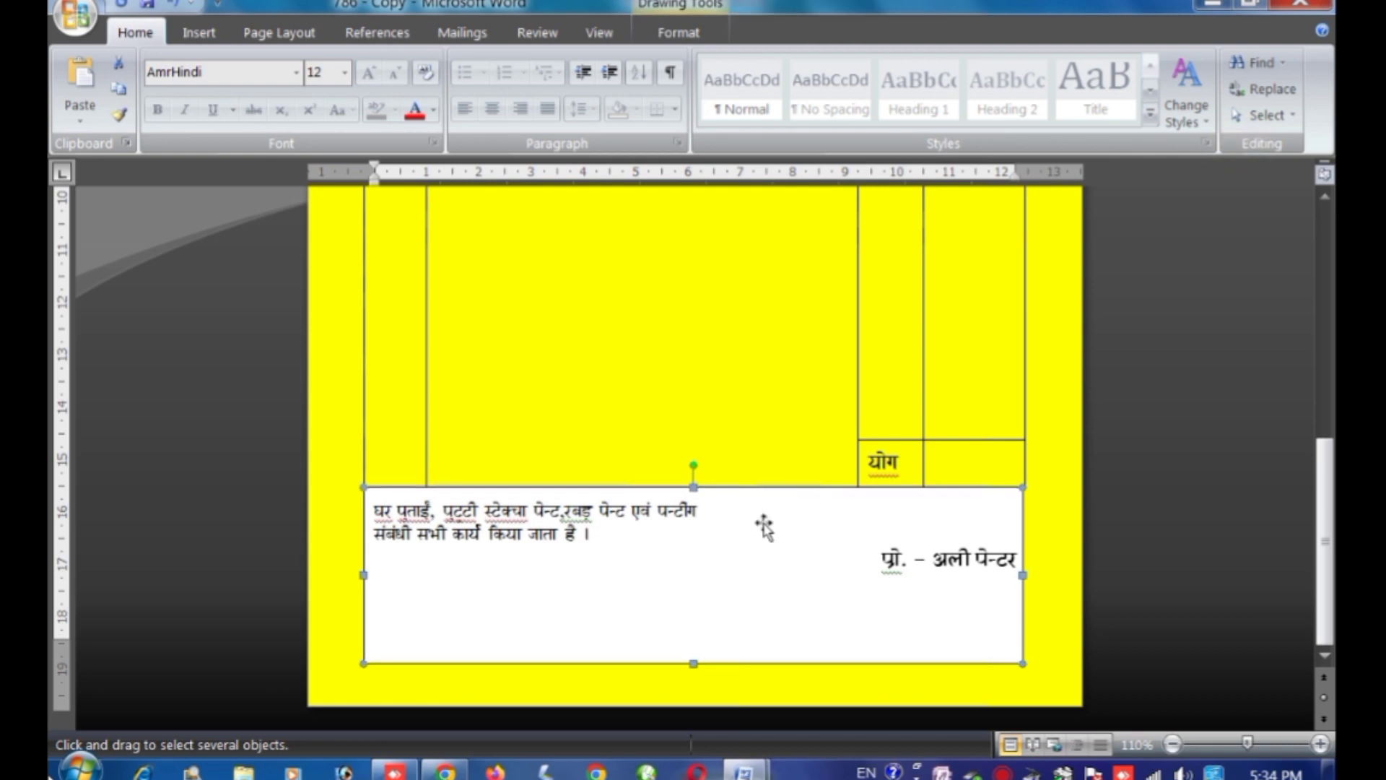
click(1053, 639)
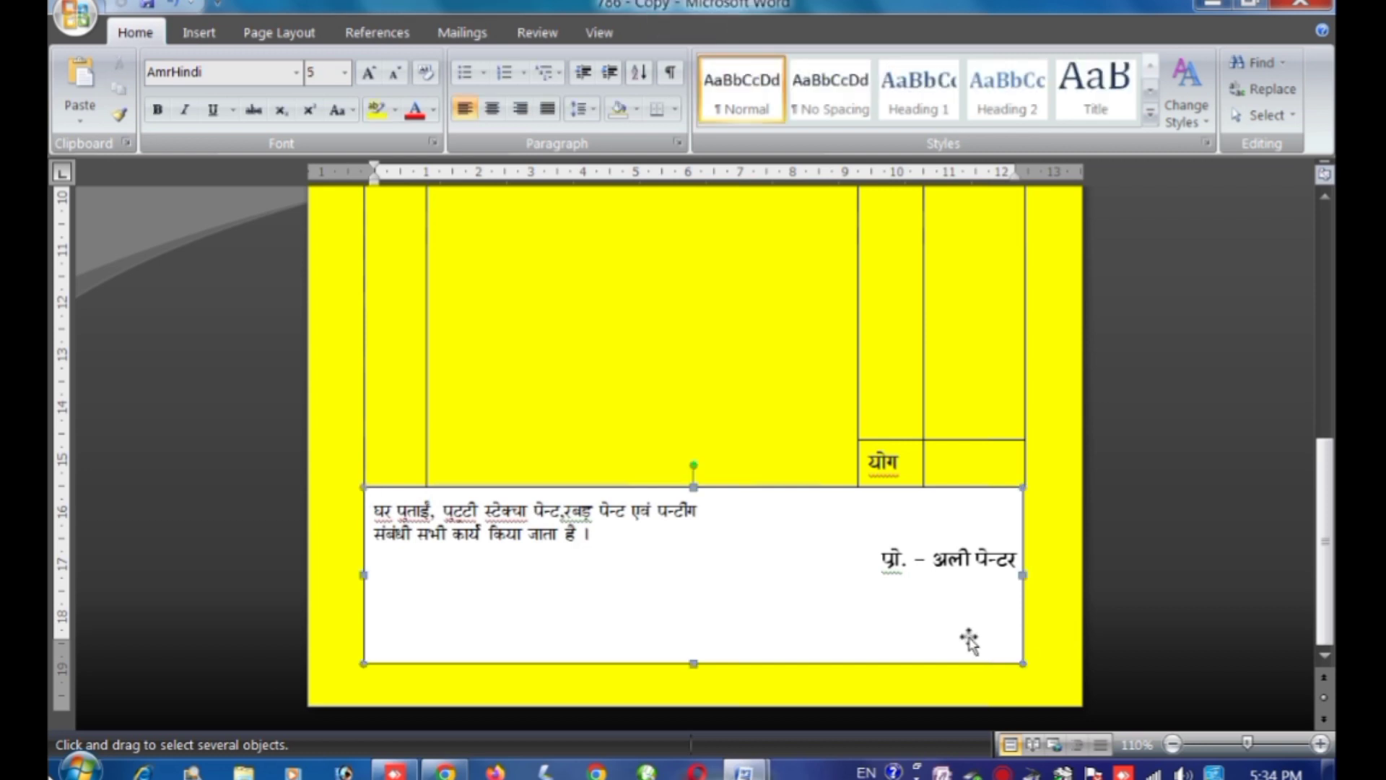
- Give the footer rectangle No Fill and make a copy of it
click(696, 35)
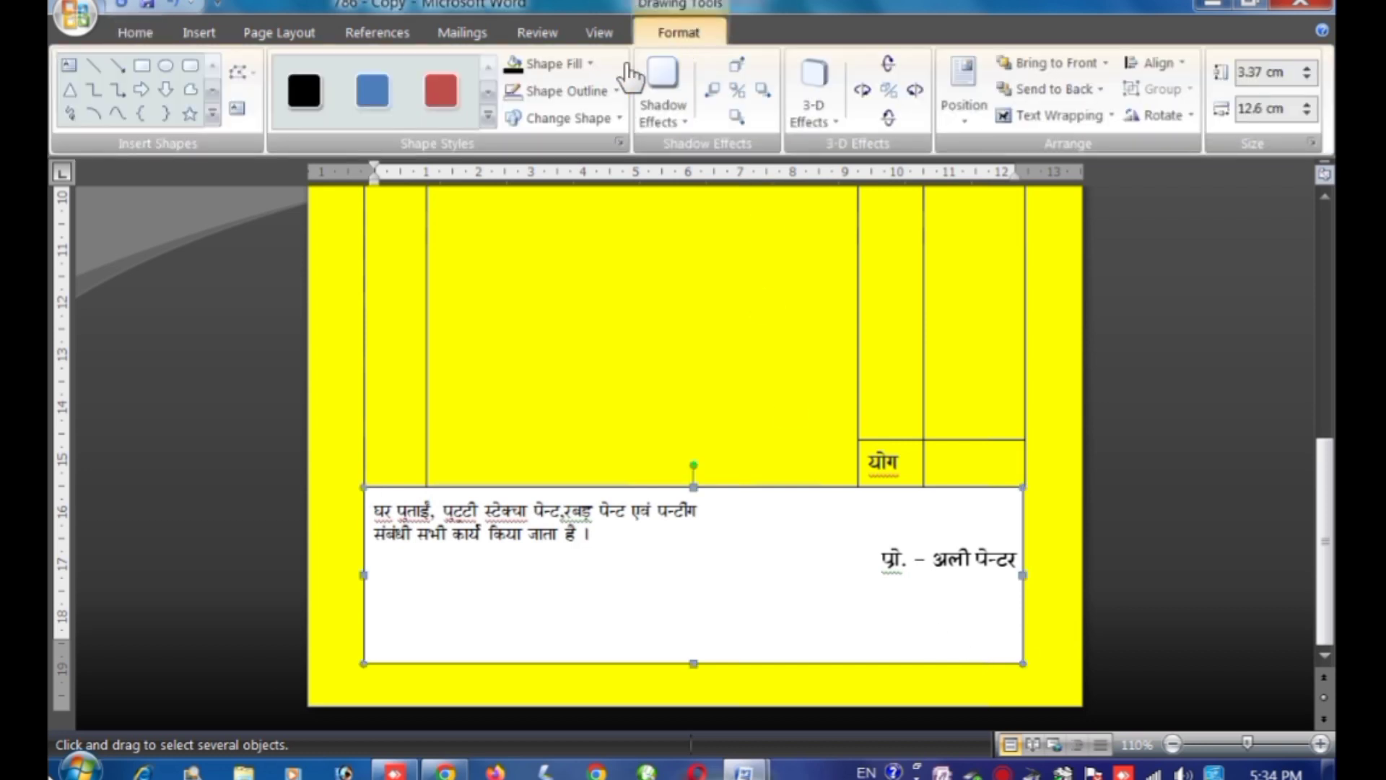
click(578, 64)
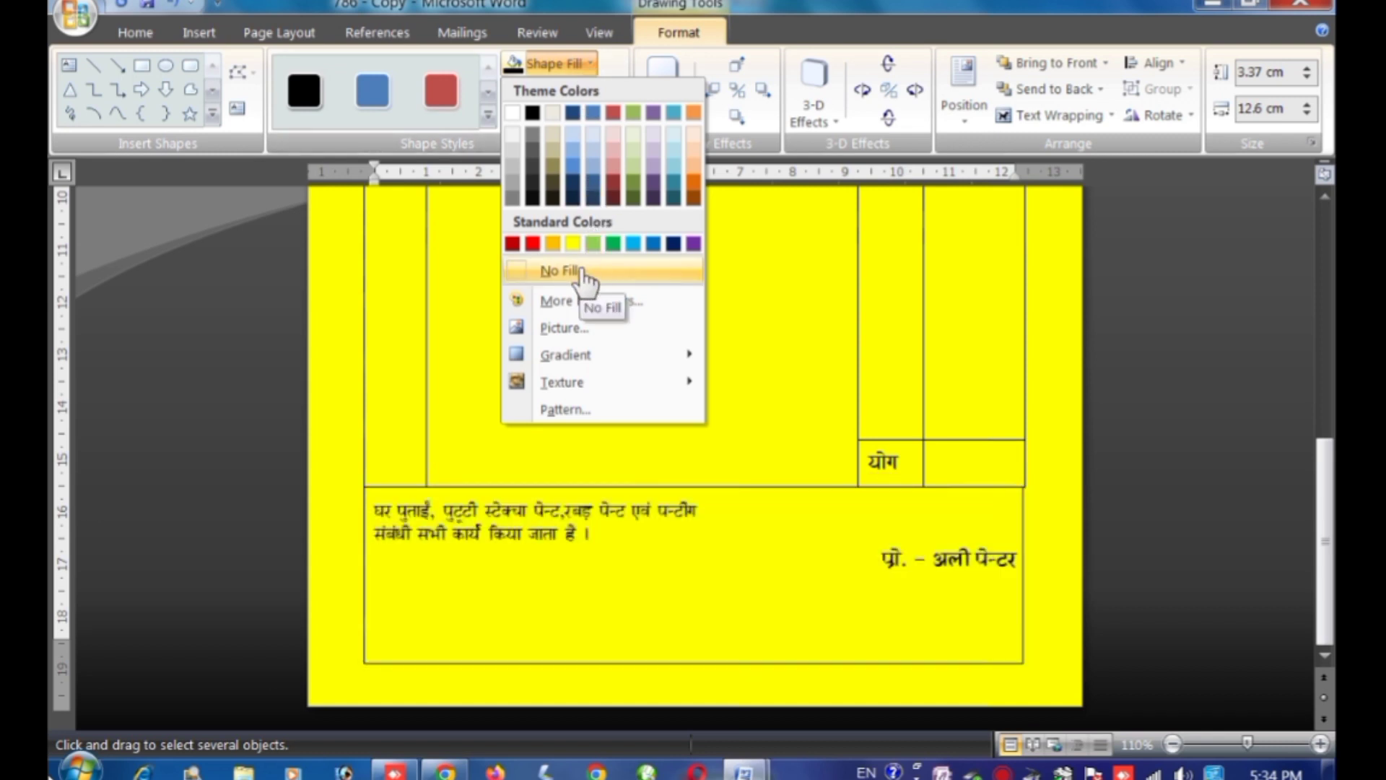
click(582, 272)
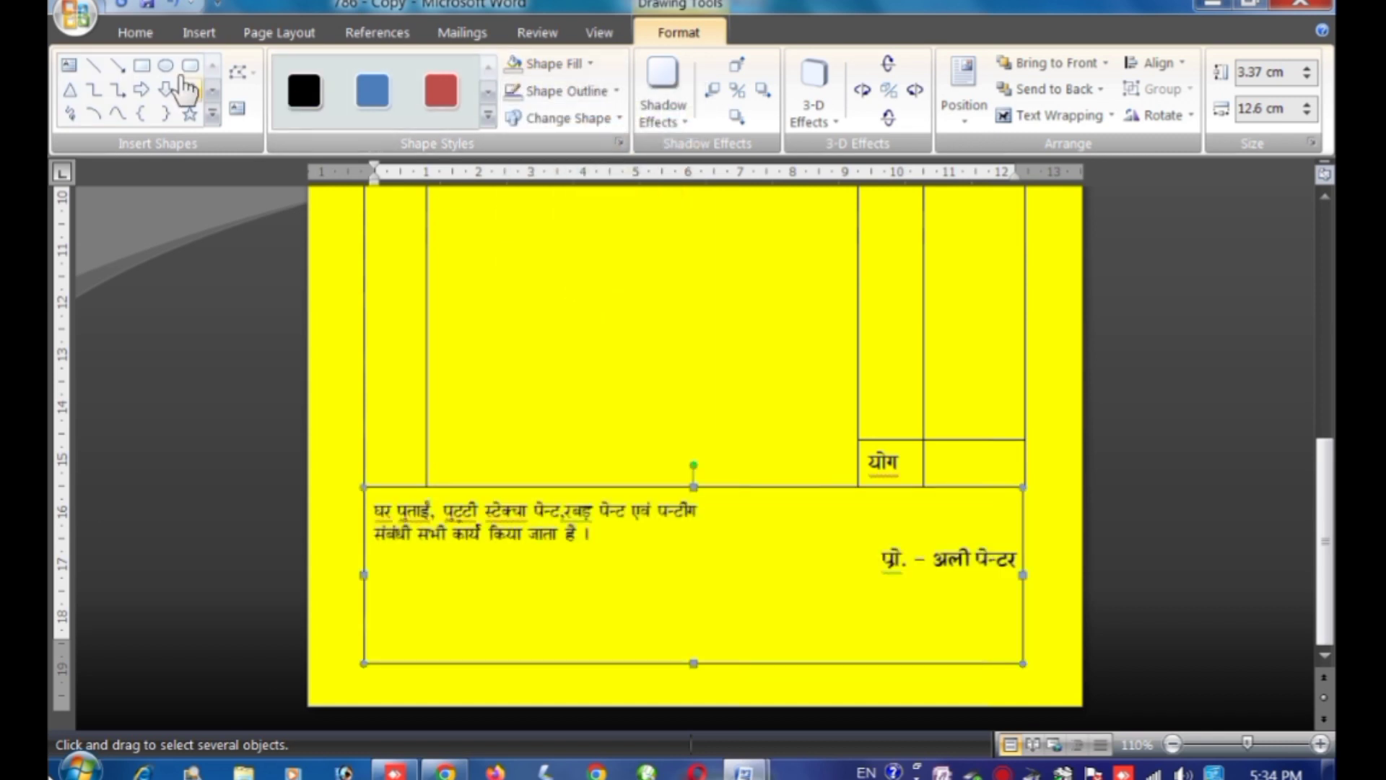
click(135, 32)
click(119, 89)
- Paste a copy of the rectangle and stretch it to enclose the whole bill header
click(80, 79)
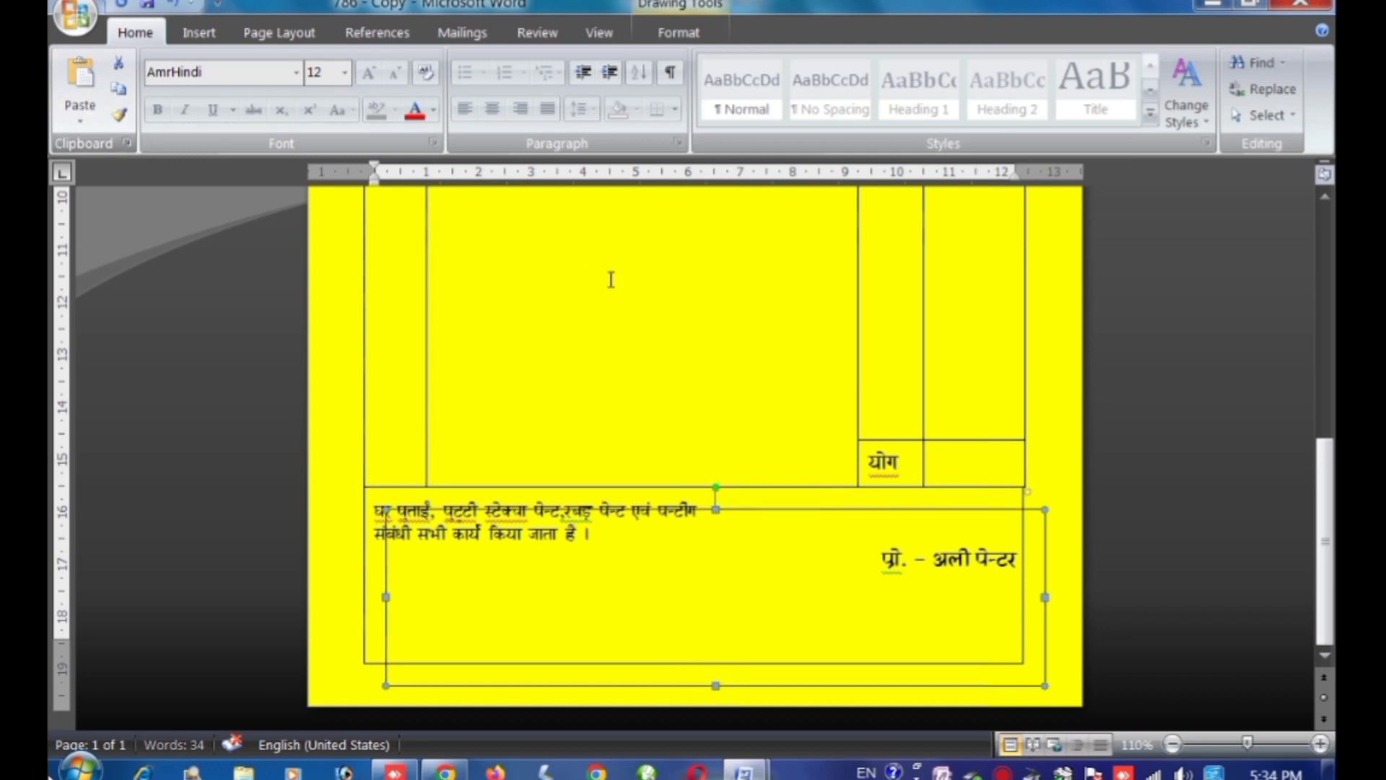
drag(797, 512, 791, 230)
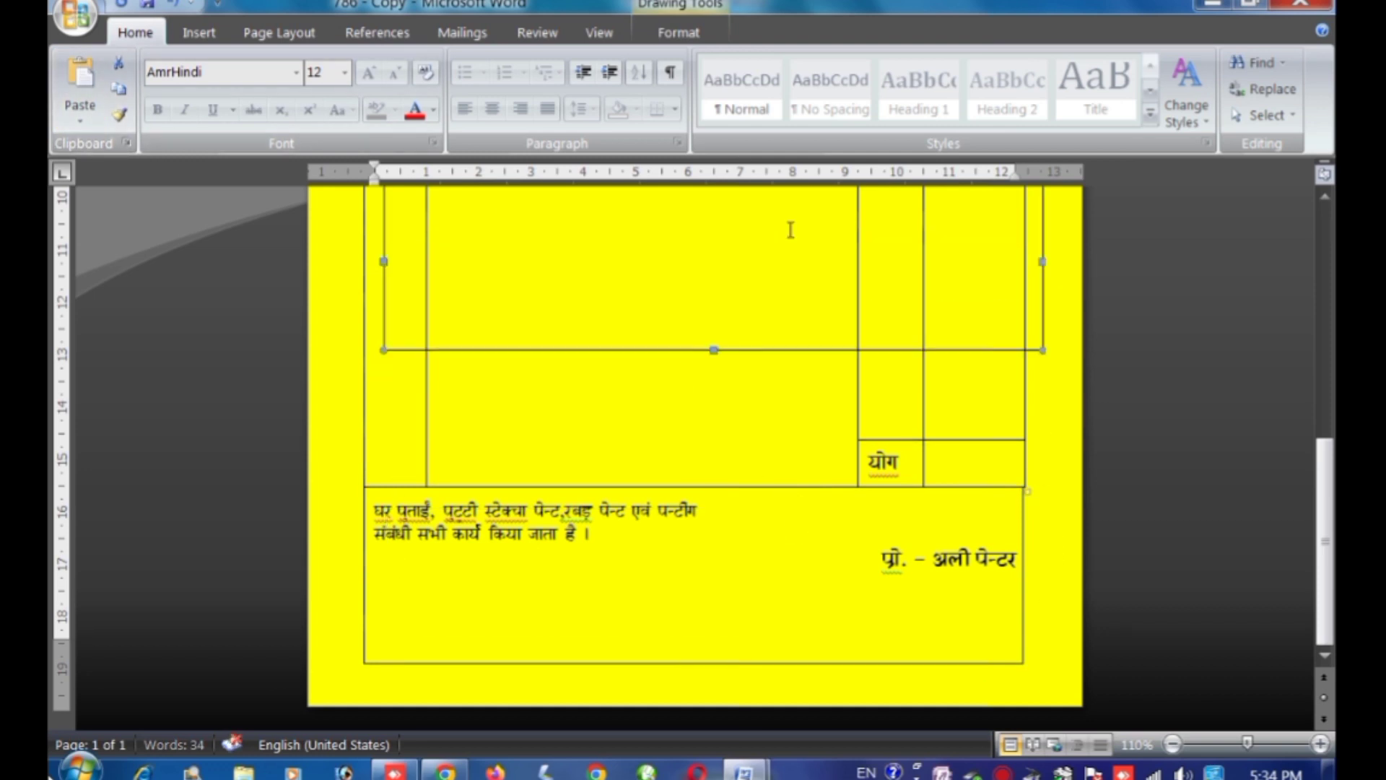
scroll(774, 478, up, 3)
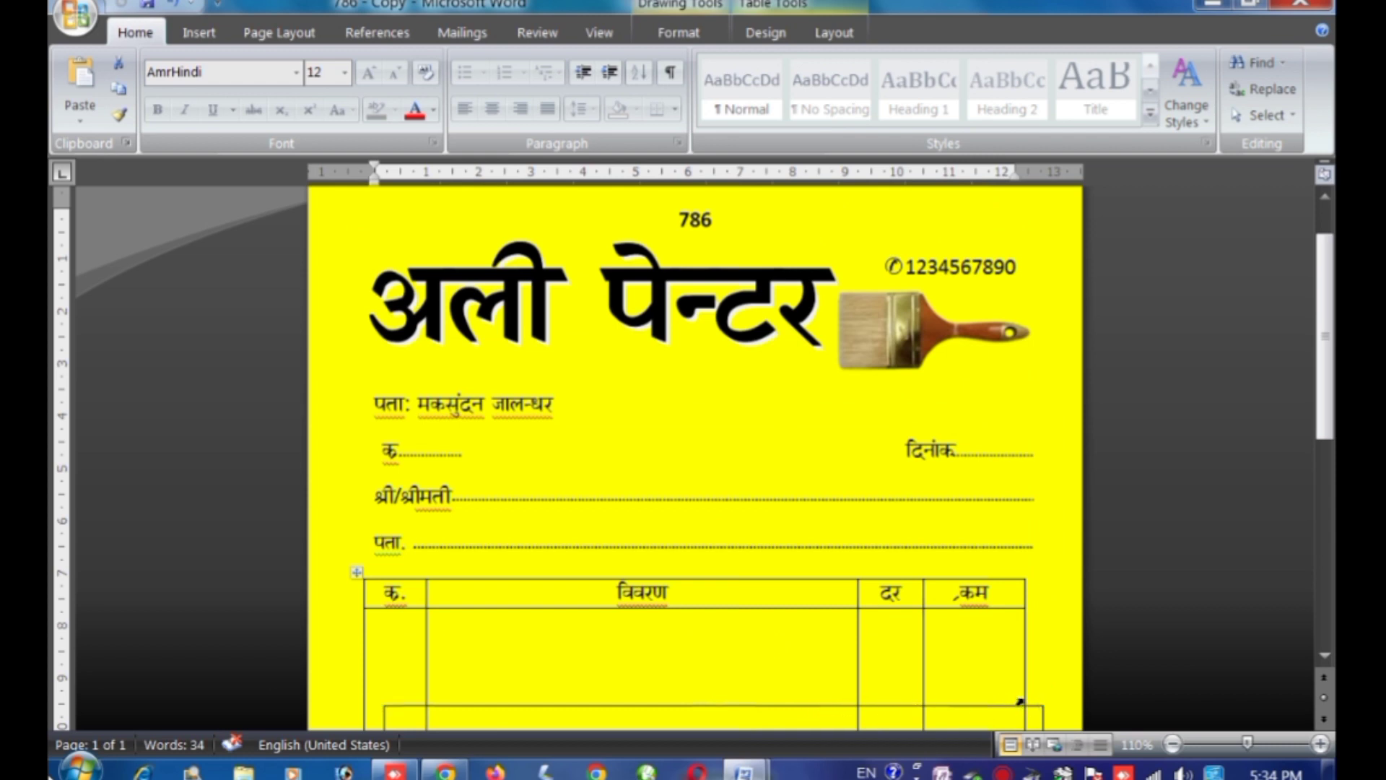
click(1037, 708)
scroll(916, 559, down, 4)
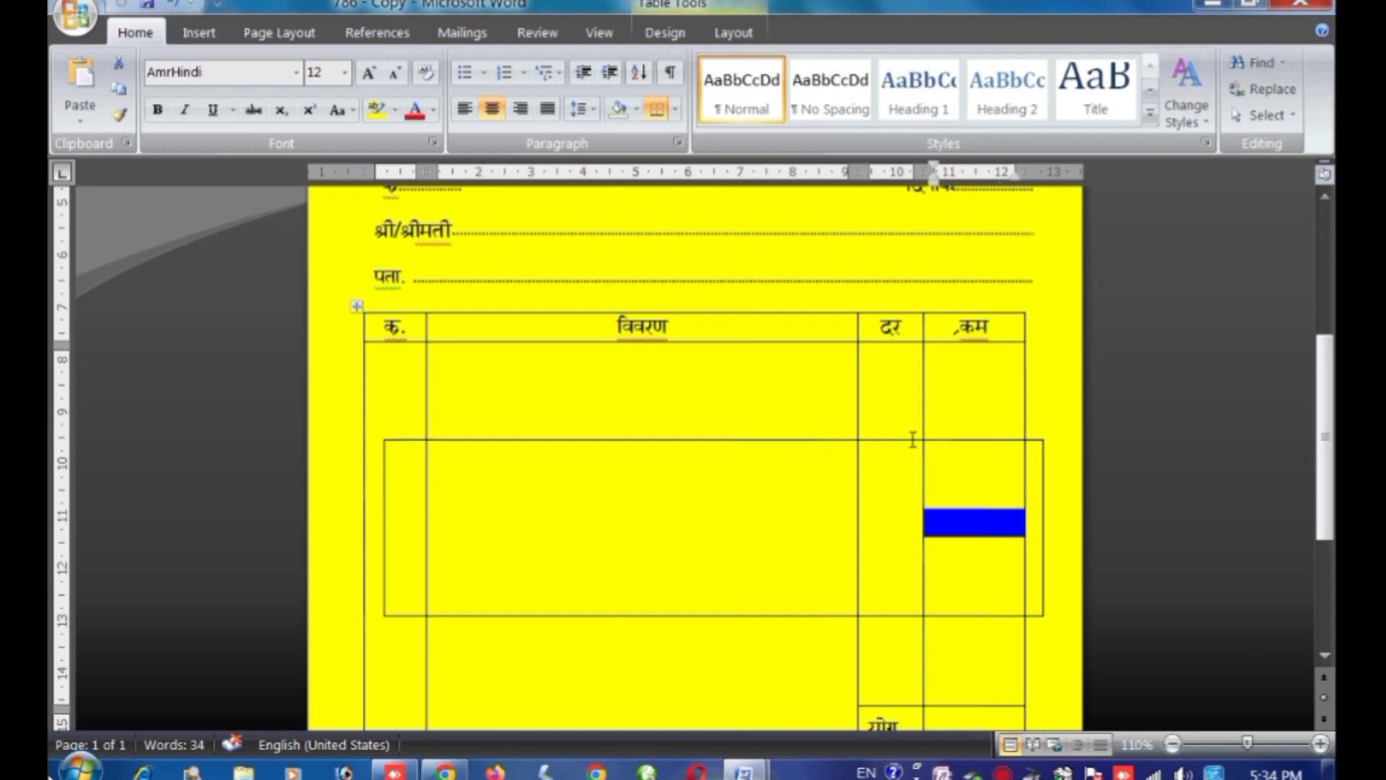
drag(913, 439, 913, 216)
scroll(980, 320, up, 4)
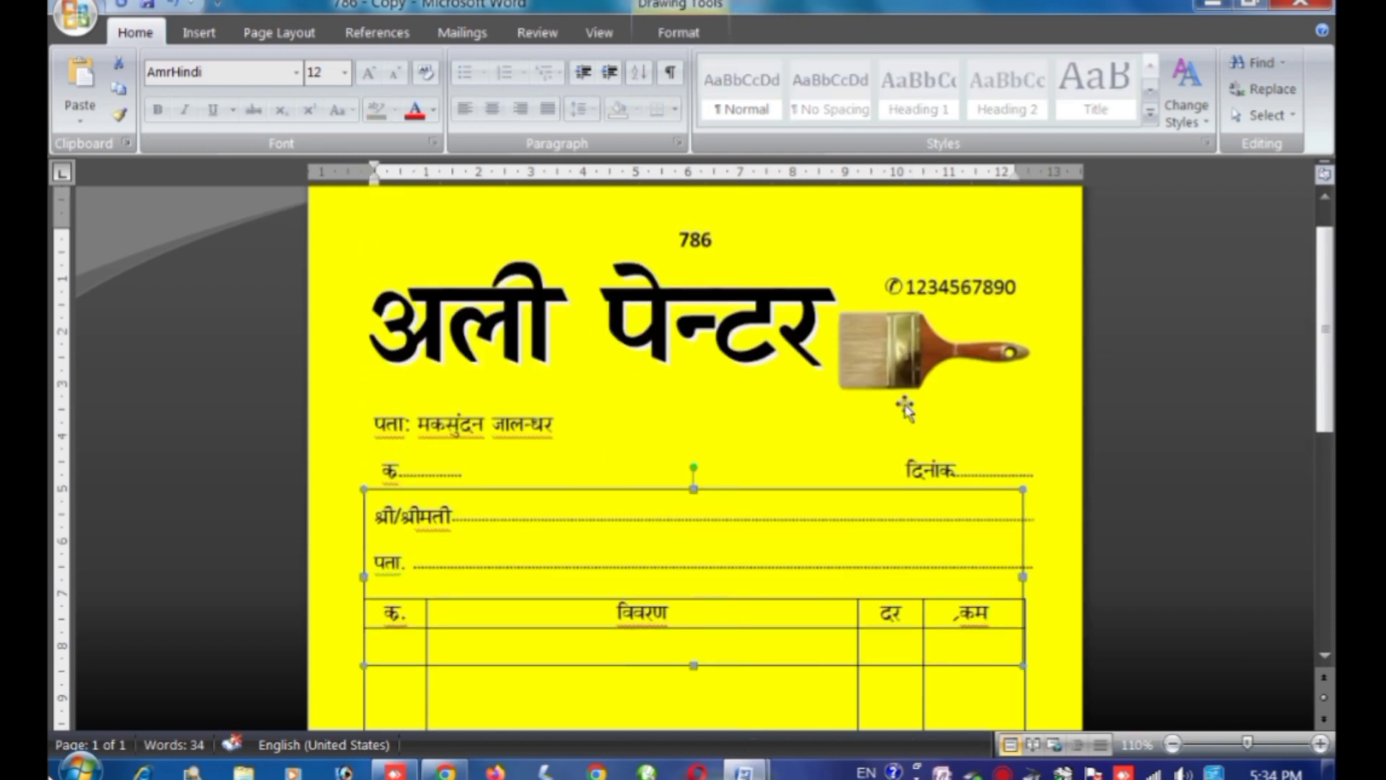
key(Up)
key(Up)
key(Up)
key(Up)
key(Up)
key(Up)
key(Up)
key(Up)
key(Up)
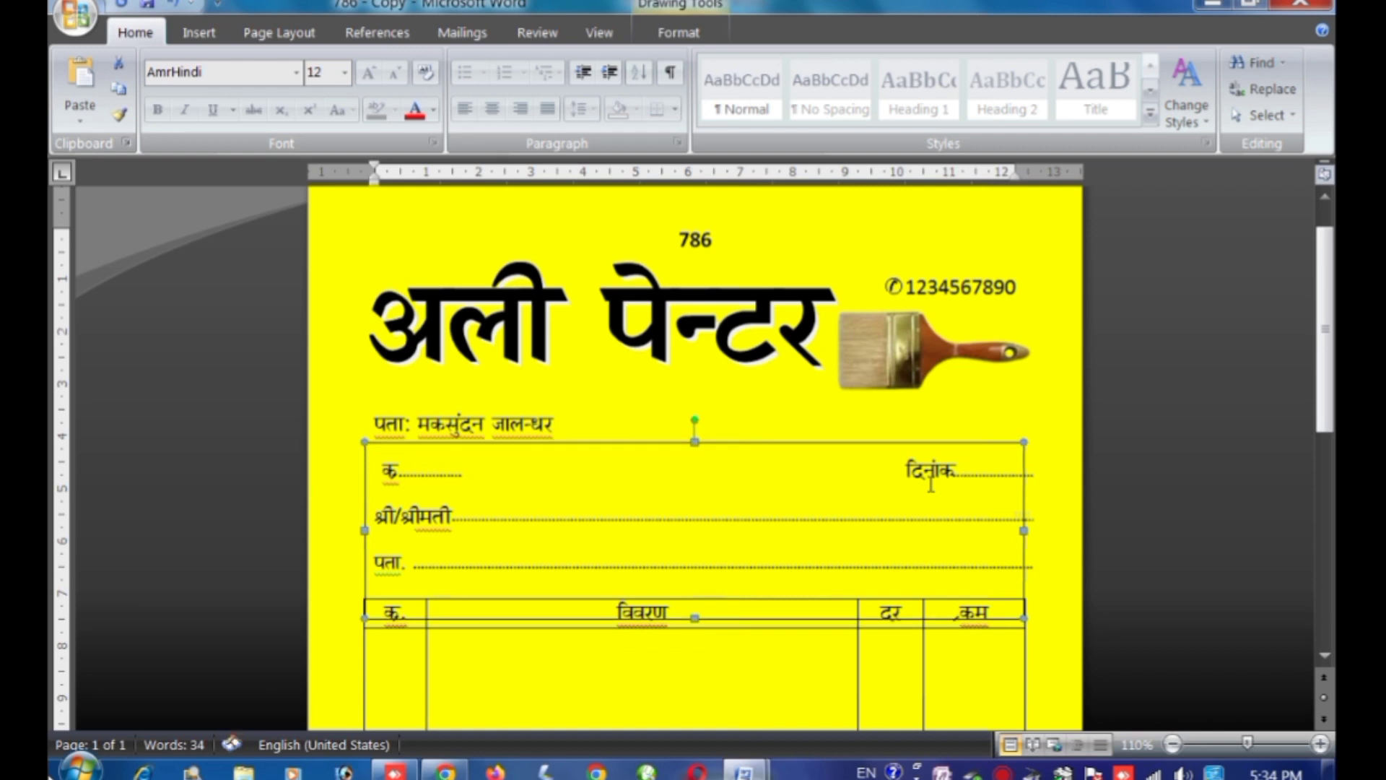
key(Up)
key(Up)
key(Up)
key(Up)
key(Up)
key(Up)
key(Up)
key(Up)
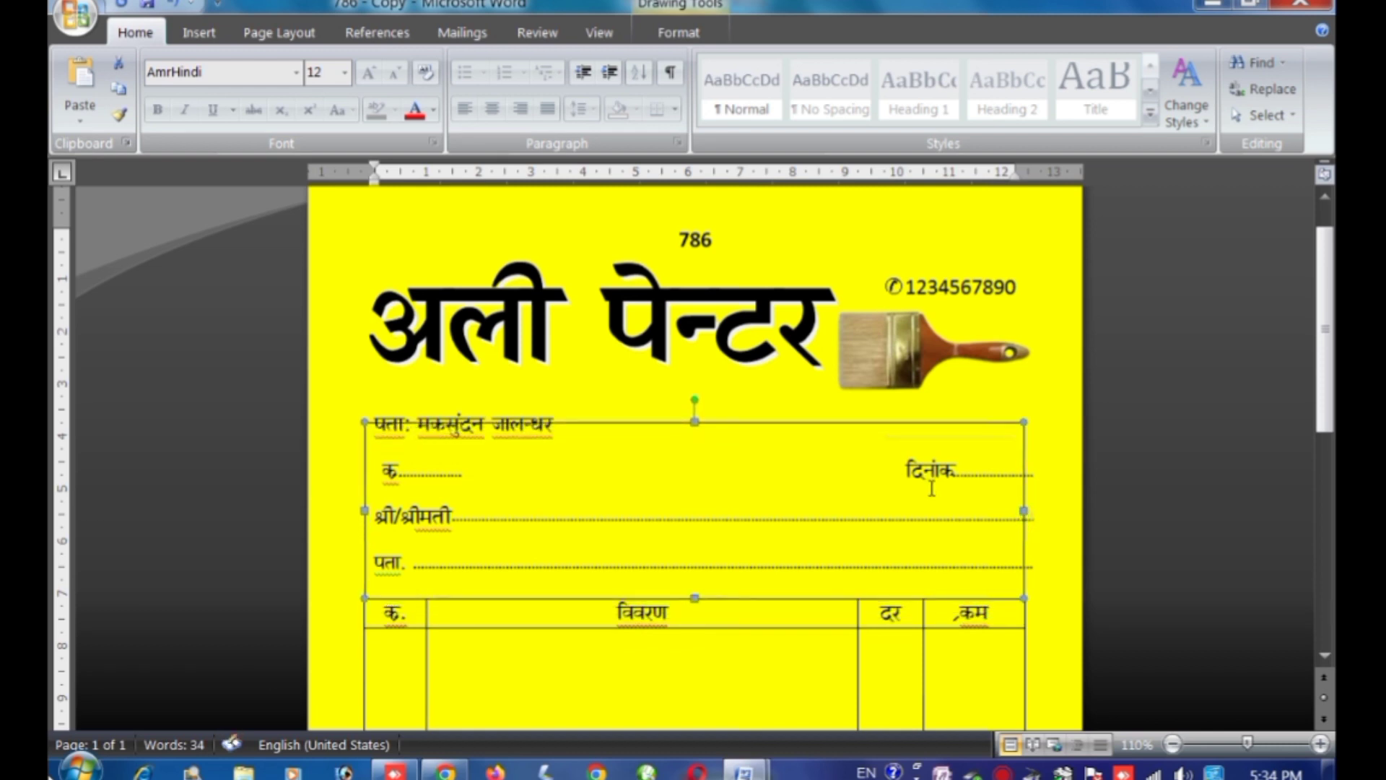
drag(694, 420, 708, 224)
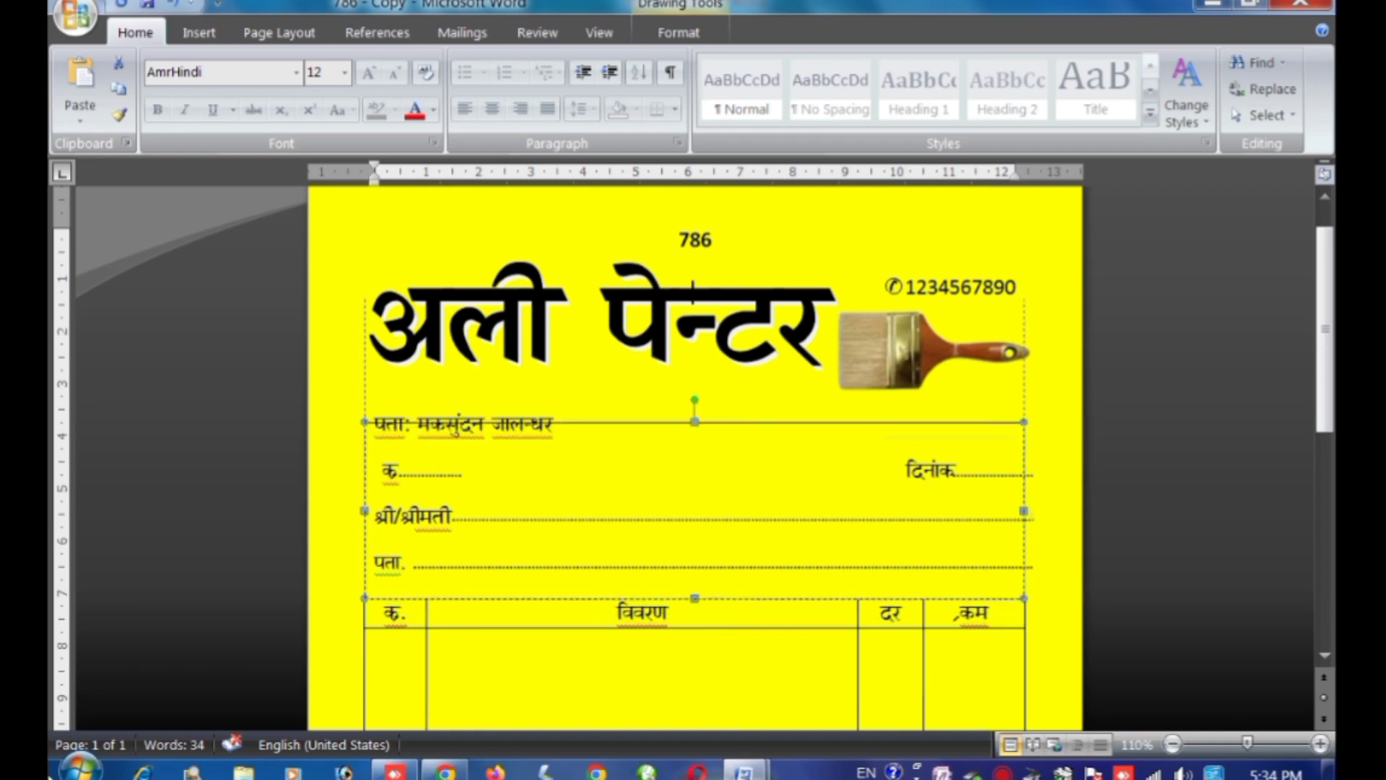
drag(708, 223, 712, 226)
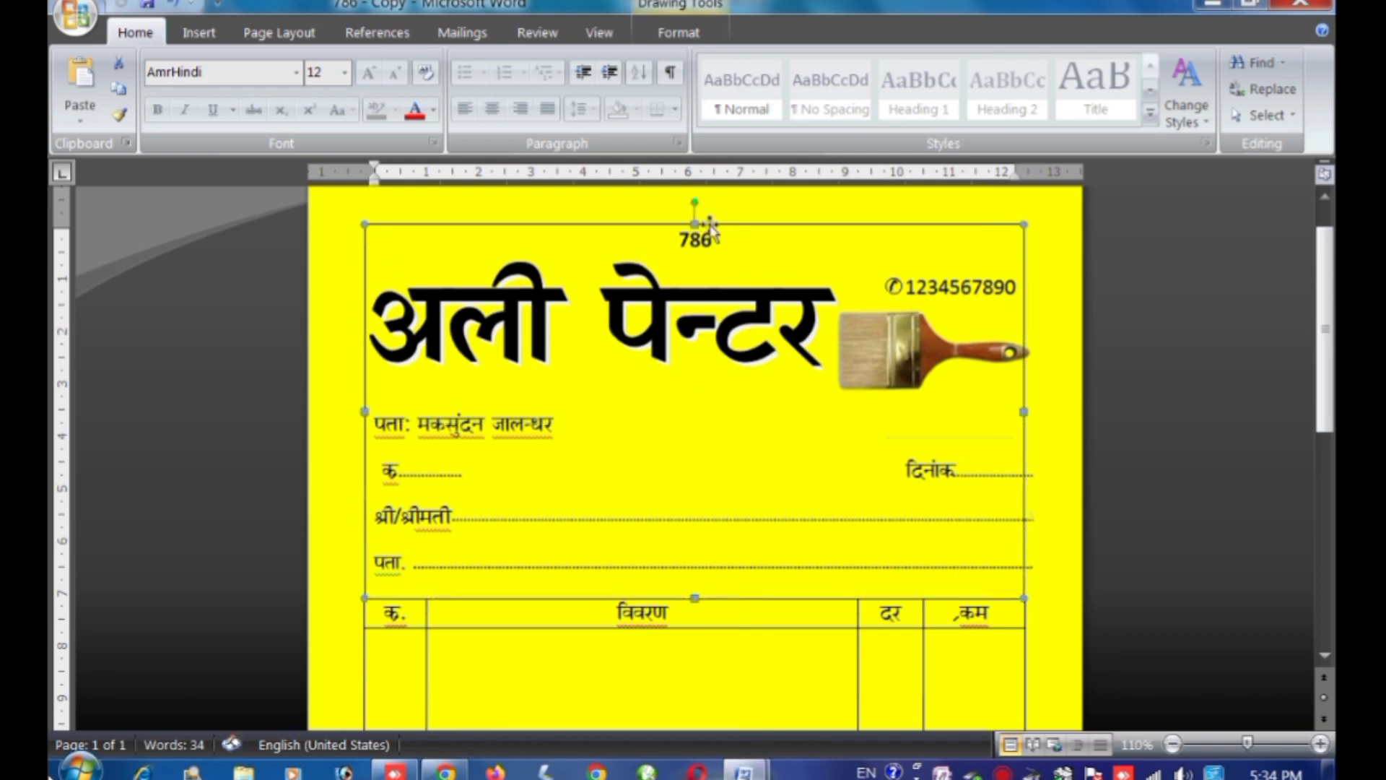
- Shrink the paintbrush picture slightly and nudge it right and down beside the title
click(985, 352)
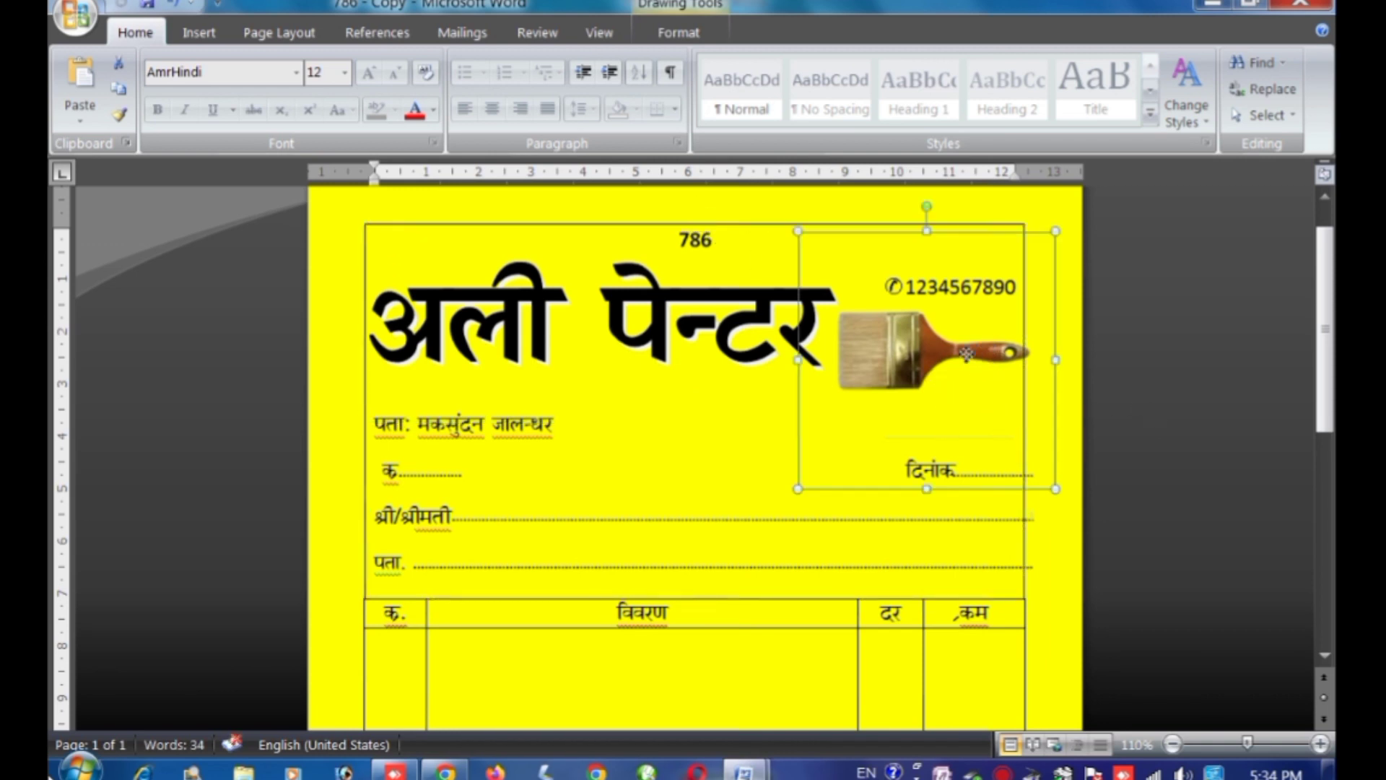
click(1058, 495)
click(1023, 416)
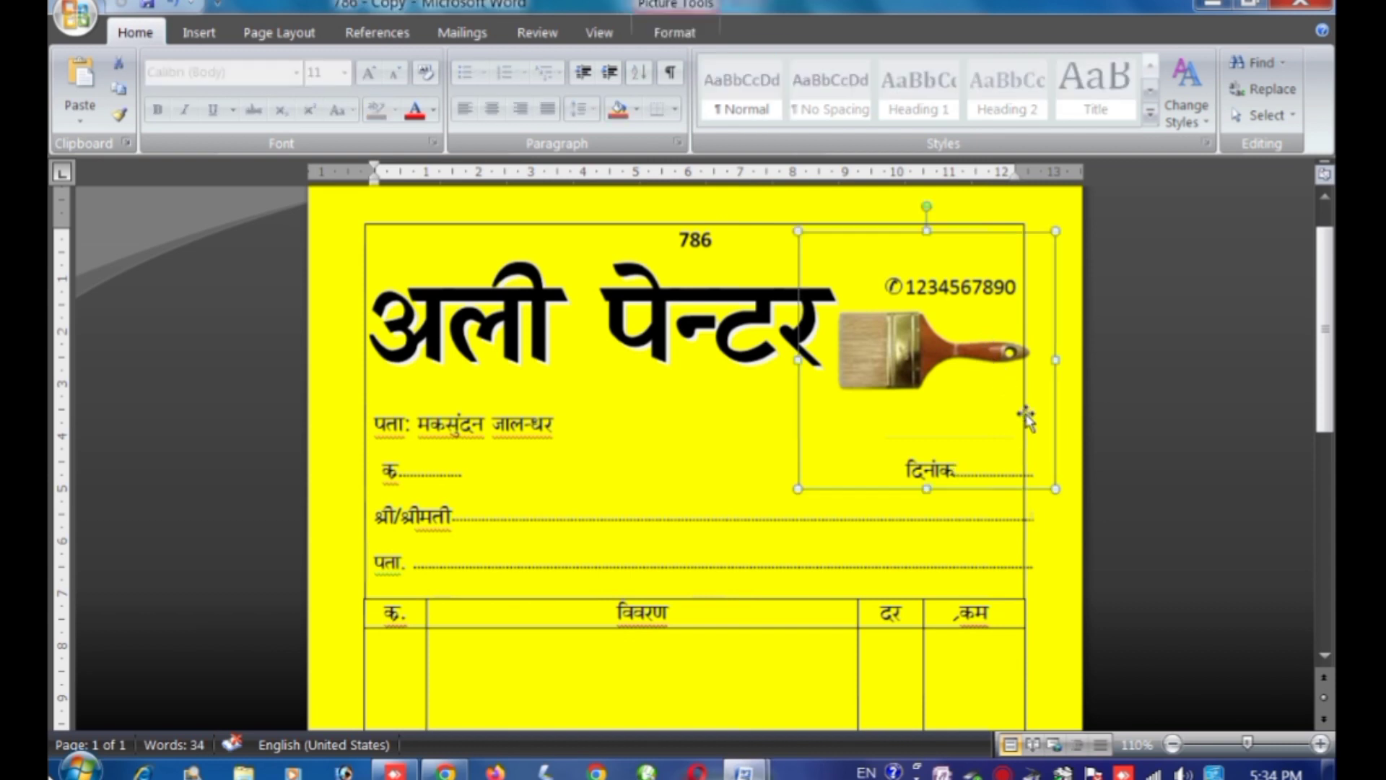
drag(1053, 488, 1028, 466)
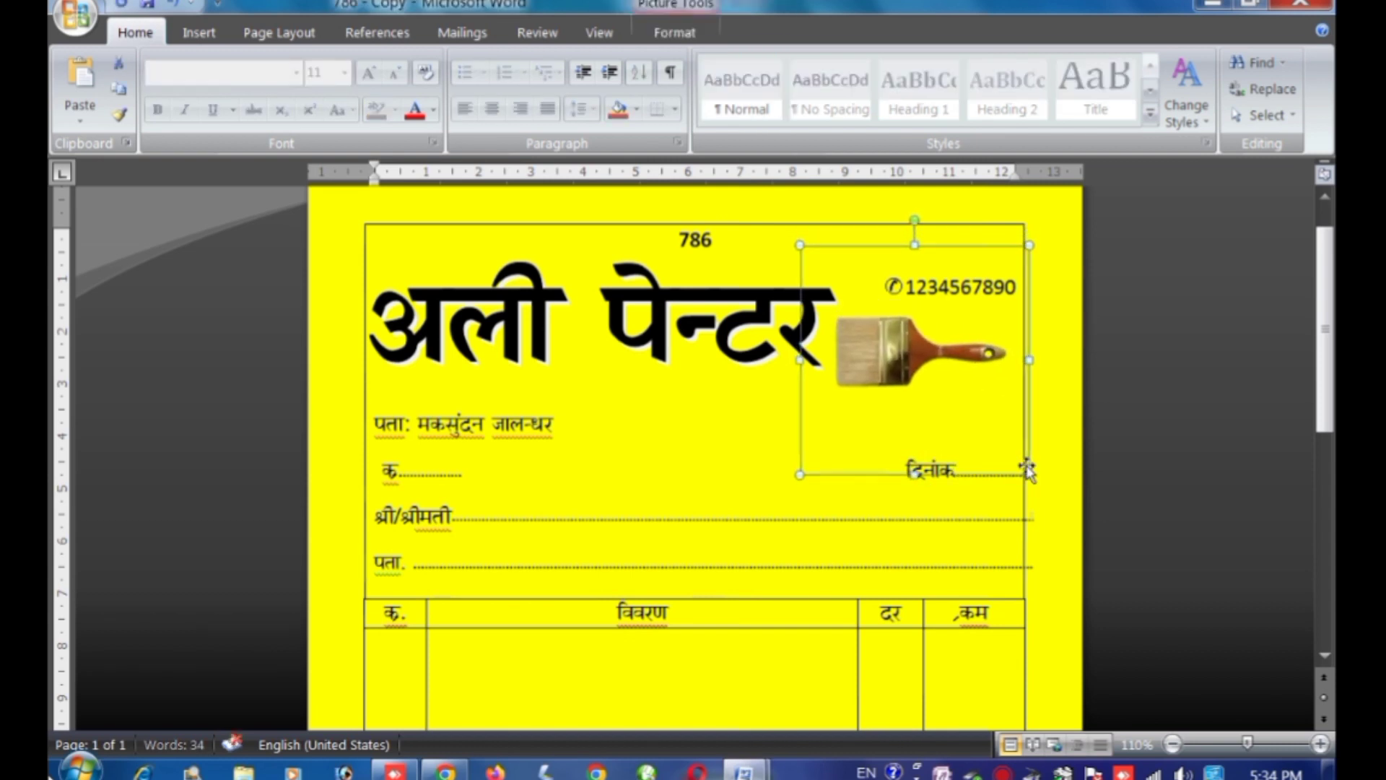
drag(1029, 467, 1034, 472)
click(1025, 472)
scroll(1025, 472, up, 1)
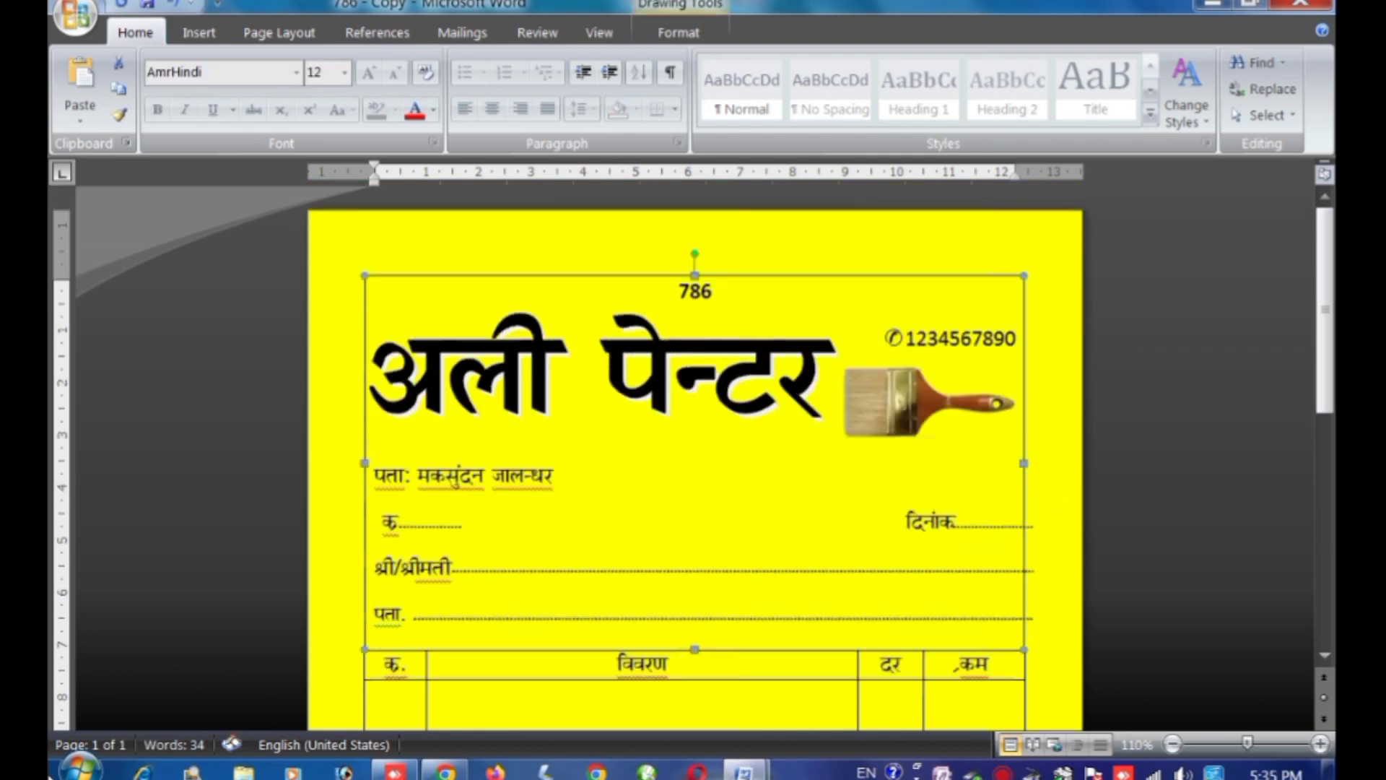
click(1060, 505)
- Shorten the dotted line after दिनांक so it ends inside the header box
scroll(1024, 534, down, 3)
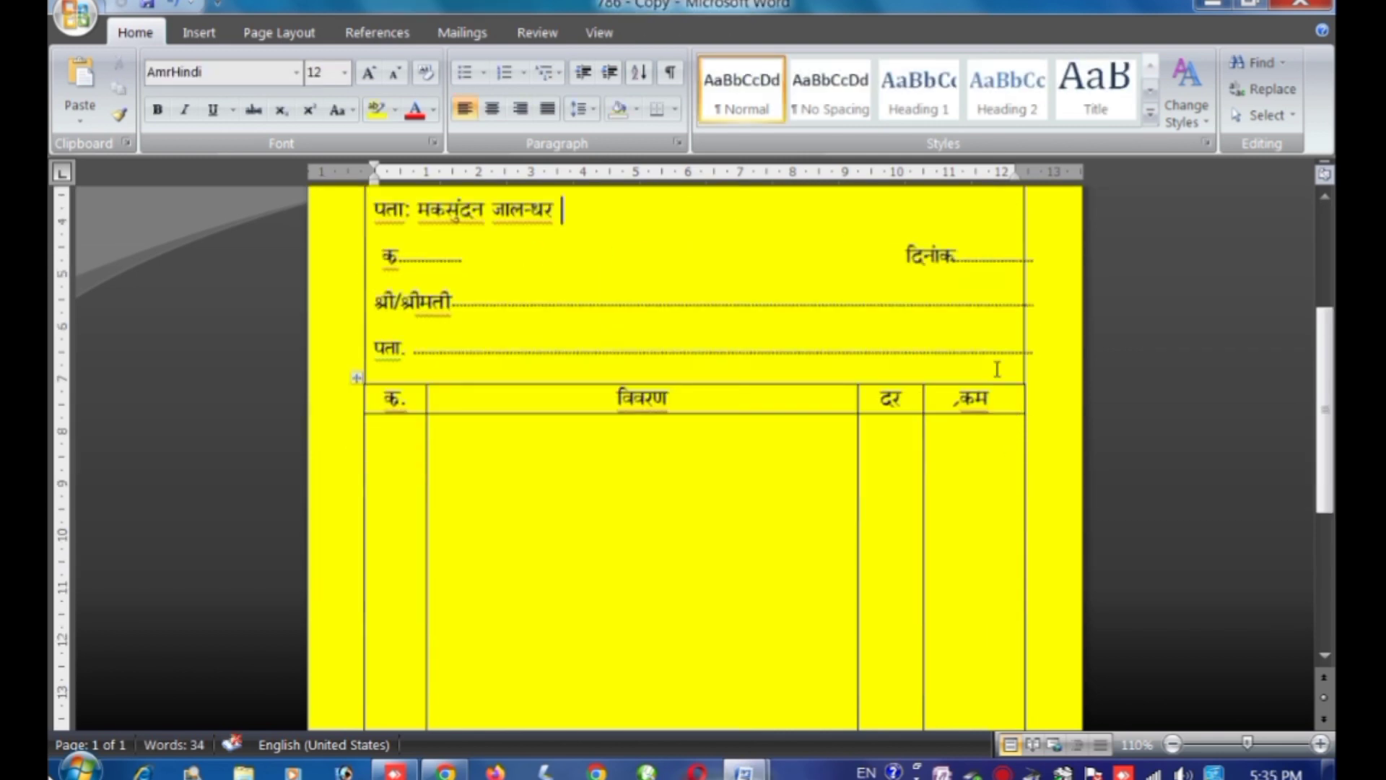
click(1008, 261)
click(1029, 262)
click(1012, 260)
click(679, 32)
click(1307, 113)
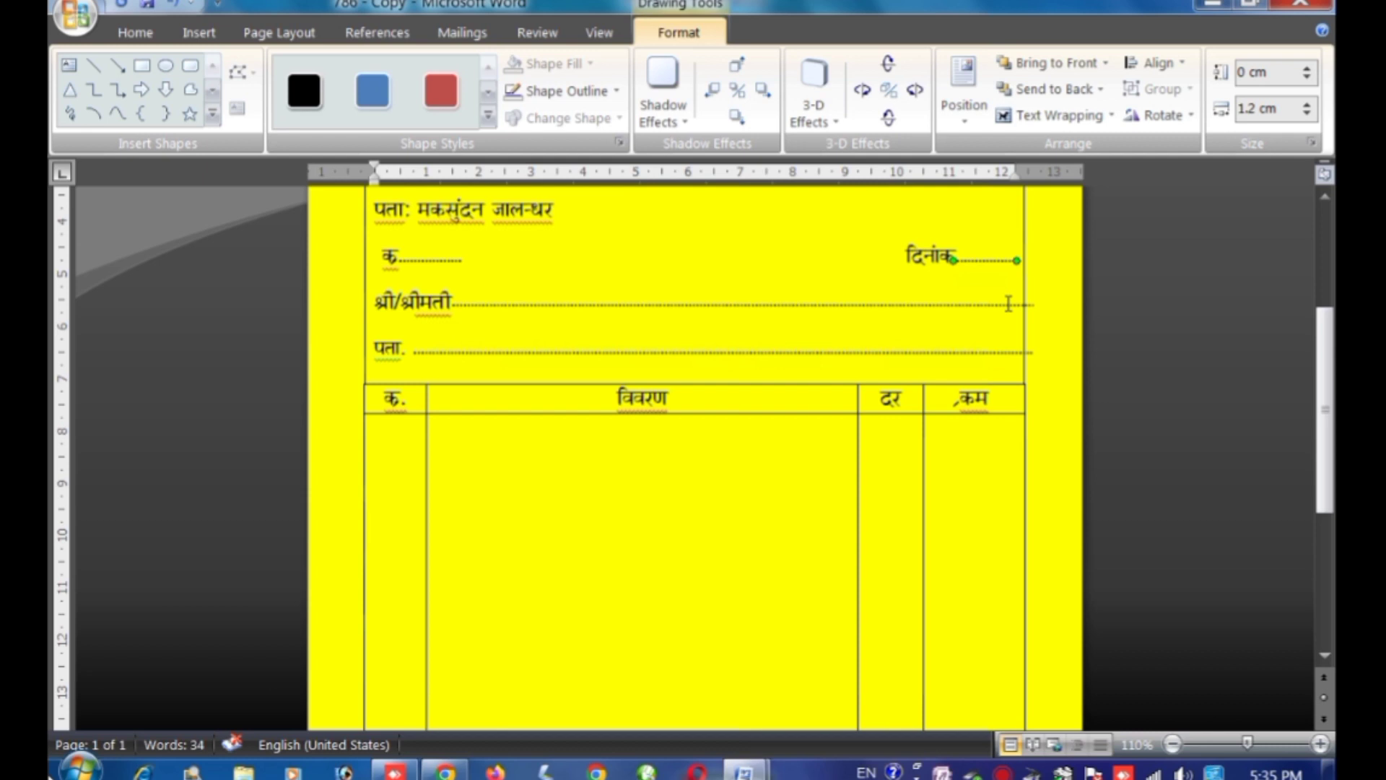
- Shorten the dotted lines after पता and श्री/श्रीमती, the latter to 10.8 cm
scroll(1018, 372, up, 1)
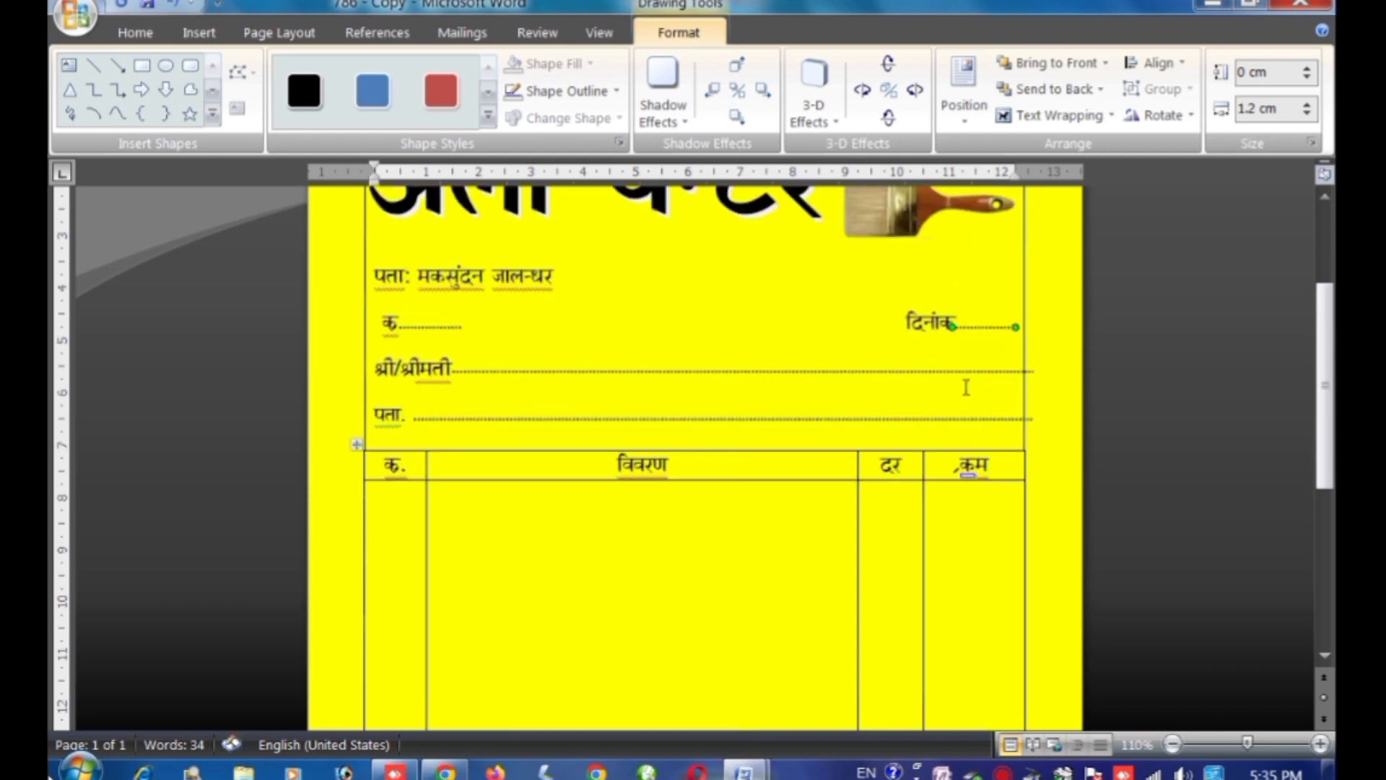
ctrl+scroll(1023, 426, up, 4)
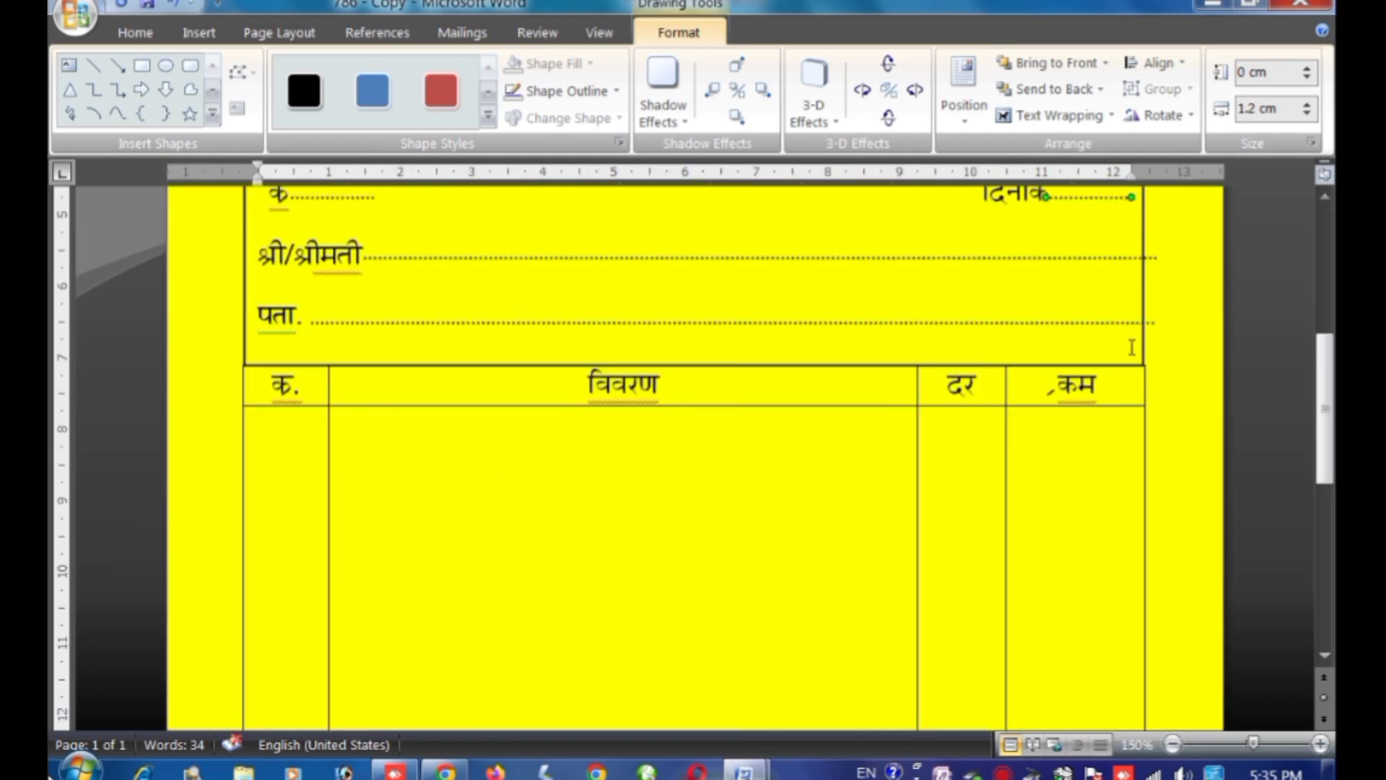
click(1116, 324)
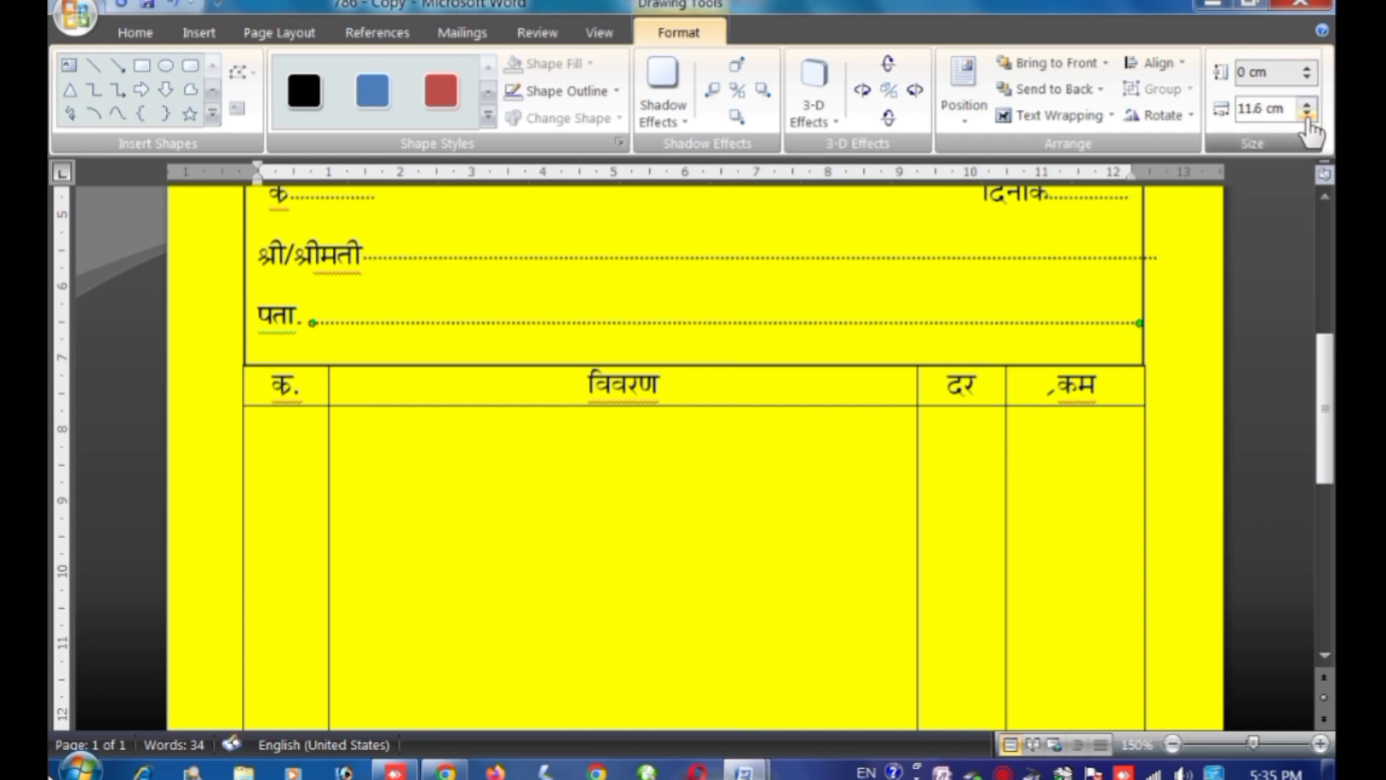
click(1126, 258)
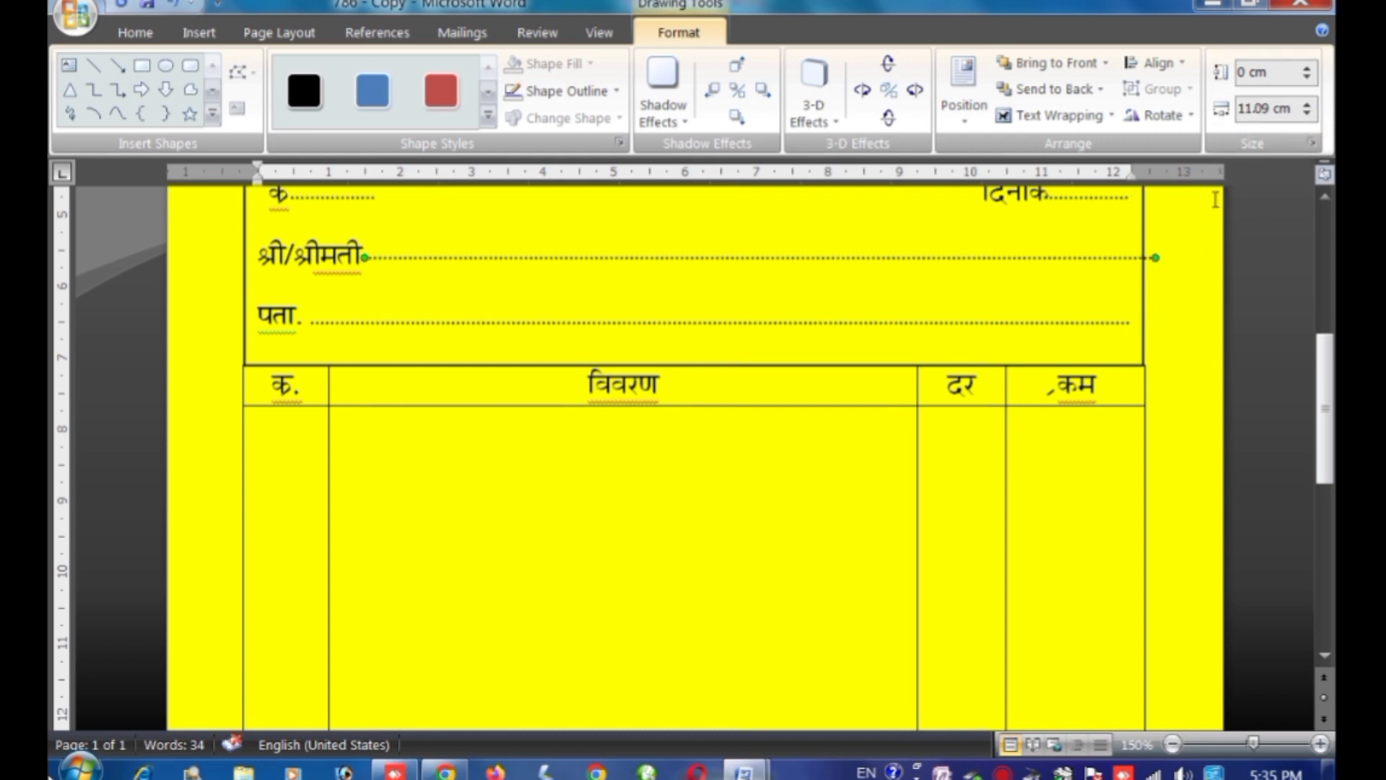
click(1307, 113)
click(1307, 114)
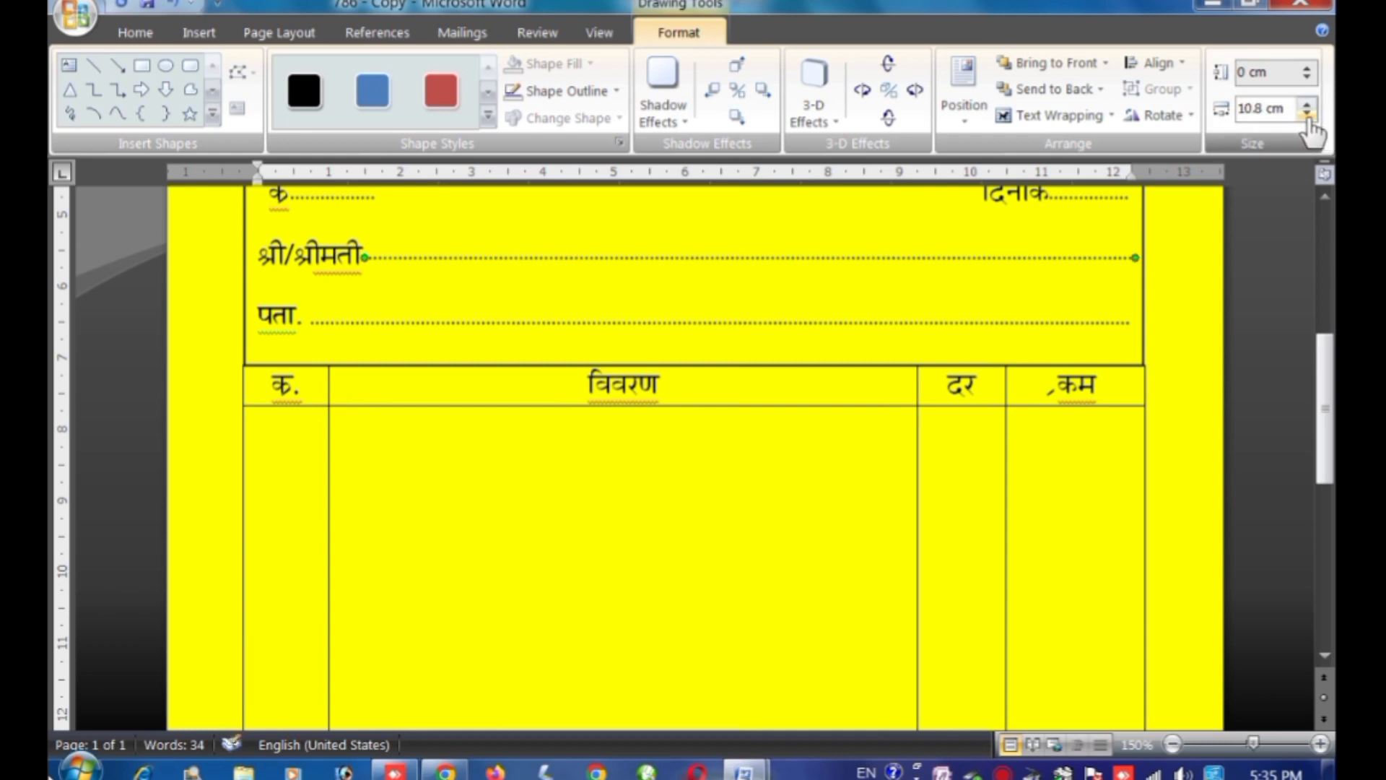
- Deselect the line and begin selecting the table's header row
click(1158, 386)
scroll(1097, 394, up, 2)
scroll(1040, 399, up, 4)
scroll(239, 551, down, 4)
drag(273, 387, 405, 383)
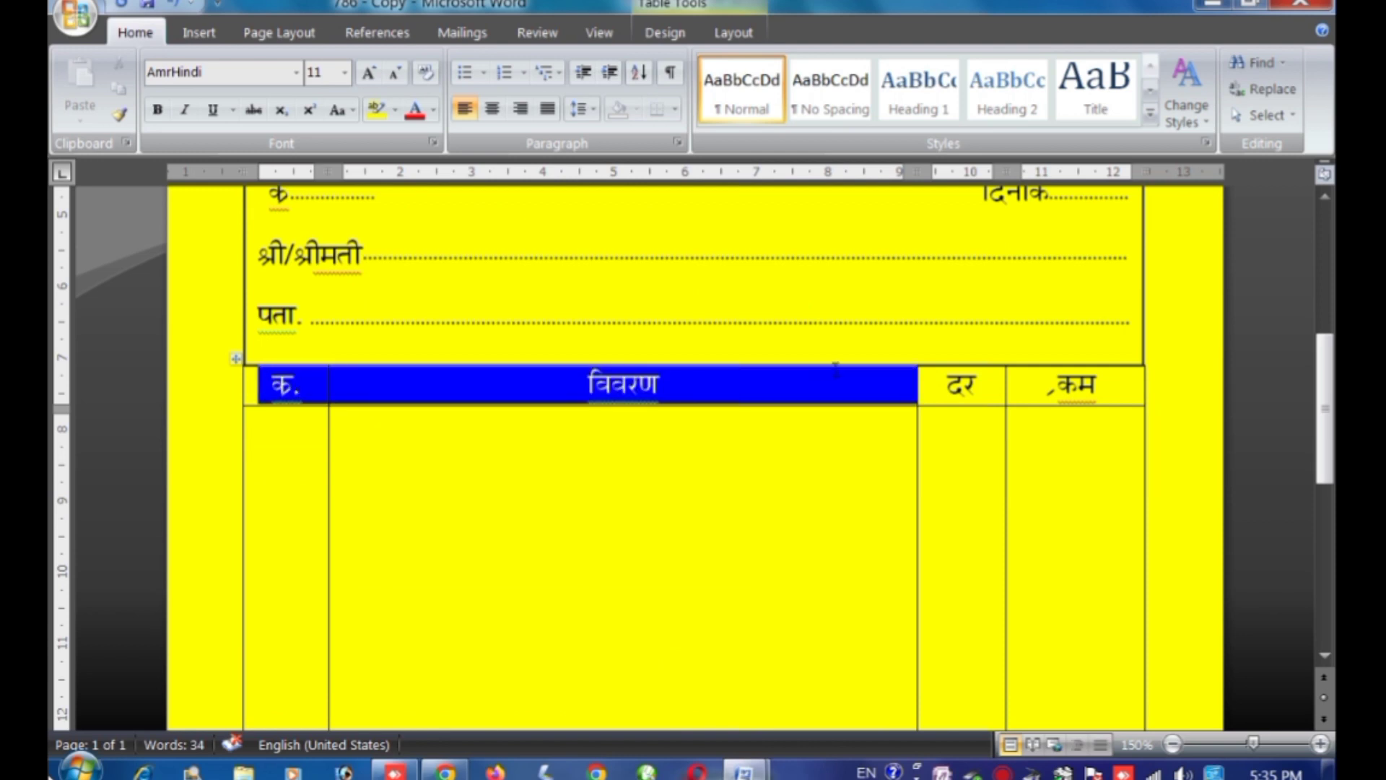
- Make the header row text क., विवरण, दर, कम bold
drag(836, 370, 1069, 390)
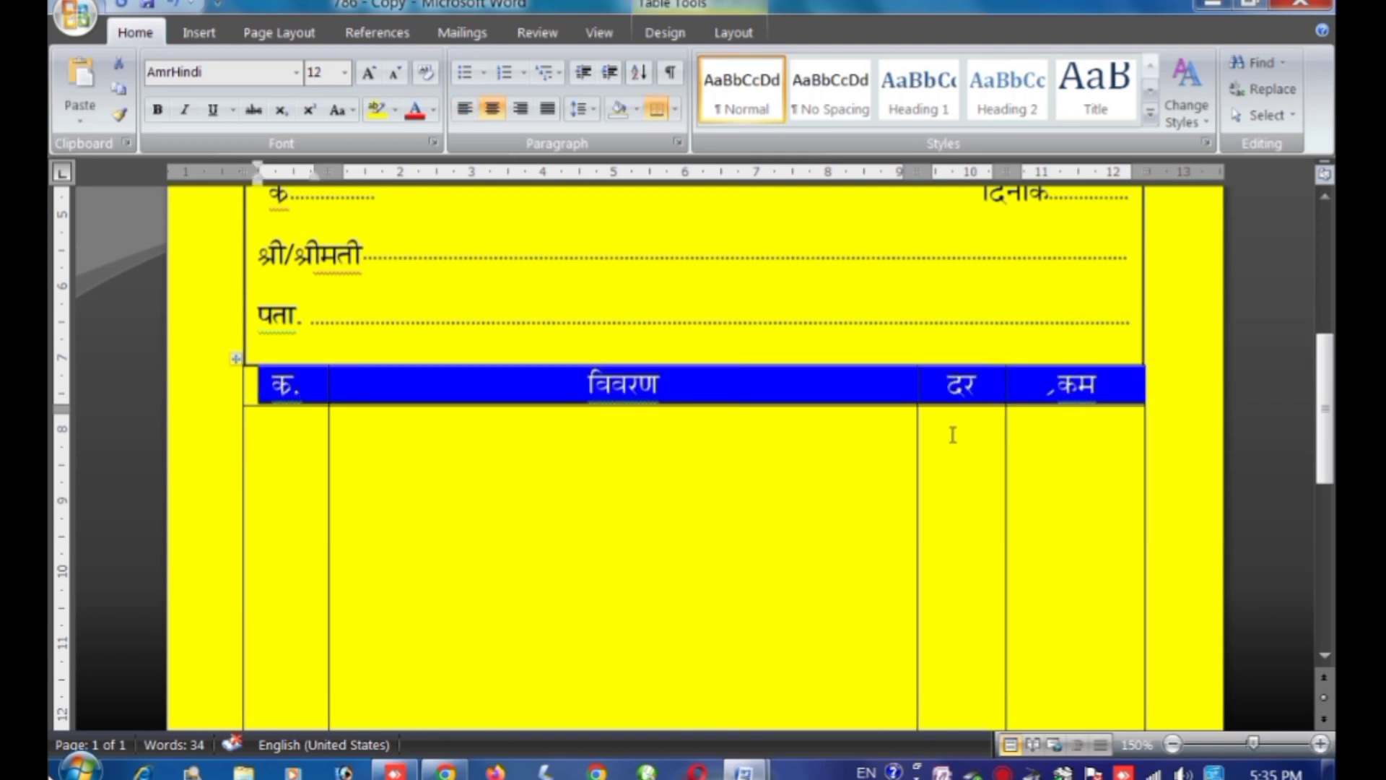
key(ctrl+b)
click(1049, 530)
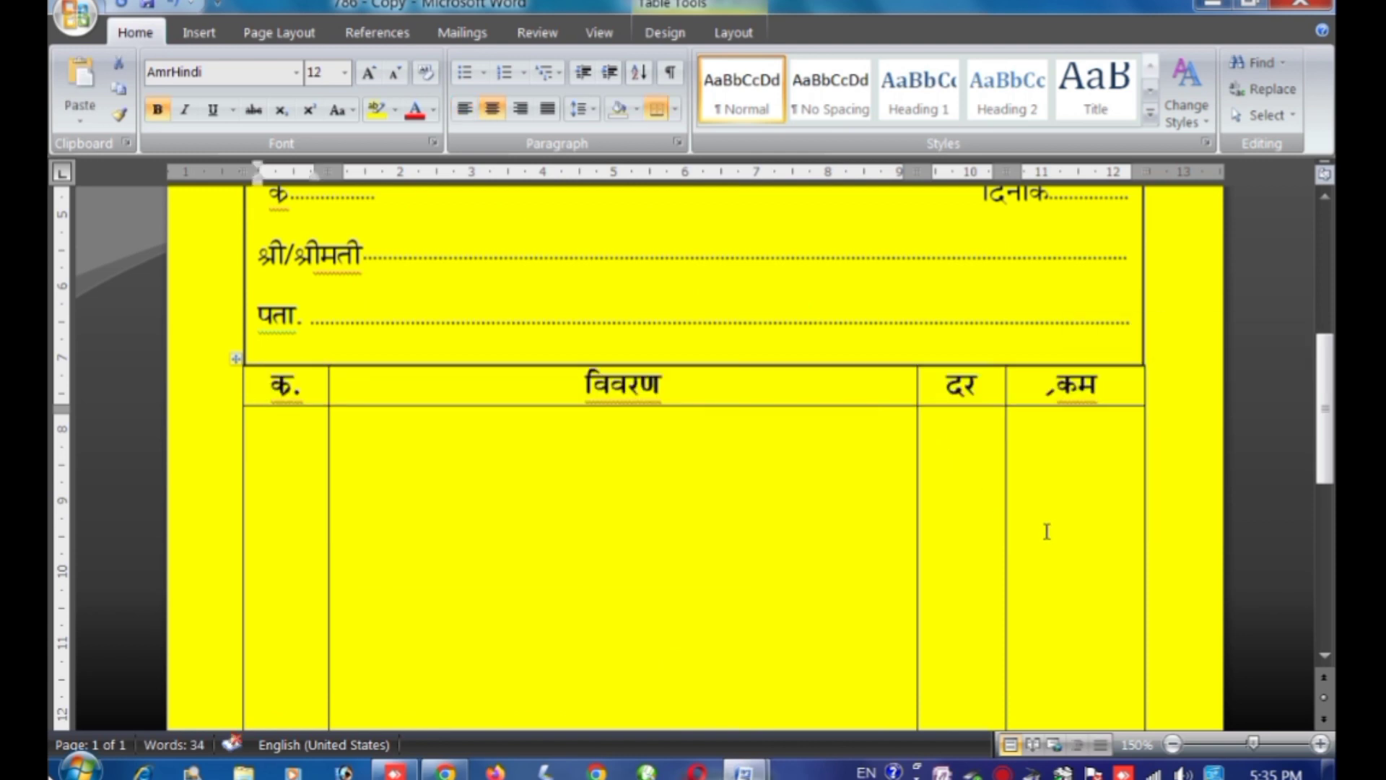
- Zoom out and scroll through the whole bill to review the finished page
scroll(715, 514, down, 3)
ctrl+scroll(715, 513, down, 4)
scroll(715, 505, down, 5)
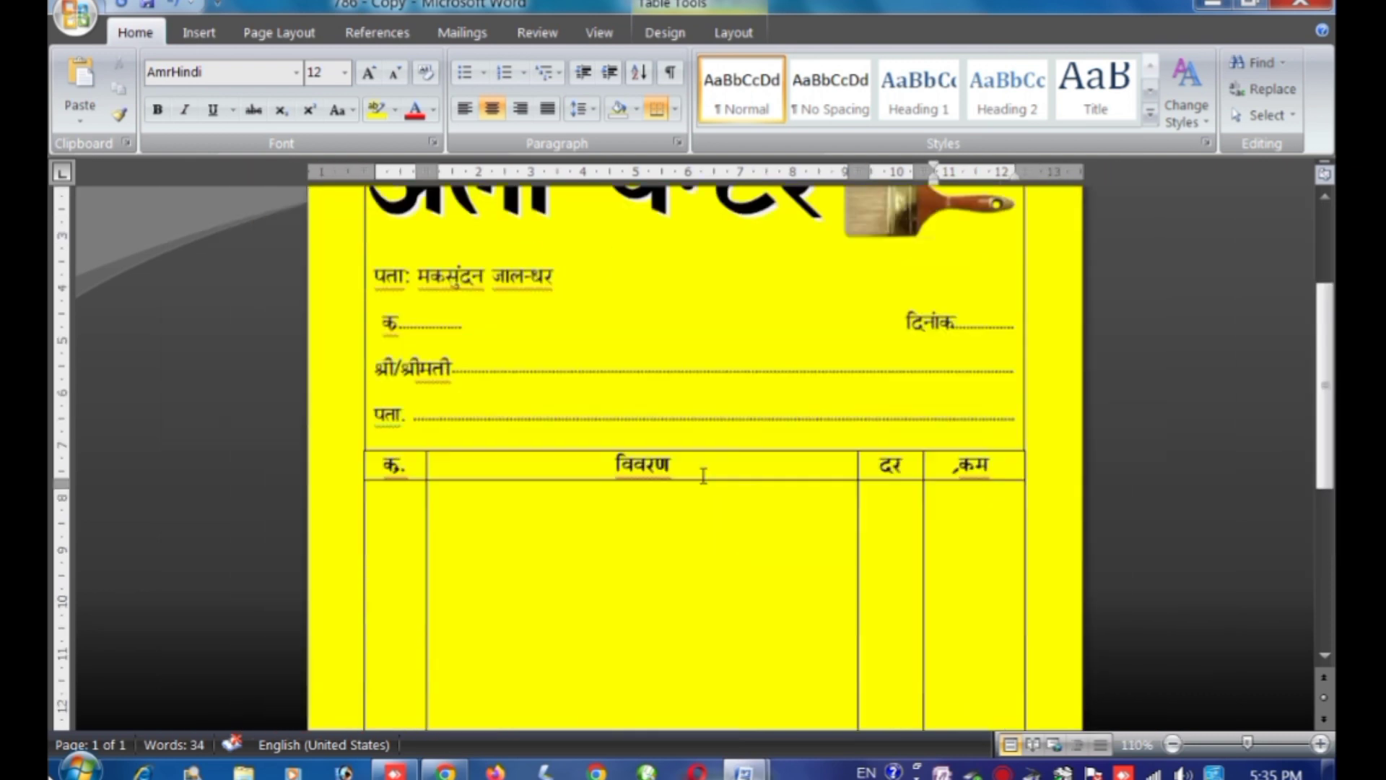
scroll(707, 479, down, 5)
scroll(707, 479, down, 1)
scroll(707, 480, up, 6)
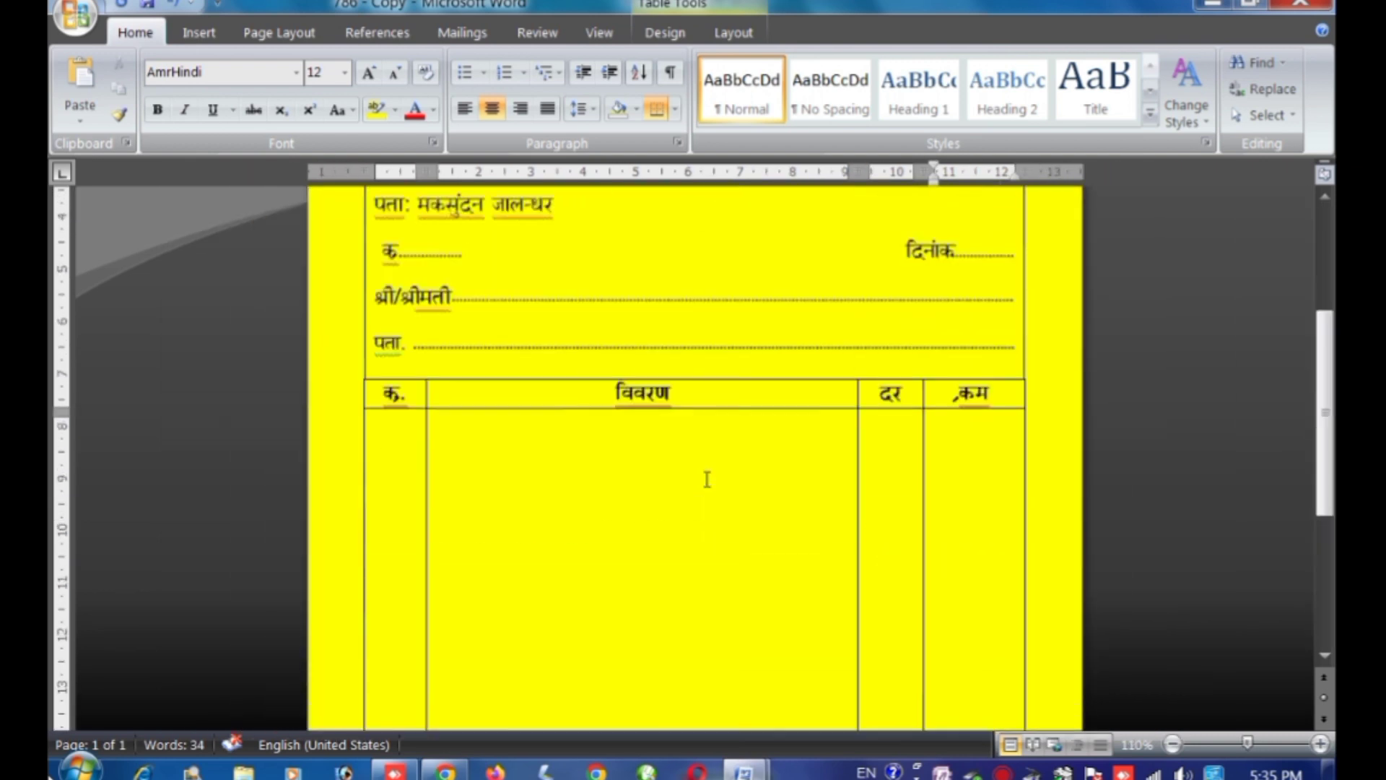
scroll(707, 479, up, 3)
key(ctrl+scroll)
ctrl+scroll(292, 536, down, 2)
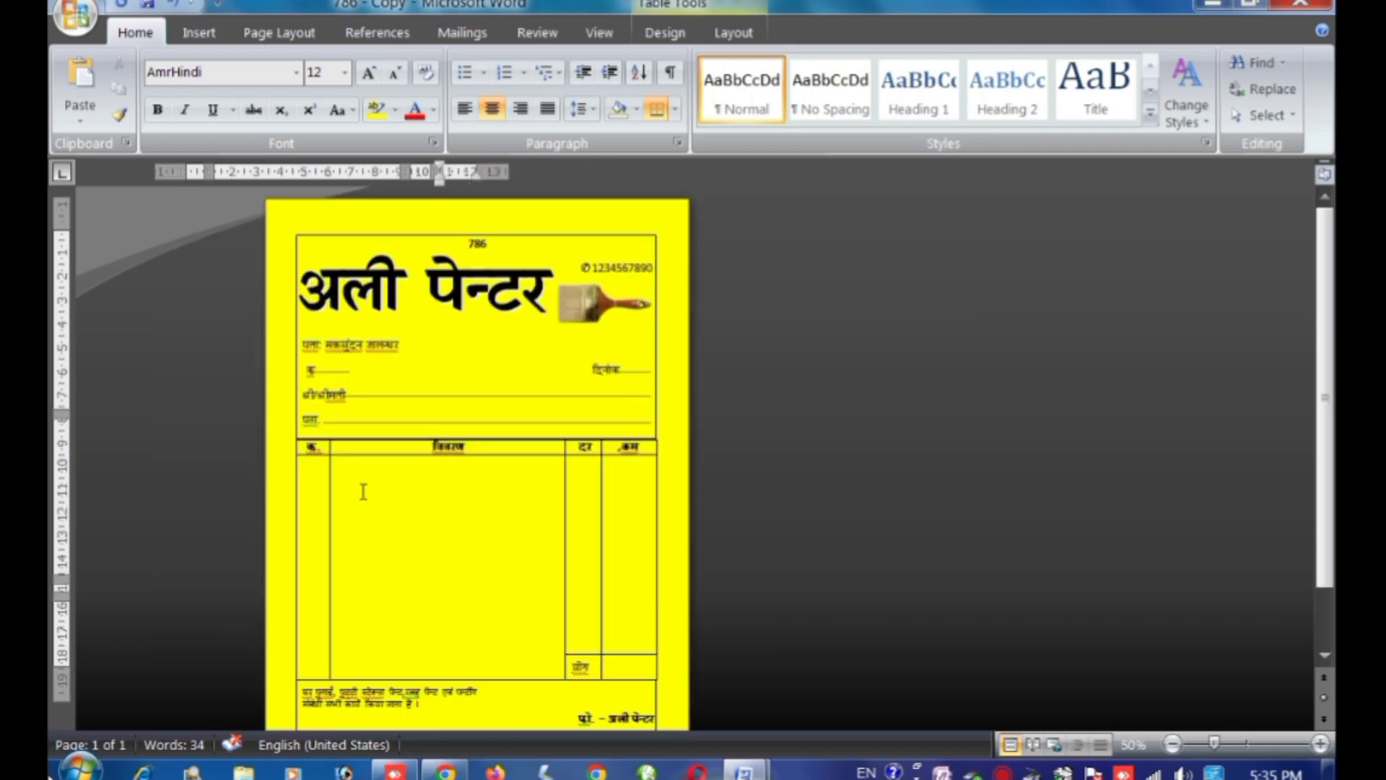
ctrl+scroll(340, 499, up, 4)
ctrl+scroll(767, 513, up, 1)
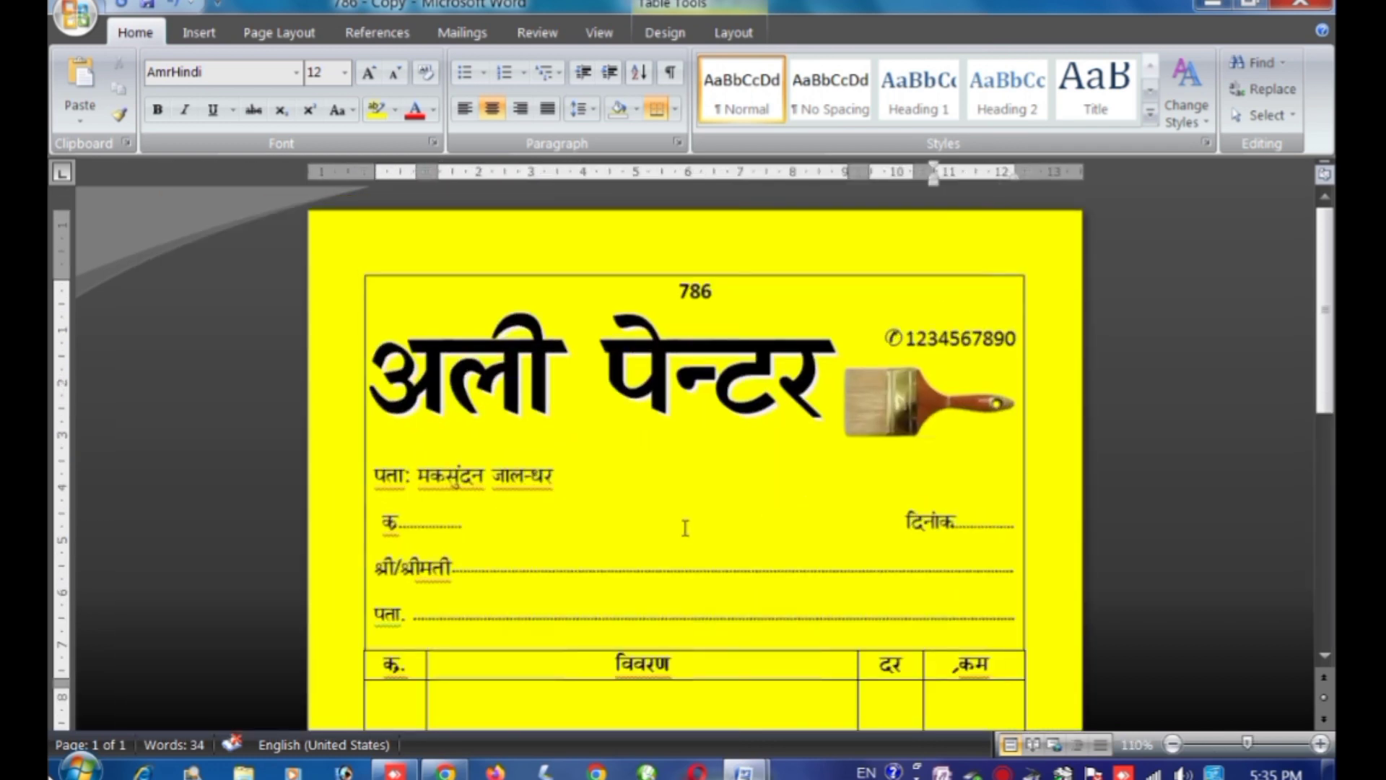
scroll(693, 520, down, 3)
scroll(699, 511, down, 5)
scroll(699, 511, up, 5)
scroll(699, 513, up, 3)
scroll(699, 514, down, 5)
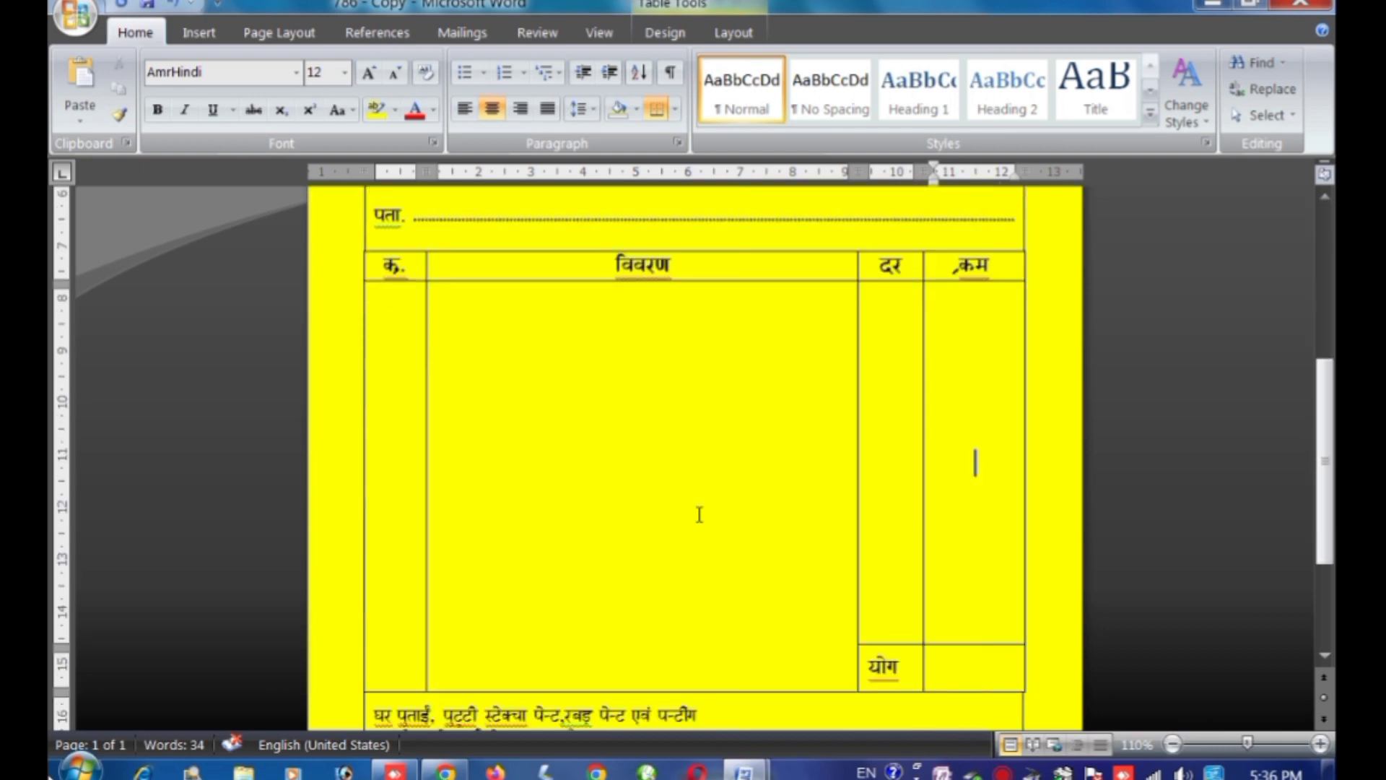
scroll(699, 514, down, 3)
scroll(699, 513, up, 5)
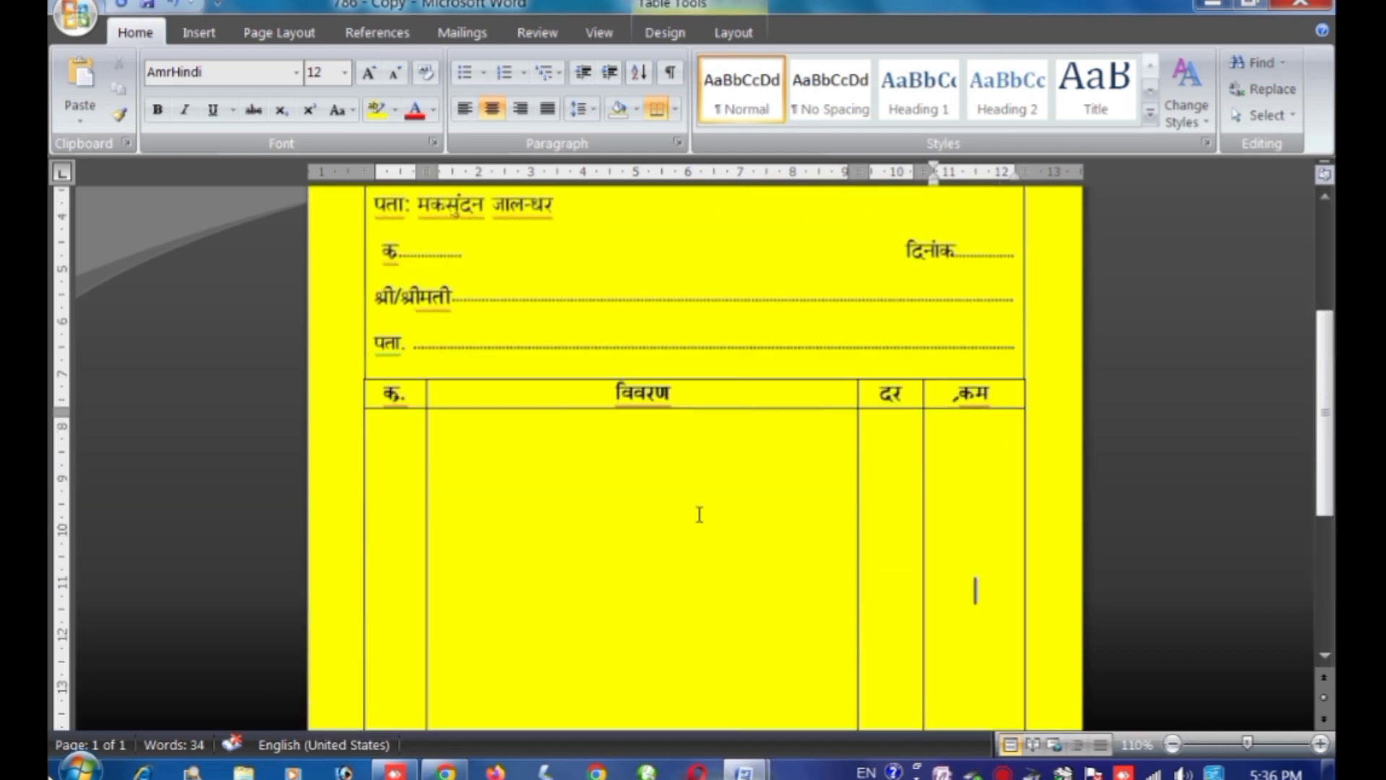
scroll(699, 514, up, 3)
scroll(699, 514, down, 5)
scroll(699, 515, down, 3)
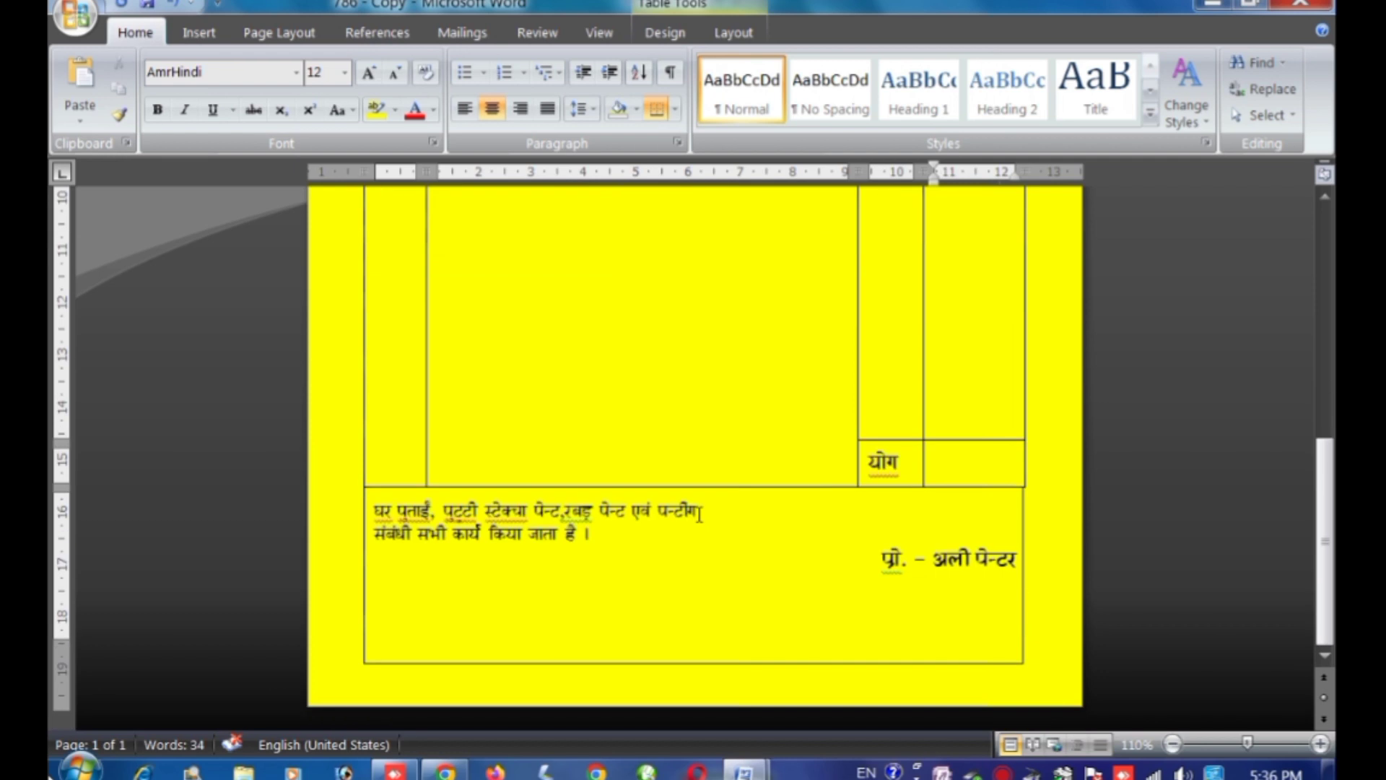
scroll(699, 515, up, 4)
scroll(699, 515, up, 4)
scroll(699, 514, down, 4)
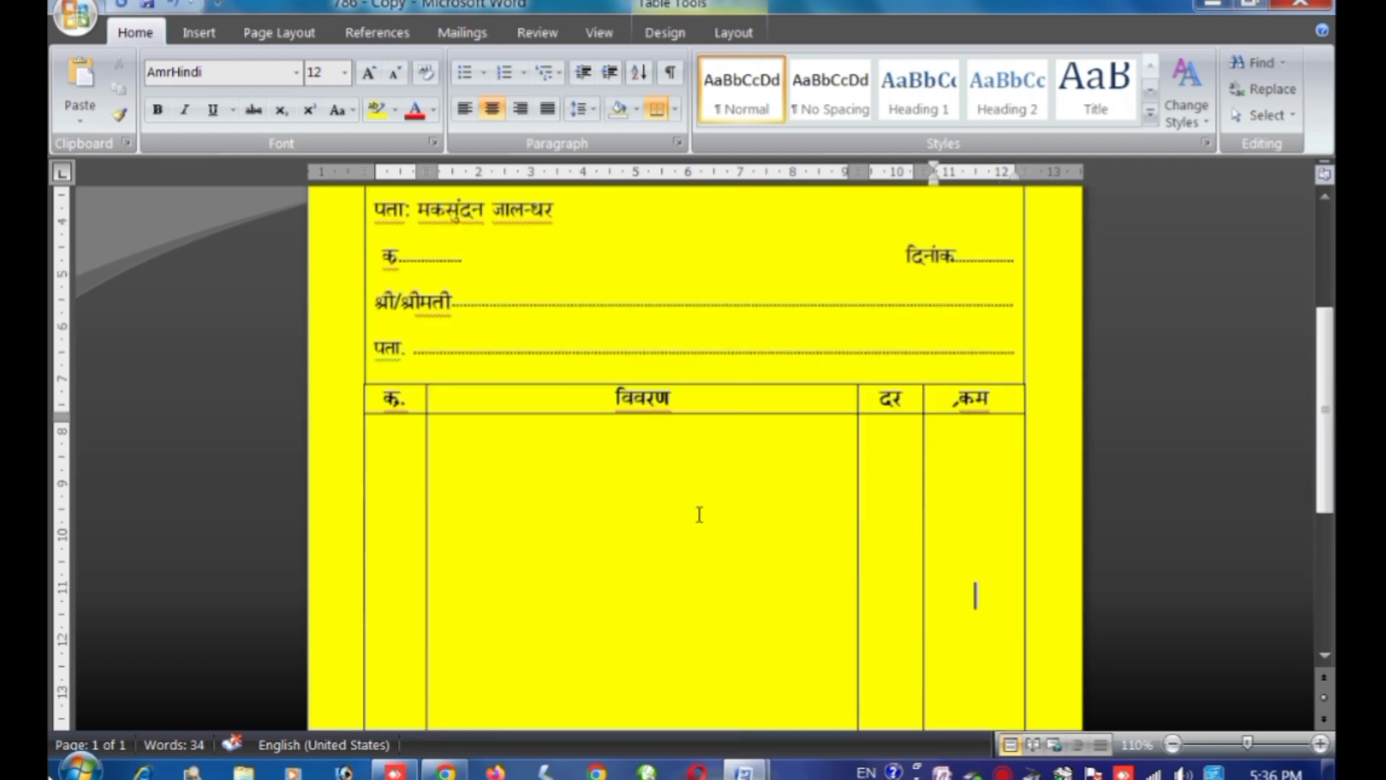
scroll(699, 514, down, 4)
scroll(699, 514, down, 1)
scroll(699, 514, up, 3)
scroll(699, 514, up, 5)
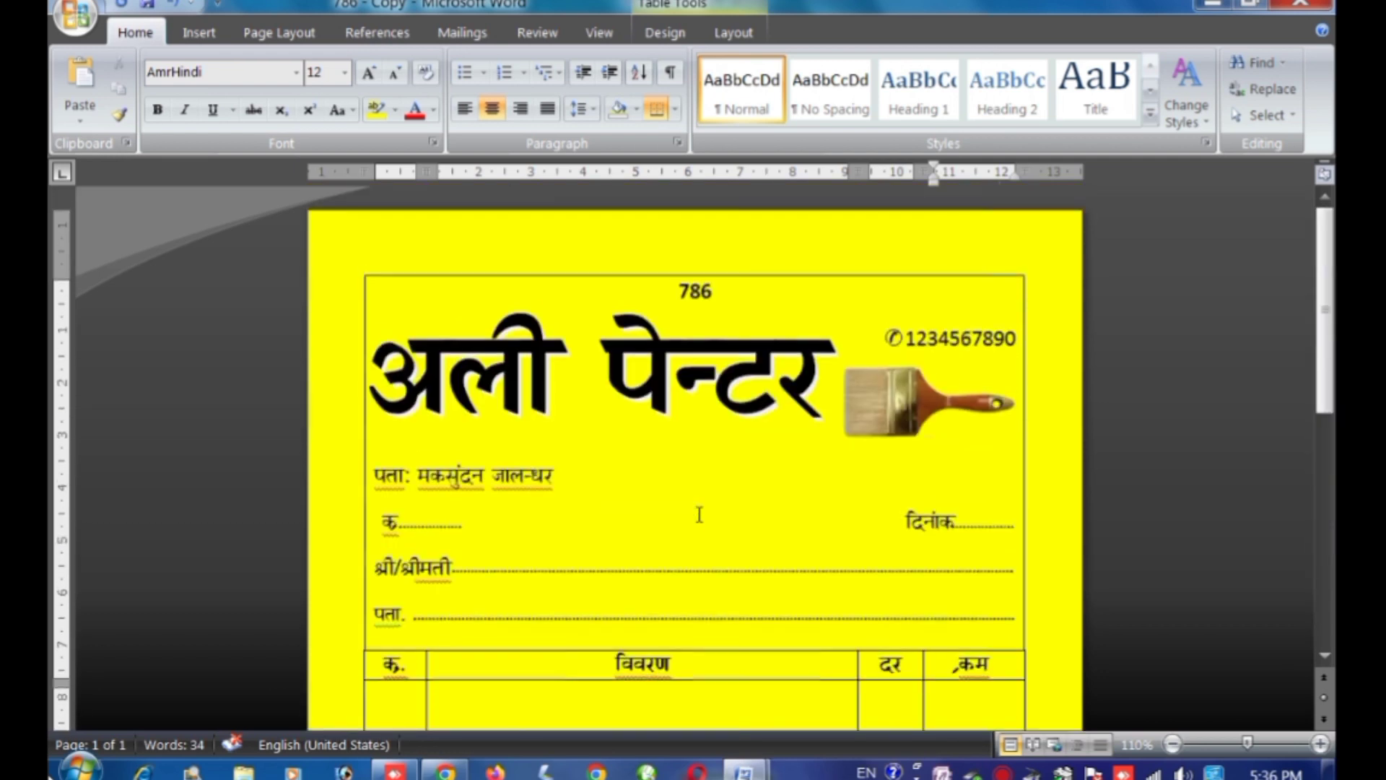
scroll(699, 514, down, 5)
ctrl+scroll(699, 514, down, 2)
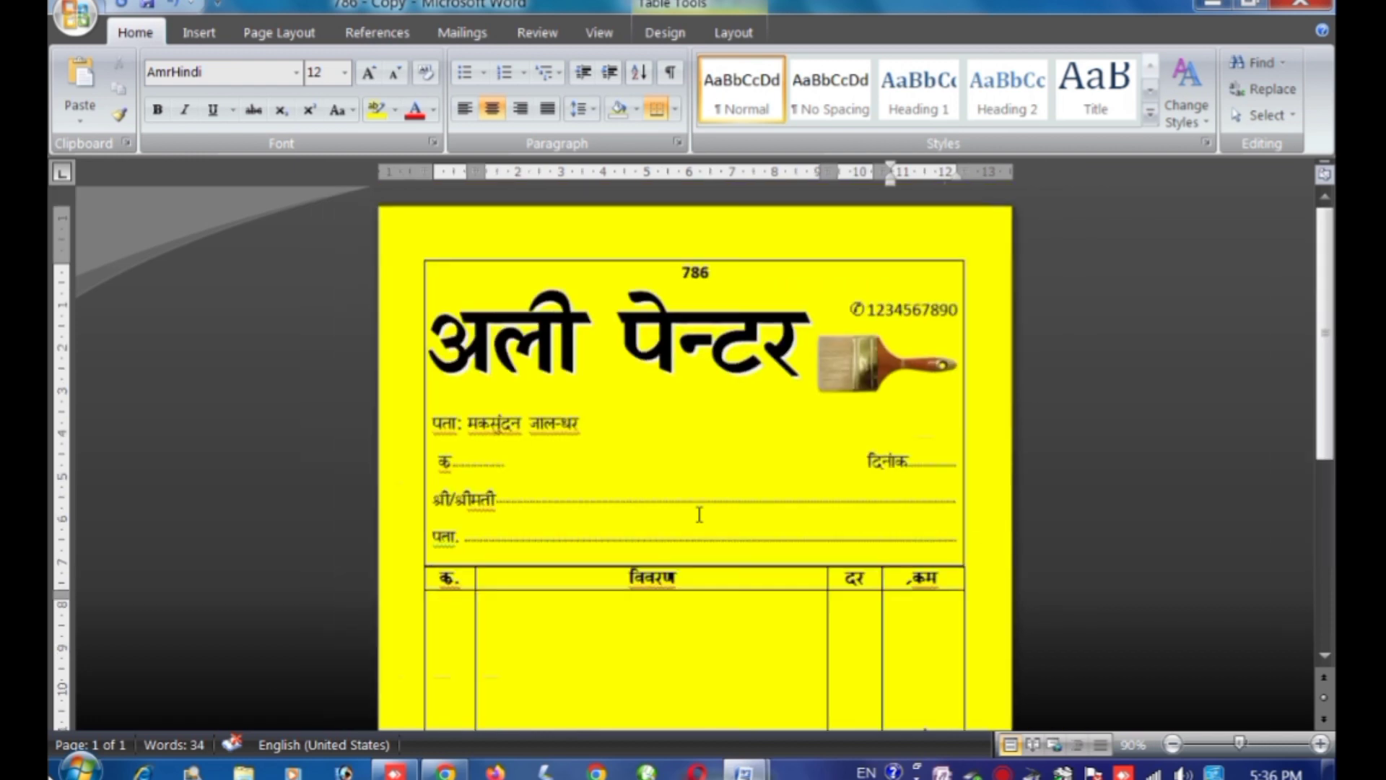
ctrl+scroll(670, 520, down, 3)
ctrl+scroll(577, 557, up, 3)
scroll(777, 546, down, 3)
scroll(777, 545, down, 2)
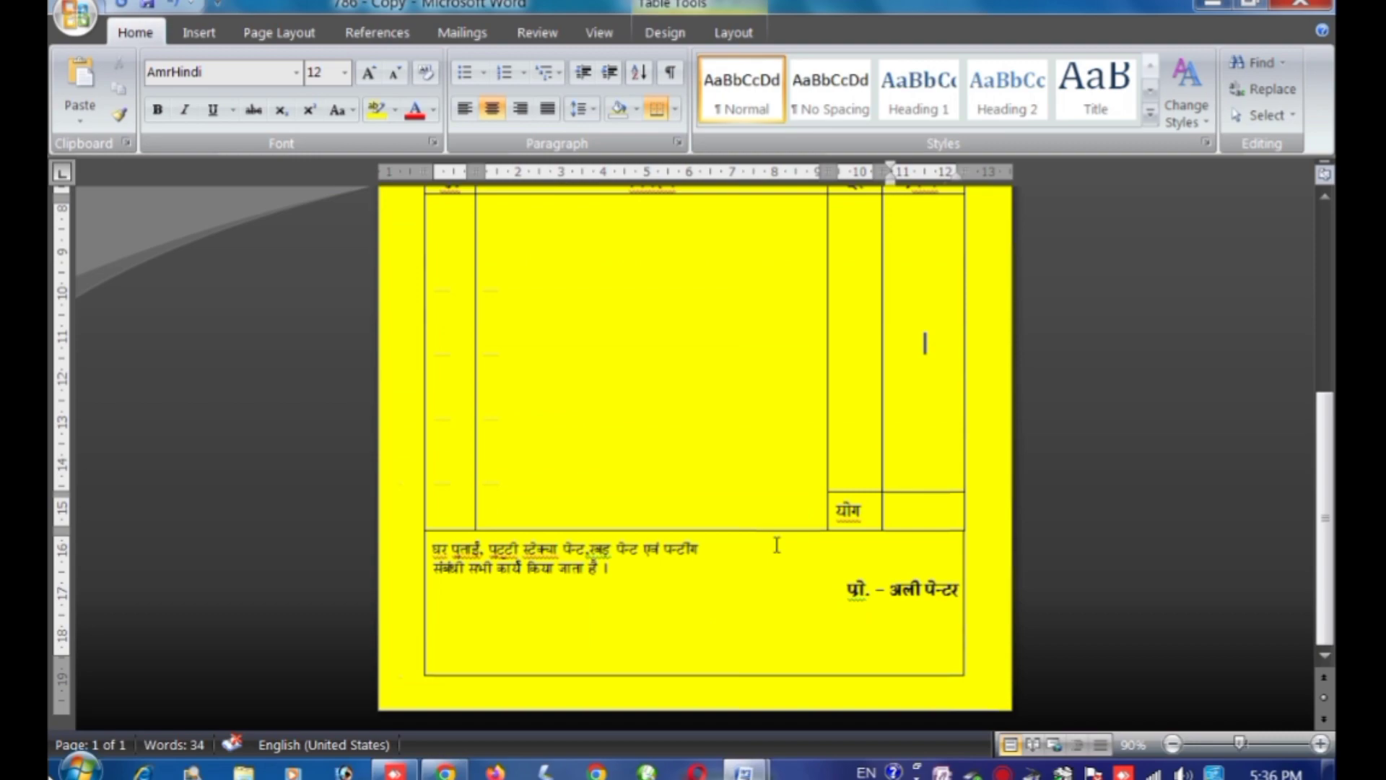
scroll(777, 545, up, 5)
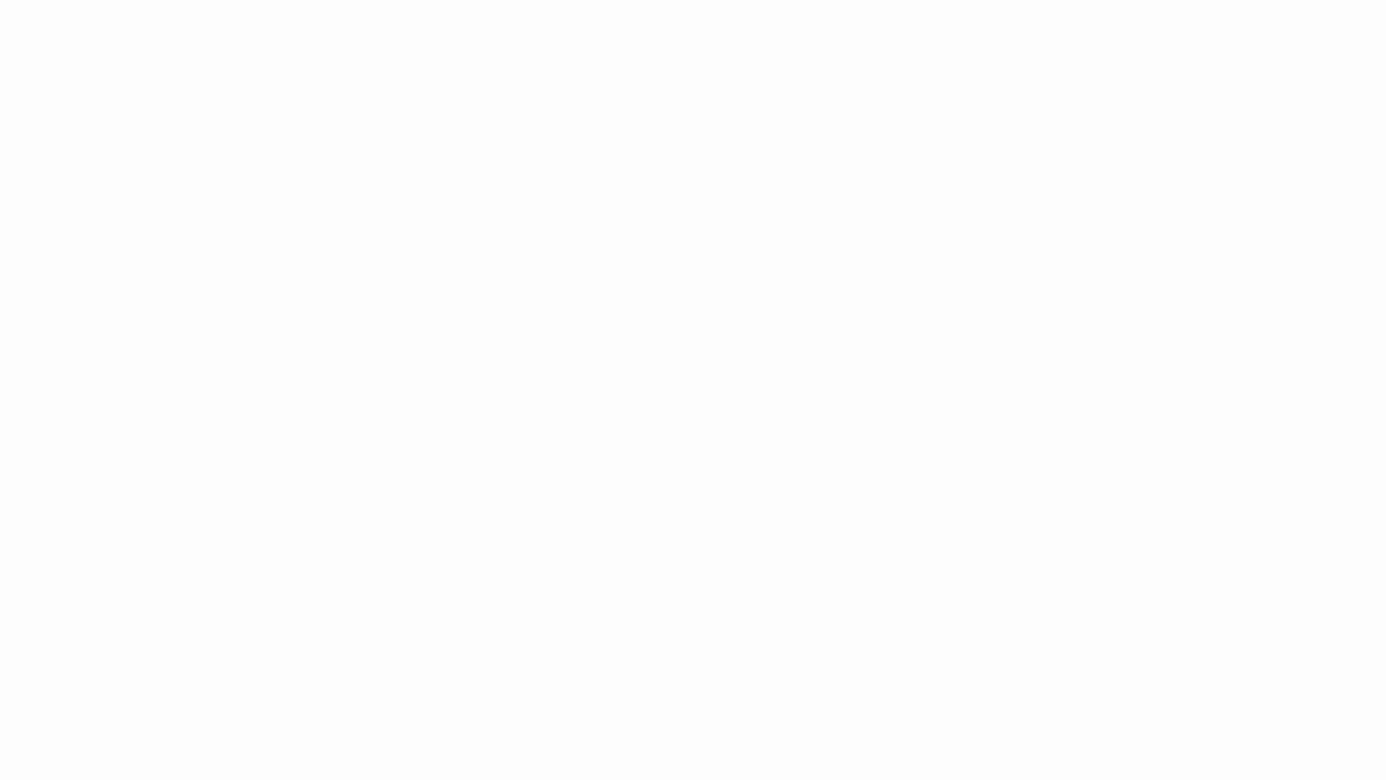